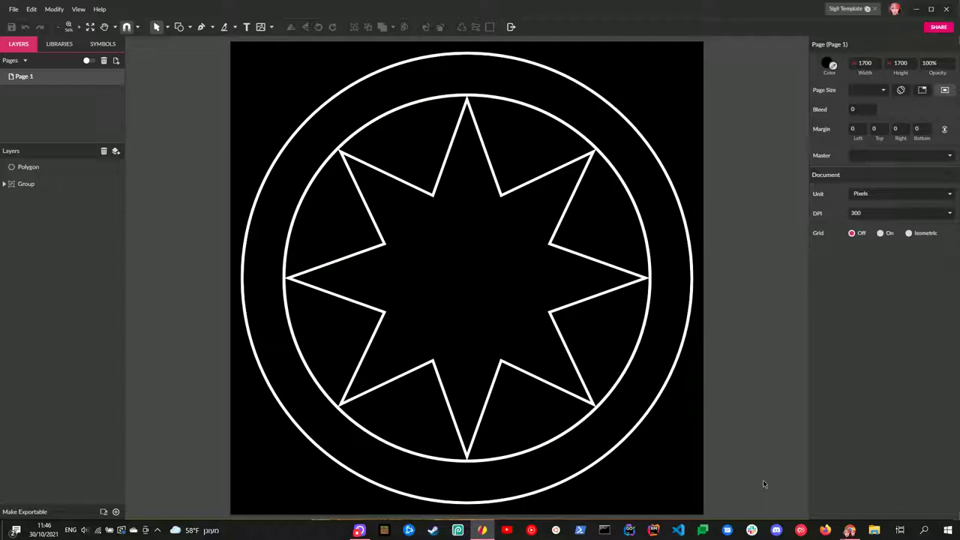
Place a new text object near the centre of the star and switch the keyboard language to Hebrew
{"action": "left_click", "coordinate": [246, 28]}
{"action": "left_click", "coordinate": [478, 273]}
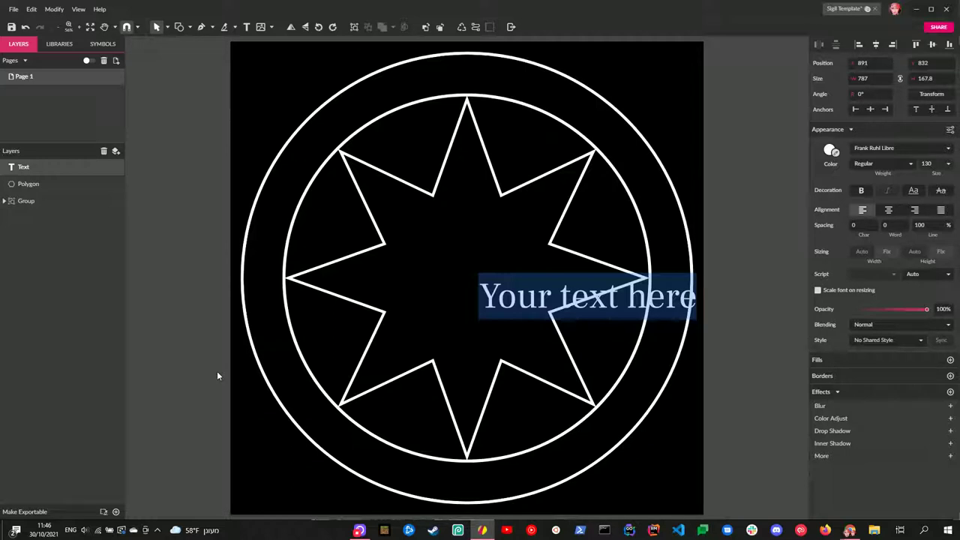
{"action": "left_click", "coordinate": [71, 530]}
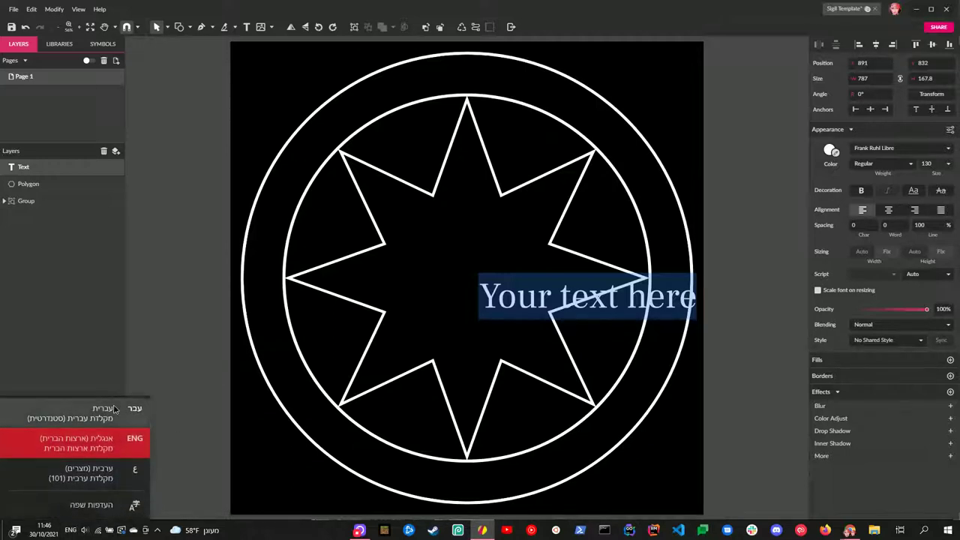
{"action": "left_click", "coordinate": [116, 409]}
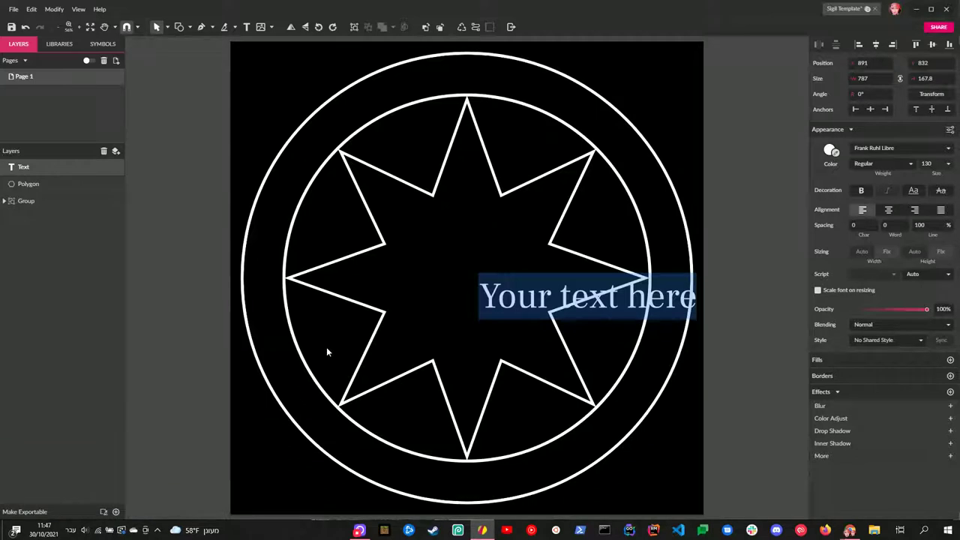
Enter "אני נרגעת" in the new text object, finish editing and switch the keyboard language back to English
{"action": "type", "text": "אנע"}
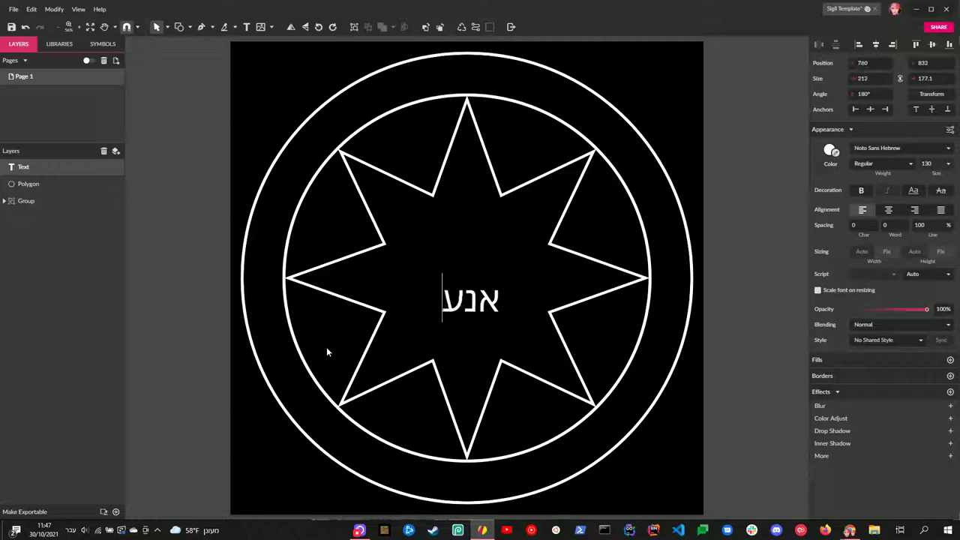
{"action": "key", "text": "BackSpace"}
{"action": "type", "text": "י"}
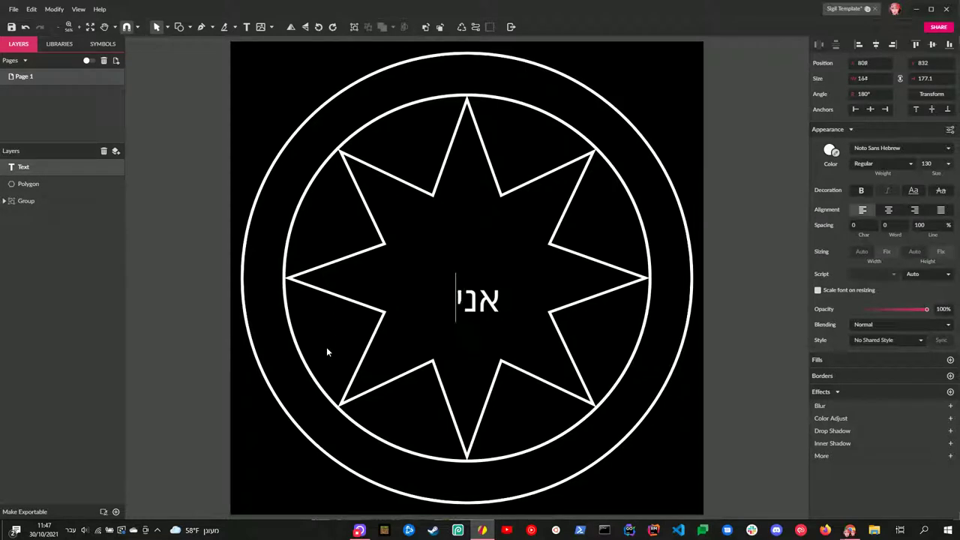
{"action": "type", "text": " נרכ"}
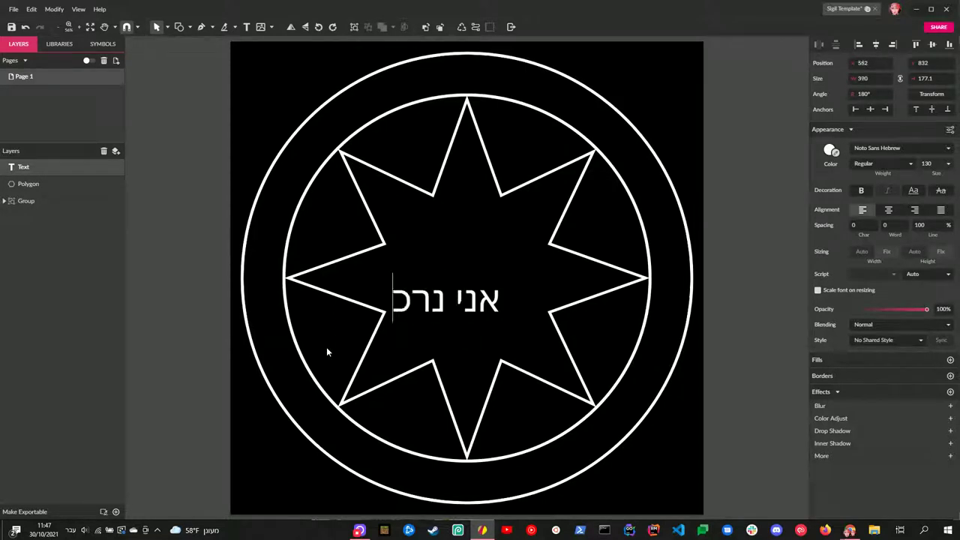
{"action": "key", "text": "BackSpace"}
{"action": "type", "text": "גכ"}
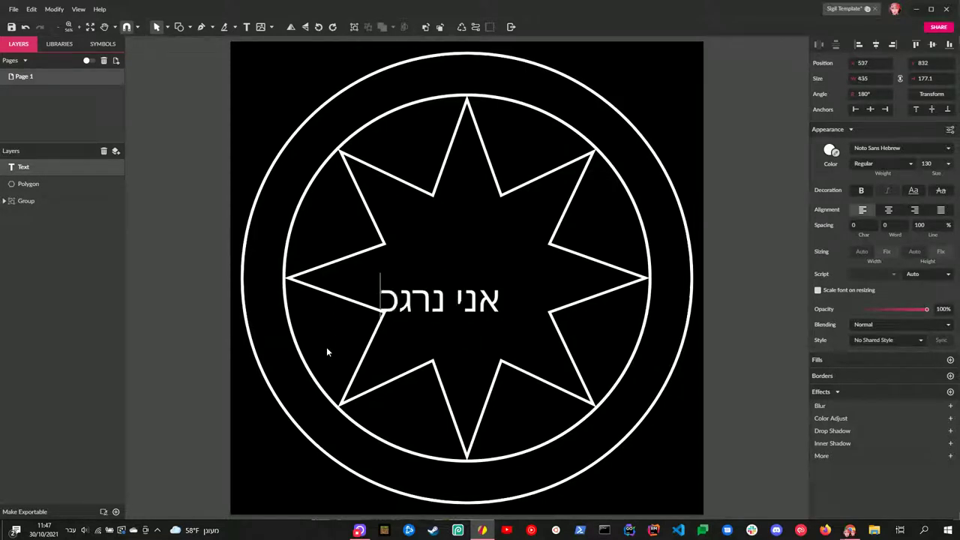
{"action": "key", "text": "BackSpace"}
{"action": "type", "text": "עת"}
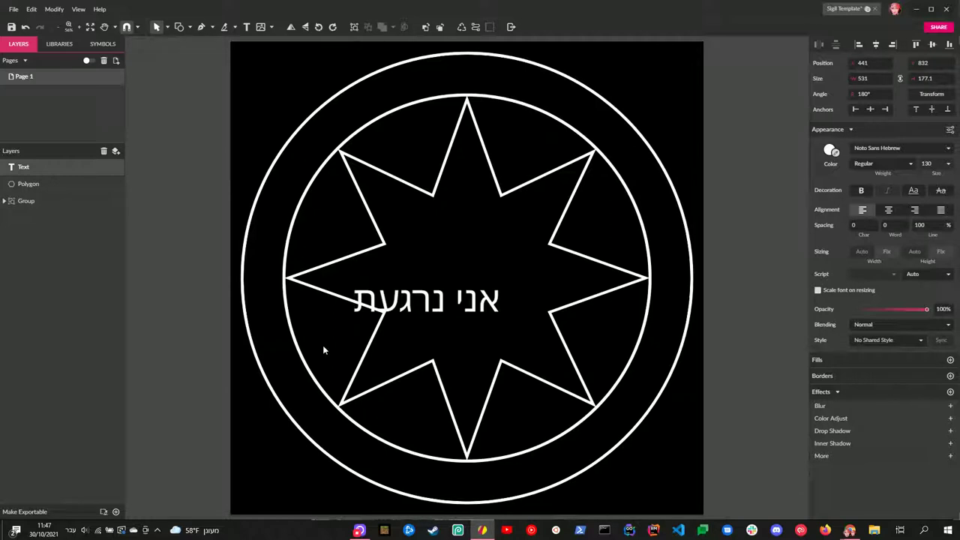
{"action": "left_click", "coordinate": [70, 530]}
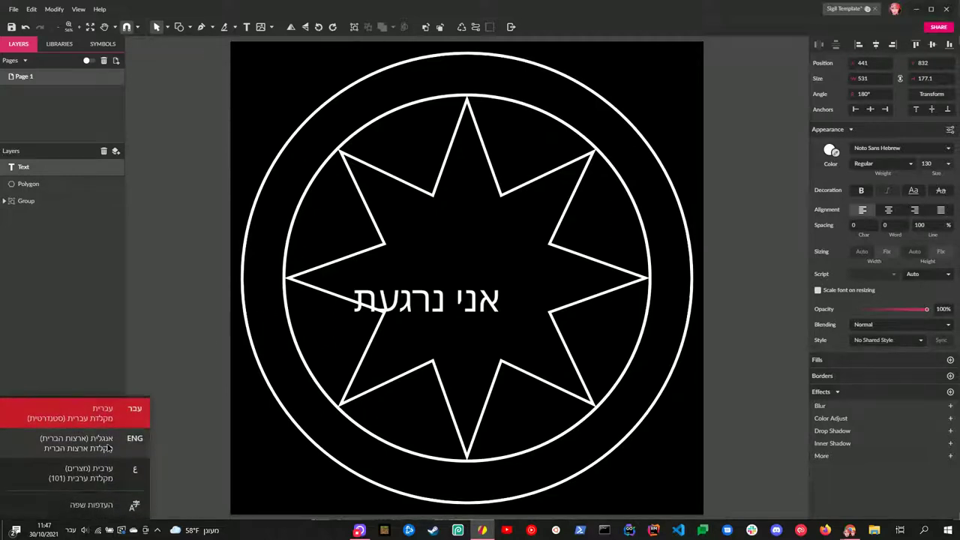
{"action": "left_click", "coordinate": [90, 445]}
{"action": "key", "text": "Escape"}
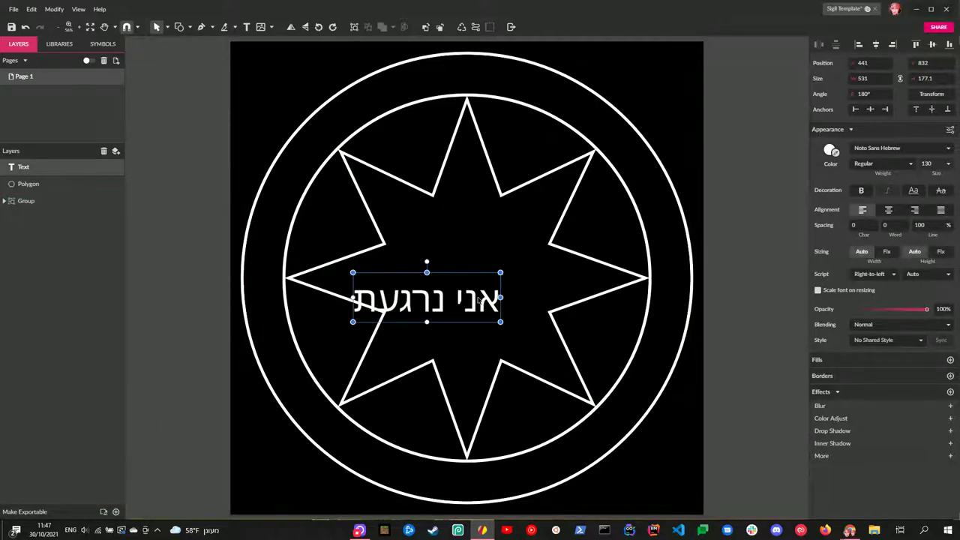
Centre the Hebrew text horizontally inside the star and create a duplicate so the two copies sit one above the other
{"action": "left_click_drag", "start_coordinate": [474, 300], "coordinate": [515, 327]}
{"action": "key", "text": "ctrl+d"}
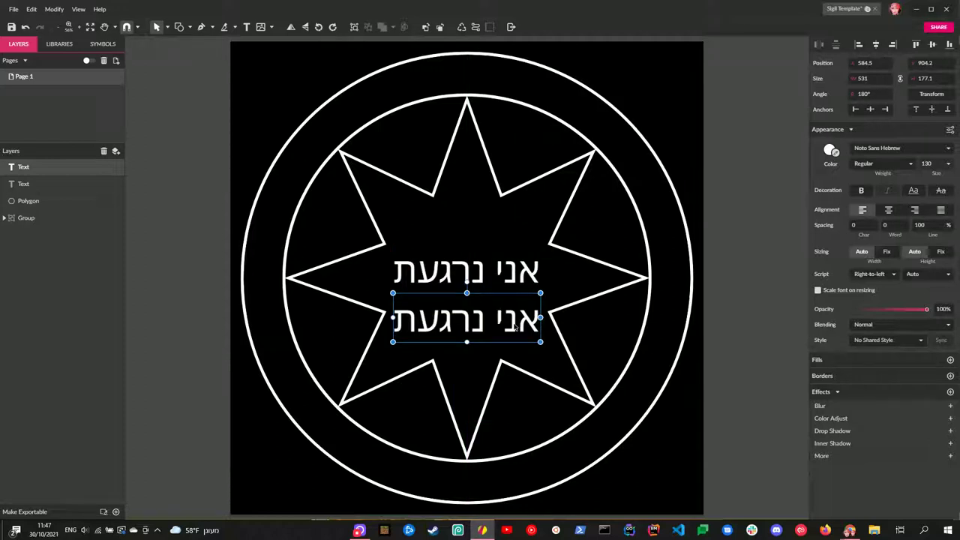
Set the upper Hebrew text's font to Frank Ruhl Libre and move it up, horizontally centred in the star's upper half
{"action": "left_click", "coordinate": [516, 267]}
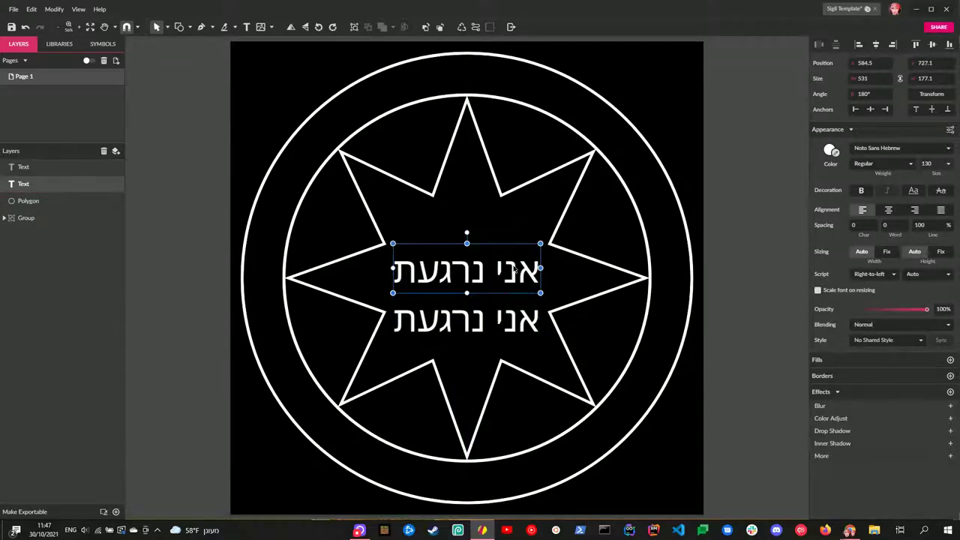
{"action": "left_click", "coordinate": [908, 149]}
{"action": "type", "text": "fra"}
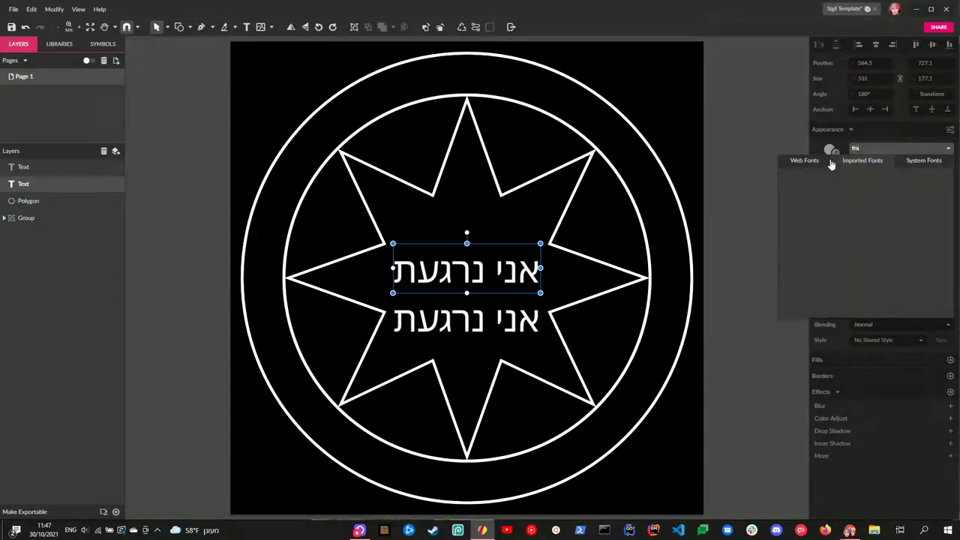
{"action": "left_click", "coordinate": [875, 148]}
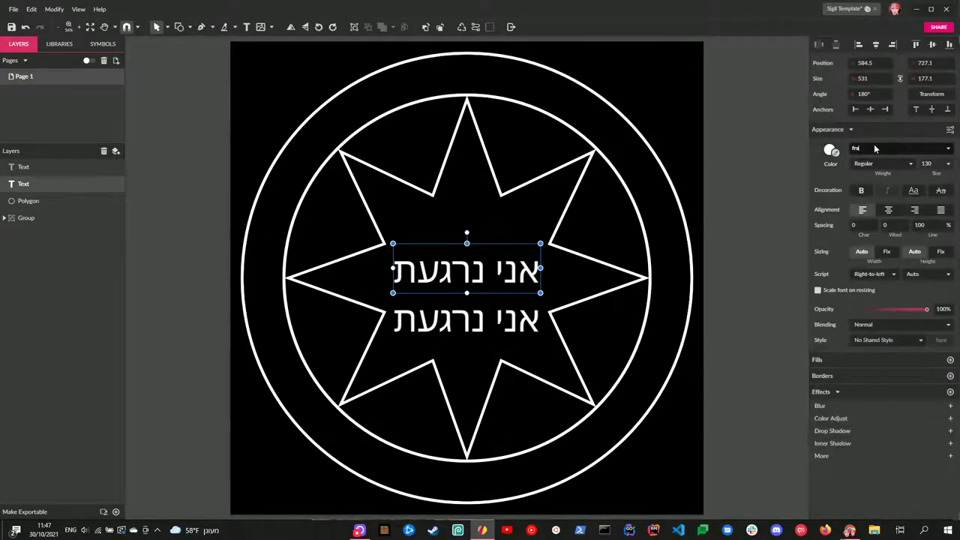
{"action": "left_click", "coordinate": [874, 148]}
{"action": "left_click", "coordinate": [875, 147]}
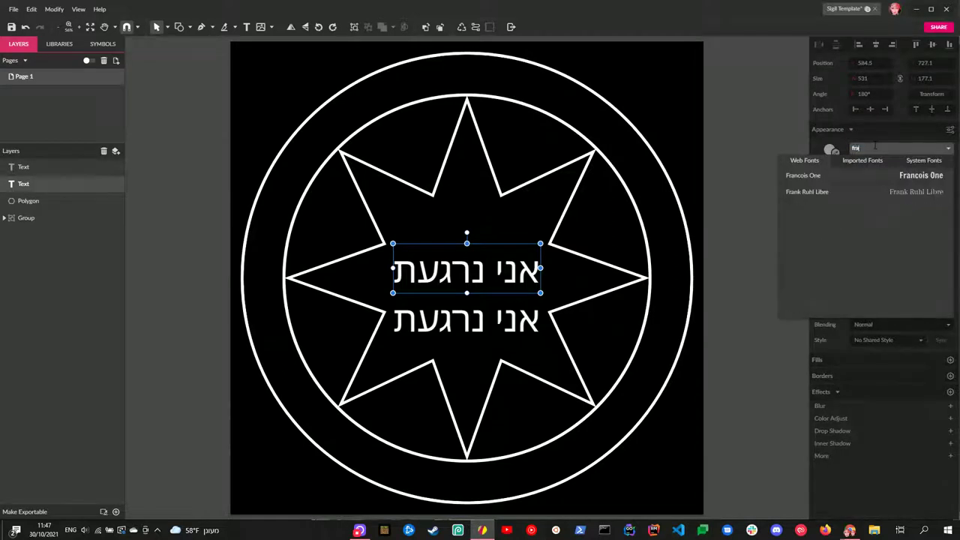
{"action": "type", "text": "nk"}
{"action": "left_click", "coordinate": [824, 174]}
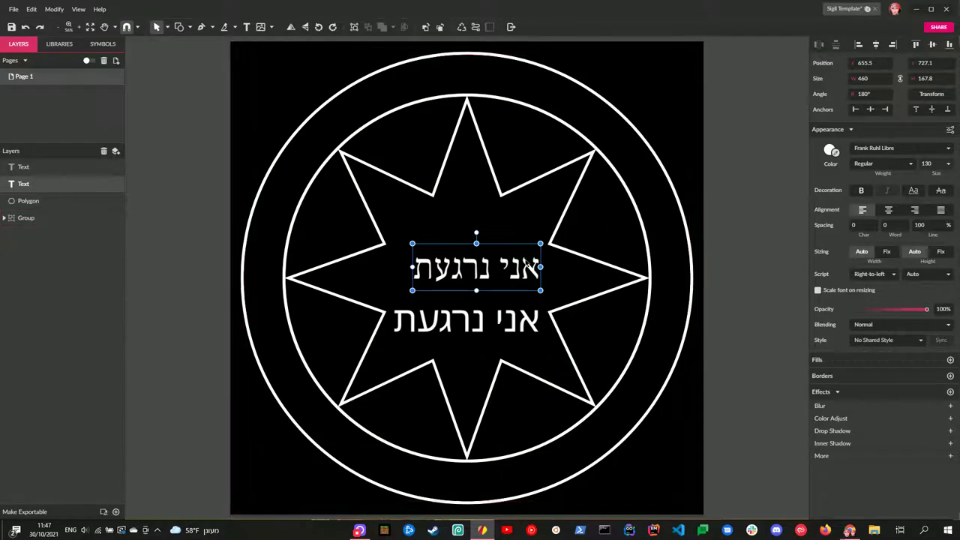
{"action": "left_click_drag", "start_coordinate": [520, 271], "coordinate": [511, 239]}
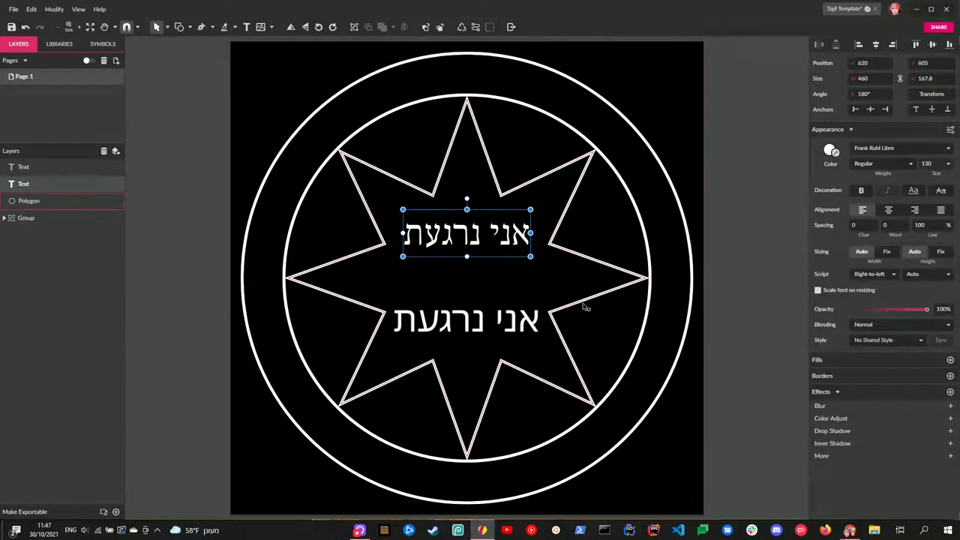
Change the lower Hebrew text's font to the imported font Shemesh
{"action": "left_click", "coordinate": [518, 323]}
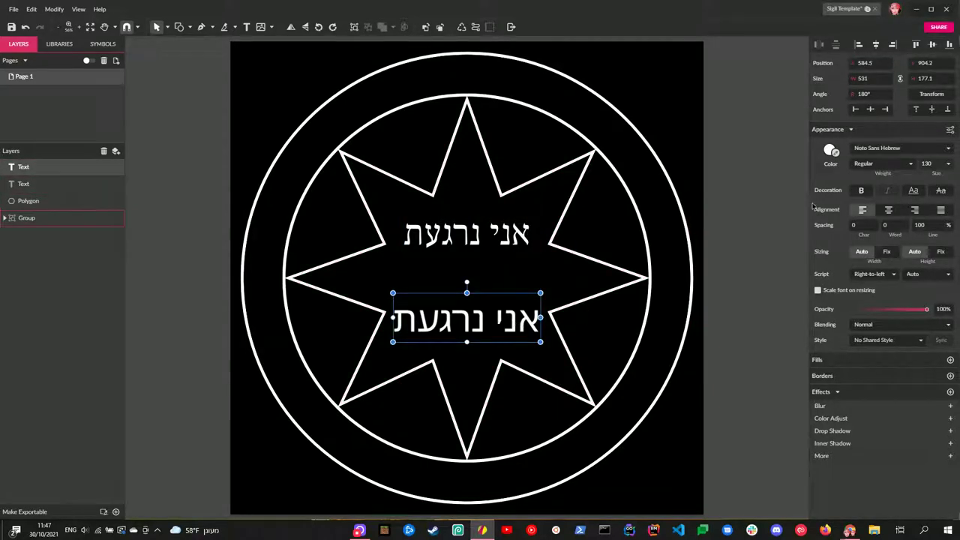
{"action": "left_click", "coordinate": [901, 149]}
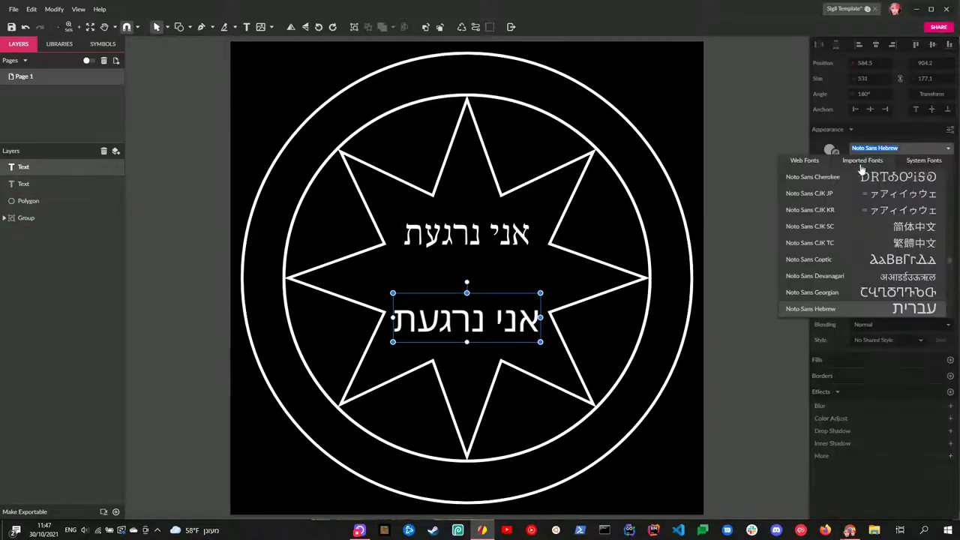
{"action": "left_click", "coordinate": [861, 163]}
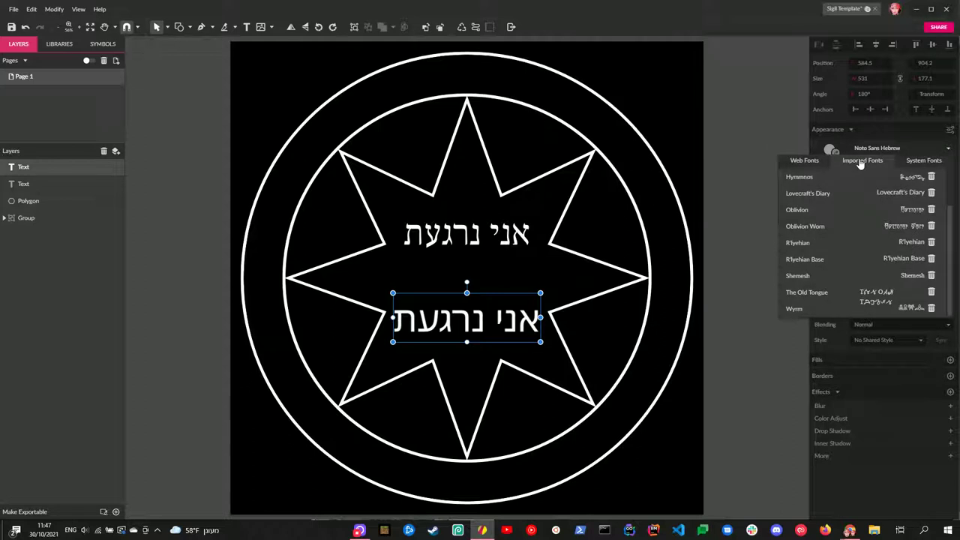
{"action": "left_click", "coordinate": [826, 275]}
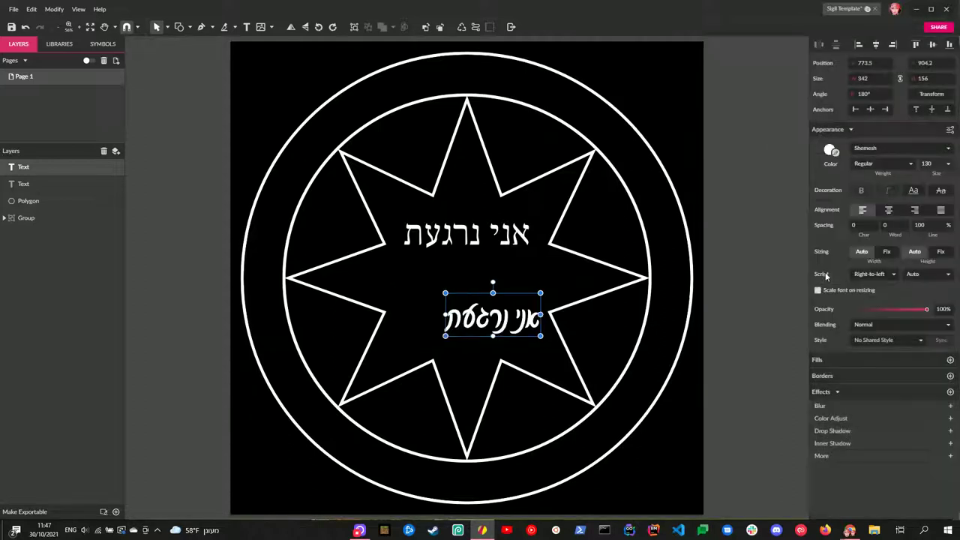
Pad the lower Hebrew text with a space at both ends and move it up, centred below the upper text
{"action": "double_click", "coordinate": [532, 320]}
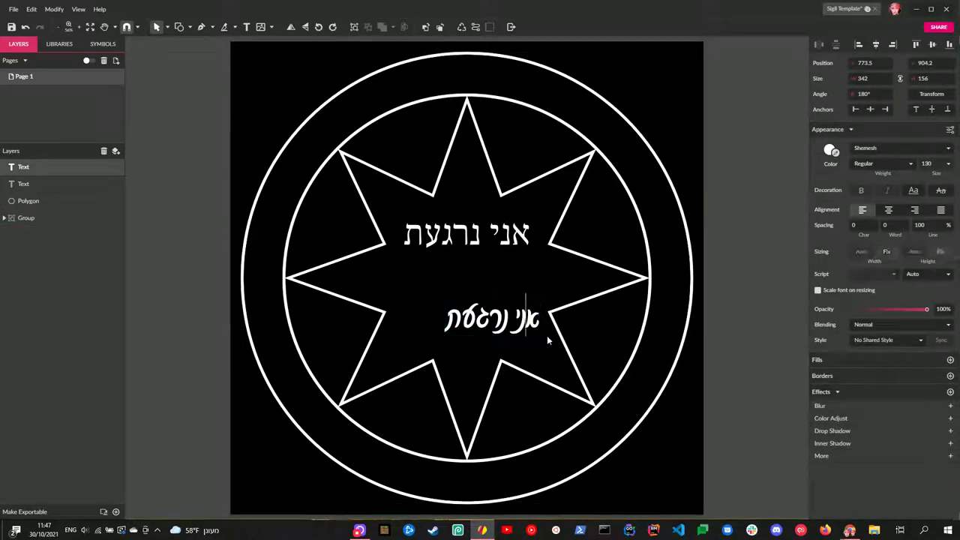
{"action": "key", "text": "Left"}
{"action": "key", "text": "Left"}
{"action": "key", "text": "Left"}
{"action": "key", "text": "Left"}
{"action": "key", "text": "Left"}
{"action": "key", "text": "Left"}
{"action": "key", "text": "Left"}
{"action": "key", "text": "Left"}
{"action": "key", "text": "Left"}
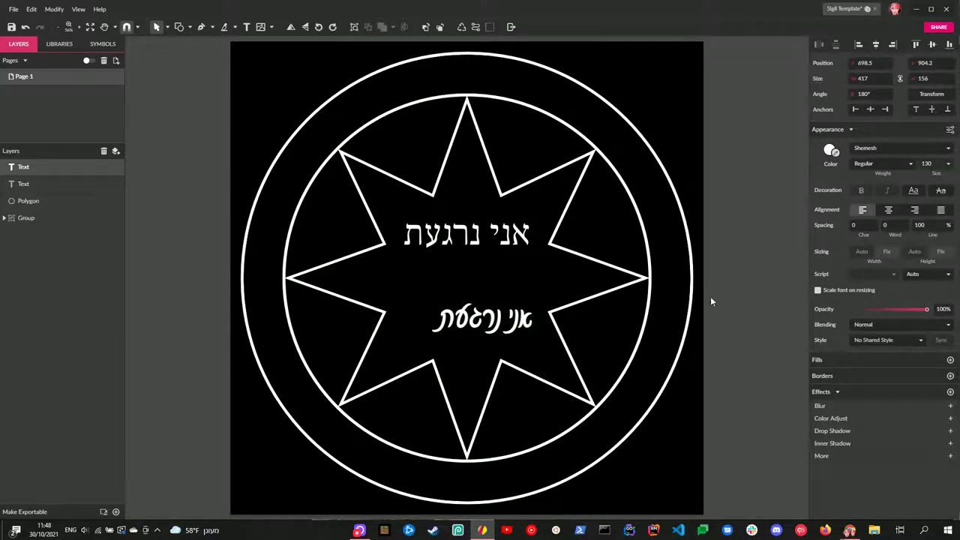
{"action": "key", "text": "Escape"}
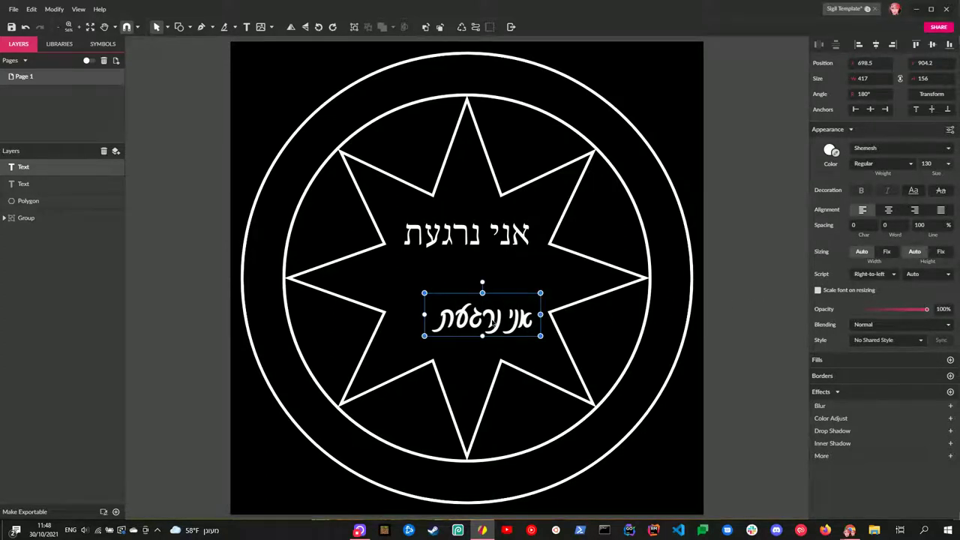
{"action": "left_click_drag", "start_coordinate": [492, 322], "coordinate": [478, 302]}
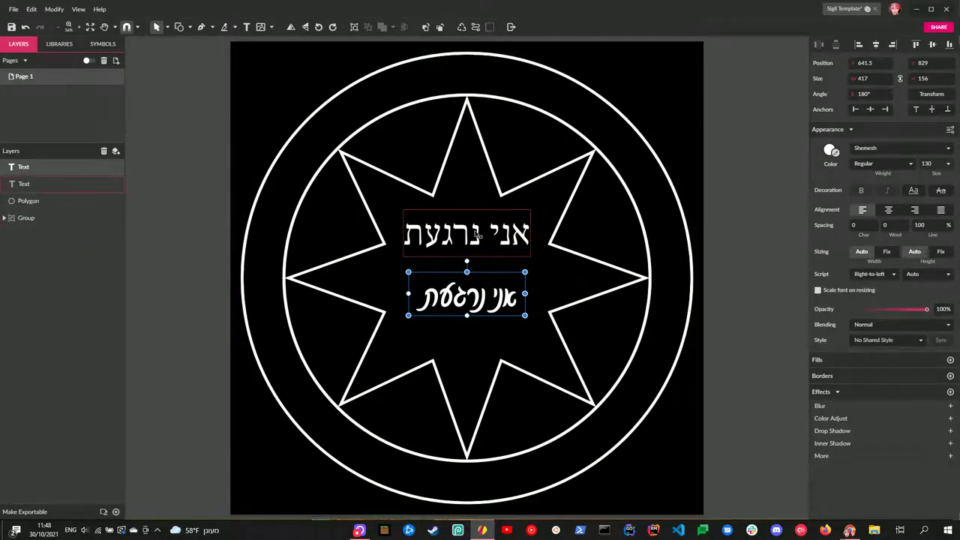
{"action": "left_click", "coordinate": [478, 236]}
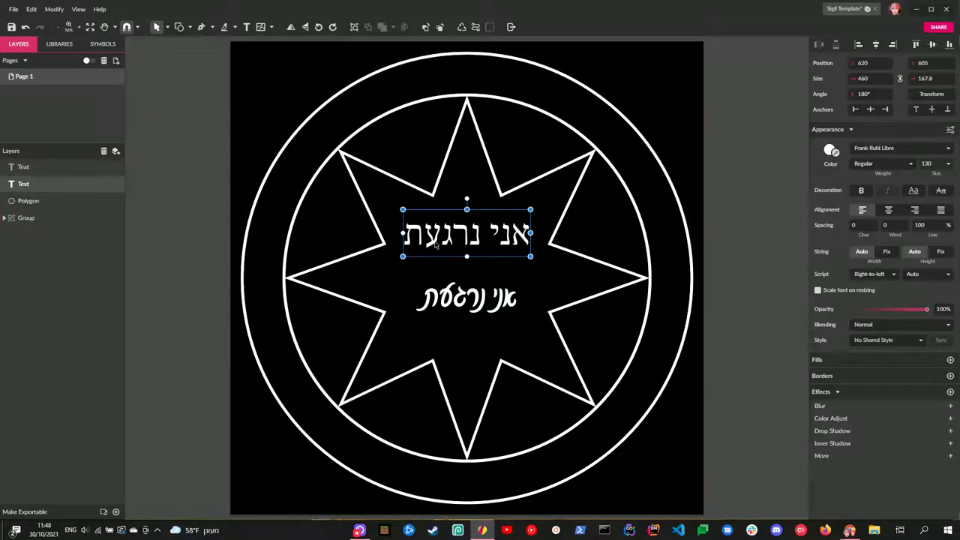
{"action": "left_click", "coordinate": [454, 302]}
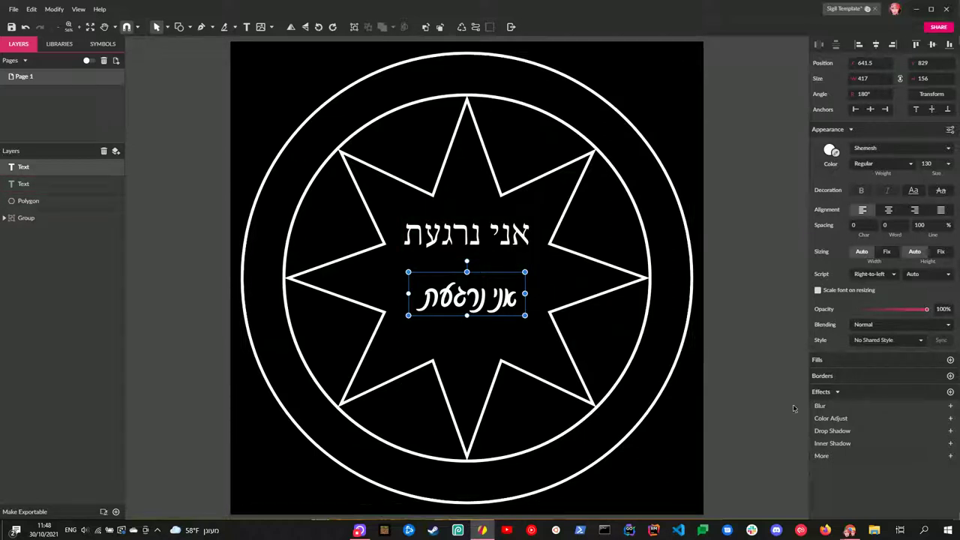
Switch to a Chrome window and search Google for "color association for relaxation"
{"action": "mouse_move", "coordinate": [850, 530]}
{"action": "left_click", "coordinate": [804, 491]}
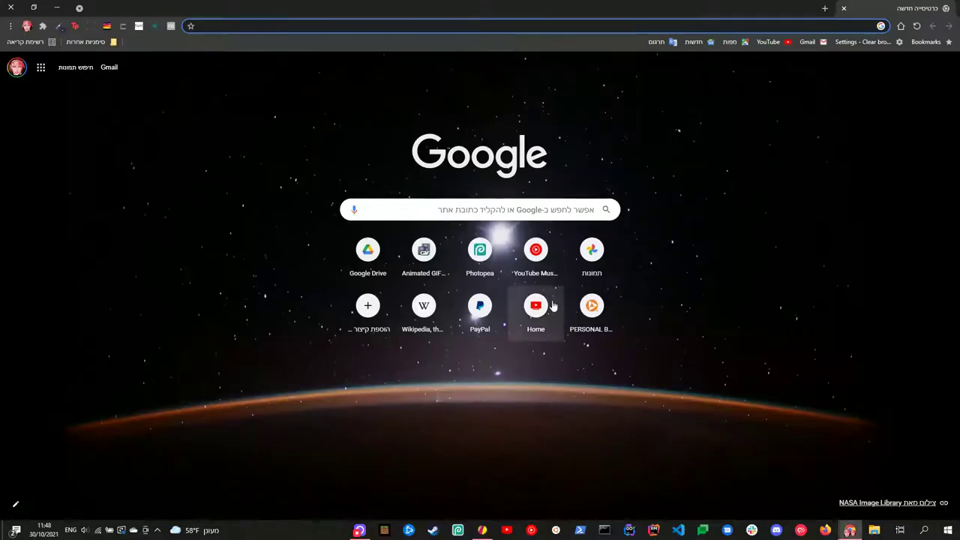
{"action": "left_click", "coordinate": [512, 216]}
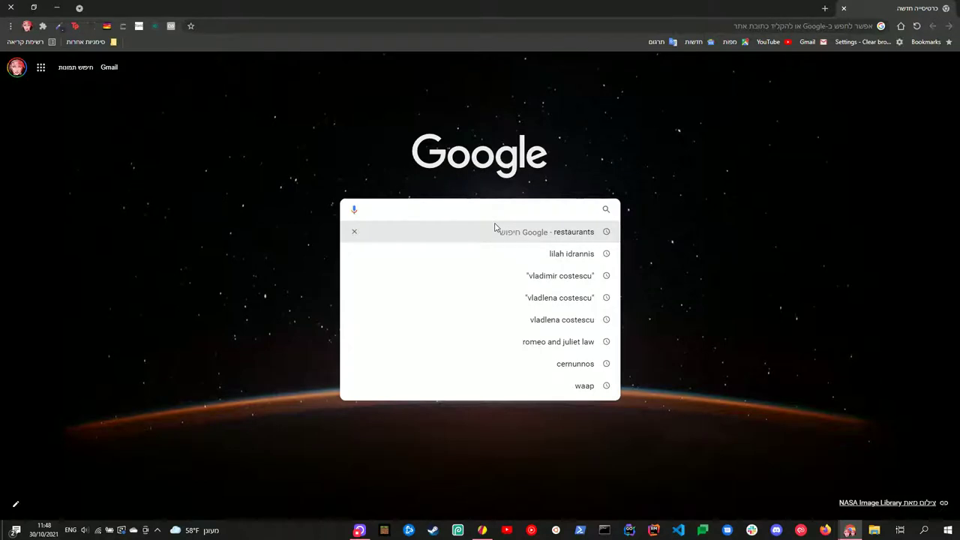
{"action": "type", "text": "color associa"}
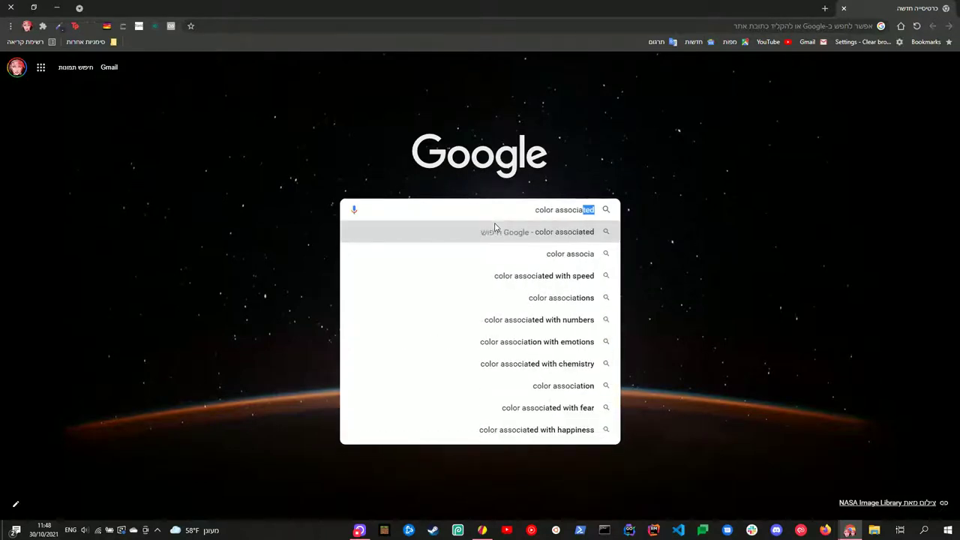
{"action": "type", "text": "tion for relaxation for relaxat"}
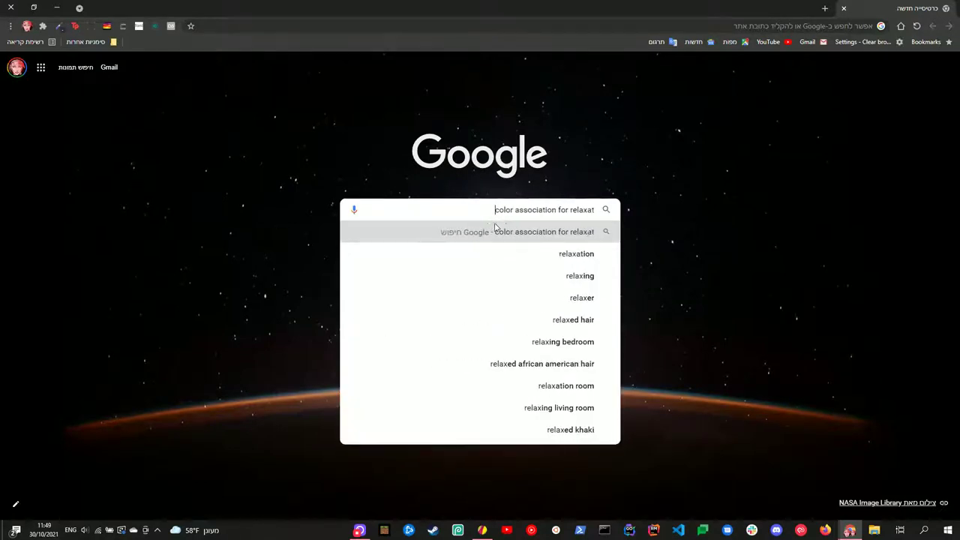
{"action": "key", "text": "Return"}
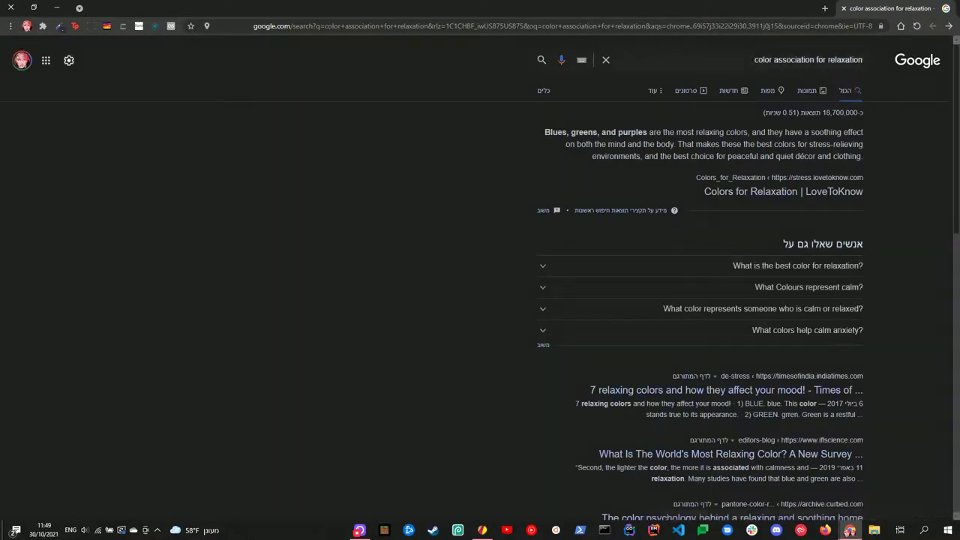
Open the LoveToKnow article "Colors for Relaxation" and read what it says about relaxing colors, from the color sections to the conclusion
{"action": "left_click", "coordinate": [754, 191]}
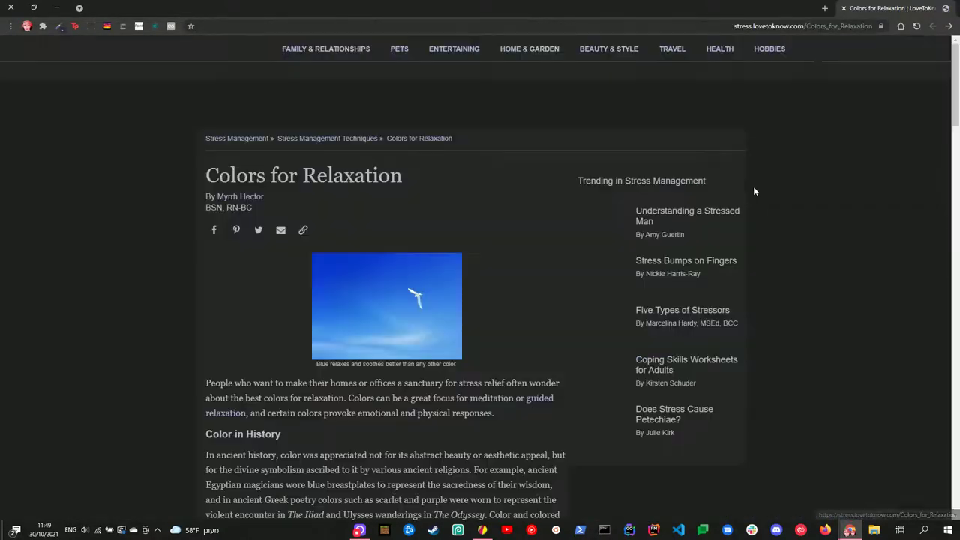
{"action": "scroll", "coordinate": [170, 337], "scroll_direction": "down", "scroll_amount": 1}
{"action": "scroll", "coordinate": [170, 330], "scroll_direction": "down", "scroll_amount": 7}
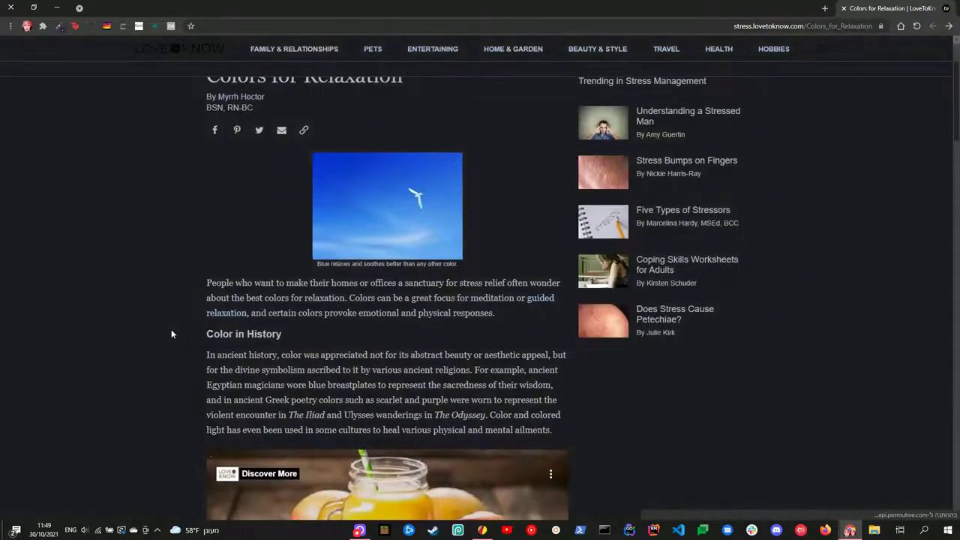
{"action": "scroll", "coordinate": [168, 321], "scroll_direction": "down", "scroll_amount": 2}
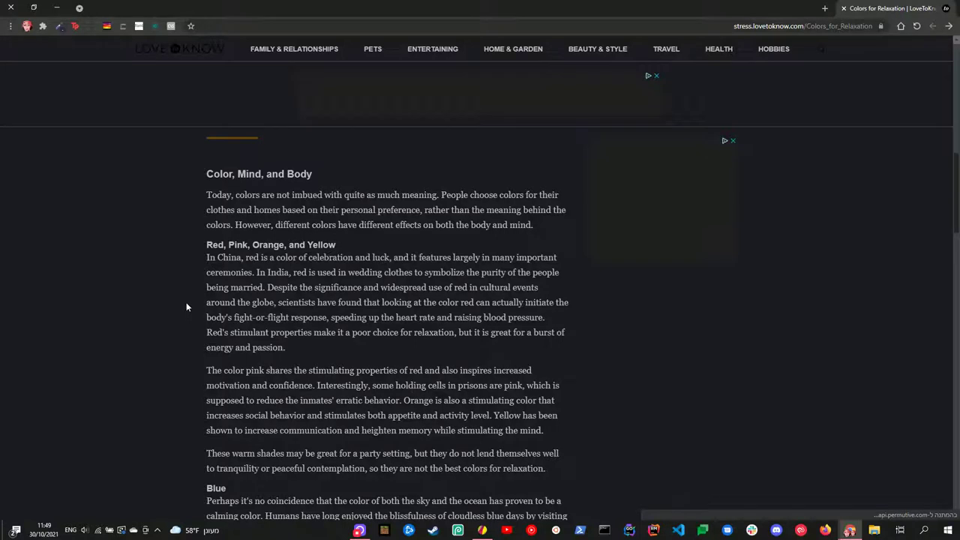
{"action": "scroll", "coordinate": [186, 307], "scroll_direction": "down", "scroll_amount": 1}
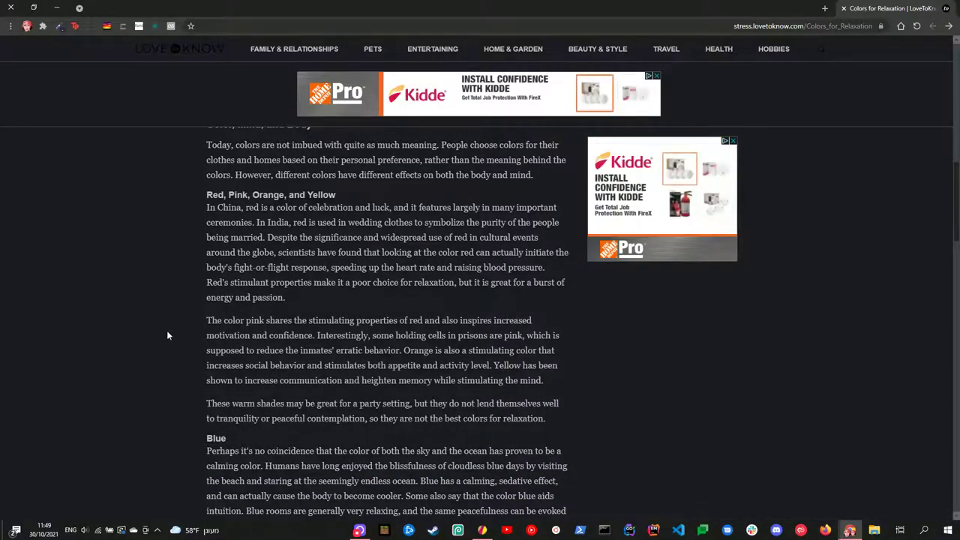
{"action": "scroll", "coordinate": [165, 330], "scroll_direction": "down", "scroll_amount": 5}
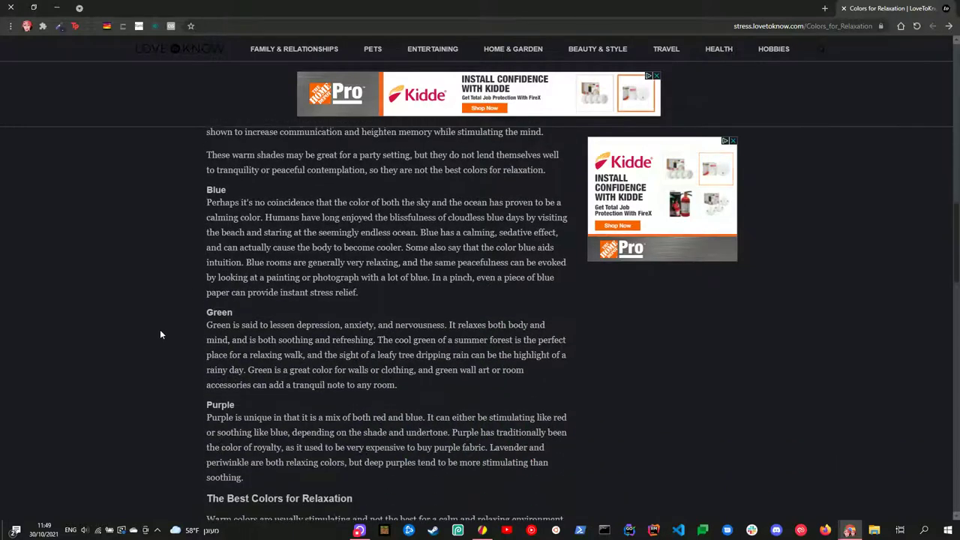
{"action": "scroll", "coordinate": [159, 334], "scroll_direction": "down", "scroll_amount": 1}
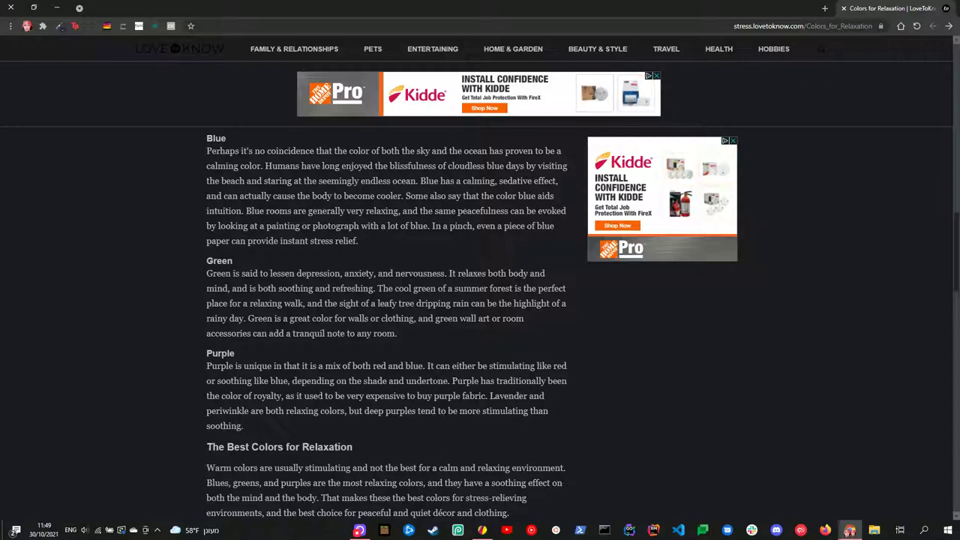
{"action": "scroll", "coordinate": [194, 379], "scroll_direction": "down", "scroll_amount": 2}
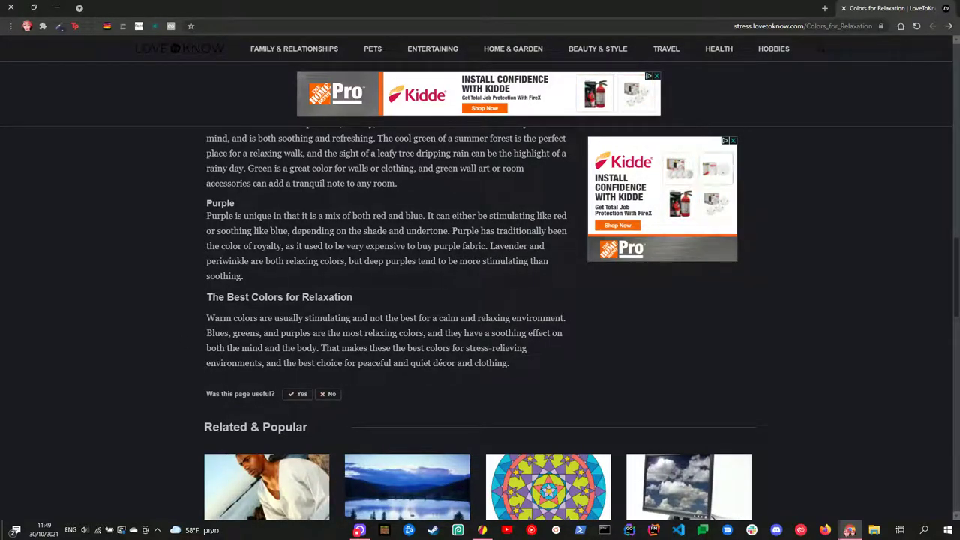
{"action": "scroll", "coordinate": [384, 334], "scroll_direction": "up", "scroll_amount": 1}
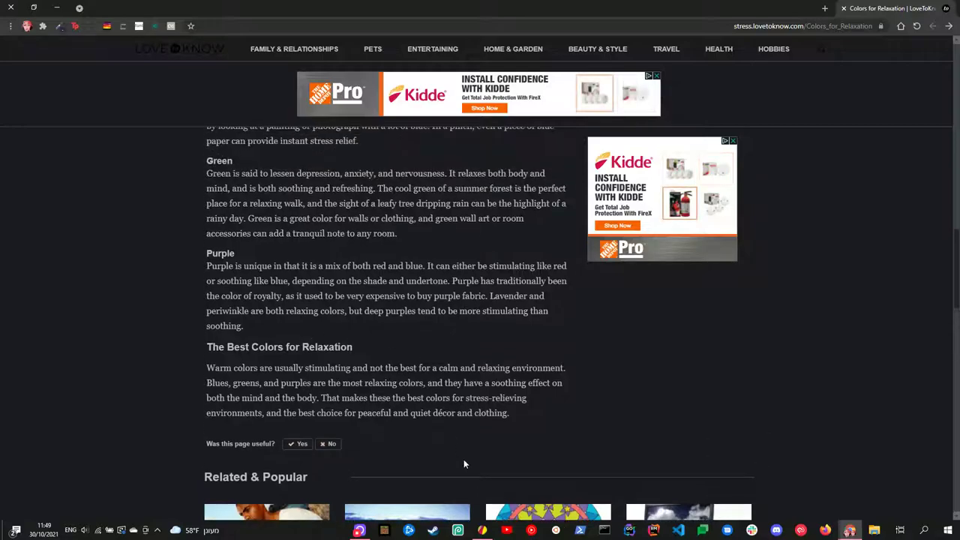
Switch back to the sigil design in Gravit Designer and color the upper Hebrew text blue, #4A86E8
{"action": "left_click", "coordinate": [482, 531]}
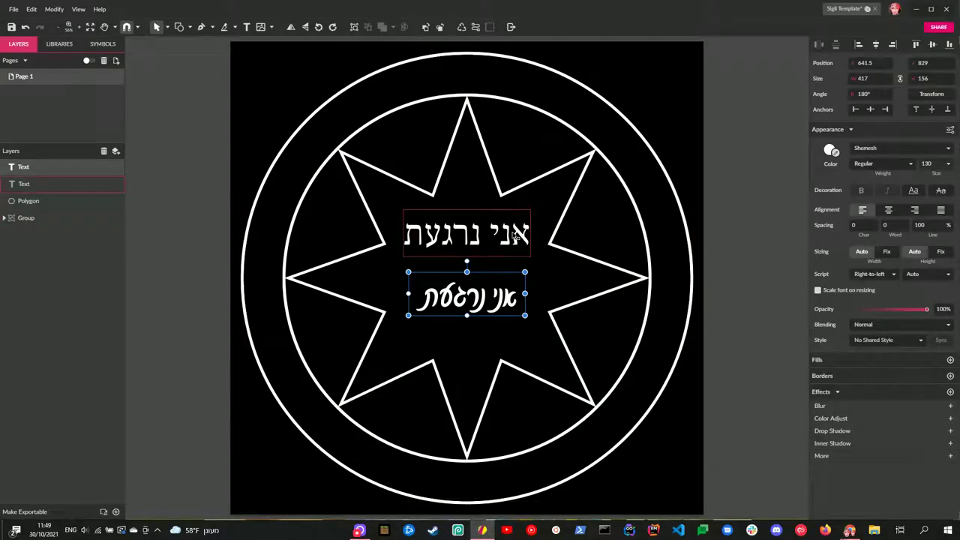
{"action": "left_click", "coordinate": [514, 237]}
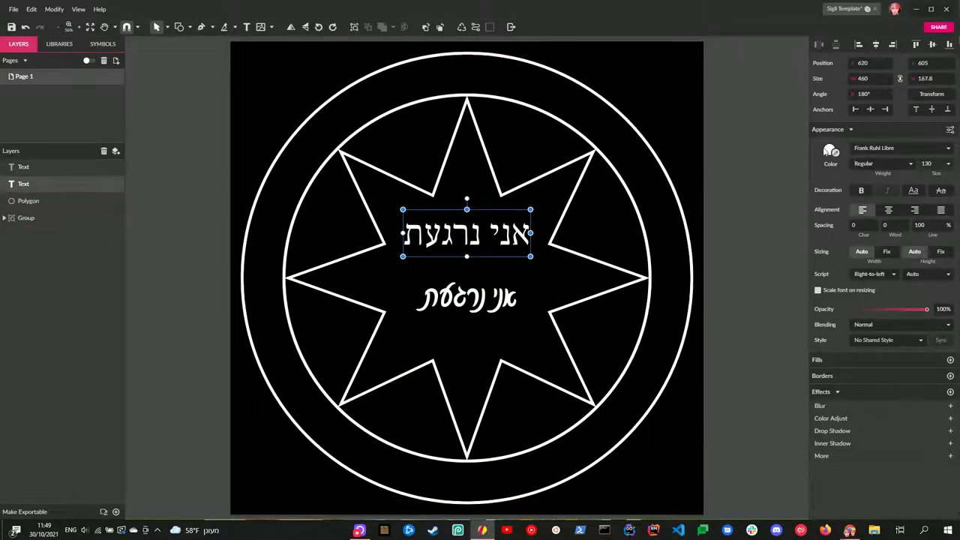
{"action": "left_click", "coordinate": [829, 151]}
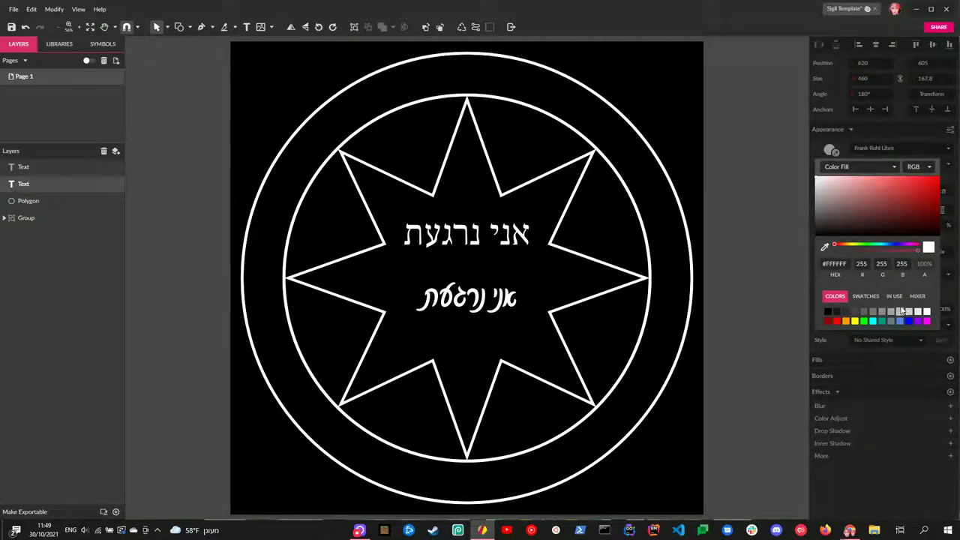
{"action": "left_click", "coordinate": [873, 297]}
{"action": "left_click", "coordinate": [835, 296]}
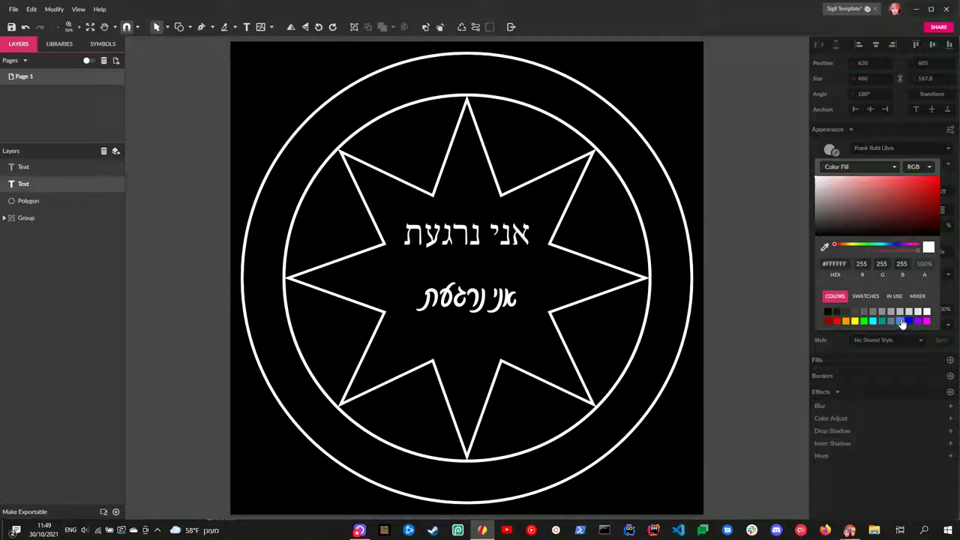
{"action": "left_click", "coordinate": [716, 223]}
{"action": "left_click", "coordinate": [513, 235]}
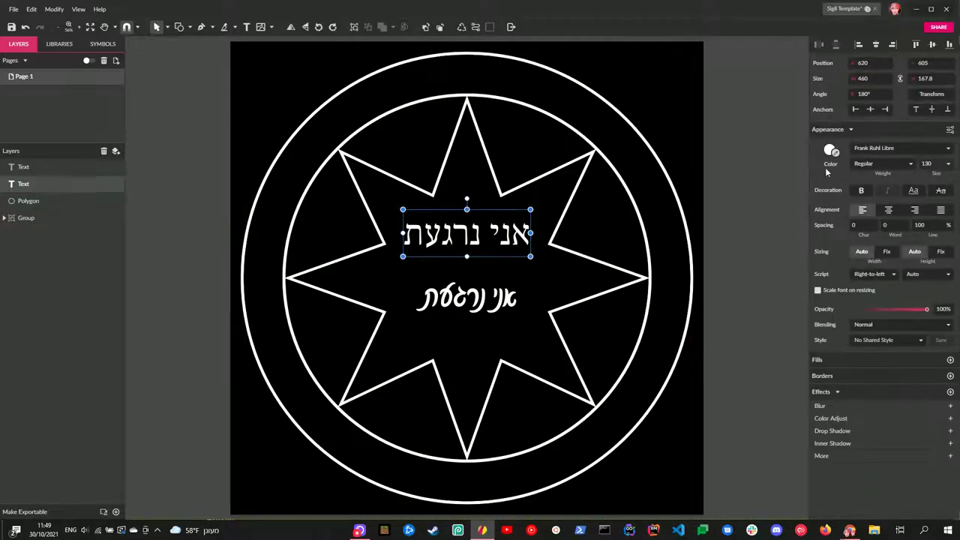
{"action": "left_click", "coordinate": [830, 151]}
{"action": "left_click", "coordinate": [902, 322]}
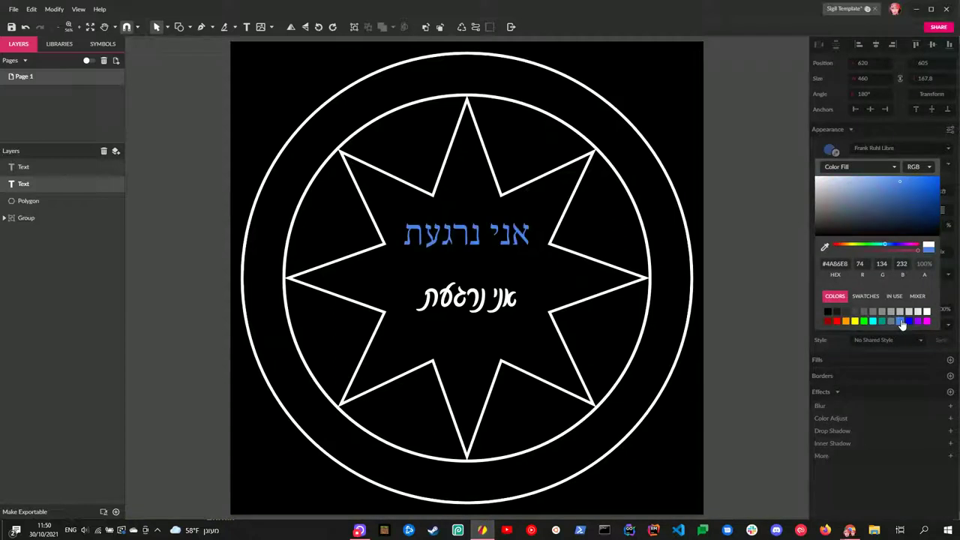
{"action": "left_click", "coordinate": [766, 209]}
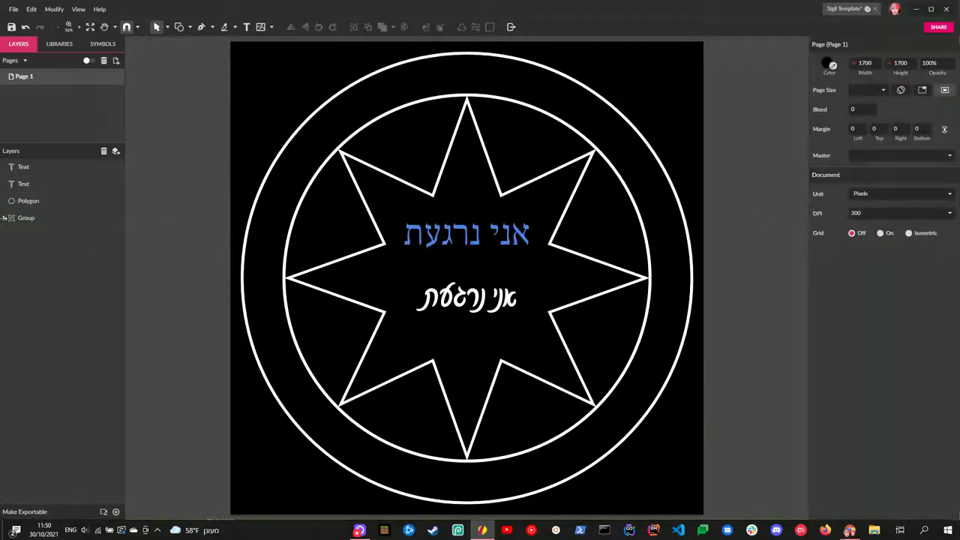
Change the border color of both circles in the group to the blue-grey preset
{"action": "left_click", "coordinate": [4, 217]}
{"action": "left_click", "coordinate": [34, 236]}
{"action": "left_click", "coordinate": [34, 251], "text": "shift"}
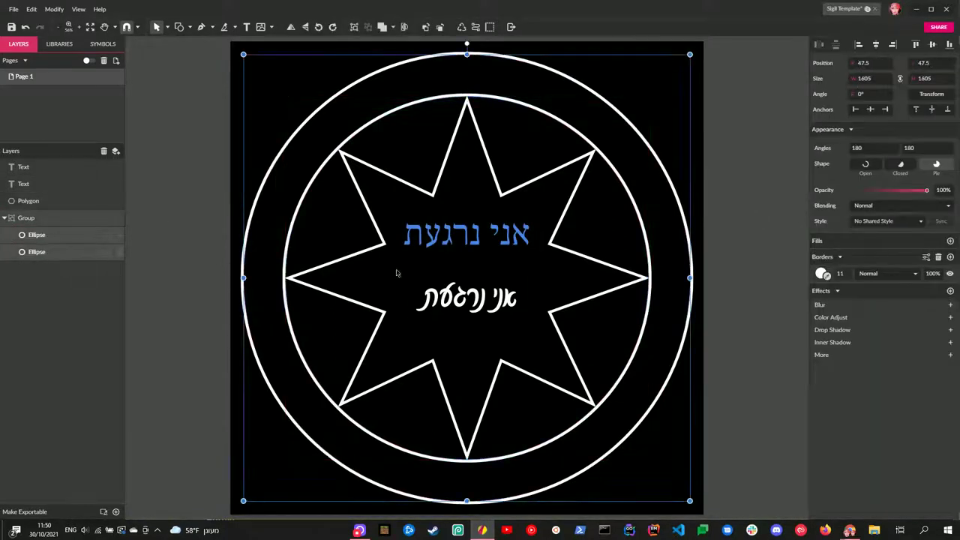
{"action": "left_click", "coordinate": [823, 273]}
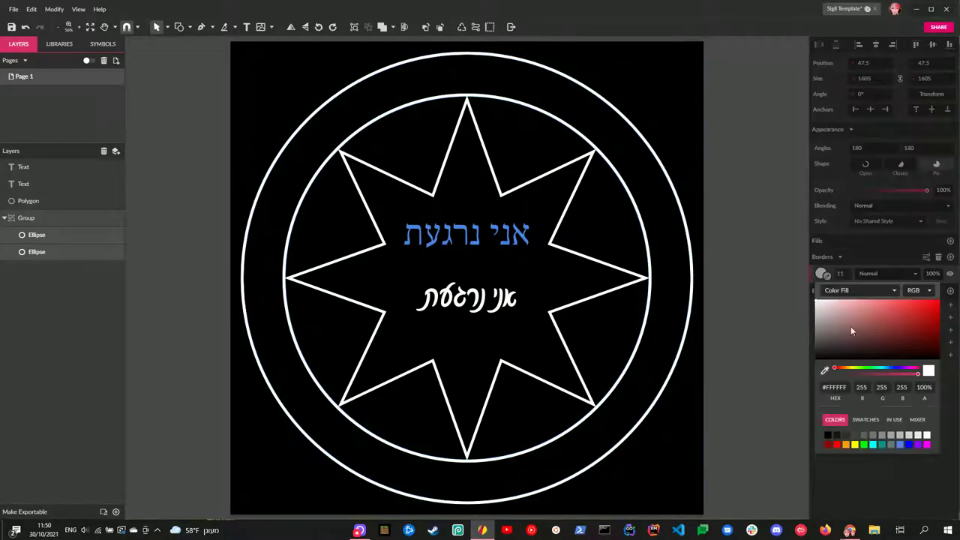
{"action": "left_click", "coordinate": [892, 447]}
{"action": "left_click", "coordinate": [882, 445]}
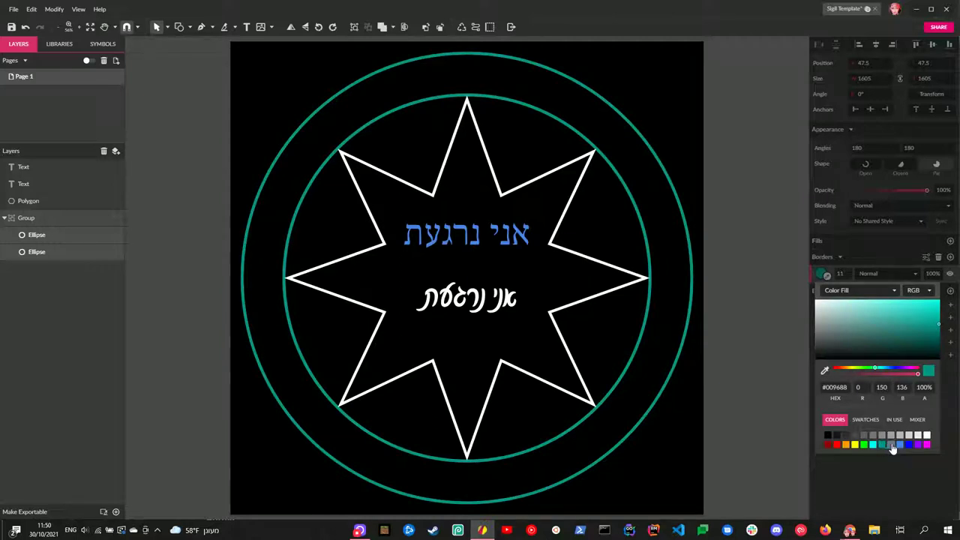
{"action": "left_click", "coordinate": [892, 447]}
{"action": "left_click", "coordinate": [744, 217]}
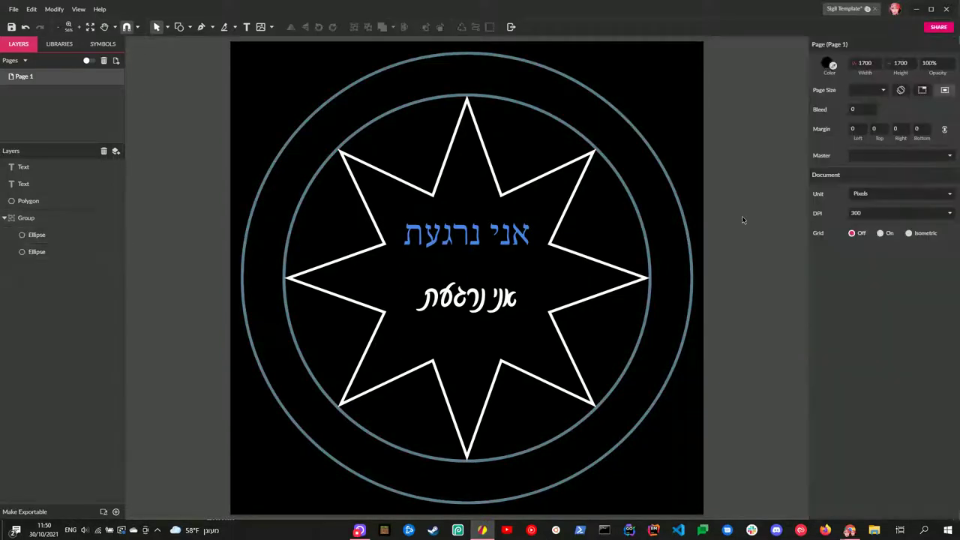
Convert the blue upper Hebrew text to paths and split it into separate letter paths
{"action": "left_click", "coordinate": [509, 235]}
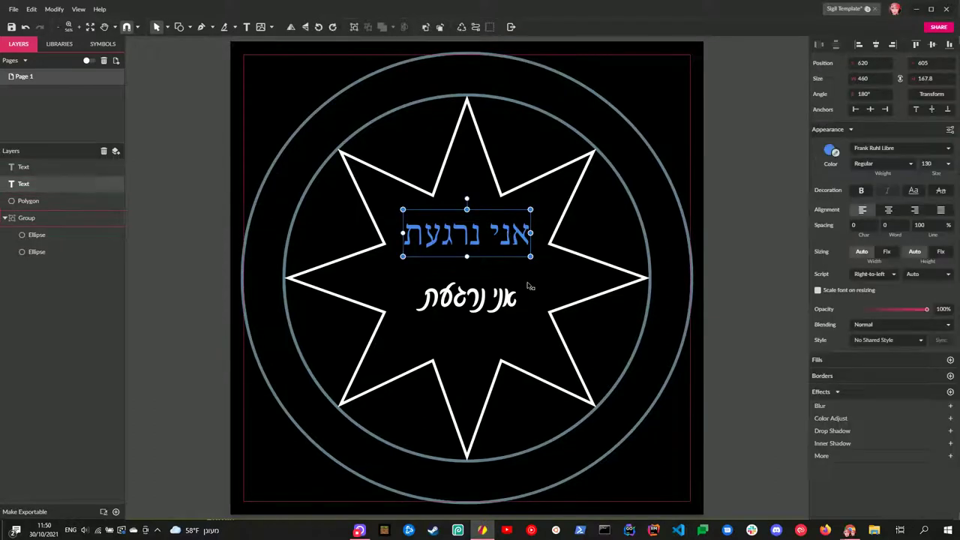
{"action": "key", "text": "ctrl+shift+p"}
{"action": "key", "text": "ctrl+shift+g"}
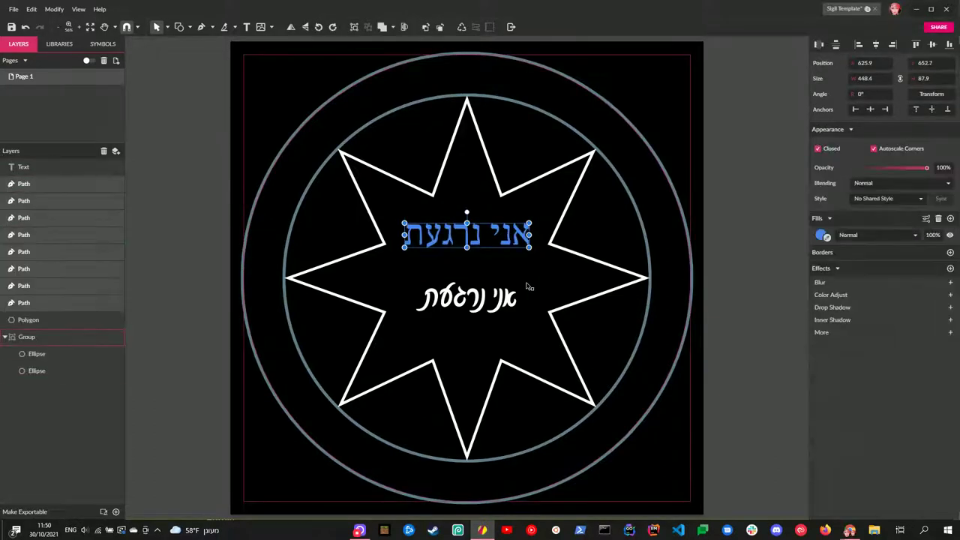
{"action": "left_click", "coordinate": [764, 226]}
Move the letter א out of the blue text into the ring between the circles, centred below the star's bottom point
{"action": "left_click_drag", "start_coordinate": [523, 235], "coordinate": [466, 485]}
{"action": "left_click", "coordinate": [660, 452]}
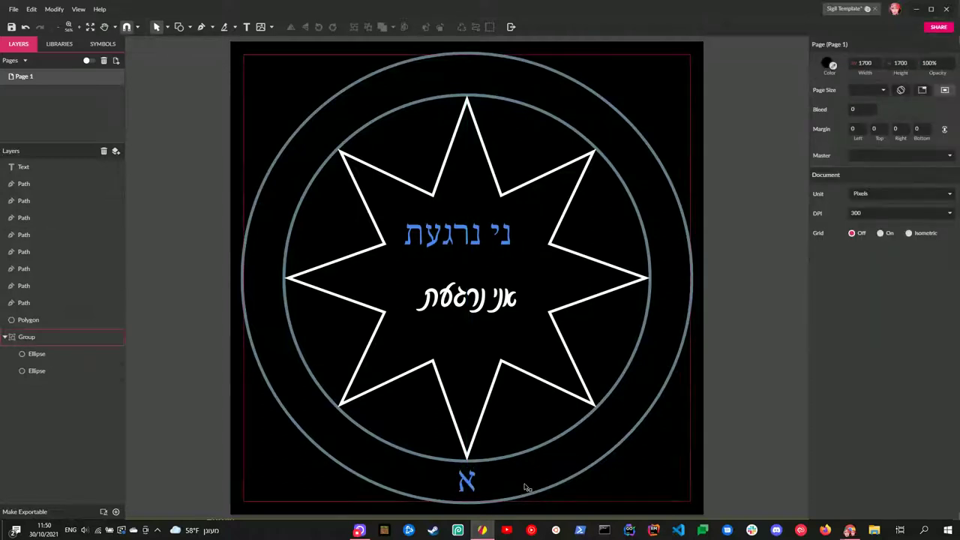
{"action": "left_click", "coordinate": [466, 480]}
{"action": "left_click", "coordinate": [664, 453]}
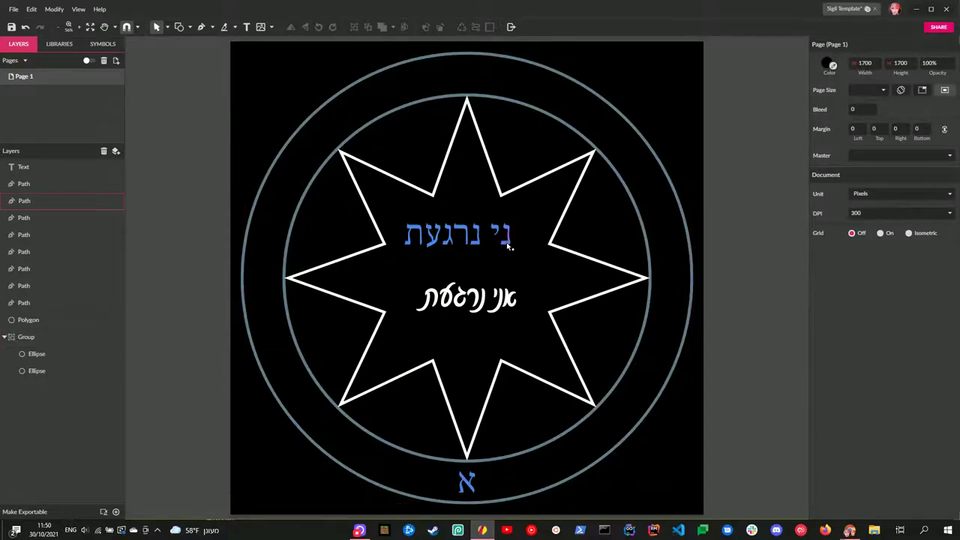
Place the first נ in the ring by the star's lower-right point, at about X 1348, Y 1328, and the י by its right point
{"action": "left_click", "coordinate": [616, 438]}
{"action": "left_click_drag", "start_coordinate": [616, 440], "coordinate": [611, 434]}
{"action": "left_click", "coordinate": [638, 450]}
{"action": "left_click", "coordinate": [614, 434]}
{"action": "left_click", "coordinate": [660, 458]}
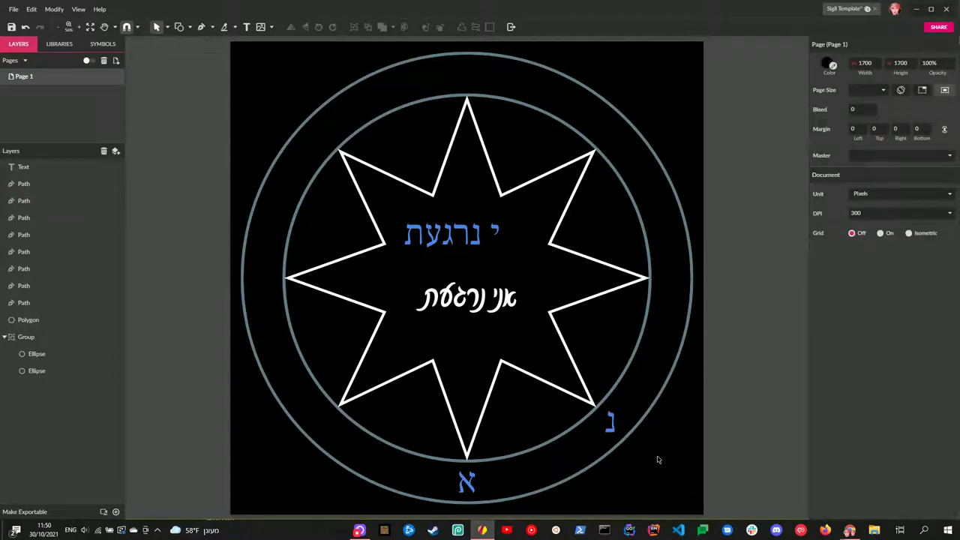
{"action": "left_click", "coordinate": [614, 433]}
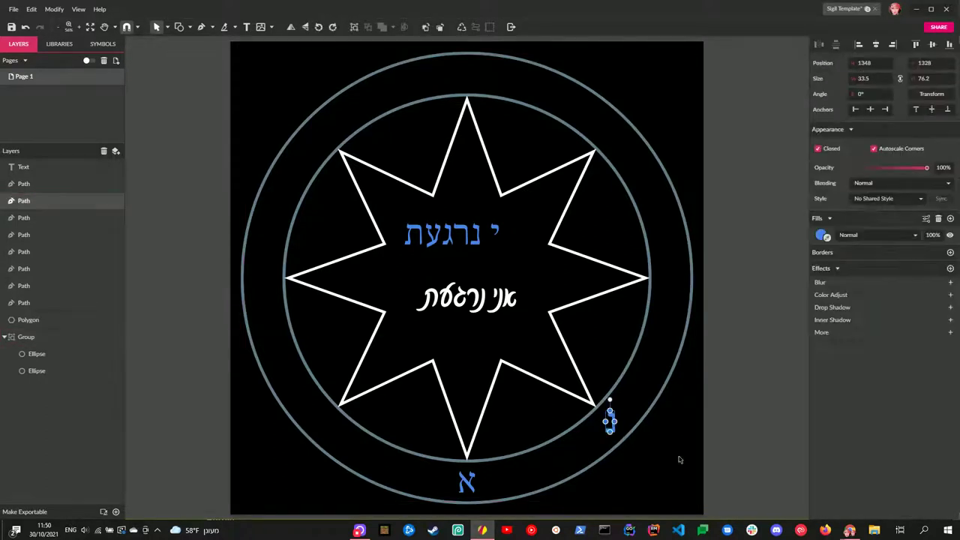
{"action": "left_click", "coordinate": [681, 460]}
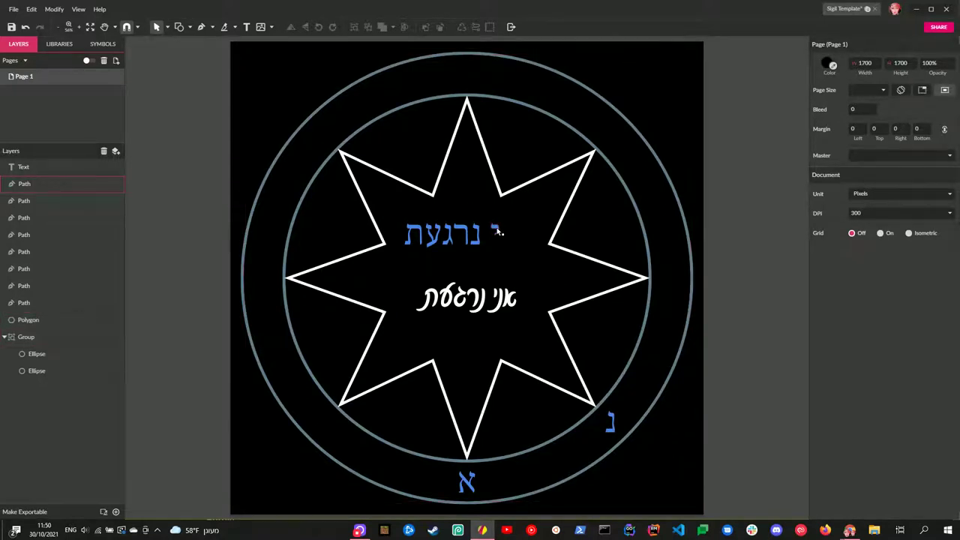
{"action": "left_click_drag", "start_coordinate": [499, 232], "coordinate": [683, 285]}
{"action": "left_click", "coordinate": [731, 307]}
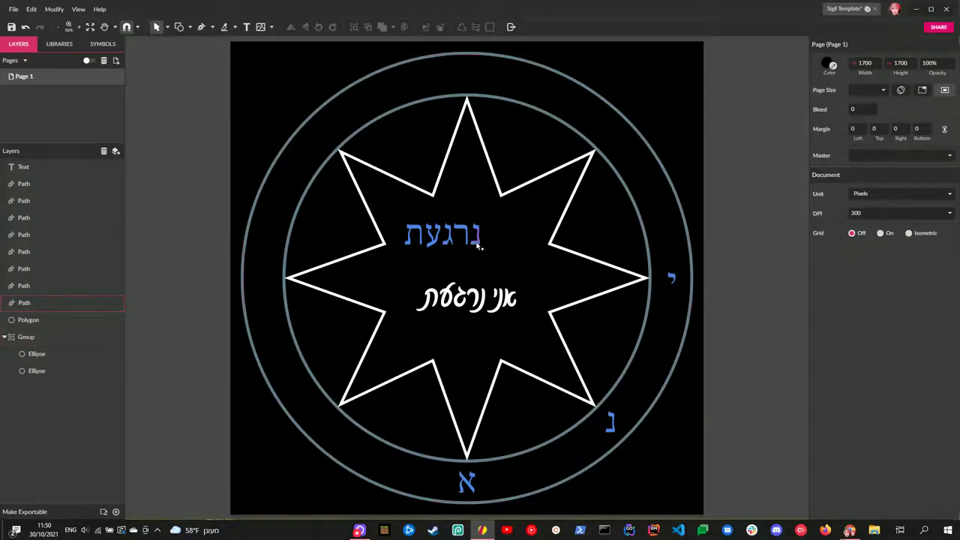
Move the second נ into the ring by the star's upper-right point and nudge it to about X 1348, Y 281
{"action": "left_click_drag", "start_coordinate": [477, 245], "coordinate": [604, 140]}
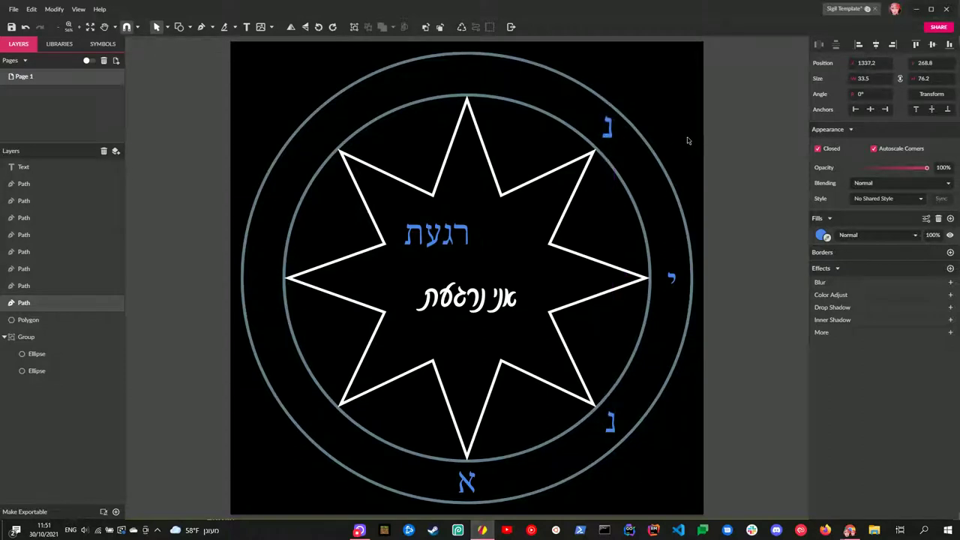
{"action": "key", "text": "Right"}
{"action": "key", "text": "Right"}
{"action": "key", "text": "Right"}
{"action": "key", "text": "Down"}
{"action": "key", "text": "Down"}
{"action": "key", "text": "Down"}
{"action": "key", "text": "Down"}
{"action": "key", "text": "Down"}
{"action": "key", "text": "Down"}
{"action": "key", "text": "Down"}
{"action": "key", "text": "Down"}
{"action": "left_click", "coordinate": [694, 134]}
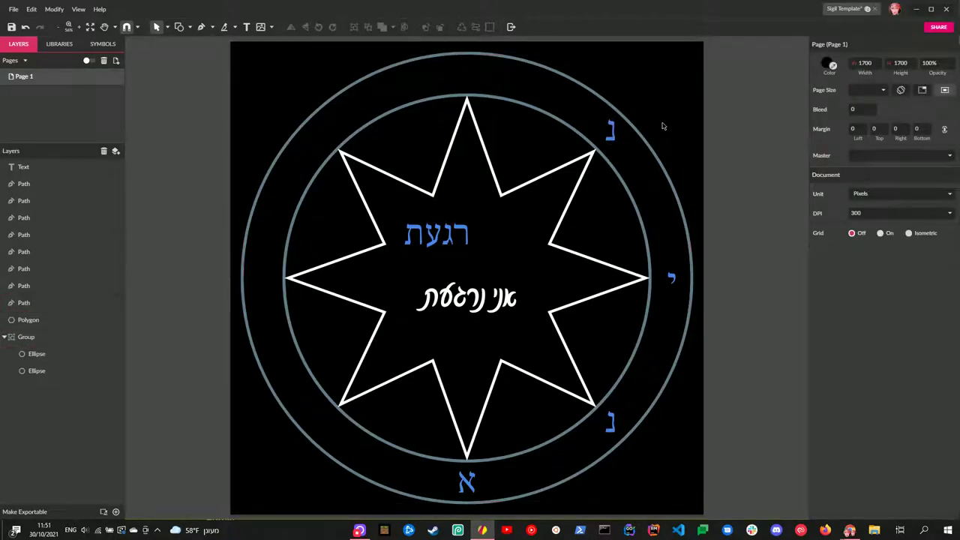
{"action": "left_click", "coordinate": [614, 135]}
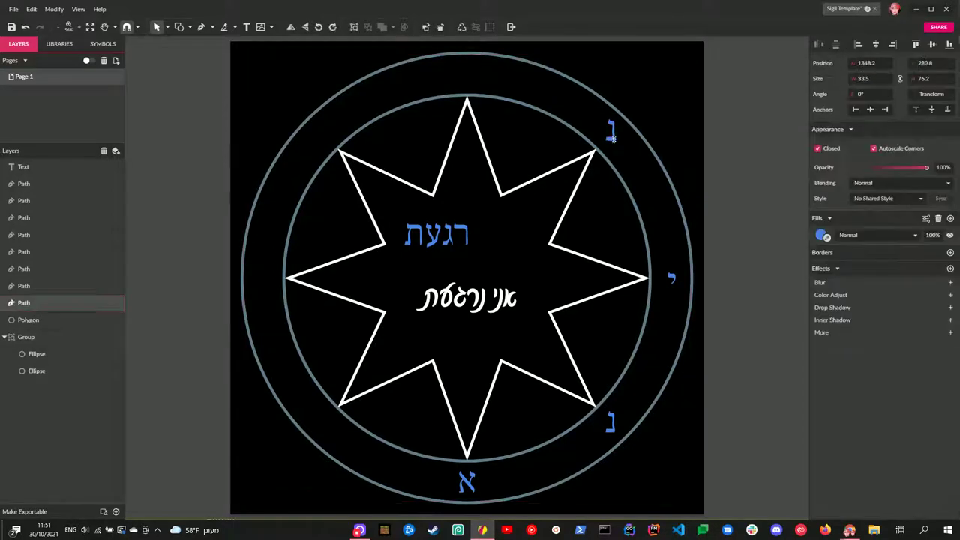
{"action": "left_click", "coordinate": [723, 128]}
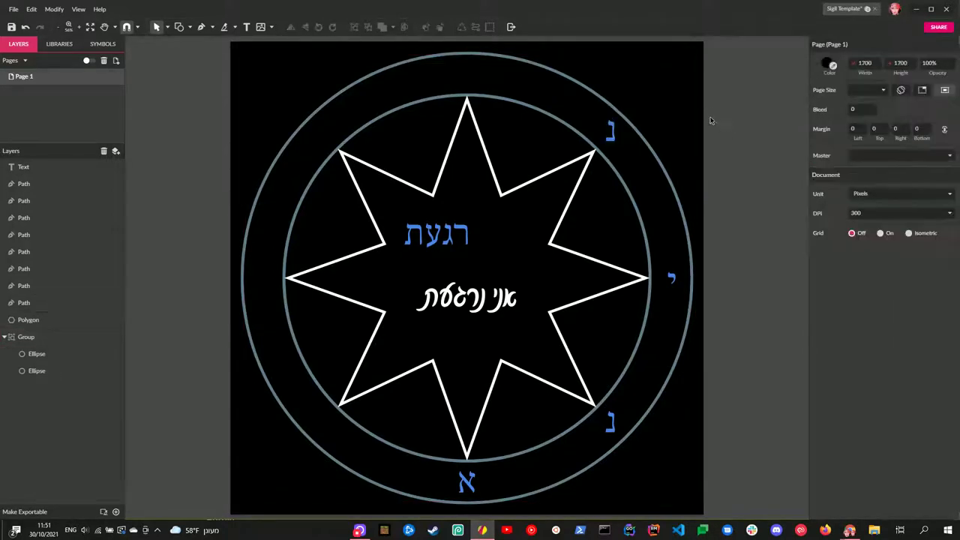
Move the letter ר into the ring, centred above the star's top point at about X 825, Y 79
{"action": "left_click", "coordinate": [466, 78]}
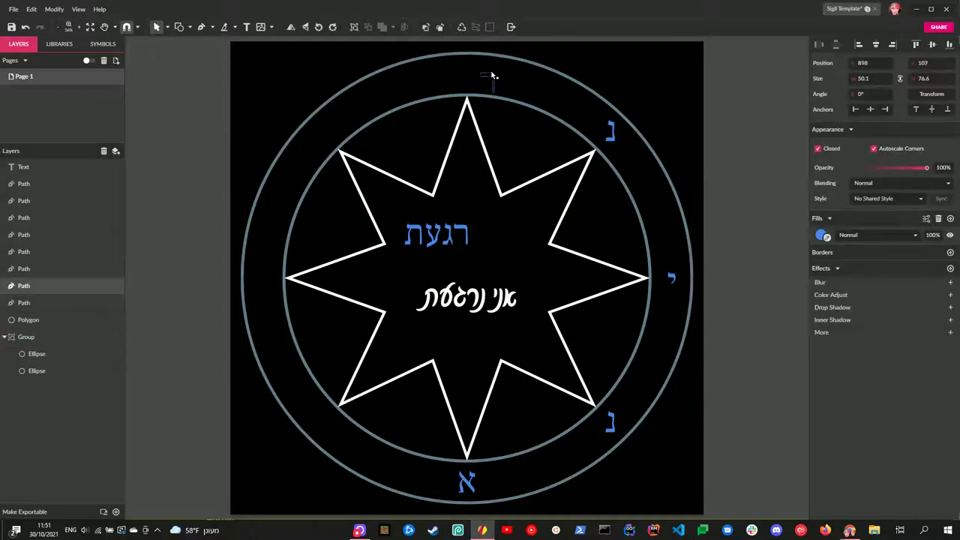
{"action": "left_click_drag", "start_coordinate": [466, 77], "coordinate": [472, 72]}
{"action": "left_click", "coordinate": [596, 69]}
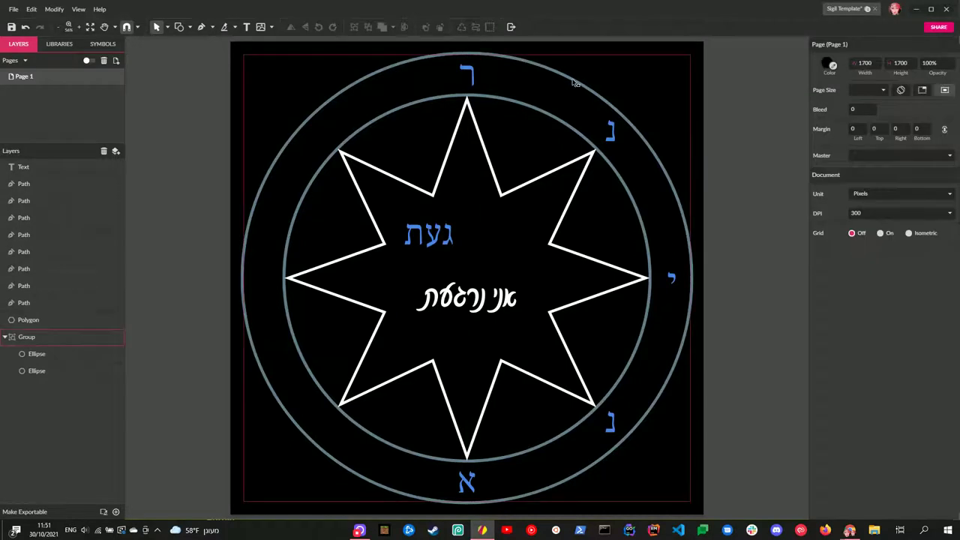
{"action": "left_click", "coordinate": [510, 56]}
{"action": "left_click", "coordinate": [608, 46]}
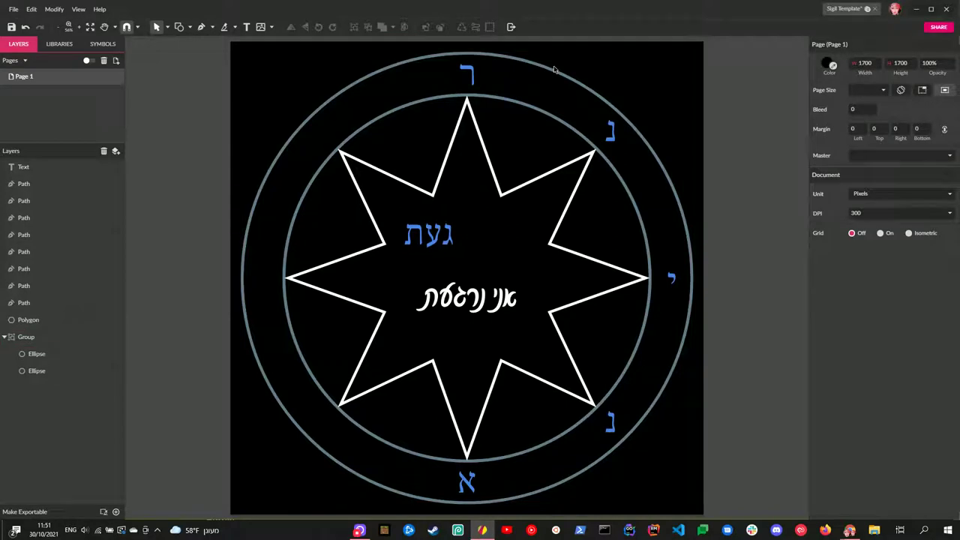
{"action": "left_click", "coordinate": [470, 73]}
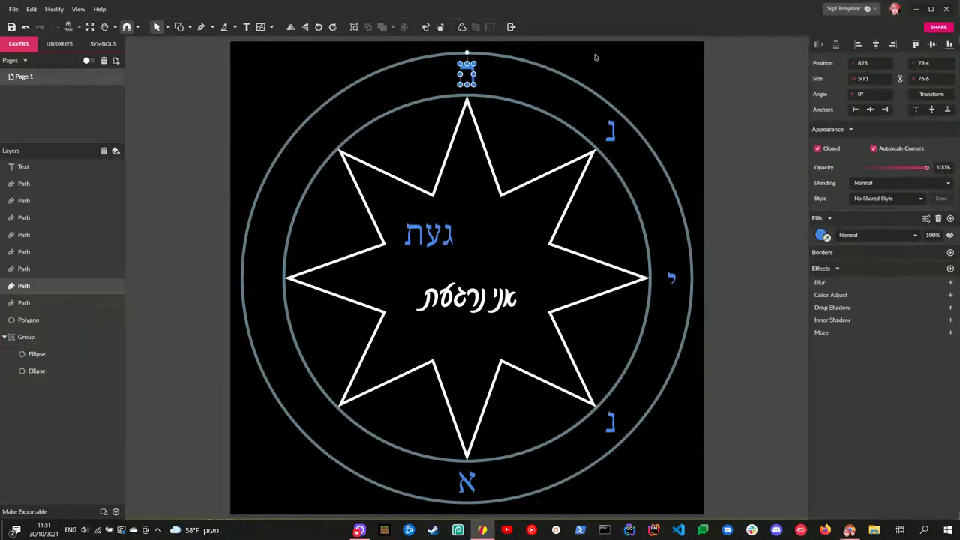
Move the letter ג into the ring by the star's upper-left point and nudge it to about X 319, Y 284
{"action": "key", "text": "Escape"}
{"action": "left_click_drag", "start_coordinate": [444, 233], "coordinate": [328, 132]}
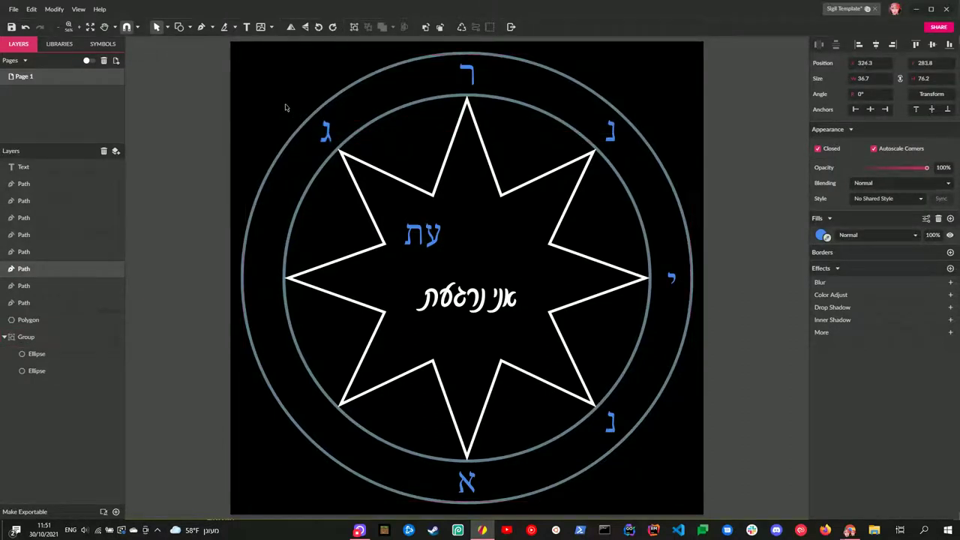
{"action": "left_click", "coordinate": [286, 107]}
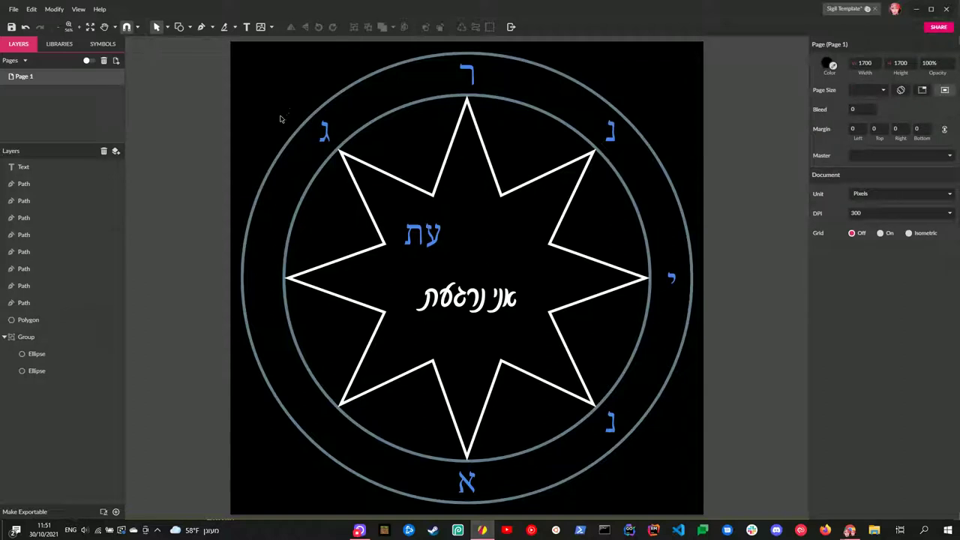
{"action": "left_click", "coordinate": [325, 135]}
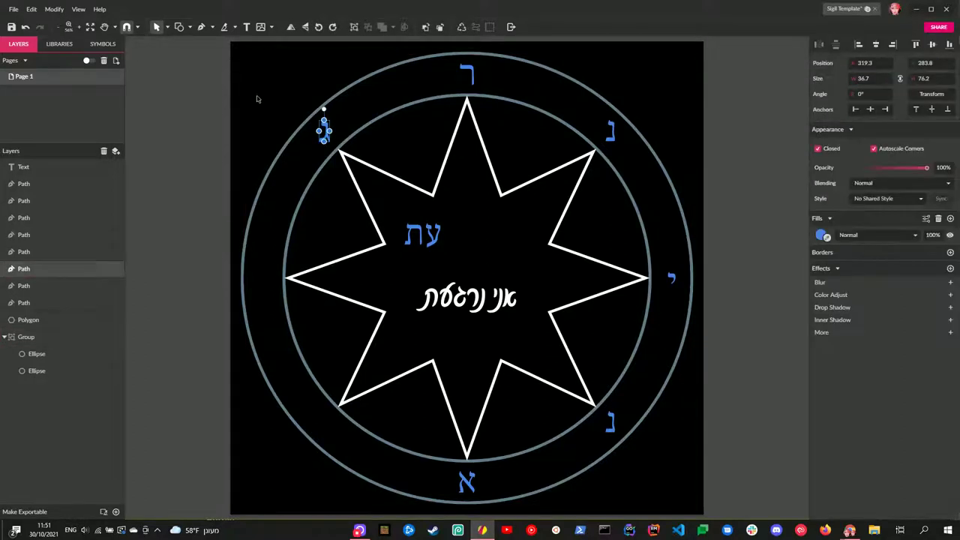
{"action": "left_click", "coordinate": [253, 95]}
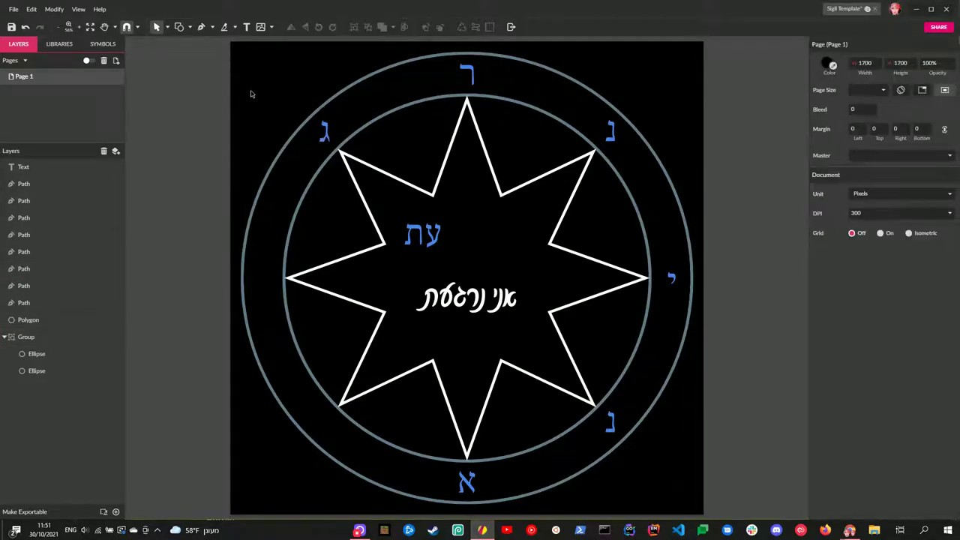
Move the letter ע into the ring beside the star's left point, at about X 96, Y 806
{"action": "left_click_drag", "start_coordinate": [434, 241], "coordinate": [265, 285]}
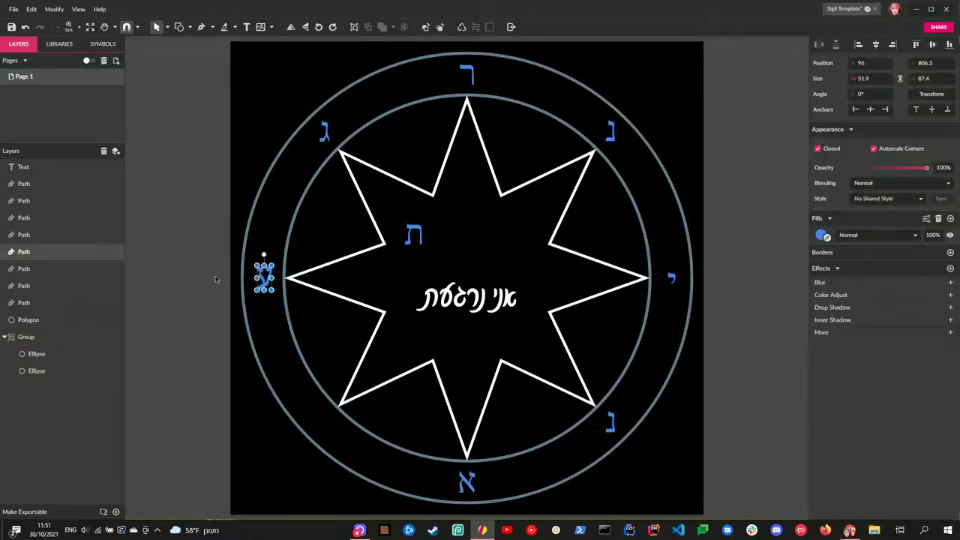
{"action": "left_click", "coordinate": [205, 285]}
{"action": "left_click", "coordinate": [263, 276]}
{"action": "left_click", "coordinate": [174, 292]}
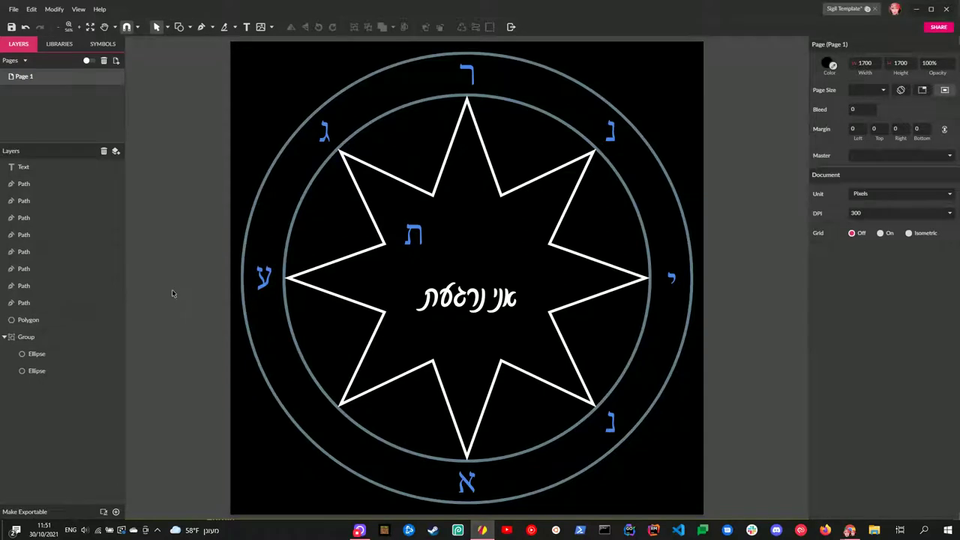
{"action": "left_click", "coordinate": [262, 292]}
{"action": "left_click", "coordinate": [168, 297]}
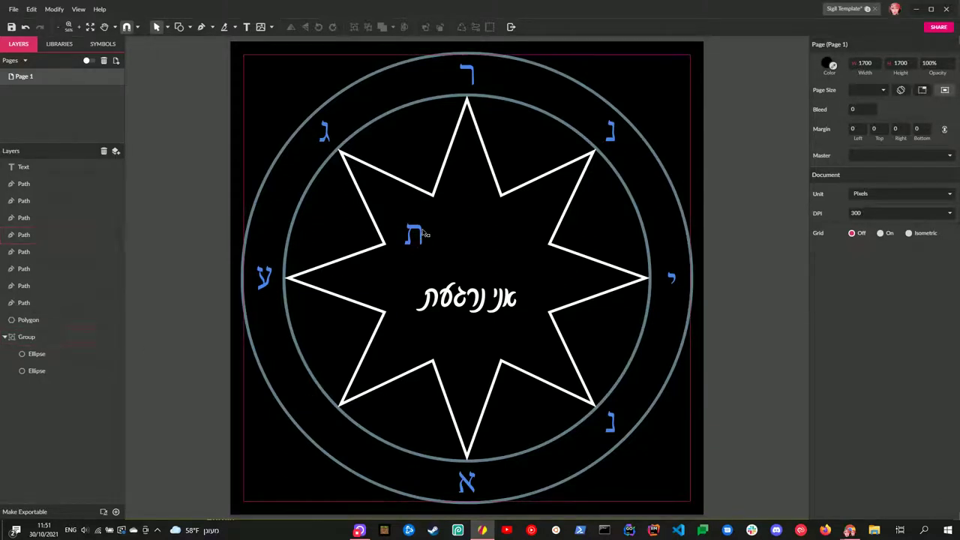
Move the letter ת into the ring by the star's lower-left point, mirroring the נ on the opposite side
{"action": "left_click_drag", "start_coordinate": [414, 235], "coordinate": [326, 420]}
{"action": "left_click", "coordinate": [215, 392]}
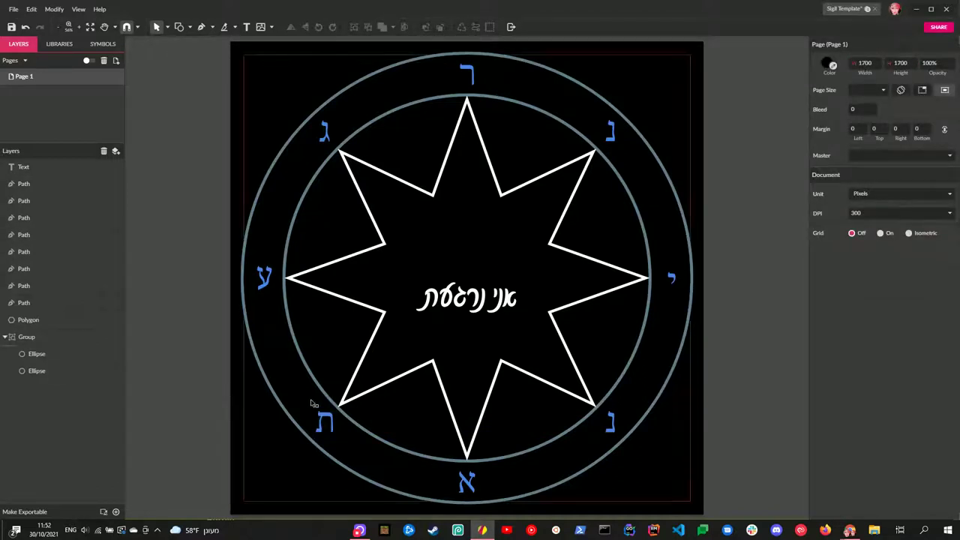
{"action": "left_click", "coordinate": [330, 422]}
{"action": "left_click", "coordinate": [195, 427]}
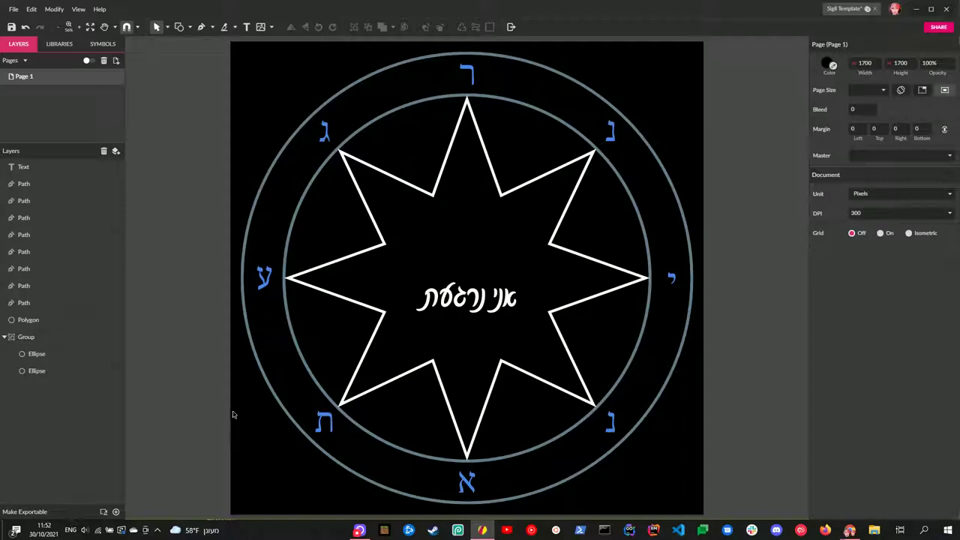
Convert the white phrase "אני נרגעת" inside the star to outlines and split it into separate letter paths
{"action": "left_click", "coordinate": [449, 304]}
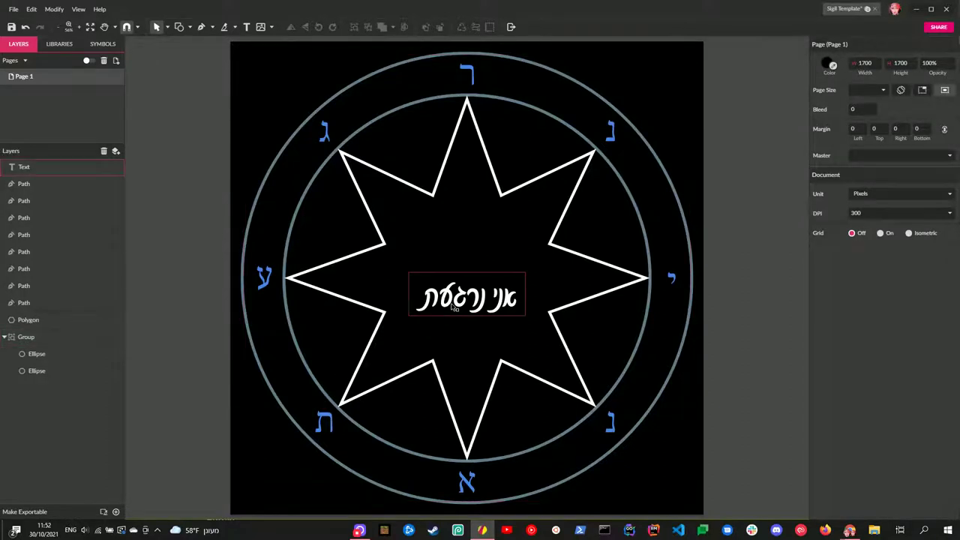
{"action": "key", "text": "ctrl+shift+p"}
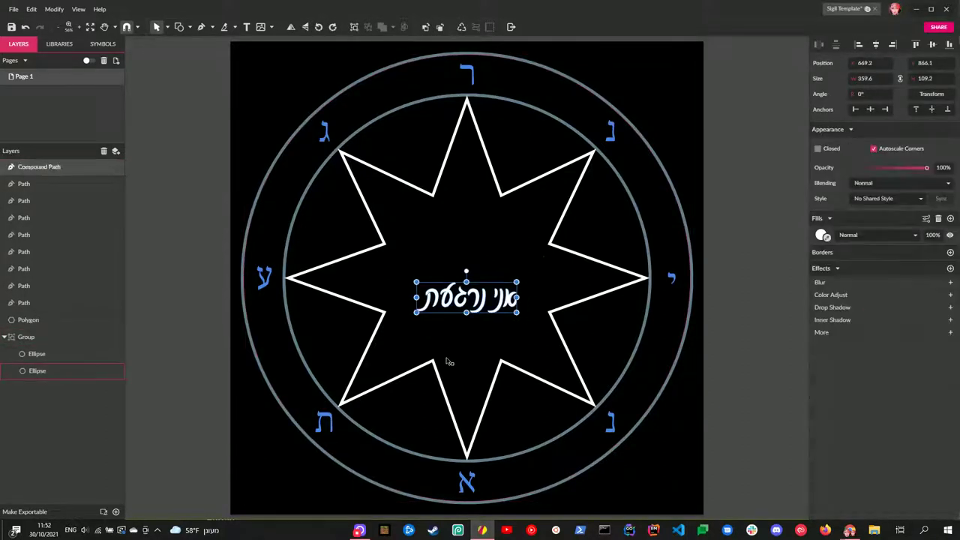
{"action": "left_click", "coordinate": [679, 297]}
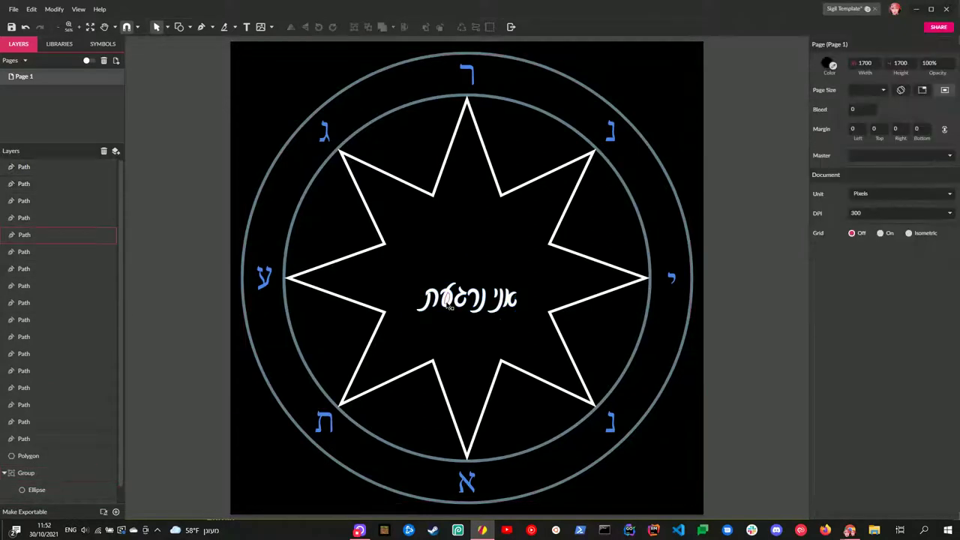
Combine the two path pieces of the white ע into one compound path
{"action": "left_click", "coordinate": [448, 297]}
{"action": "left_click", "coordinate": [448, 299], "text": "shift"}
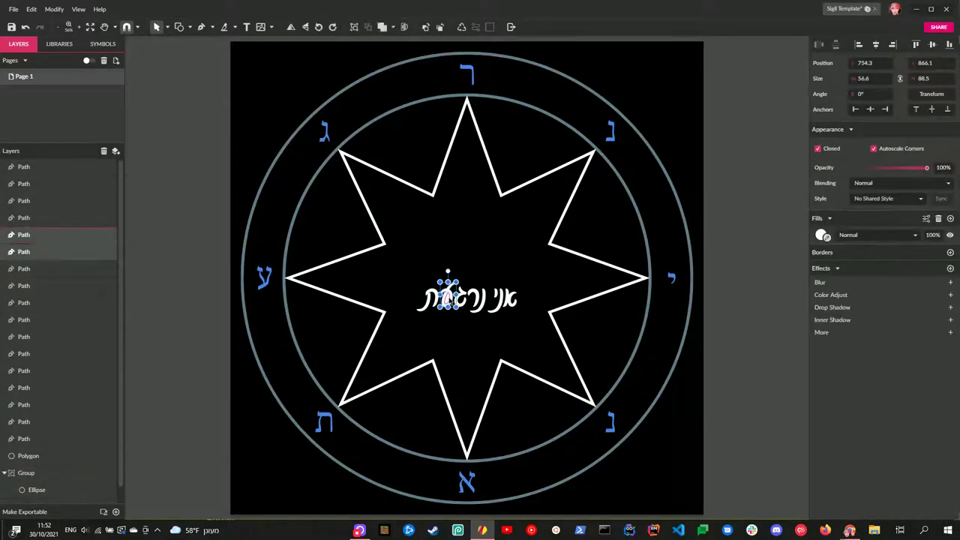
{"action": "left_click", "coordinate": [392, 27]}
{"action": "left_click", "coordinate": [415, 68]}
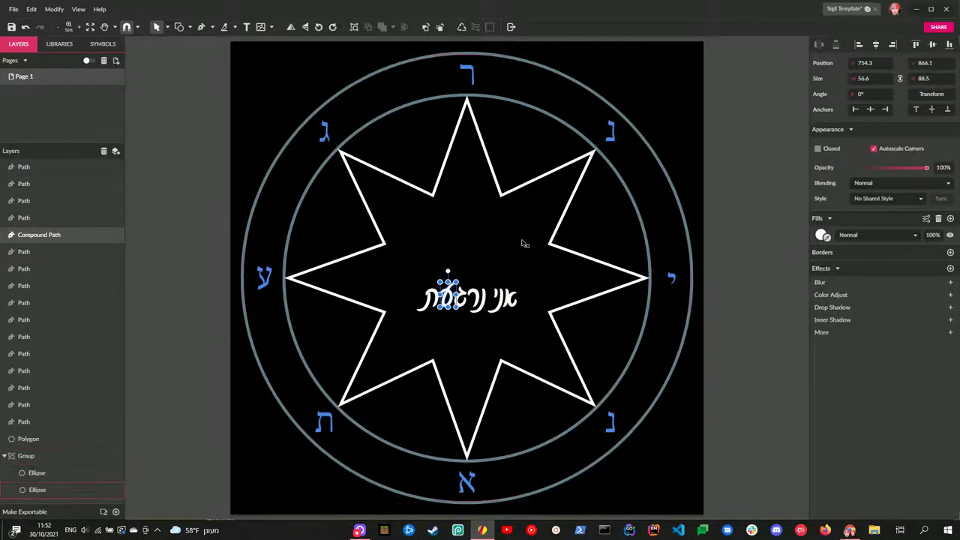
{"action": "left_click", "coordinate": [744, 248]}
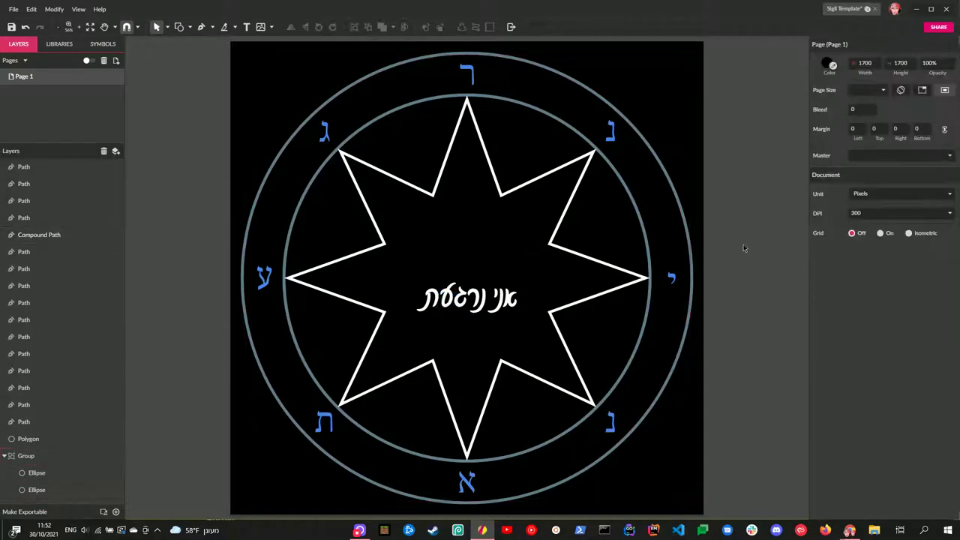
Group all the white letter paths of "אני נרגעת", including the compound ע
{"action": "left_click", "coordinate": [512, 300]}
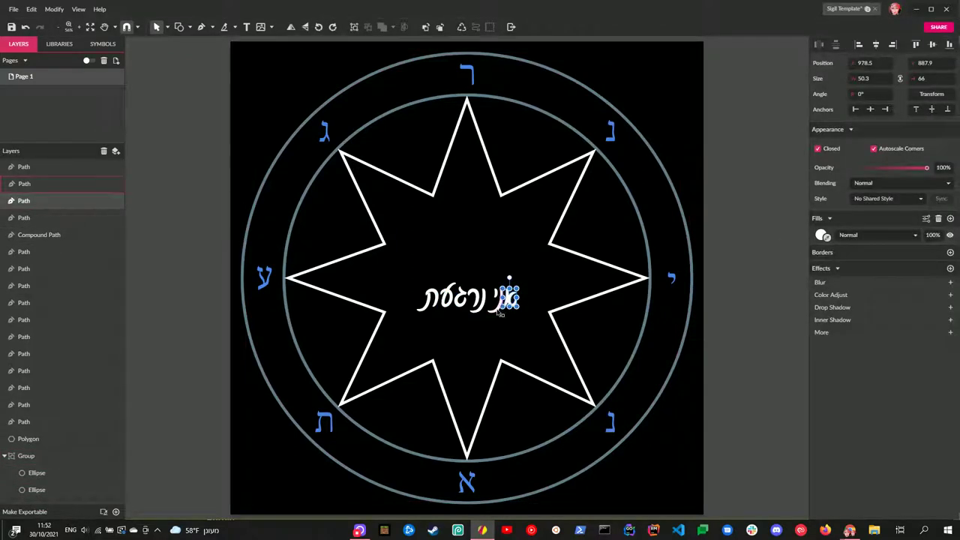
{"action": "left_click", "coordinate": [501, 298], "text": "shift"}
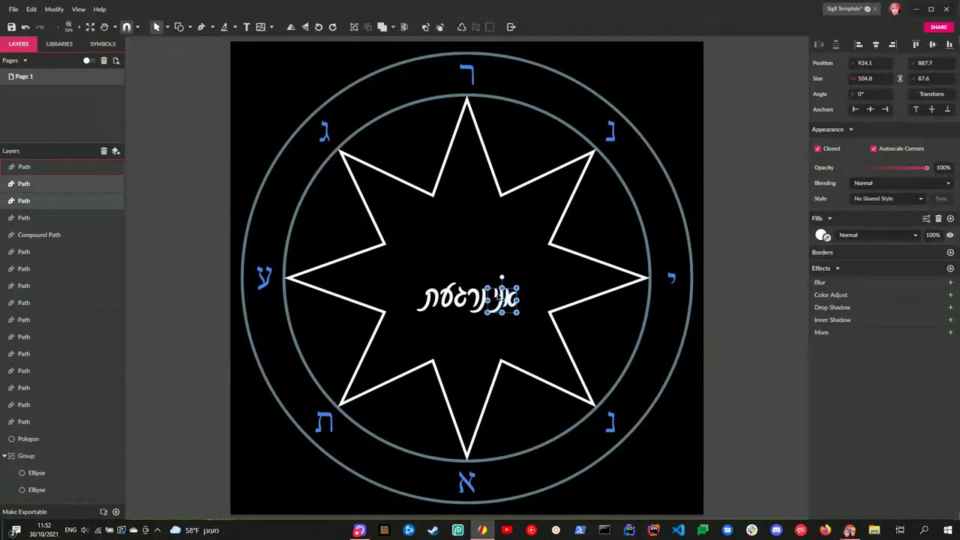
{"action": "left_click", "coordinate": [468, 300], "text": "shift"}
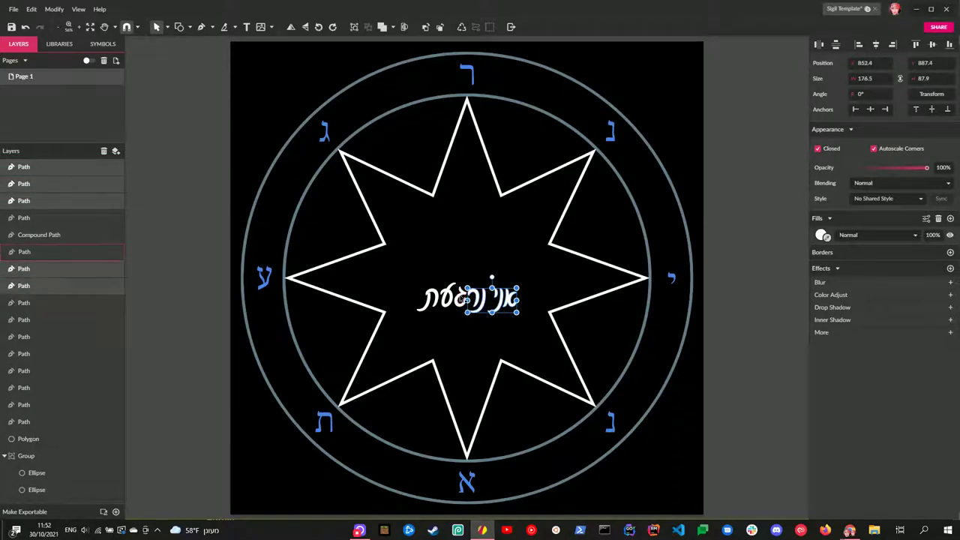
{"action": "left_click", "coordinate": [453, 297], "text": "shift"}
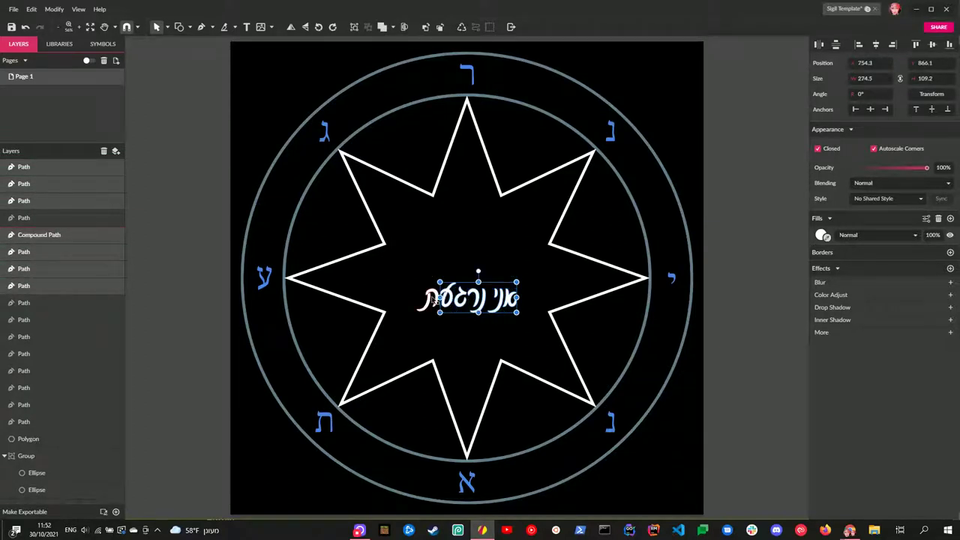
{"action": "left_click", "coordinate": [431, 300], "text": "shift"}
{"action": "key", "text": "ctrl+g"}
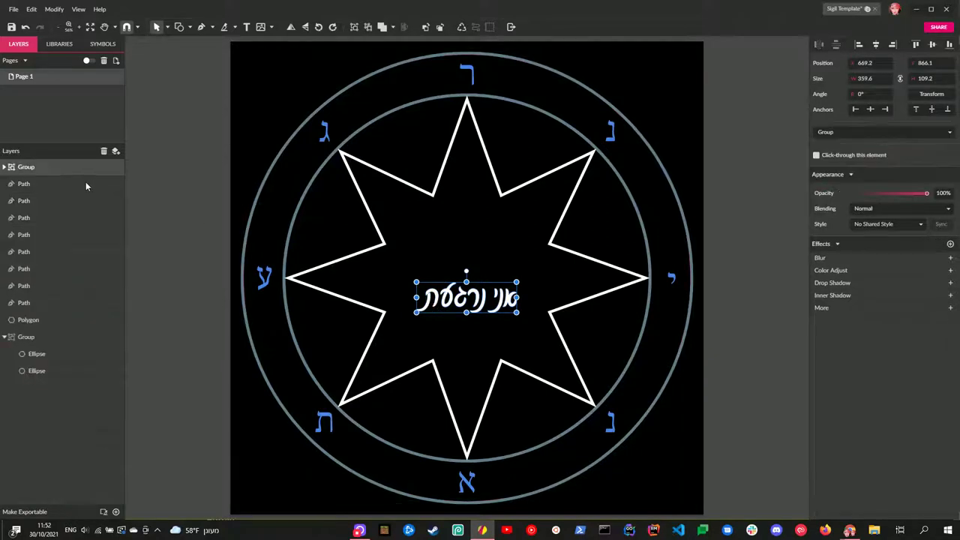
Hide the white phrase group and move the eight blue ring letters into the group with the circles
{"action": "left_click", "coordinate": [120, 168]}
{"action": "left_click", "coordinate": [27, 184]}
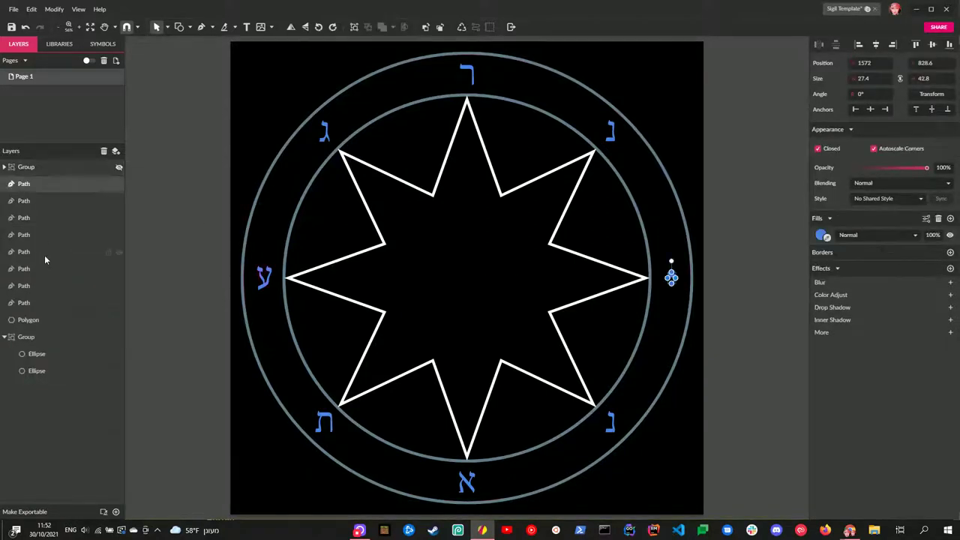
{"action": "left_click", "coordinate": [34, 302], "text": "shift"}
{"action": "left_click_drag", "start_coordinate": [42, 226], "coordinate": [37, 349]}
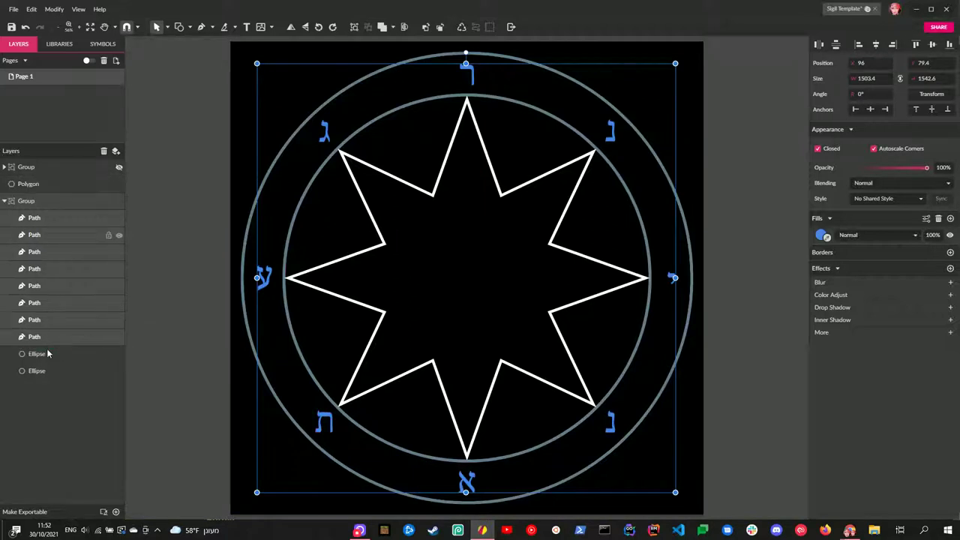
{"action": "left_click", "coordinate": [5, 201]}
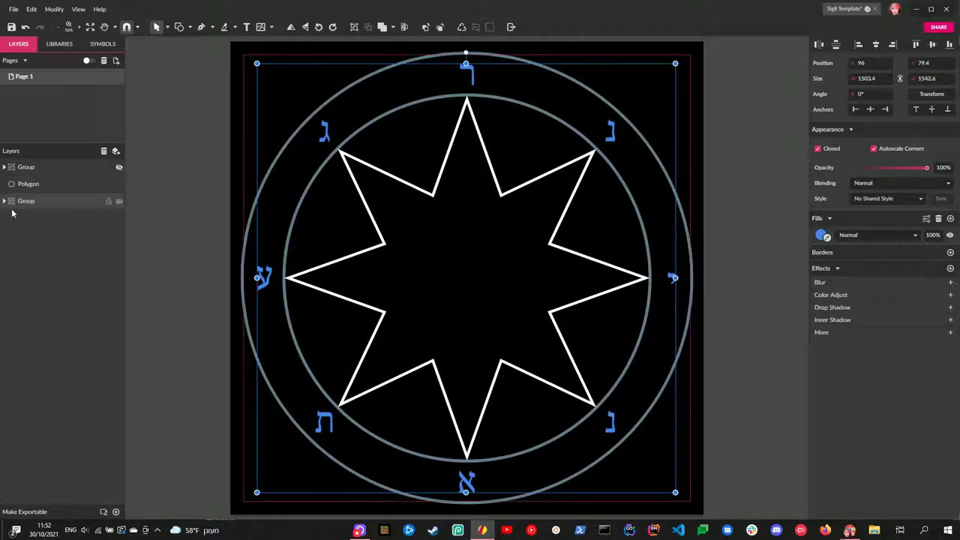
Show the phrase group, hide the star, and centre the phrase inside the circles at about X 670, Y 795
{"action": "left_click", "coordinate": [118, 168]}
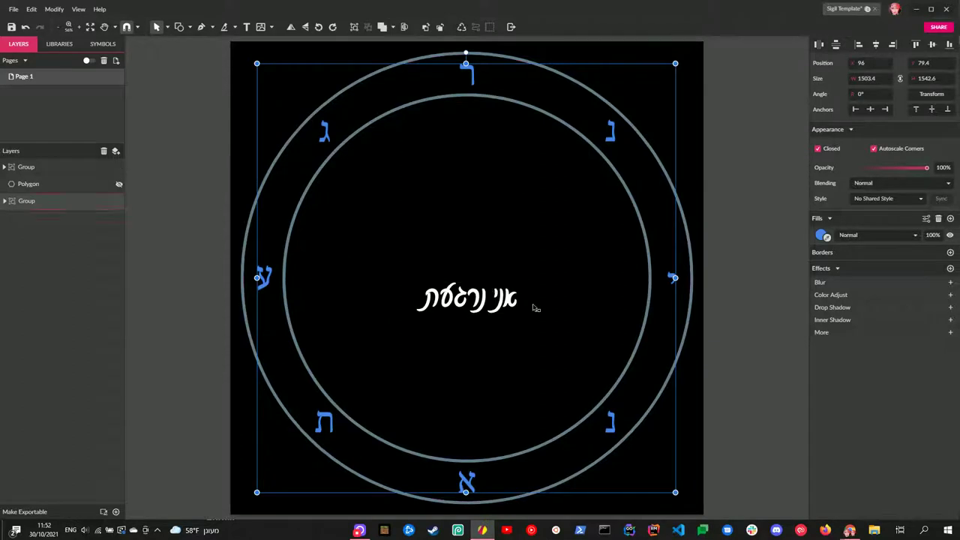
{"action": "left_click_drag", "start_coordinate": [482, 299], "coordinate": [476, 281]}
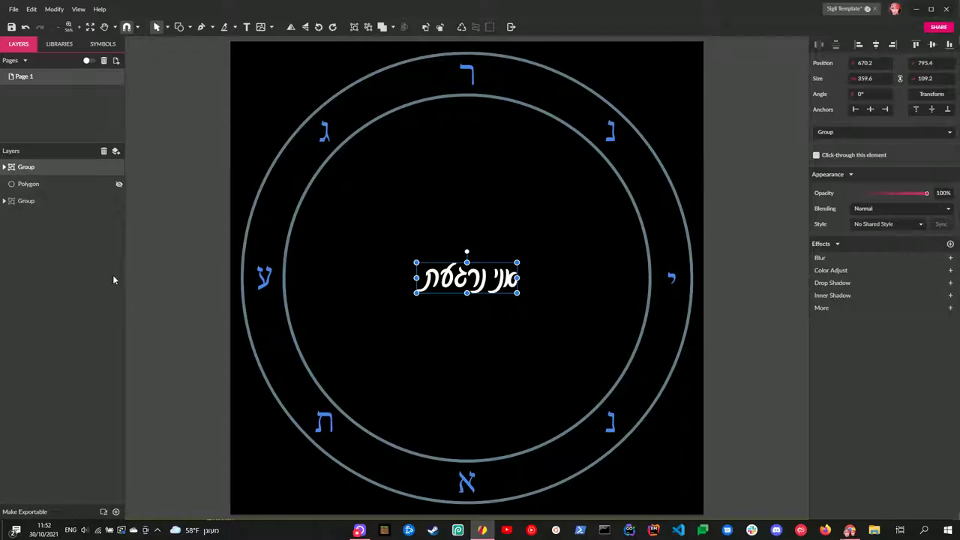
Recolour all the letters of the central phrase with the blue sampled from a ring letter
{"action": "left_click", "coordinate": [5, 168]}
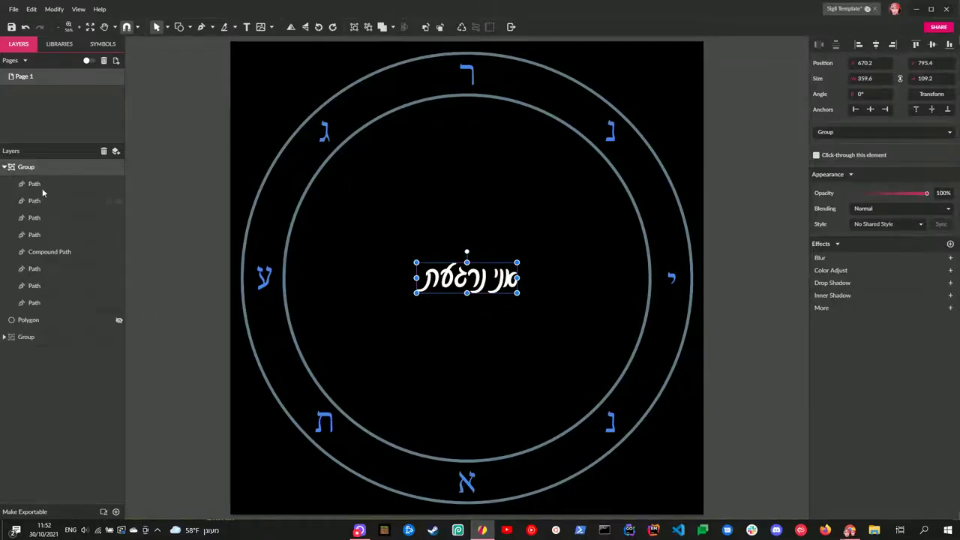
{"action": "left_click", "coordinate": [43, 187]}
{"action": "left_click", "coordinate": [50, 301], "text": "shift"}
{"action": "key", "text": "i"}
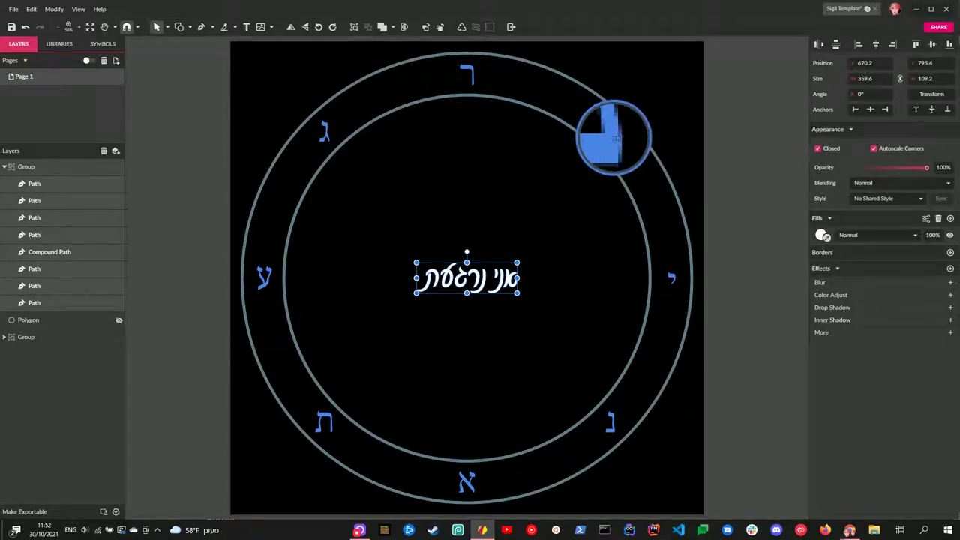
{"action": "left_click", "coordinate": [609, 140]}
{"action": "left_click", "coordinate": [760, 183]}
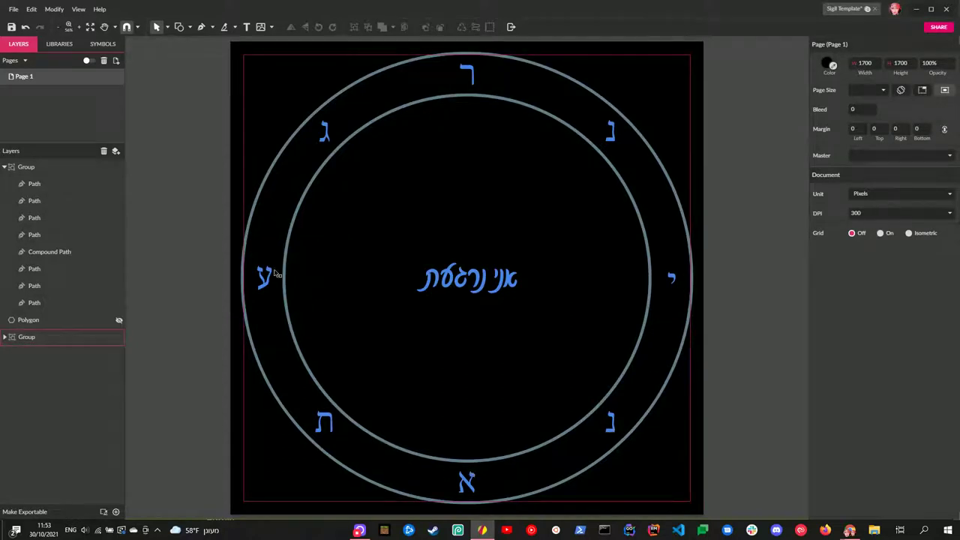
{"action": "left_click", "coordinate": [204, 276]}
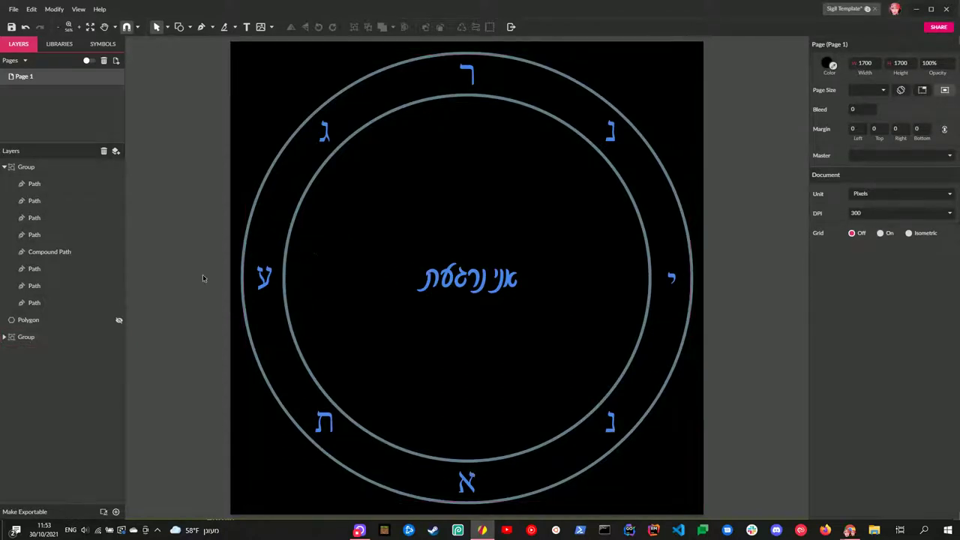
Hide the circles group, duplicate the blue phrase group in place, and hide the original phrase group
{"action": "left_click", "coordinate": [5, 169]}
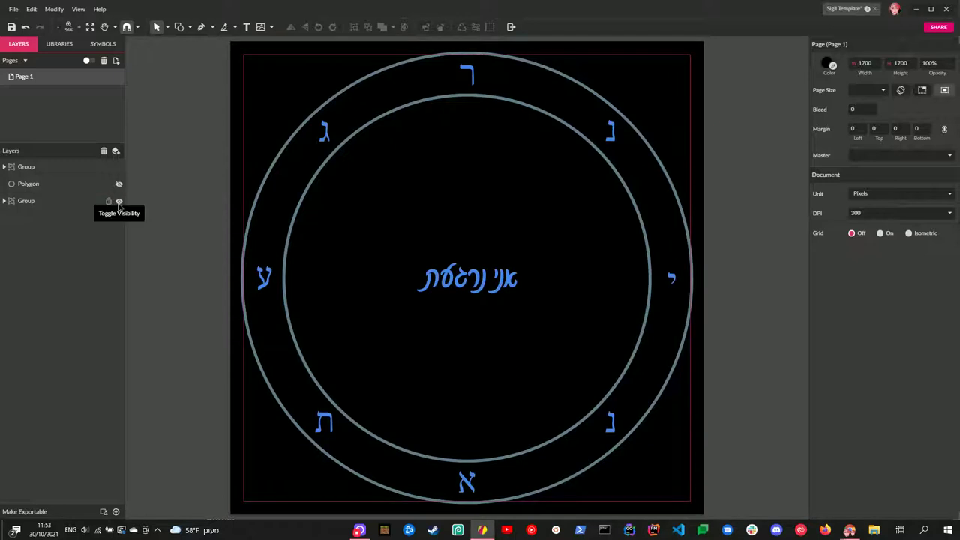
{"action": "left_click", "coordinate": [119, 203]}
{"action": "left_click", "coordinate": [477, 291]}
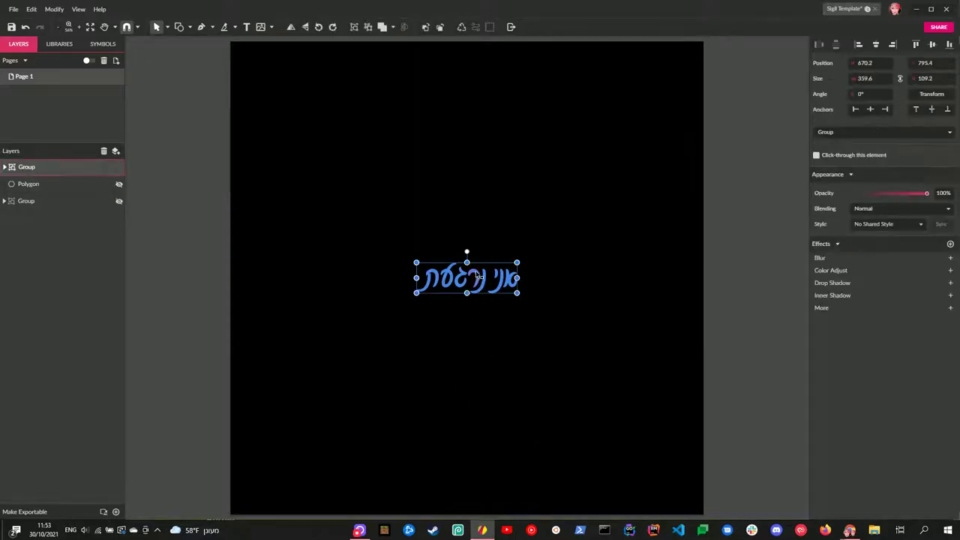
{"action": "left_click_drag", "start_coordinate": [479, 276], "coordinate": [480, 276]}
{"action": "key", "text": "ctrl+d"}
{"action": "left_click", "coordinate": [441, 282]}
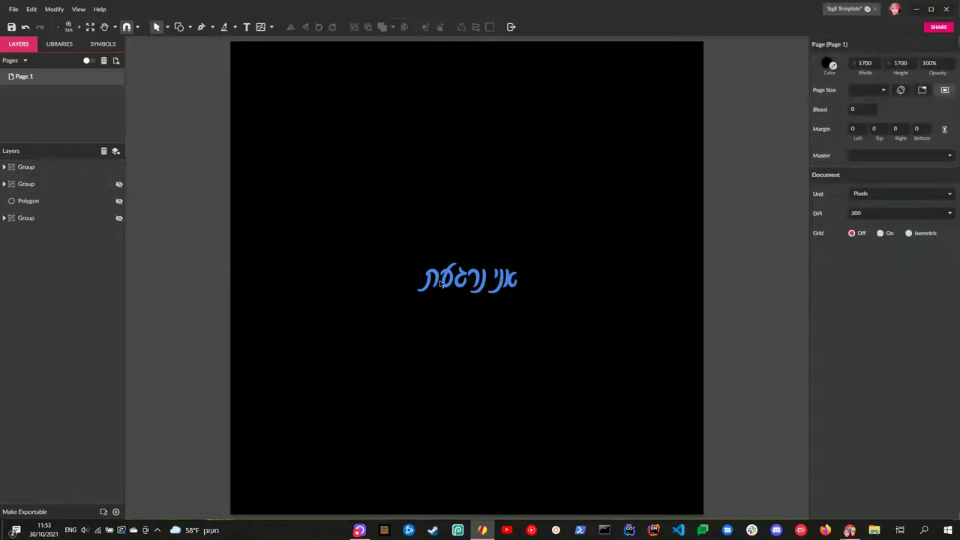
Ungroup the visible copy of the blue phrase into its individual letter paths
{"action": "key", "text": "ctrl+1"}
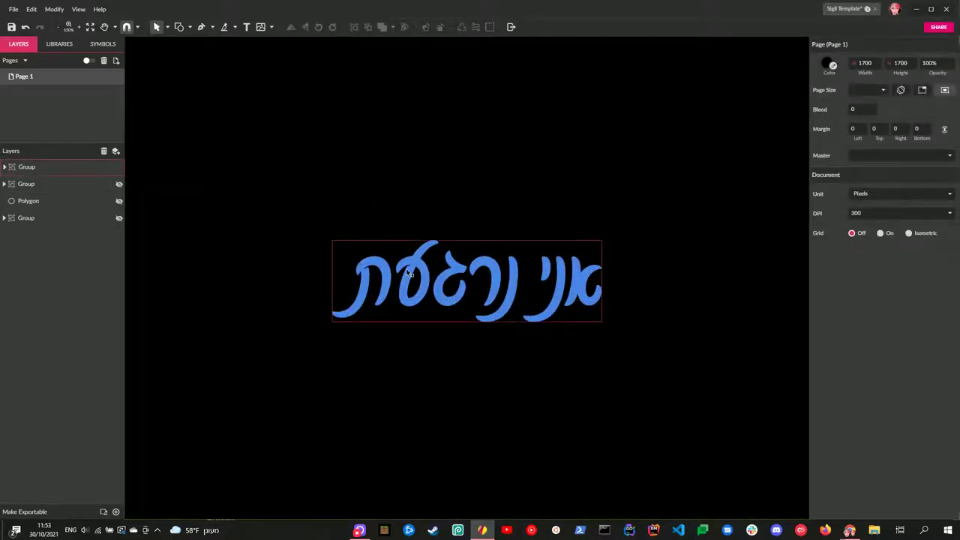
{"action": "left_click", "coordinate": [582, 289]}
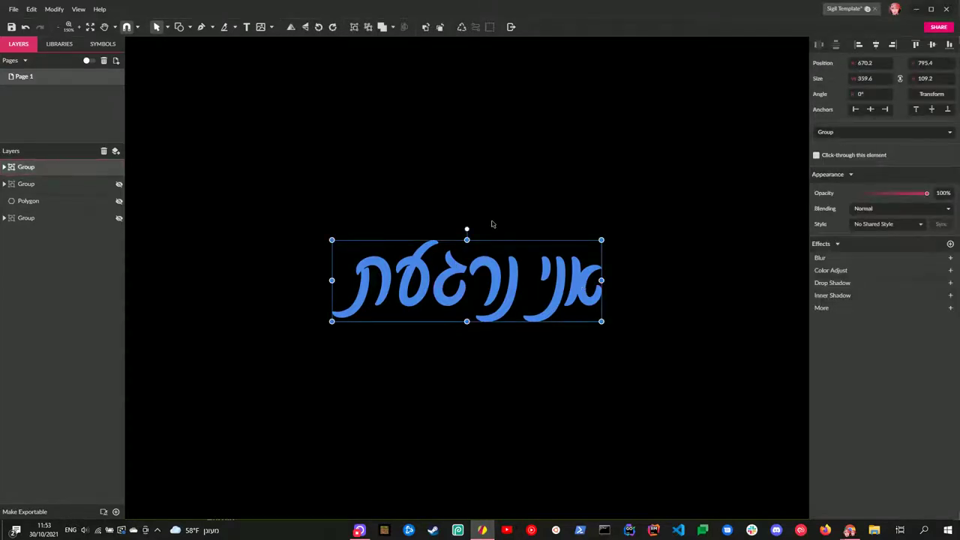
{"action": "key", "text": "ctrl+shift+g"}
{"action": "key", "text": "Escape"}
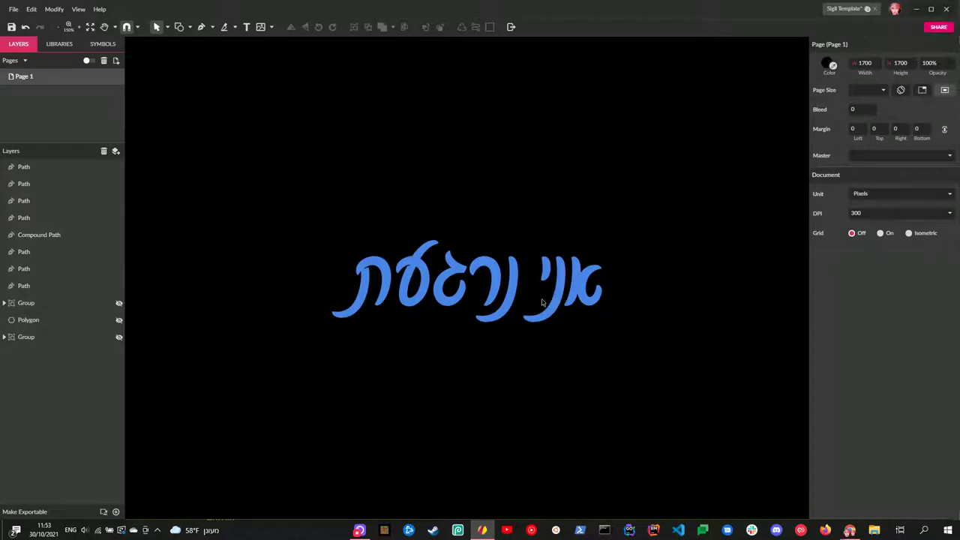
Move the letter א above the phrase to about X 931, Y 709, and join the first word's נ to its upper-right arm
{"action": "scroll", "coordinate": [541, 320], "scroll_direction": "up", "scroll_amount": 2}
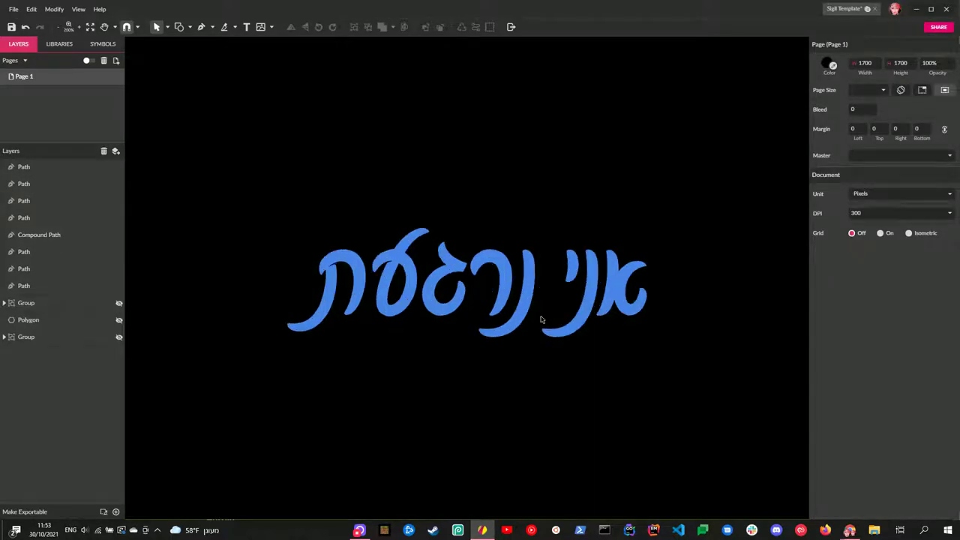
{"action": "left_click_drag", "start_coordinate": [617, 276], "coordinate": [568, 162]}
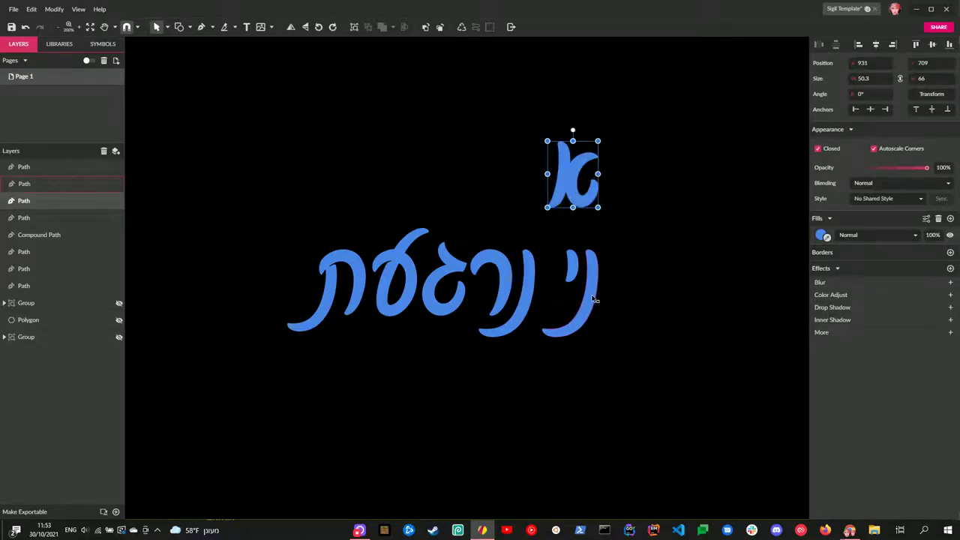
{"action": "left_click_drag", "start_coordinate": [582, 312], "coordinate": [625, 145]}
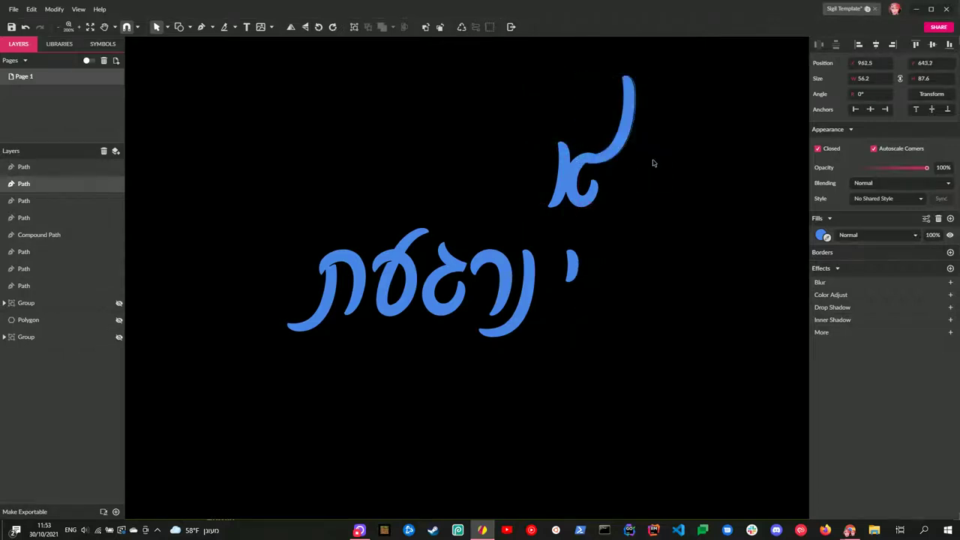
{"action": "left_click", "coordinate": [669, 180]}
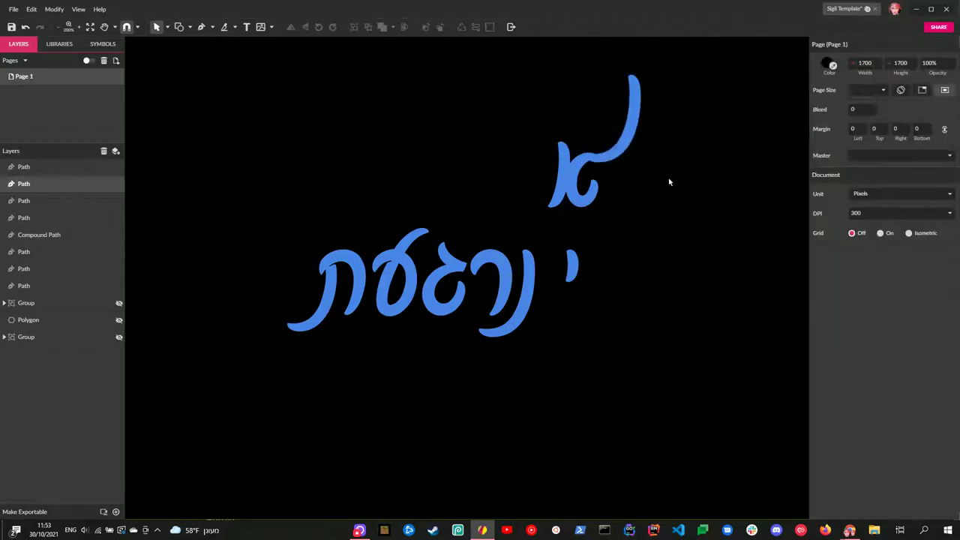
{"action": "left_click_drag", "start_coordinate": [614, 160], "coordinate": [638, 175]}
{"action": "left_click", "coordinate": [666, 198]}
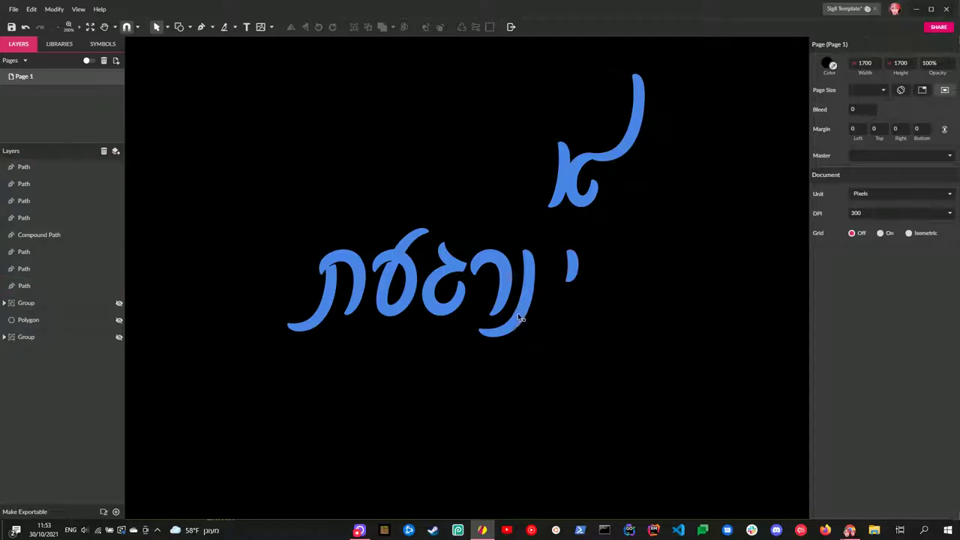
Set the ג and י aside as separate pieces and hook the ר onto the lower right of the א
{"action": "left_click_drag", "start_coordinate": [452, 314], "coordinate": [660, 300]}
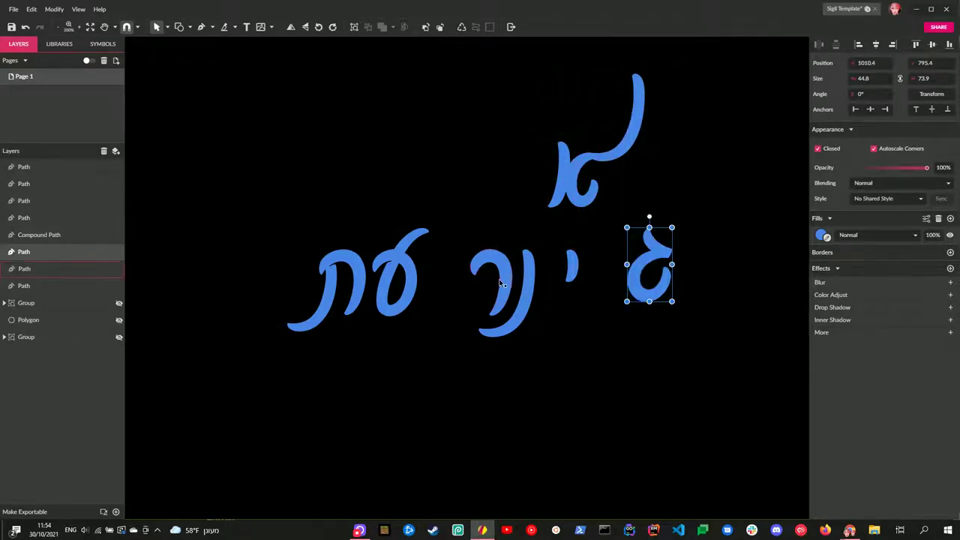
{"action": "left_click_drag", "start_coordinate": [503, 283], "coordinate": [630, 206]}
{"action": "left_click", "coordinate": [683, 203]}
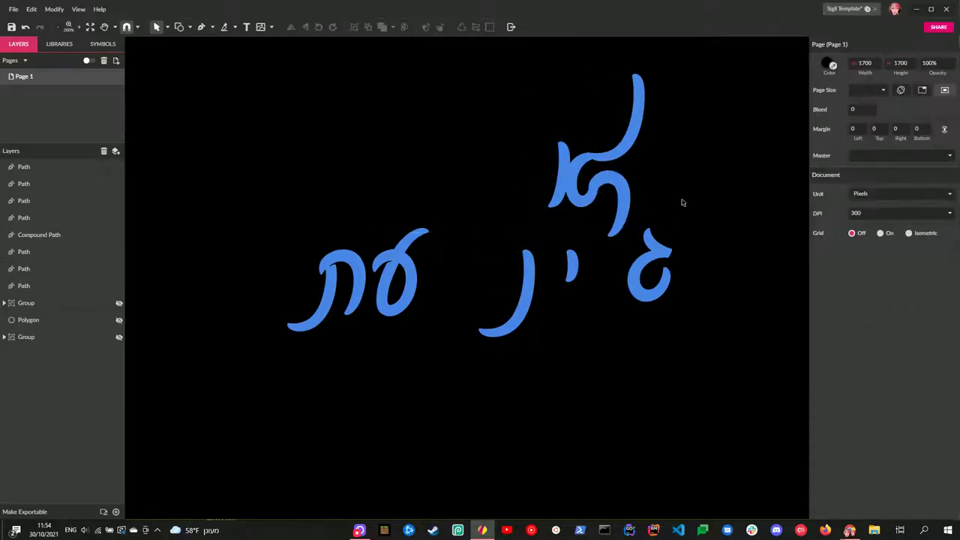
{"action": "left_click_drag", "start_coordinate": [579, 283], "coordinate": [586, 357]}
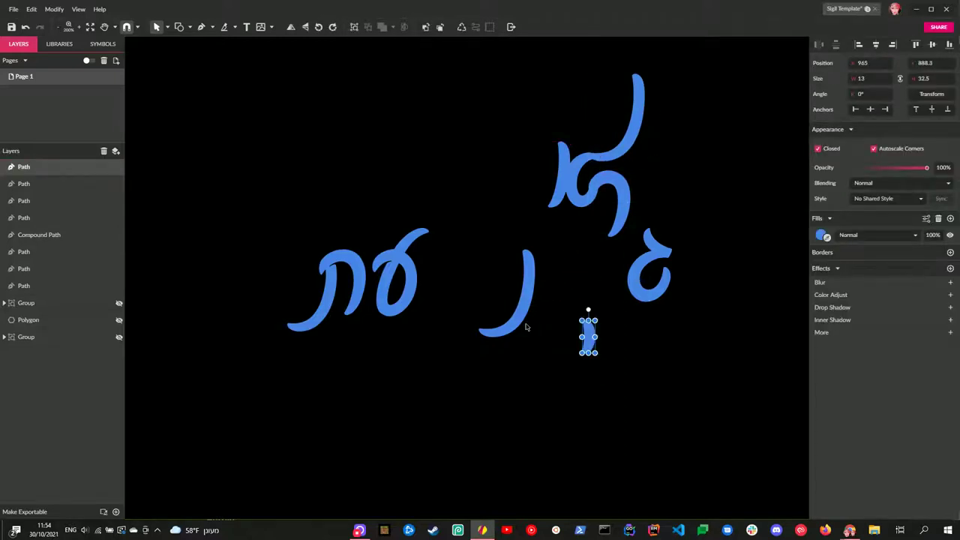
Rotate the second נ to -165° and overlap it with the top of the א so it forms a loop with the first נ
{"action": "left_click_drag", "start_coordinate": [530, 297], "coordinate": [508, 255]}
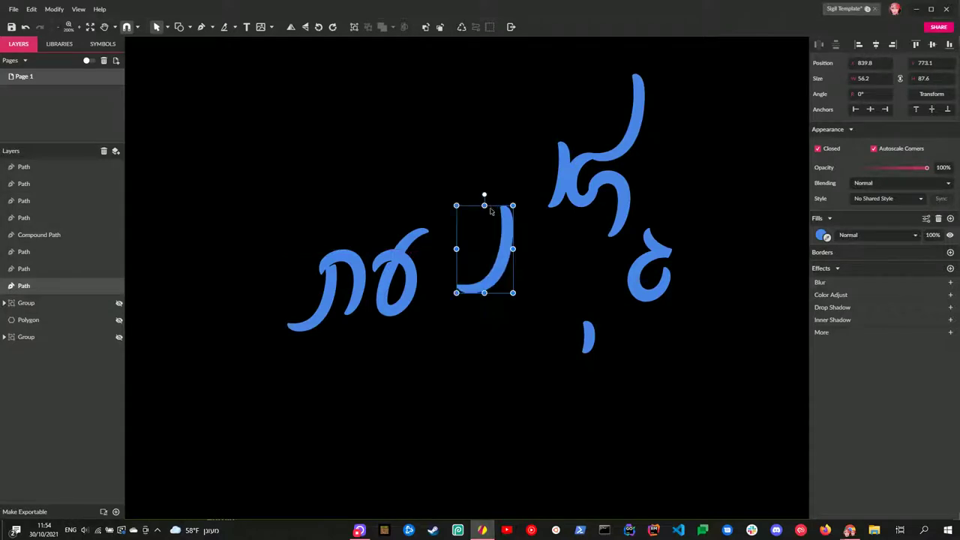
{"action": "left_click_drag", "start_coordinate": [484, 195], "coordinate": [494, 321]}
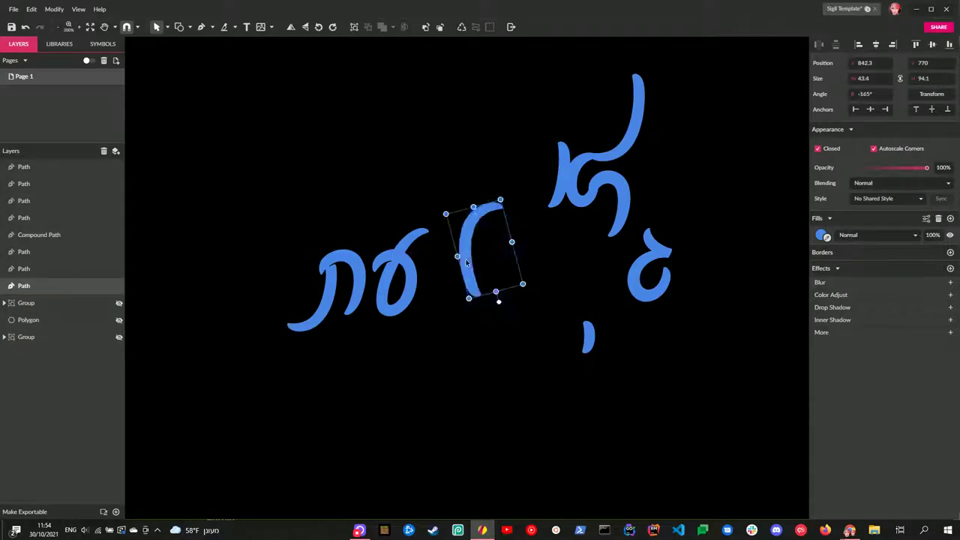
{"action": "left_click", "coordinate": [578, 271]}
{"action": "left_click_drag", "start_coordinate": [480, 275], "coordinate": [598, 170]}
{"action": "left_click", "coordinate": [691, 146]}
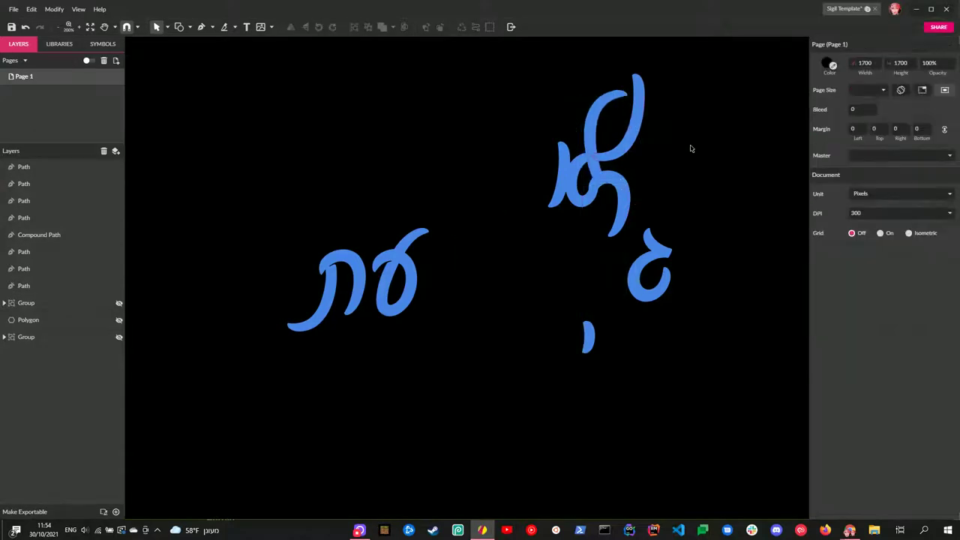
{"action": "left_click", "coordinate": [598, 125]}
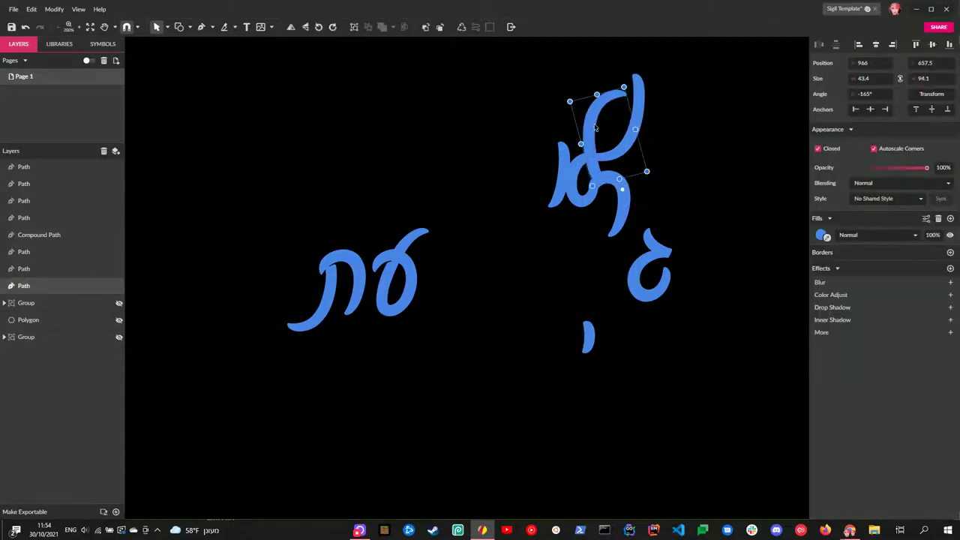
{"action": "left_click", "coordinate": [716, 156]}
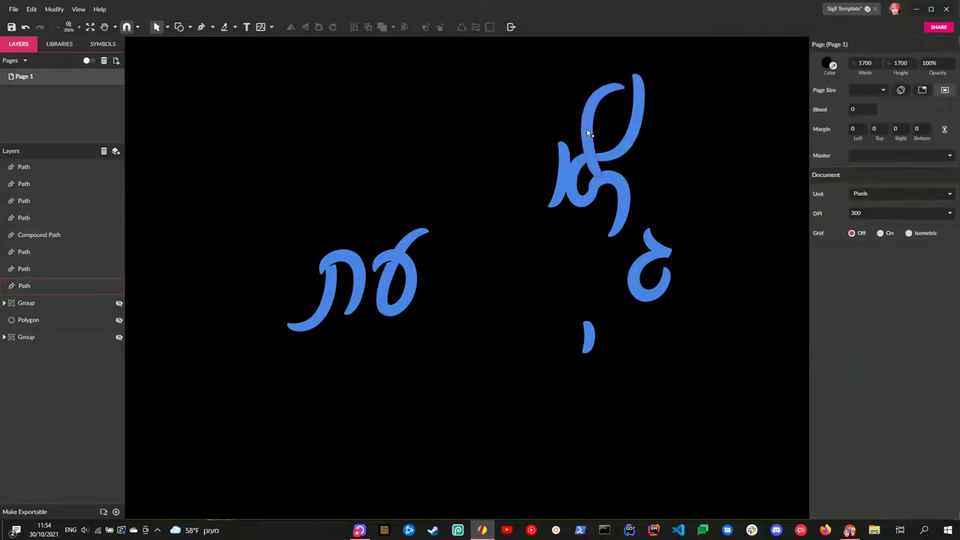
{"action": "left_click", "coordinate": [590, 128]}
{"action": "left_click", "coordinate": [728, 168]}
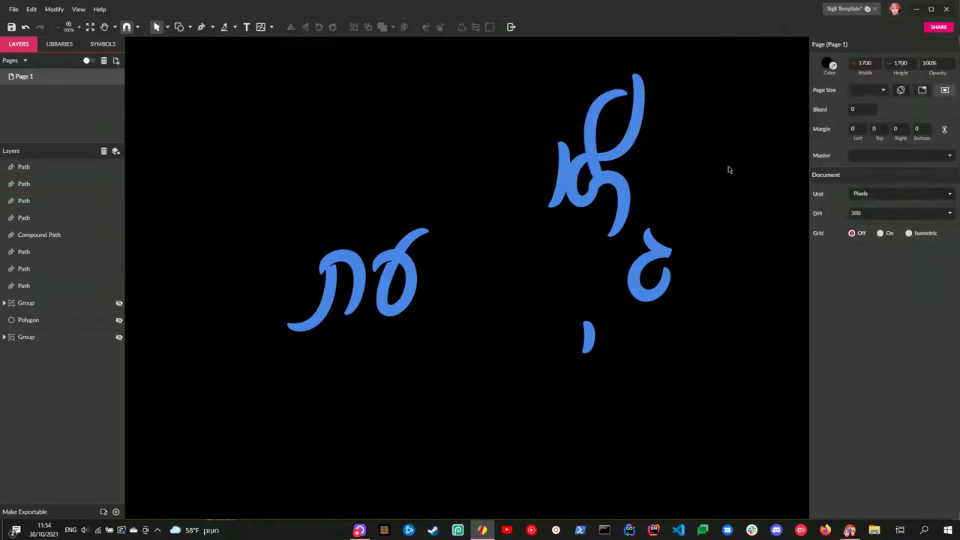
Set the ע aside, rotate the ת to 180°, and attach it to the left of the א at about X 881, Y 733
{"action": "left_click_drag", "start_coordinate": [393, 313], "coordinate": [476, 360]}
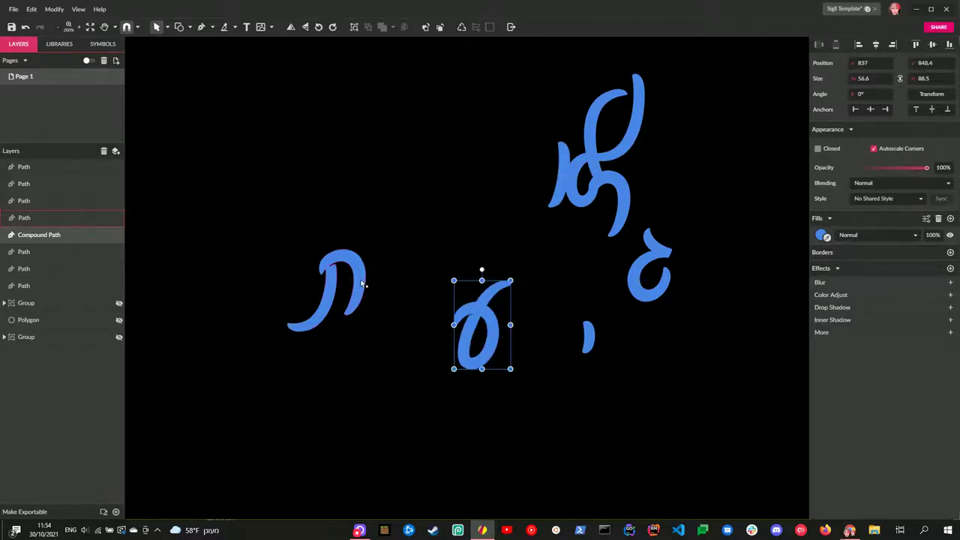
{"action": "left_click_drag", "start_coordinate": [365, 283], "coordinate": [521, 154]}
{"action": "left_click_drag", "start_coordinate": [488, 108], "coordinate": [481, 246]}
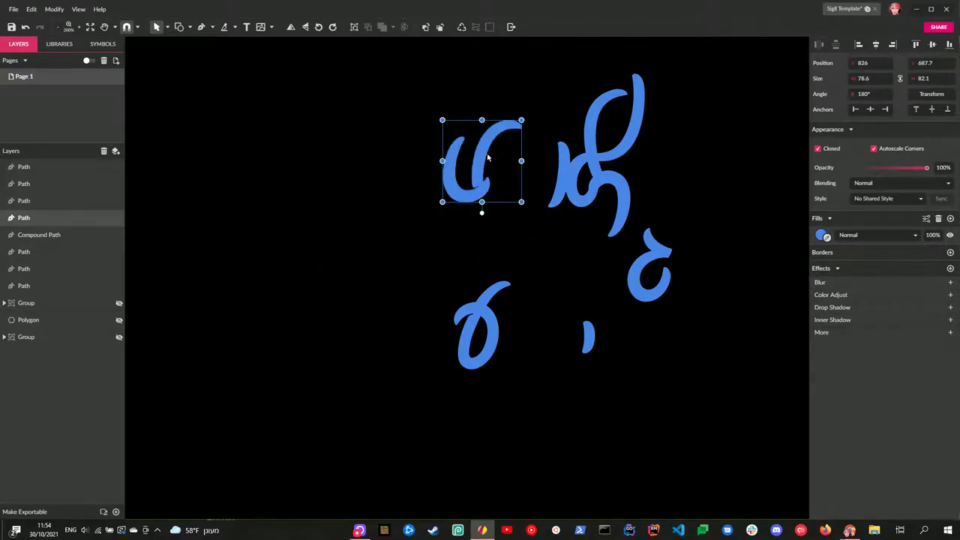
{"action": "left_click_drag", "start_coordinate": [487, 158], "coordinate": [539, 203]}
{"action": "left_click", "coordinate": [568, 261]}
{"action": "left_click", "coordinate": [544, 237]}
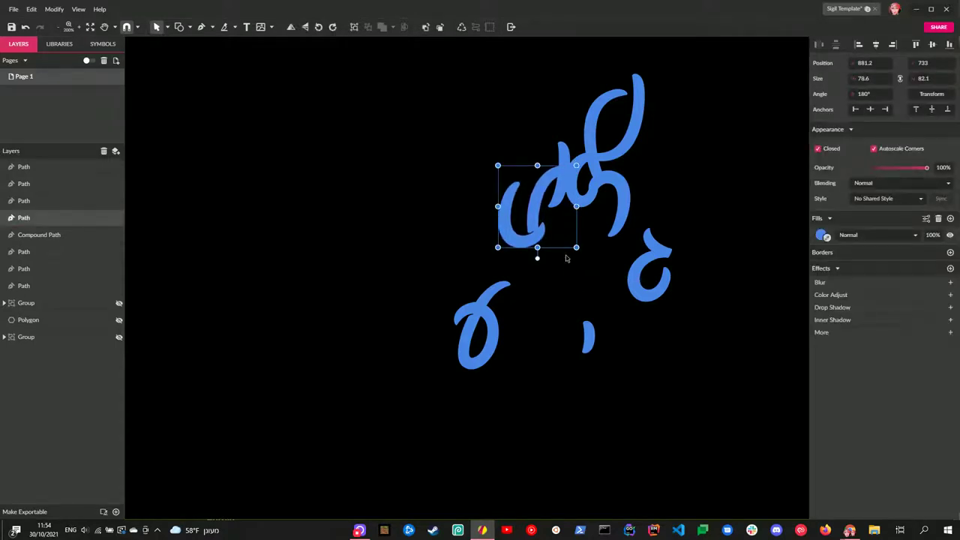
{"action": "left_click", "coordinate": [567, 258]}
Attach the ע beneath the flipped ת at about X 862, Y 805
{"action": "left_click_drag", "start_coordinate": [491, 350], "coordinate": [517, 309]}
{"action": "left_click", "coordinate": [508, 303]}
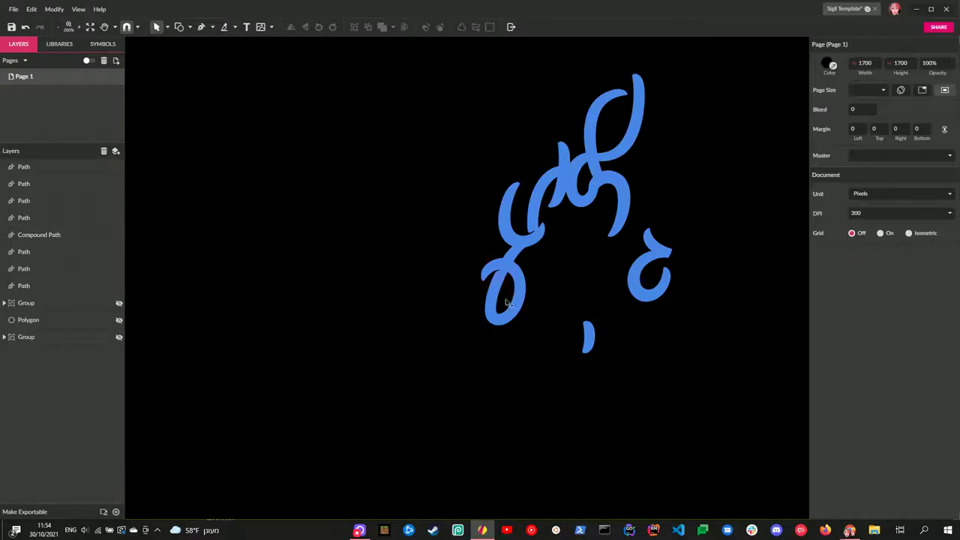
{"action": "left_click", "coordinate": [520, 286]}
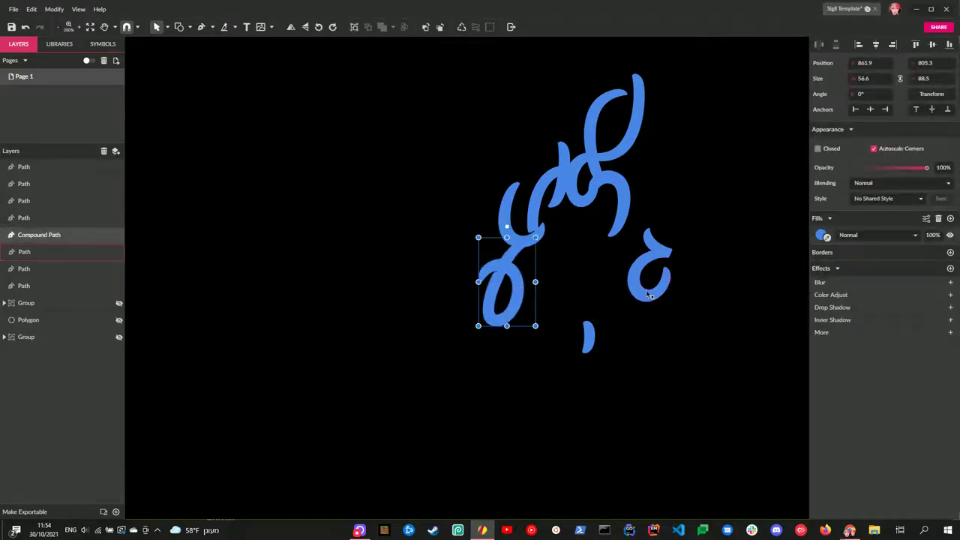
Attach the ג to the lower end of the ר, at about Y 776
{"action": "left_click_drag", "start_coordinate": [590, 321], "coordinate": [595, 276]}
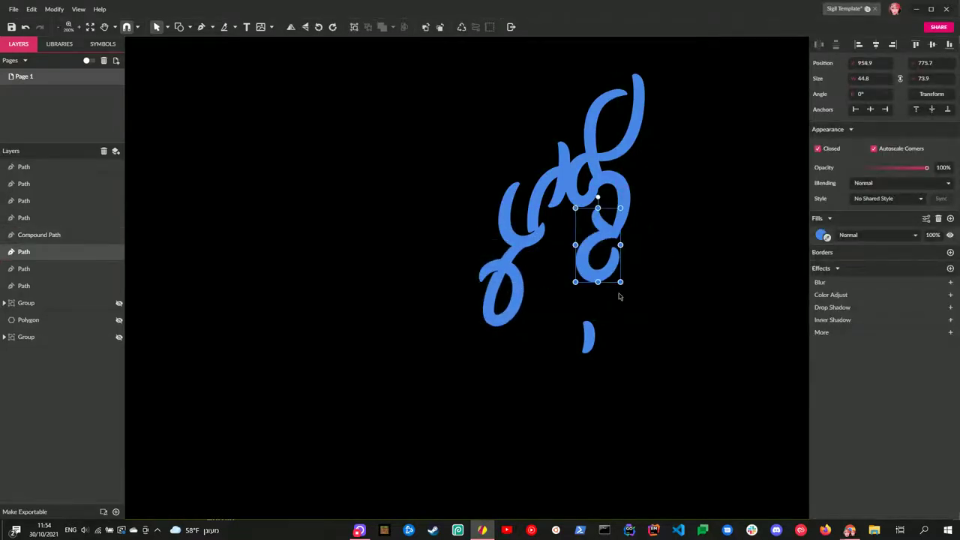
{"action": "left_click", "coordinate": [646, 306]}
{"action": "left_click", "coordinate": [609, 272]}
{"action": "left_click", "coordinate": [656, 292]}
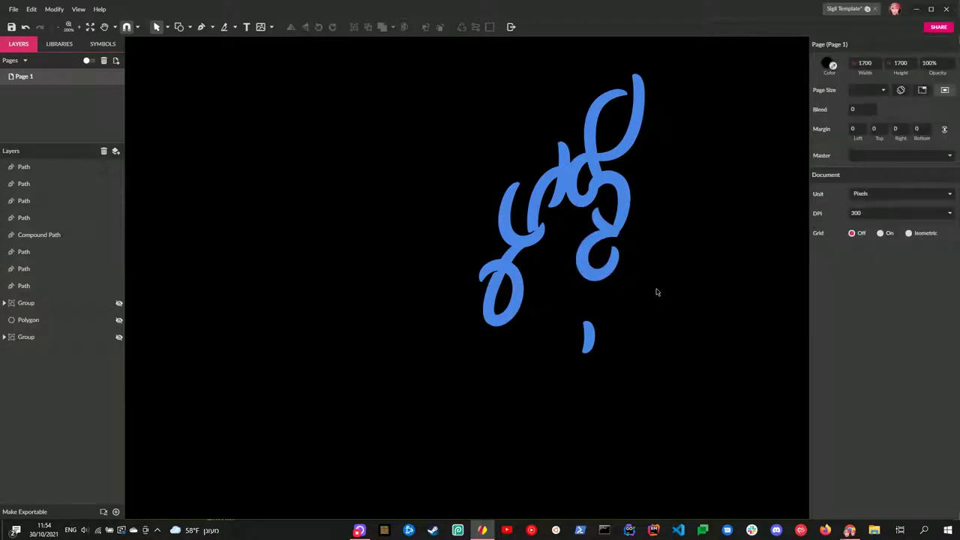
{"action": "left_click", "coordinate": [593, 268]}
{"action": "left_click", "coordinate": [674, 292]}
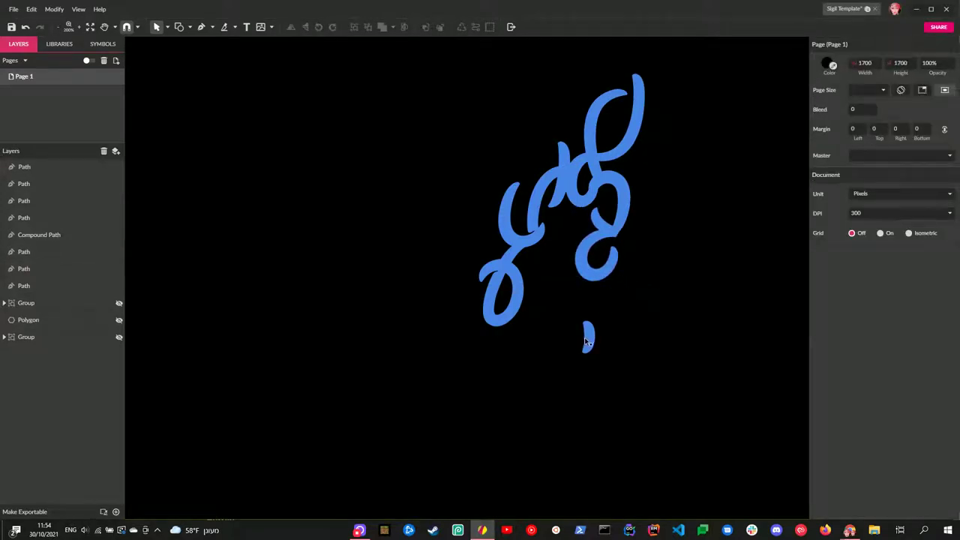
Attach the י beneath the right side of the flipped ת at about X 911, Y 803
{"action": "left_click_drag", "start_coordinate": [588, 342], "coordinate": [534, 257]}
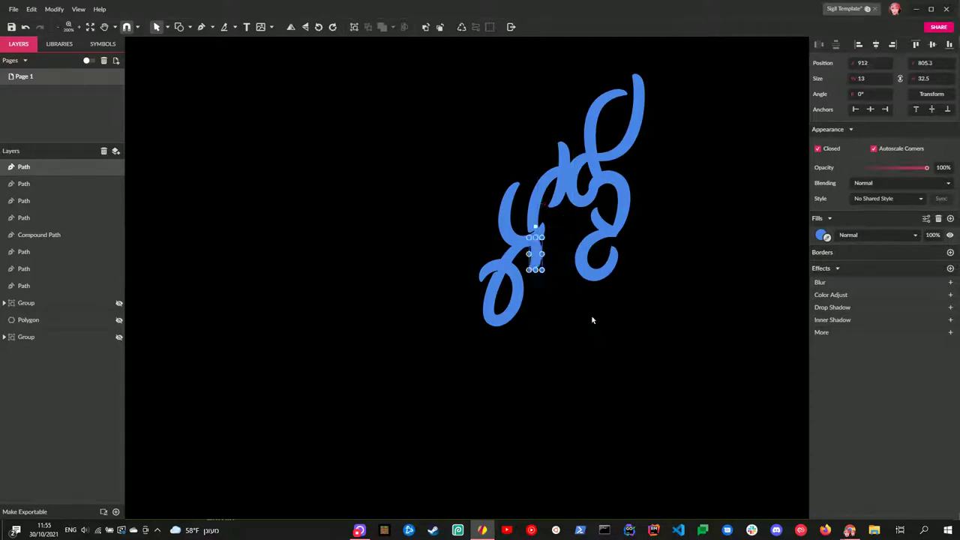
{"action": "left_click", "coordinate": [592, 321]}
{"action": "left_click", "coordinate": [540, 270]}
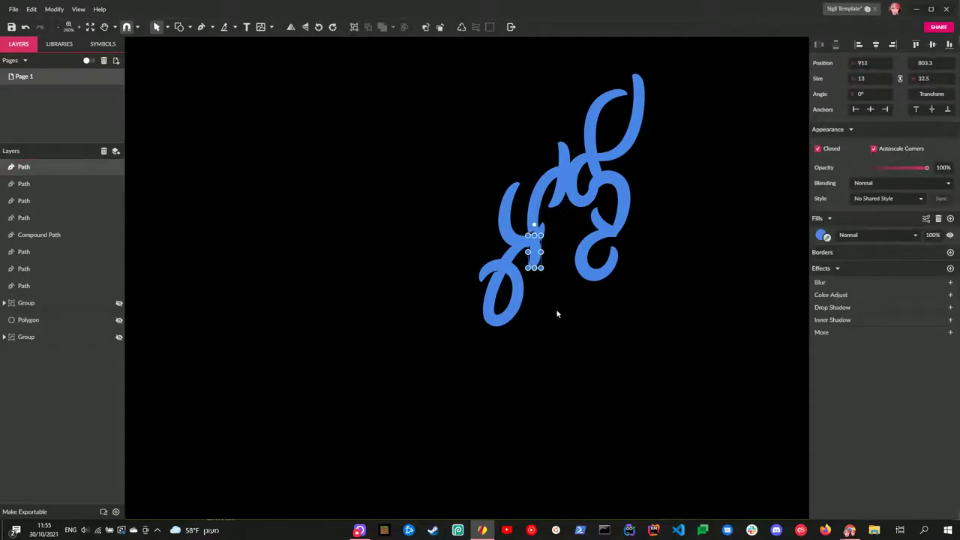
{"action": "left_click", "coordinate": [557, 315]}
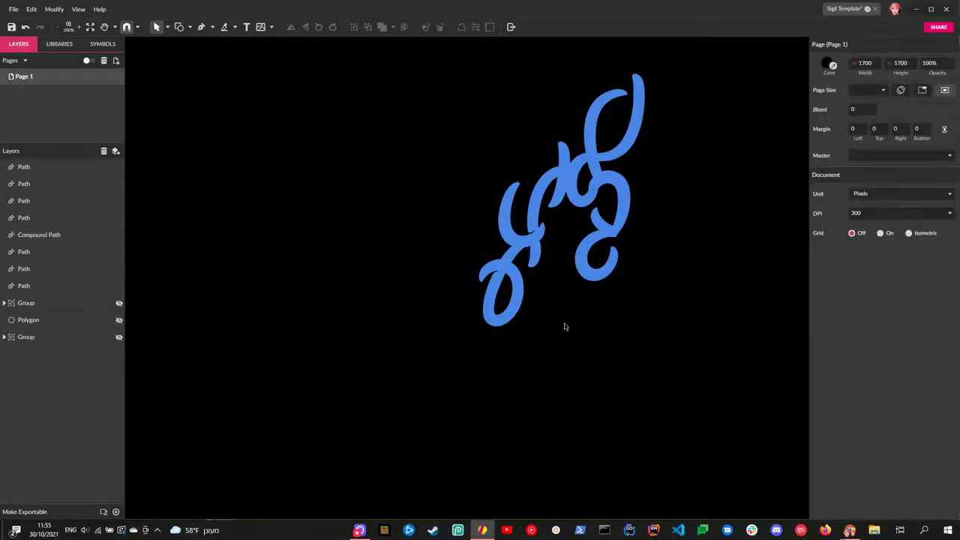
Group all the joined letters and centre the group on the page at about X 767, Y 724
{"action": "key", "text": "ctrl+a"}
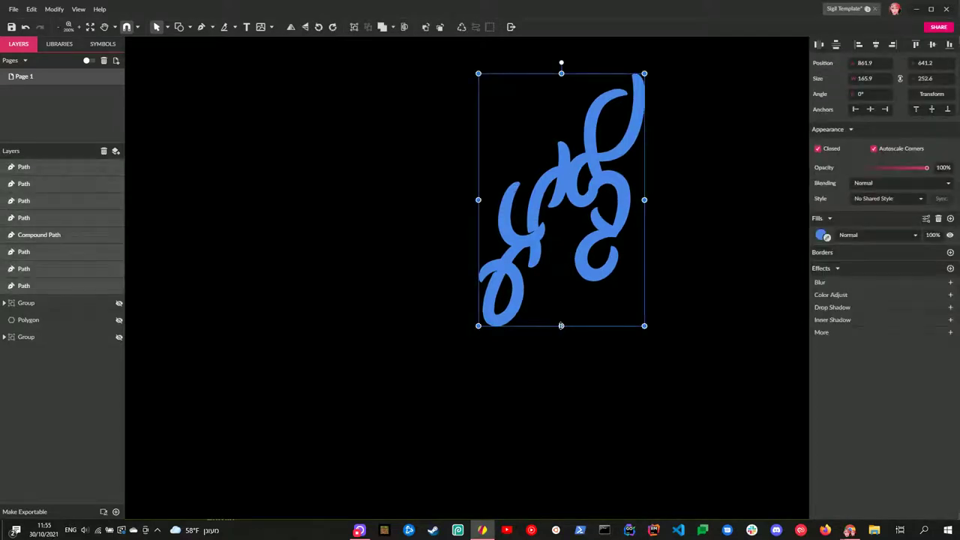
{"action": "key", "text": "ctrl+g"}
{"action": "key", "text": "ctrl+0"}
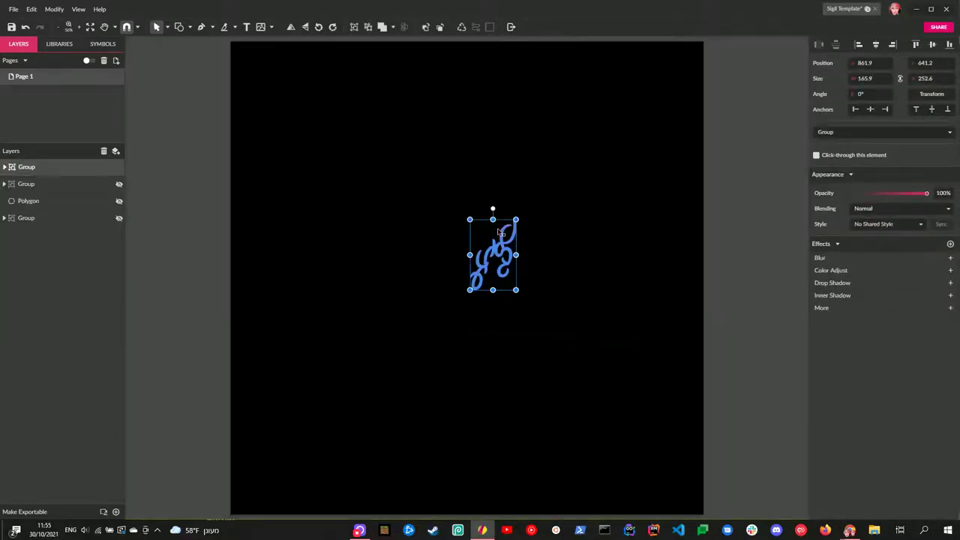
{"action": "left_click_drag", "start_coordinate": [506, 246], "coordinate": [478, 270]}
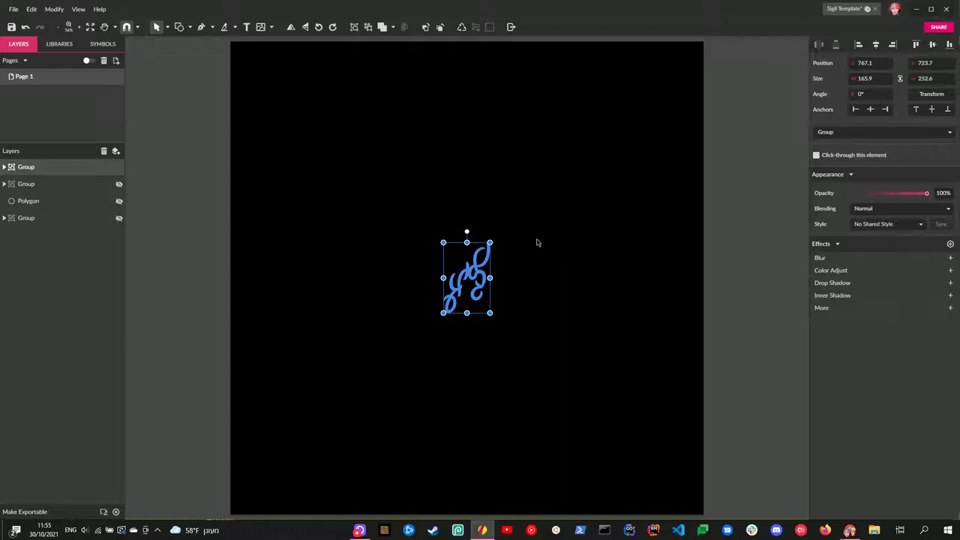
Duplicate the letter group in place, hide the original, and rotate the visible copy to 21.8°
{"action": "key", "text": "ctrl+d"}
{"action": "left_click", "coordinate": [118, 184]}
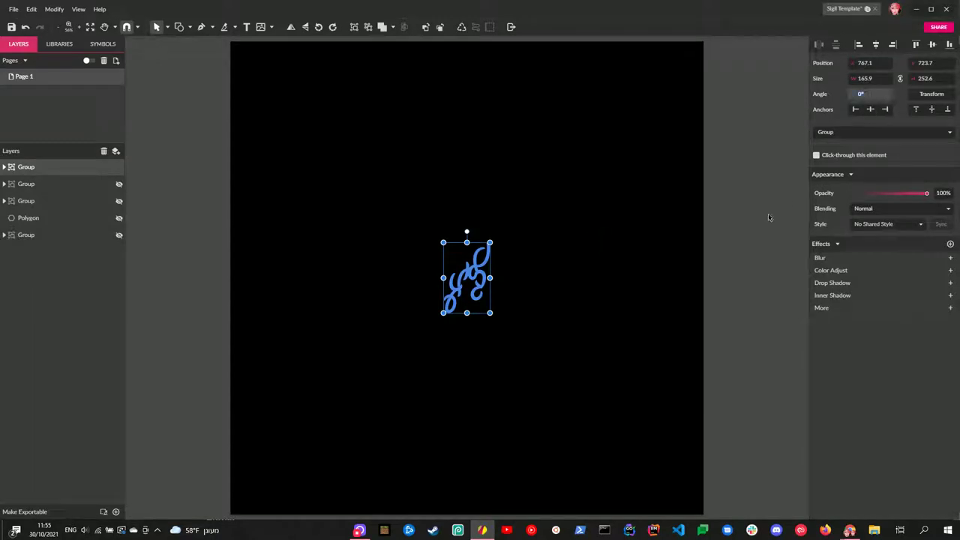
{"action": "type", "text": "21.8"}
{"action": "key", "text": "Return"}
{"action": "key", "text": "ctrl+1"}
{"action": "key", "text": "ctrl+plus"}
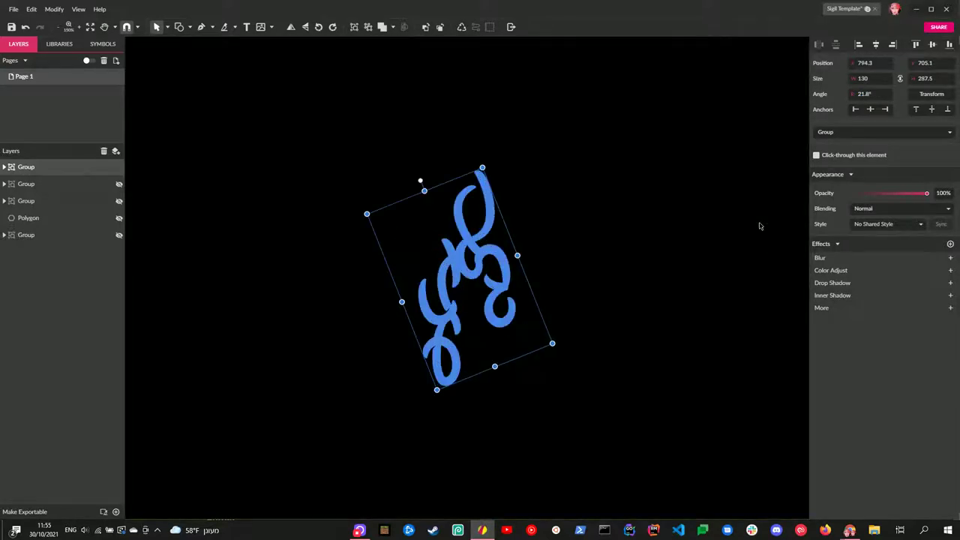
{"action": "left_click", "coordinate": [539, 233]}
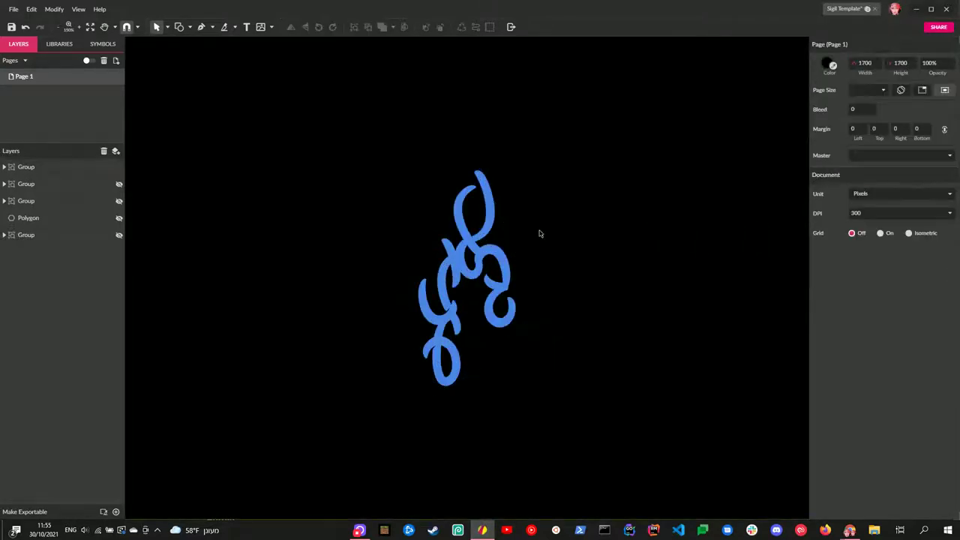
Duplicate the rotated letter group, flip the copy horizontally, and shift it left to about X 774 to form a symmetrical design
{"action": "left_click", "coordinate": [488, 232]}
{"action": "right_click", "coordinate": [489, 234]}
{"action": "mouse_move", "coordinate": [549, 285]}
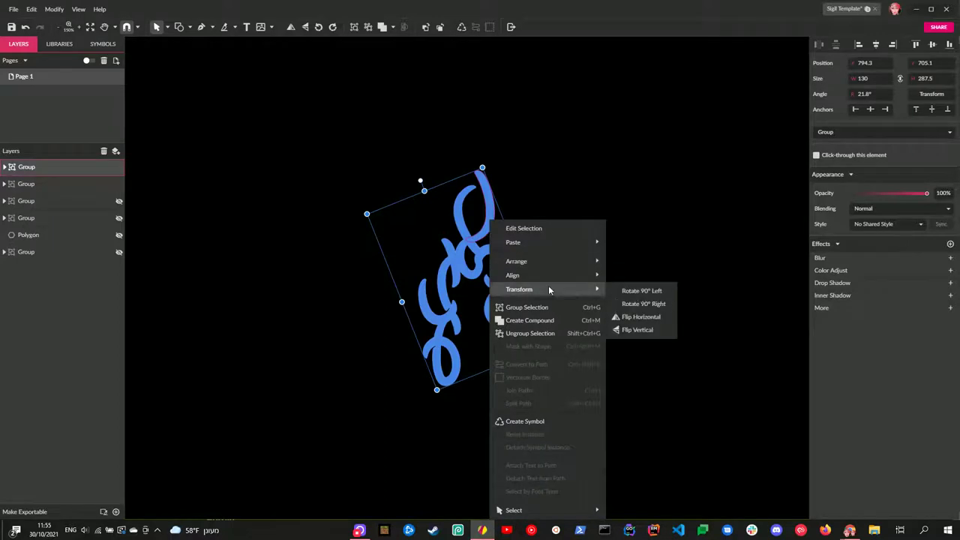
{"action": "left_click", "coordinate": [638, 317]}
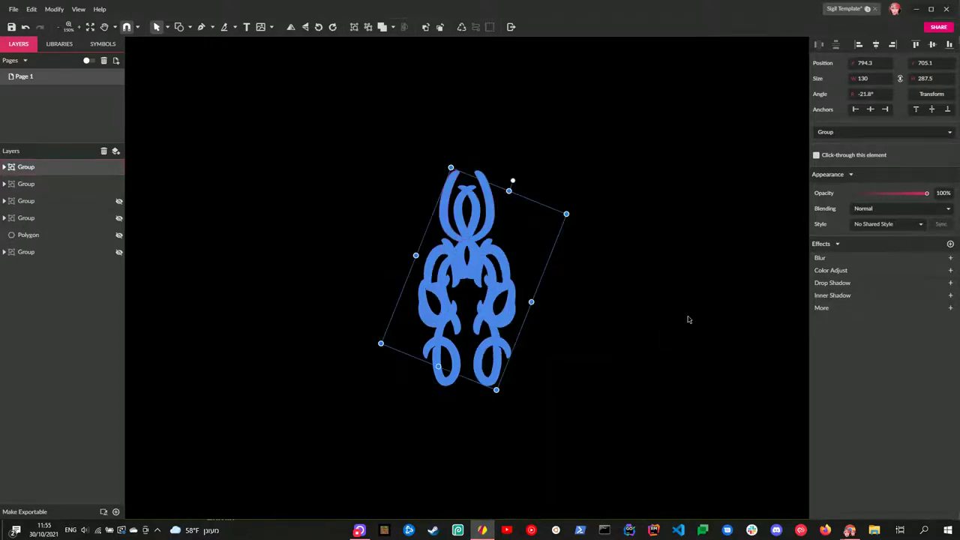
{"action": "key", "text": "shift+Left"}
{"action": "key", "text": "shift+Left"}
{"action": "key", "text": "shift+Left"}
{"action": "key", "text": "shift+Left"}
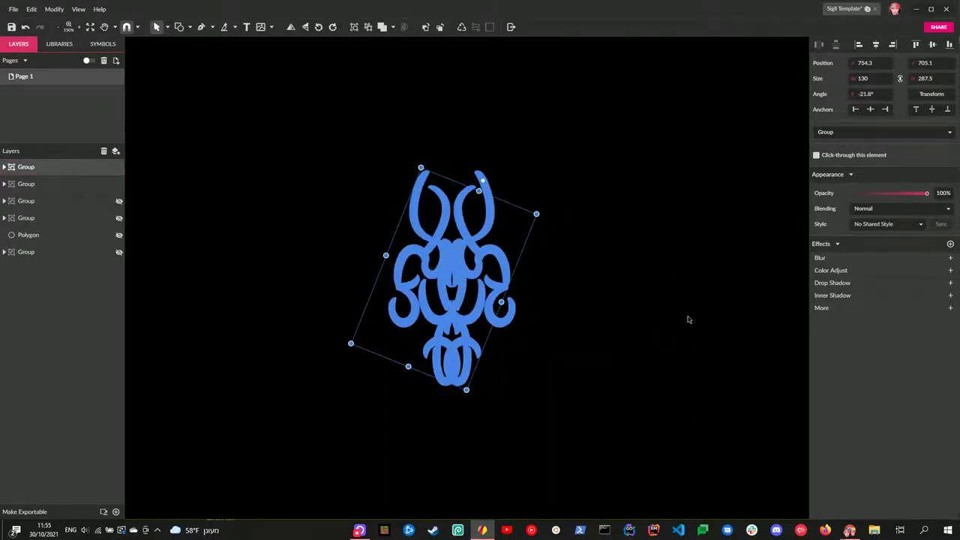
{"action": "key", "text": "shift+Right"}
{"action": "key", "text": "shift+Right"}
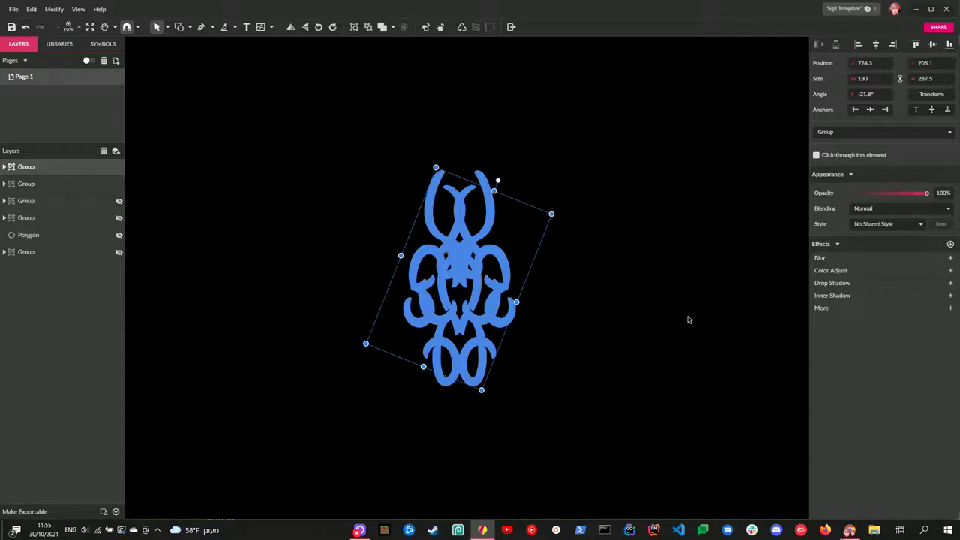
Try shifting the horizontally flipped letter group right to about X 854
{"action": "key", "text": "shift+Right"}
{"action": "key", "text": "shift+Right"}
{"action": "key", "text": "shift+Right"}
{"action": "key", "text": "shift+Right"}
{"action": "key", "text": "shift+Right"}
{"action": "key", "text": "shift+Right"}
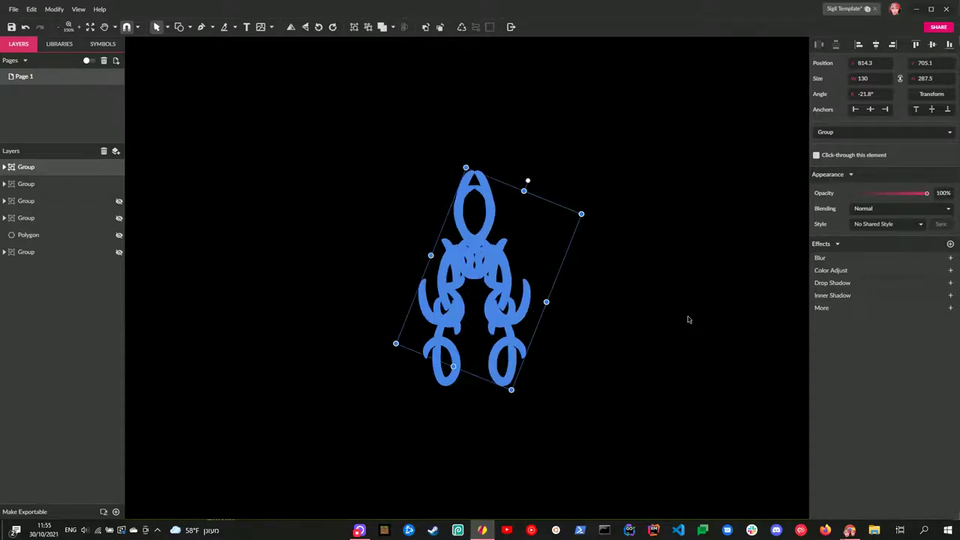
{"action": "key", "text": "shift+Right"}
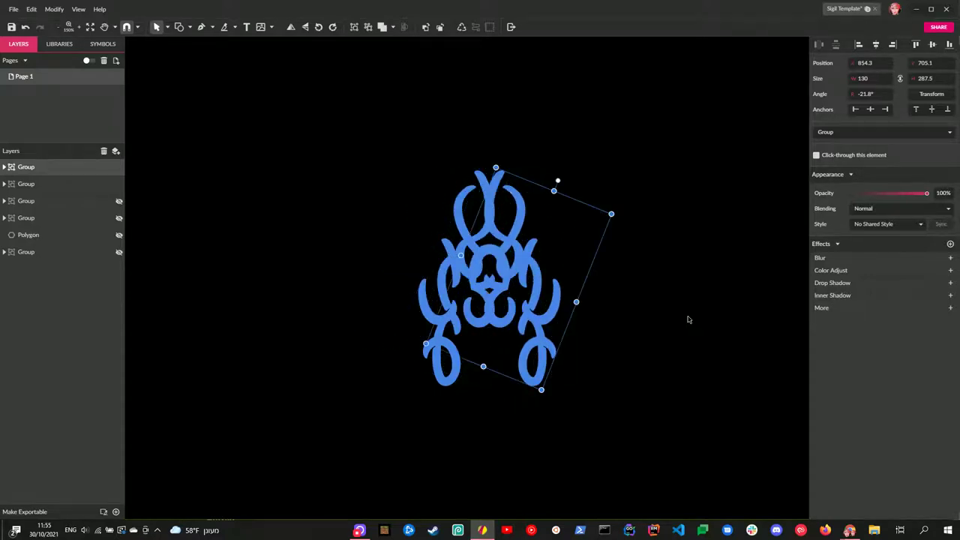
{"action": "key", "text": "shift+Right"}
{"action": "key", "text": "ctrl+z"}
{"action": "key", "text": "ctrl+plus"}
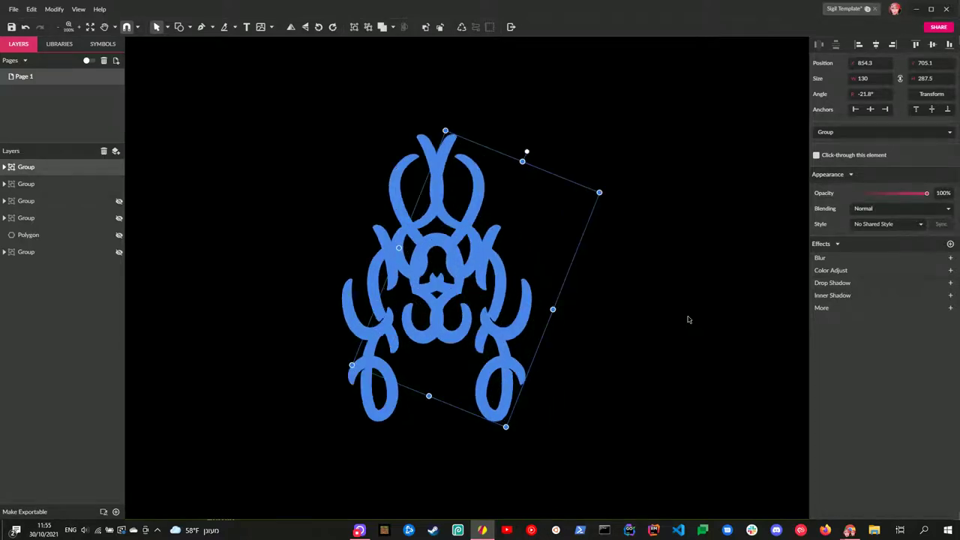
Shift the flipped letter group left to about X 686 so the lower loops of both halves interlock
{"action": "key", "text": "shift+Left"}
{"action": "key", "text": "shift+Left"}
{"action": "key", "text": "shift+Left"}
{"action": "key", "text": "shift+Left"}
{"action": "key", "text": "shift+Left"}
{"action": "key", "text": "shift+Left"}
{"action": "key", "text": "shift+Left"}
{"action": "key", "text": "shift+Left"}
{"action": "key", "text": "shift+Left"}
{"action": "key", "text": "shift+Left"}
{"action": "key", "text": "shift+Left"}
{"action": "key", "text": "shift+Left"}
{"action": "key", "text": "shift+Left"}
{"action": "key", "text": "shift+Left"}
{"action": "key", "text": "shift+Left"}
{"action": "key", "text": "shift+Left"}
{"action": "key", "text": "shift+Left"}
{"action": "key", "text": "shift+Left"}
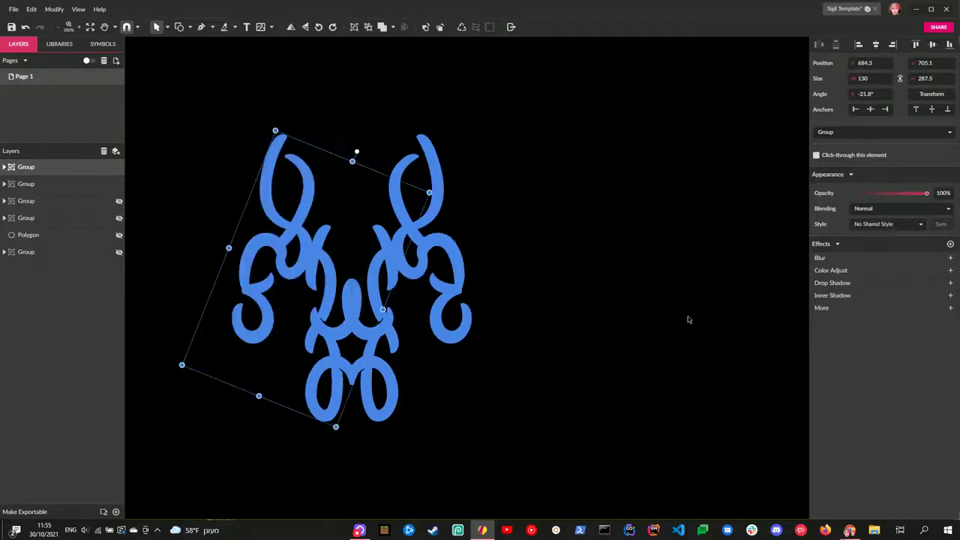
{"action": "key", "text": "shift+Right"}
{"action": "key", "text": "Right"}
{"action": "key", "text": "Right"}
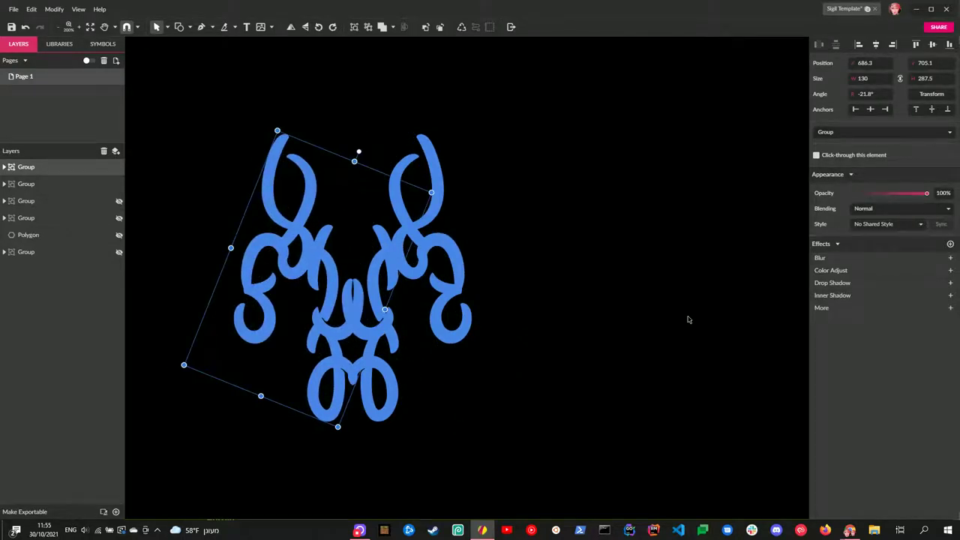
{"action": "left_click", "coordinate": [614, 284]}
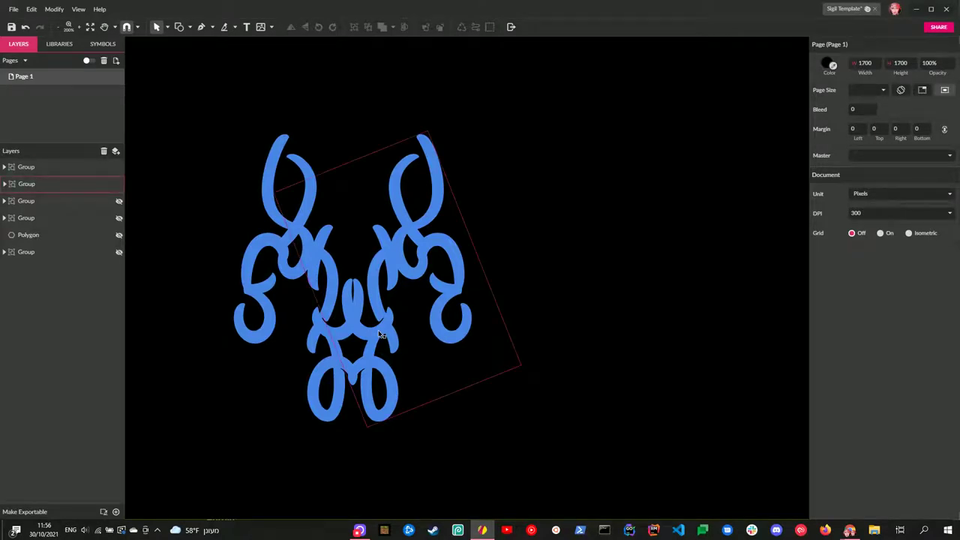
Group the two mirrored halves, centre the group horizontally at X 731, and duplicate it into two vertically stacked copies
{"action": "key", "text": "ctrl+0"}
{"action": "key", "text": "ctrl+a"}
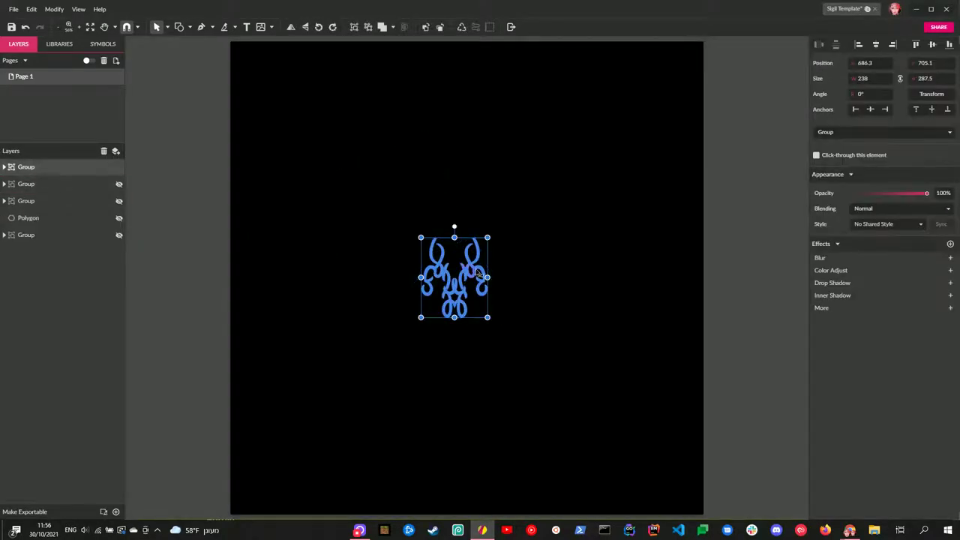
{"action": "mouse_move", "coordinate": [477, 273]}
{"action": "left_mouse_down"}
{"action": "mouse_move", "coordinate": [484, 181]}
{"action": "mouse_move", "coordinate": [484, 276]}
{"action": "left_mouse_up"}
{"action": "key", "text": "ctrl+d"}
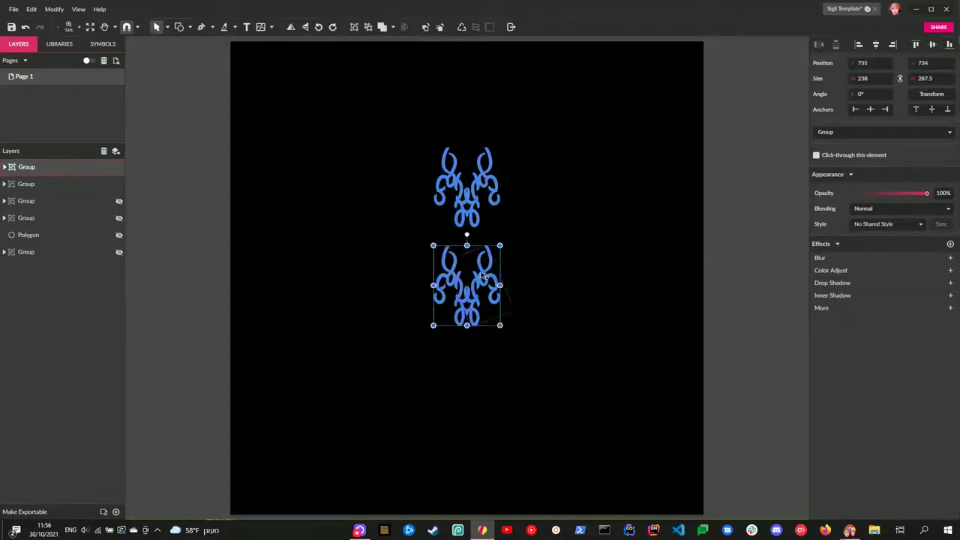
Rotate the lower copy 180° and move it slightly down so it faces the upper copy
{"action": "right_click", "coordinate": [484, 277]}
{"action": "mouse_move", "coordinate": [547, 288]}
{"action": "left_click", "coordinate": [574, 327]}
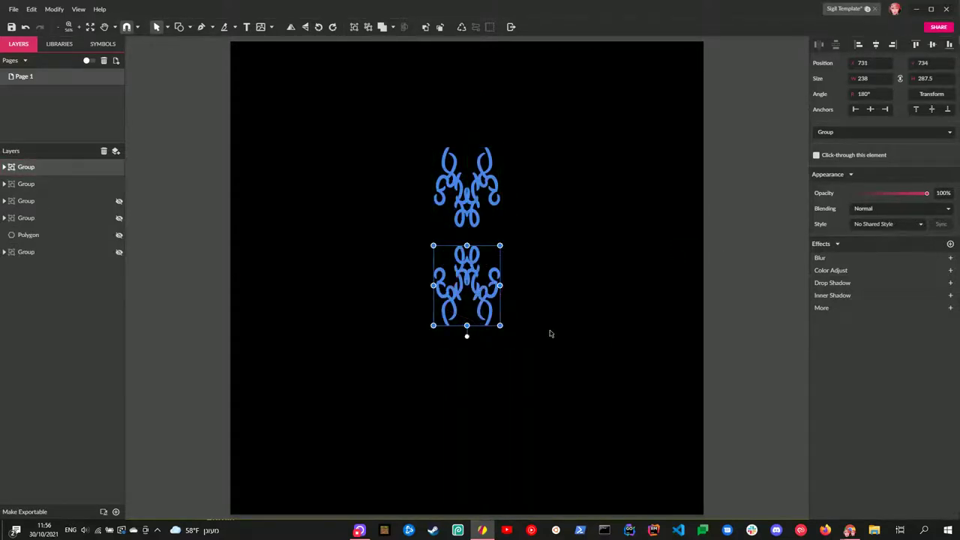
{"action": "left_click", "coordinate": [561, 254]}
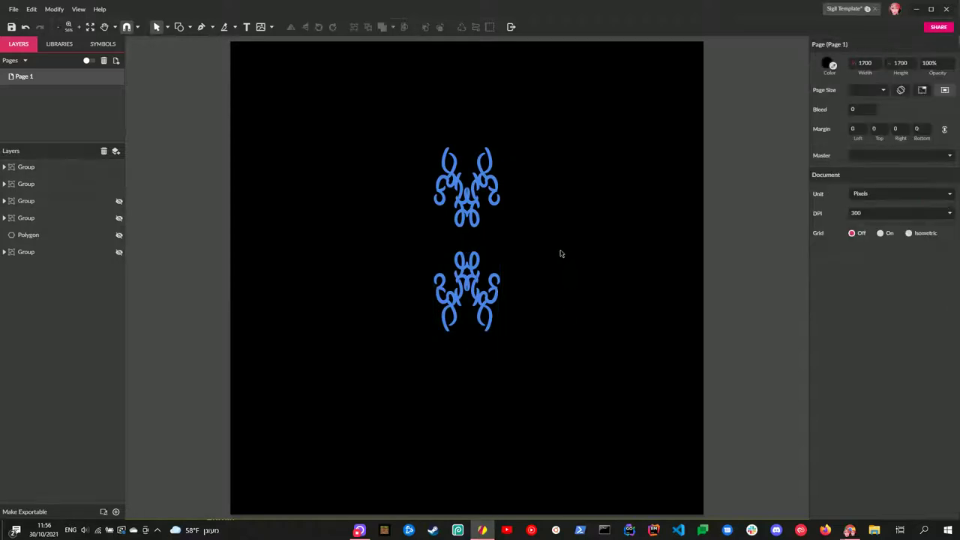
{"action": "left_click", "coordinate": [477, 265]}
Group the two facing copies, then duplicate and rotate the group by 90° and the resulting cross by 45° to form an eight-armed rosette
{"action": "key", "text": "ctrl+a"}
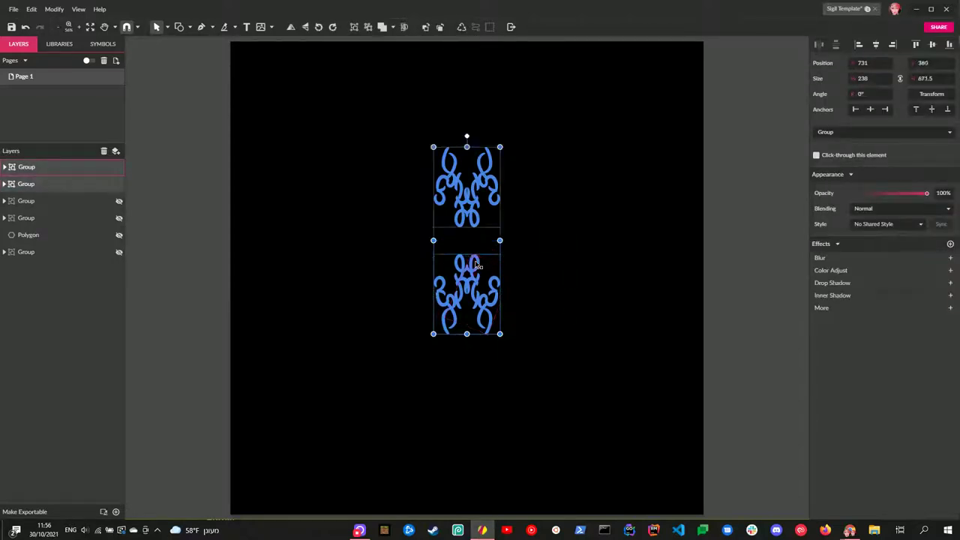
{"action": "left_click_drag", "start_coordinate": [467, 136], "coordinate": [588, 246]}
{"action": "key", "text": "ctrl+a"}
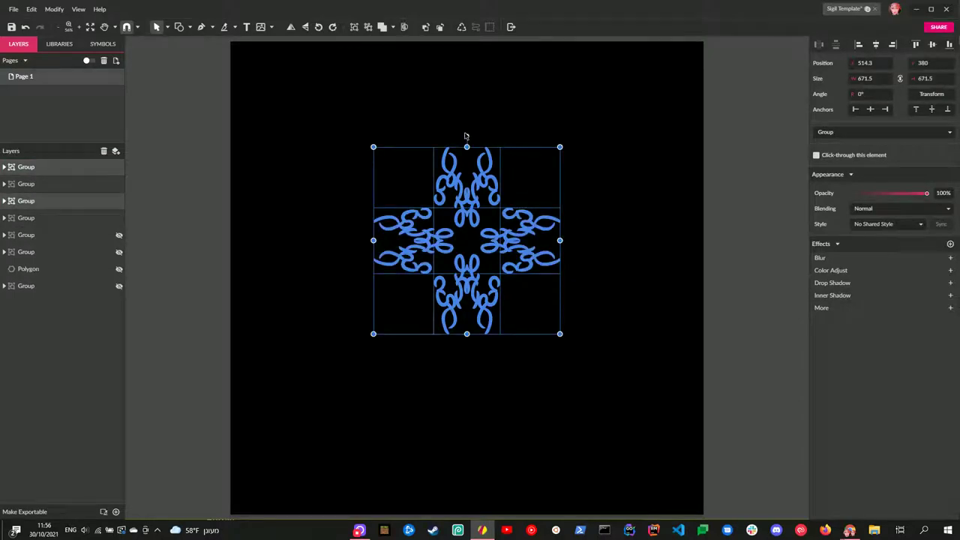
{"action": "left_click_drag", "start_coordinate": [465, 137], "coordinate": [594, 162]}
{"action": "left_click", "coordinate": [590, 257]}
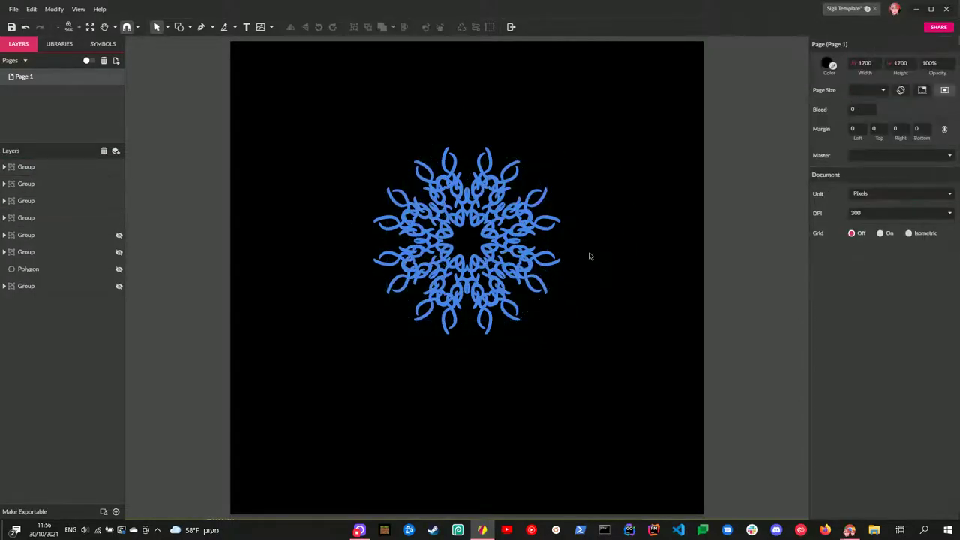
Examine how the diagonal and straight arms of the rosette overlap around its centre
{"action": "key", "text": "ctrl+1"}
{"action": "key", "text": "ctrl+plus"}
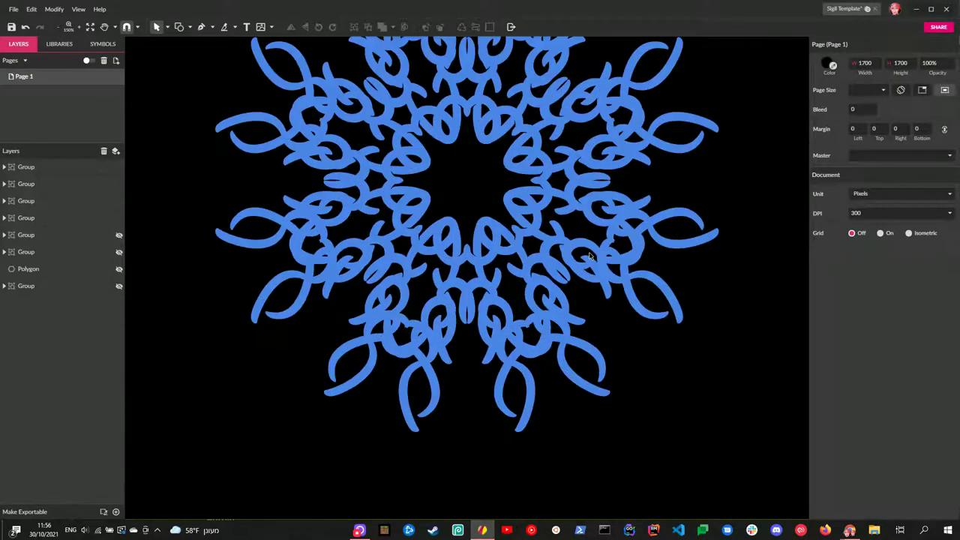
{"action": "scroll", "coordinate": [590, 257], "scroll_direction": "up", "scroll_amount": 3}
{"action": "left_click", "coordinate": [410, 135]}
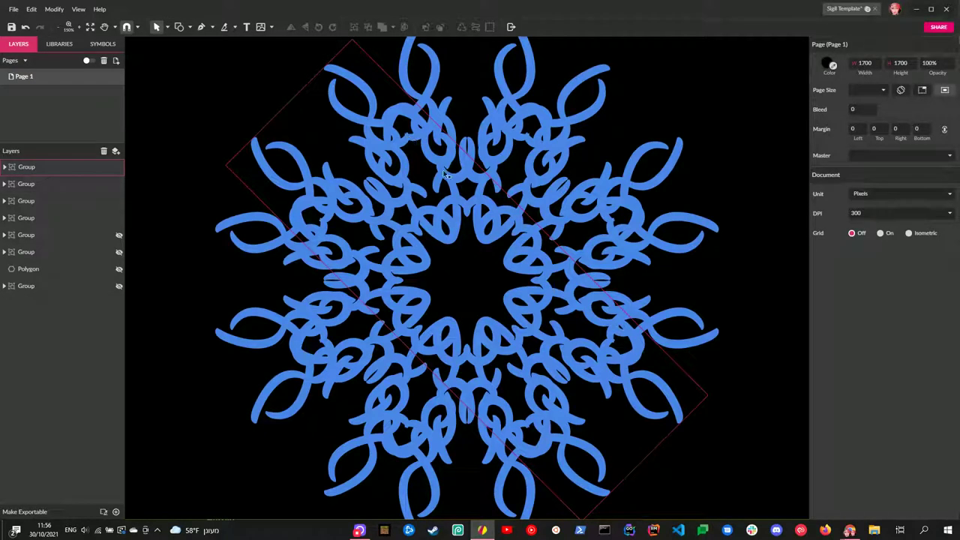
{"action": "left_click", "coordinate": [493, 247]}
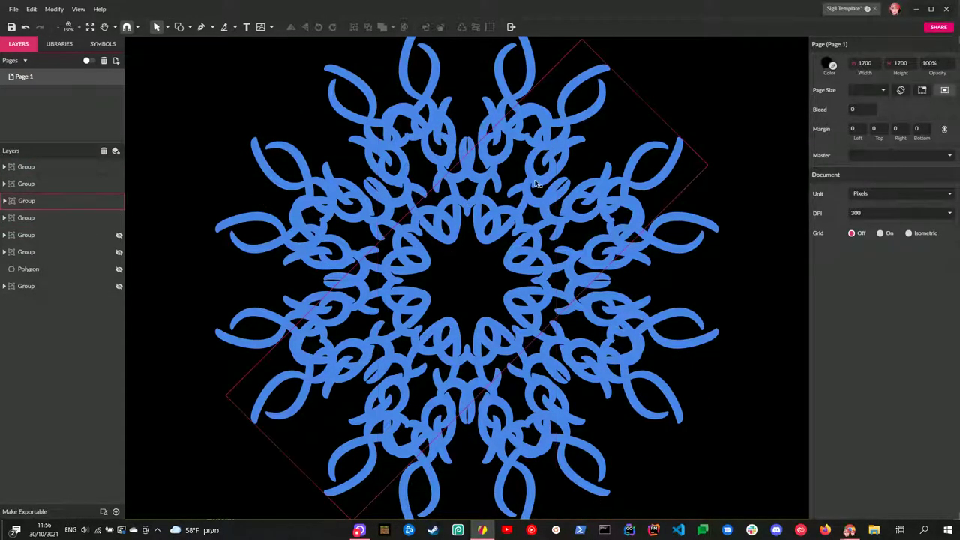
{"action": "left_click", "coordinate": [502, 255]}
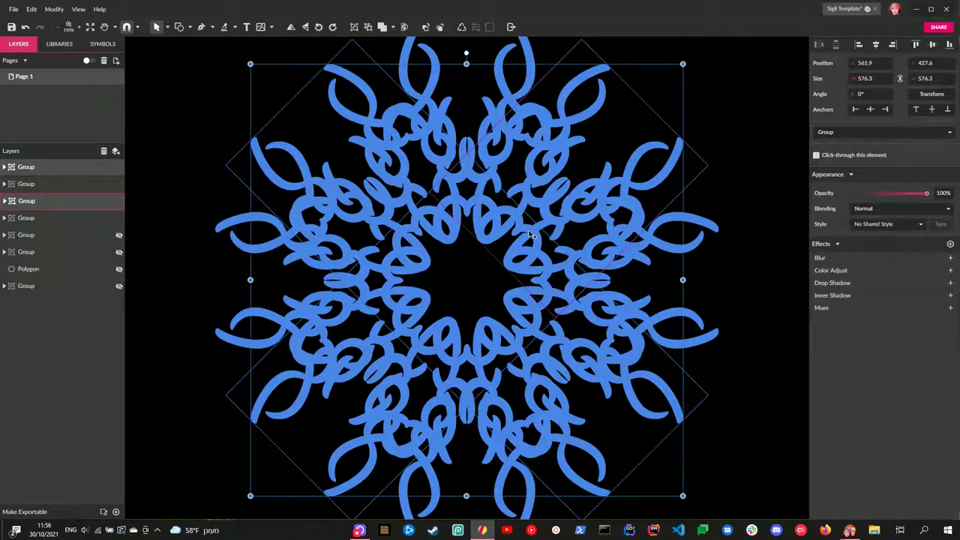
{"action": "key", "text": "ctrl+0"}
{"action": "left_click", "coordinate": [617, 197]}
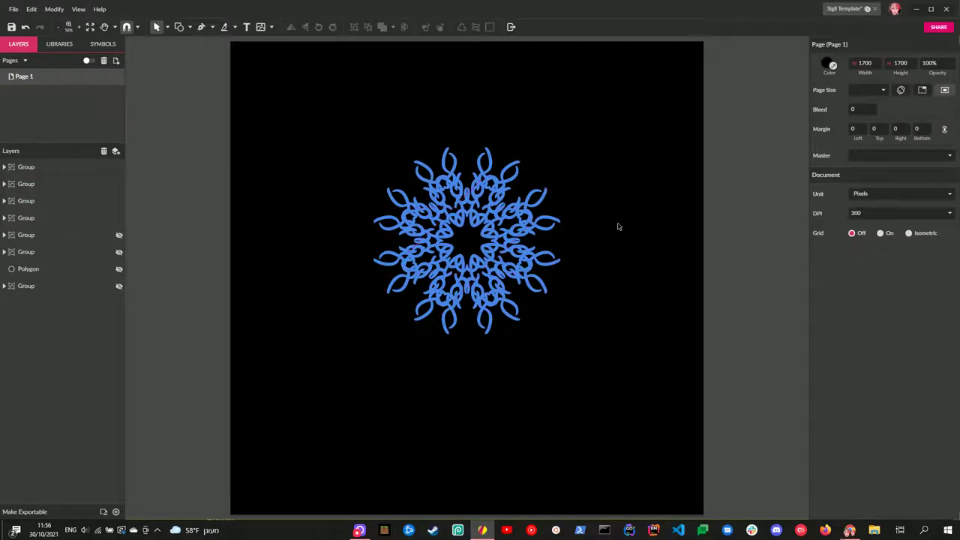
Rotate all four groups of the rosette together by half the spacing between its arms
{"action": "key", "text": "ctrl+a"}
{"action": "left_click", "coordinate": [863, 94]}
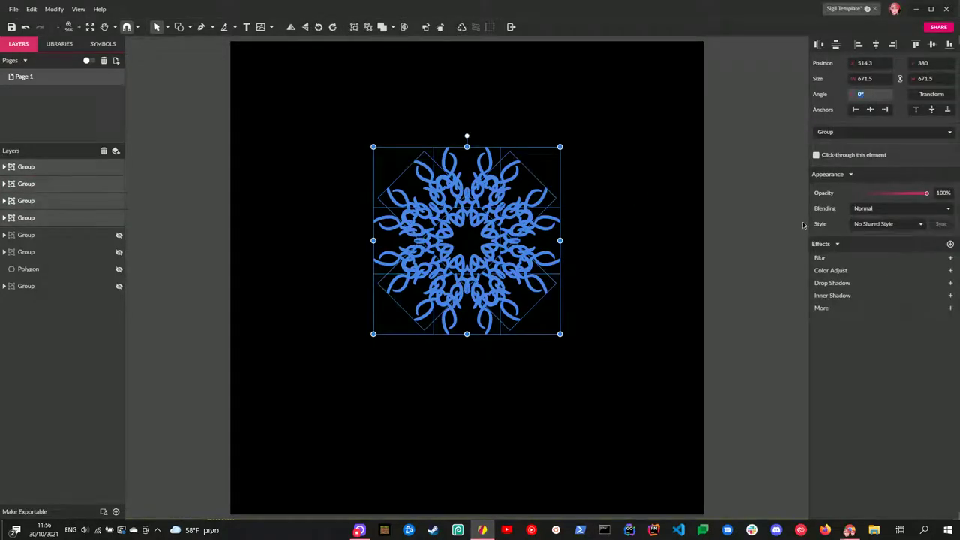
{"action": "type", "text": "15"}
{"action": "key", "text": "Return"}
{"action": "left_click", "coordinate": [680, 219]}
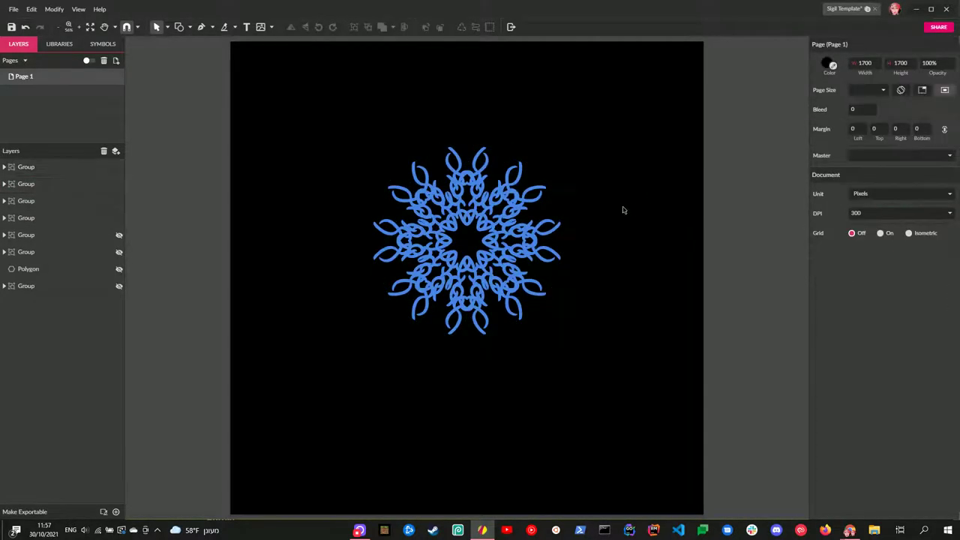
Undo the rosette's rotation and inspect the arms in their original orientation
{"action": "key", "text": "ctrl+minus"}
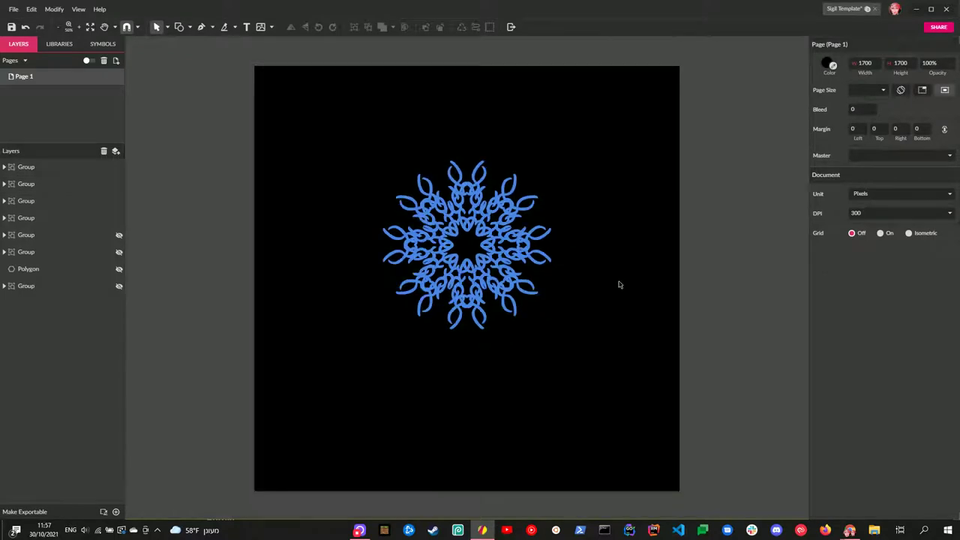
{"action": "key", "text": "ctrl+plus"}
{"action": "key", "text": "ctrl+plus"}
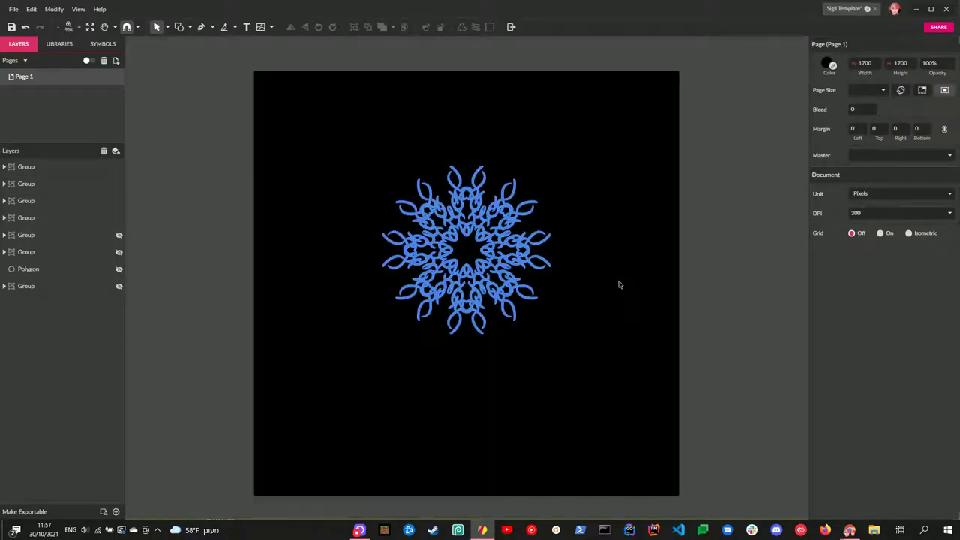
{"action": "key", "text": "ctrl+plus"}
{"action": "key", "text": "ctrl+plus"}
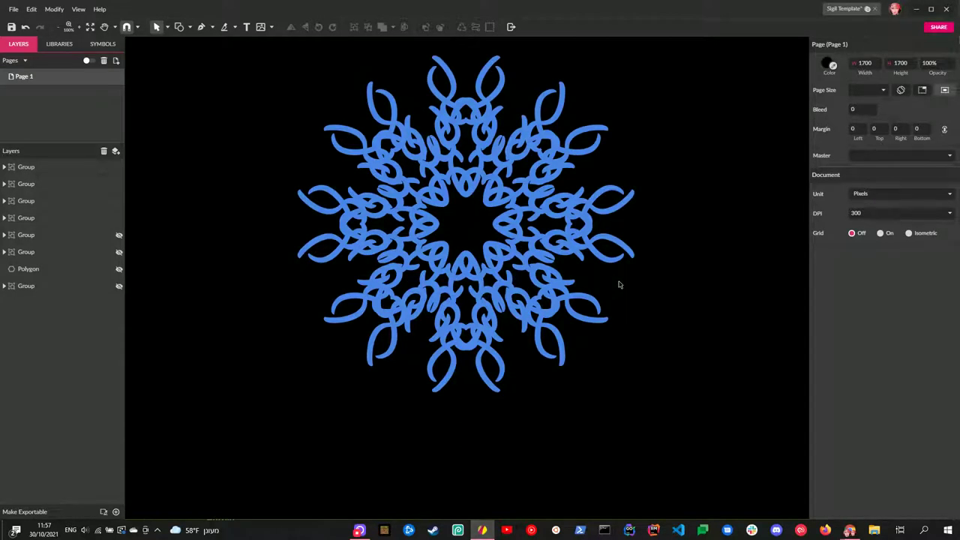
{"action": "key", "text": "ctrl+z"}
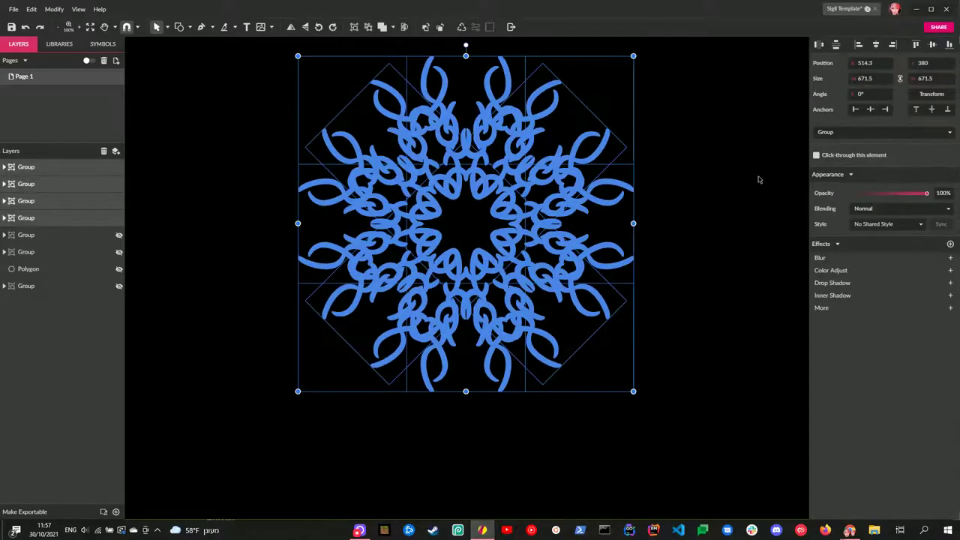
{"action": "left_click", "coordinate": [739, 181]}
{"action": "left_click", "coordinate": [616, 245]}
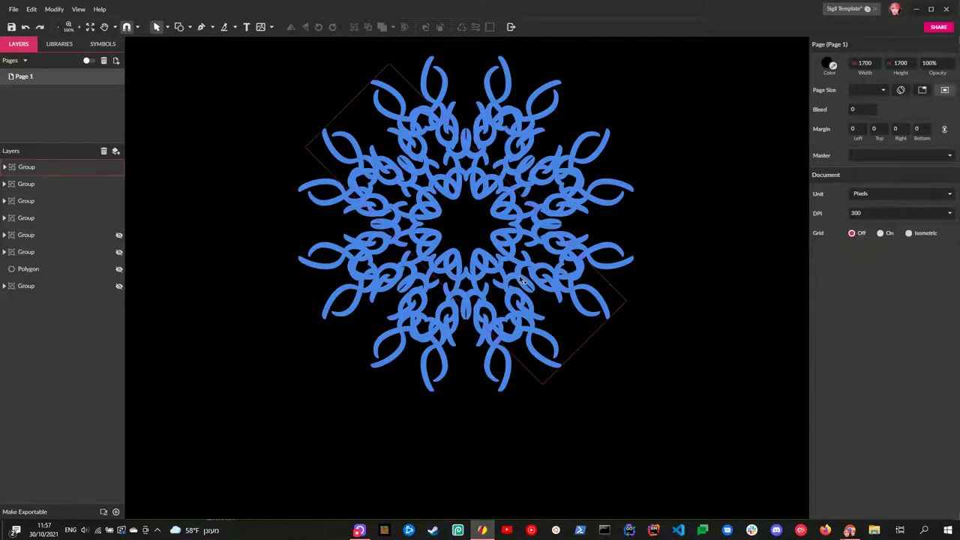
{"action": "left_click", "coordinate": [473, 315]}
{"action": "left_click", "coordinate": [368, 348]}
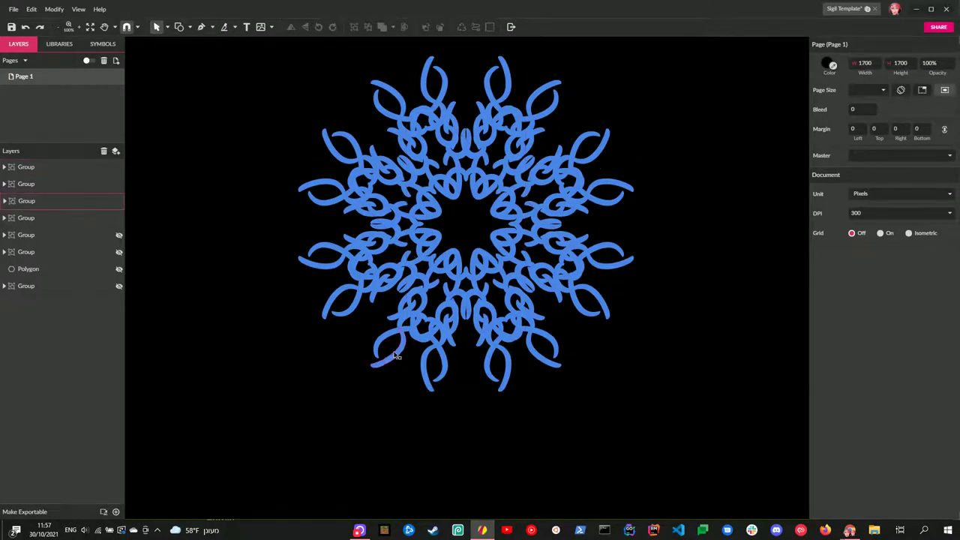
Restore the rosette's rotation and inspect the arms in the turned orientation
{"action": "key", "text": "ctrl+z"}
{"action": "left_click", "coordinate": [465, 444]}
{"action": "left_click", "coordinate": [465, 308]}
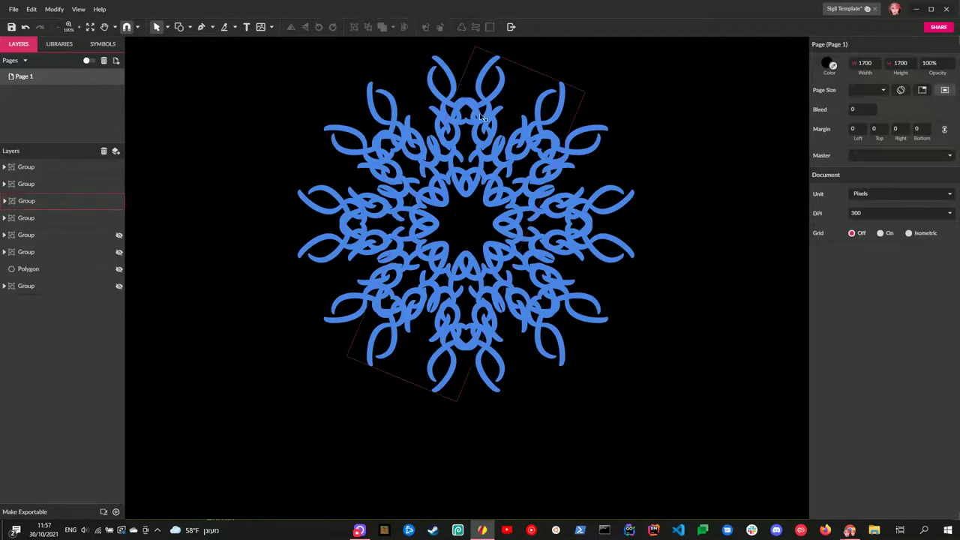
{"action": "left_click", "coordinate": [467, 408]}
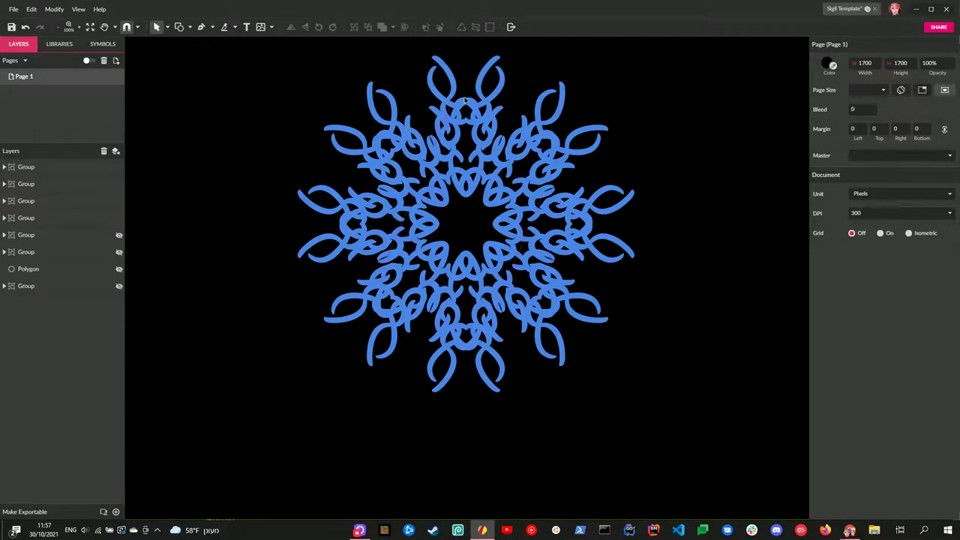
{"action": "left_click", "coordinate": [295, 251]}
{"action": "left_click", "coordinate": [304, 177]}
{"action": "left_click", "coordinate": [334, 315]}
{"action": "left_click", "coordinate": [462, 422]}
{"action": "left_click", "coordinate": [460, 396]}
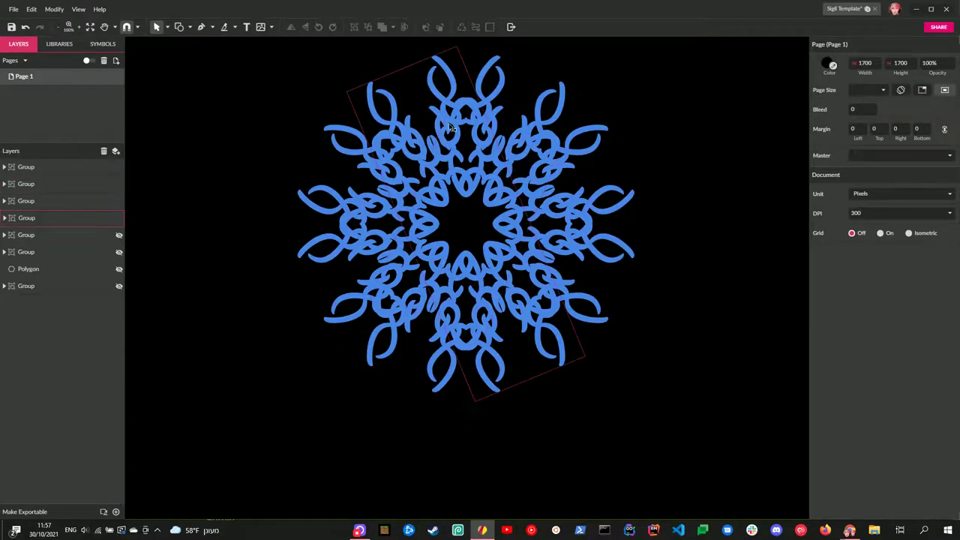
{"action": "left_click", "coordinate": [460, 398]}
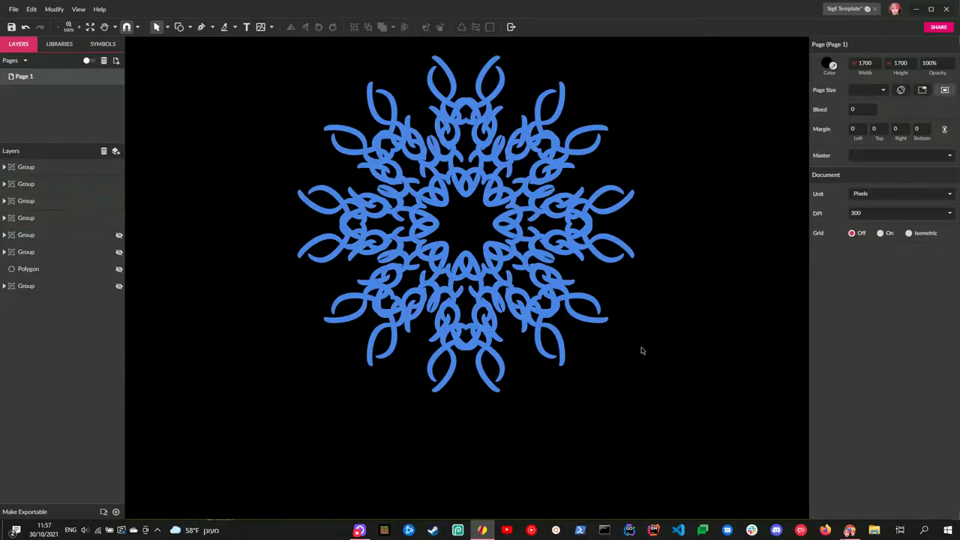
Compare the rotated and unrotated rosette once more, and leave the rotation undone
{"action": "key", "text": "ctrl+z"}
{"action": "left_click", "coordinate": [681, 329]}
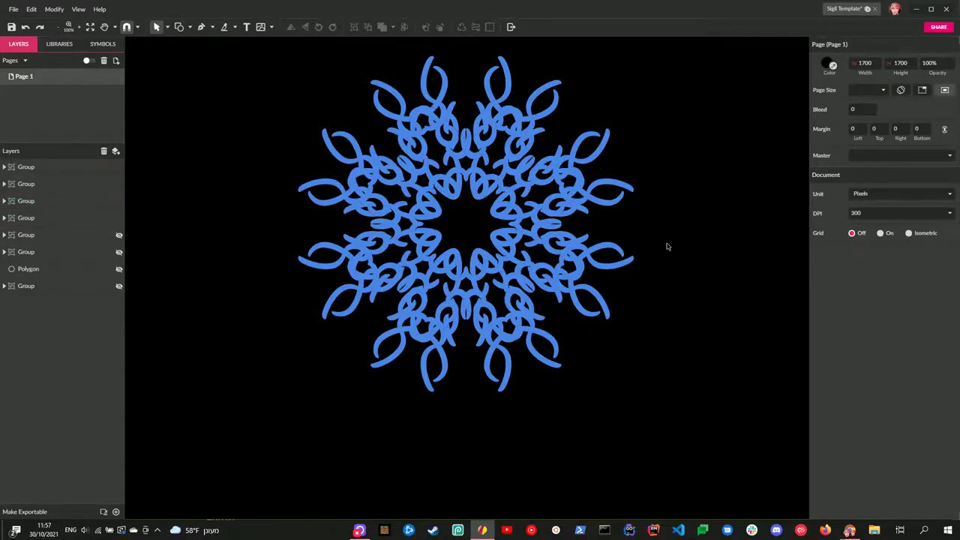
{"action": "key", "text": "ctrl+z"}
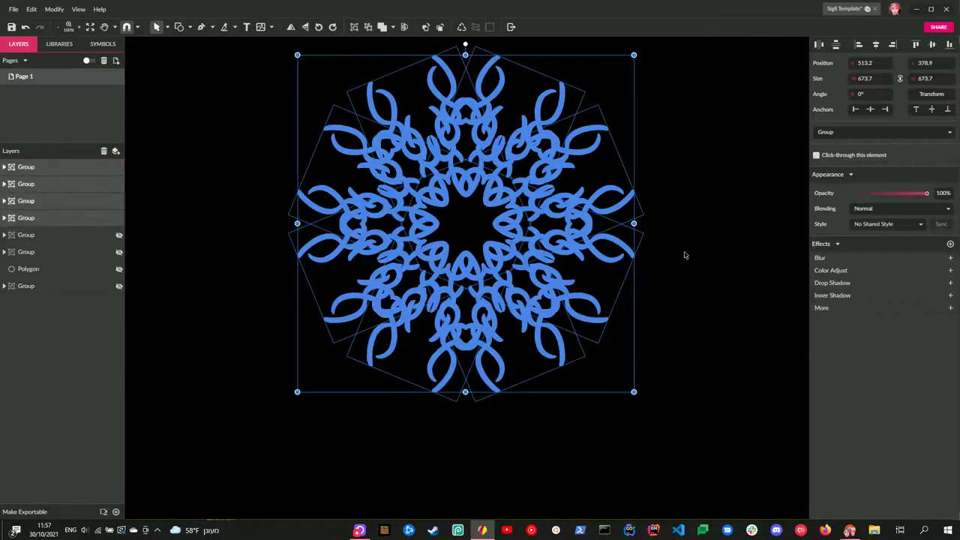
{"action": "left_click", "coordinate": [682, 250]}
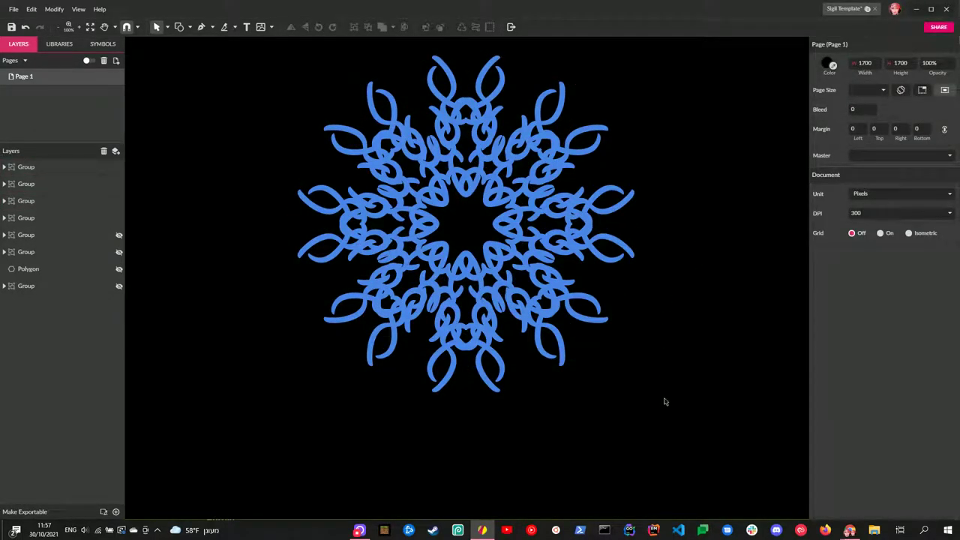
{"action": "key", "text": "ctrl+0"}
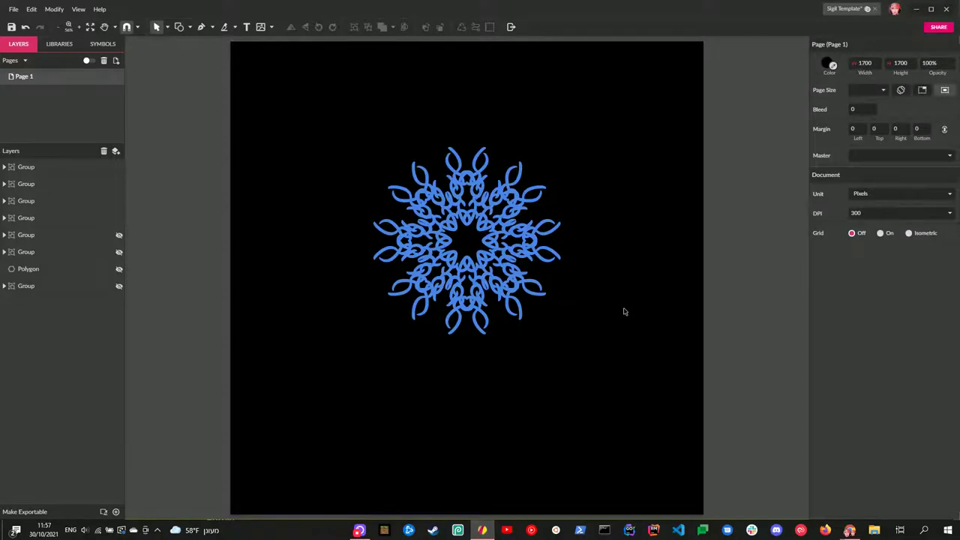
{"action": "key", "text": "ctrl+z"}
{"action": "key", "text": "Escape"}
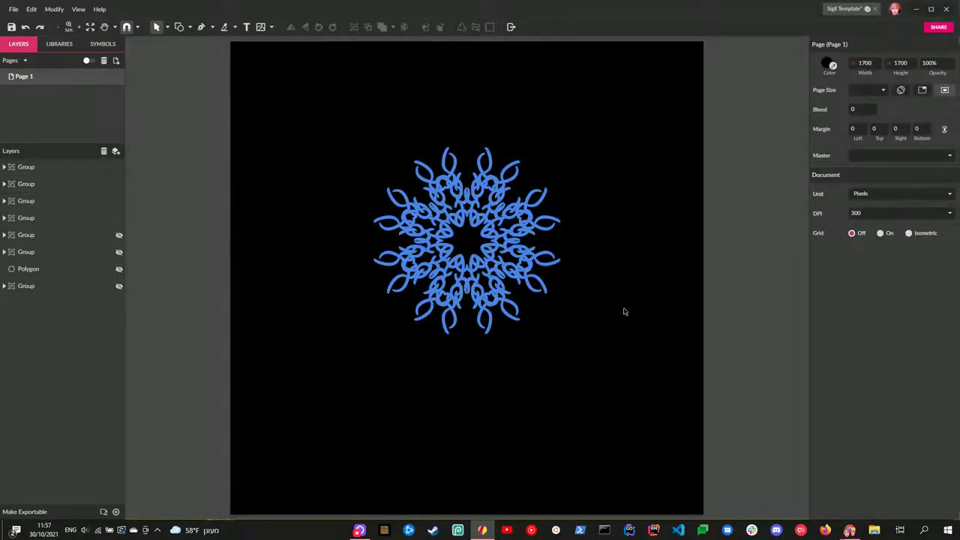
Undo the rosette's rotation, then ungroup its four groups and combine all the pieces into a single group
{"action": "key", "text": "ctrl+z"}
{"action": "key", "text": "ctrl+z"}
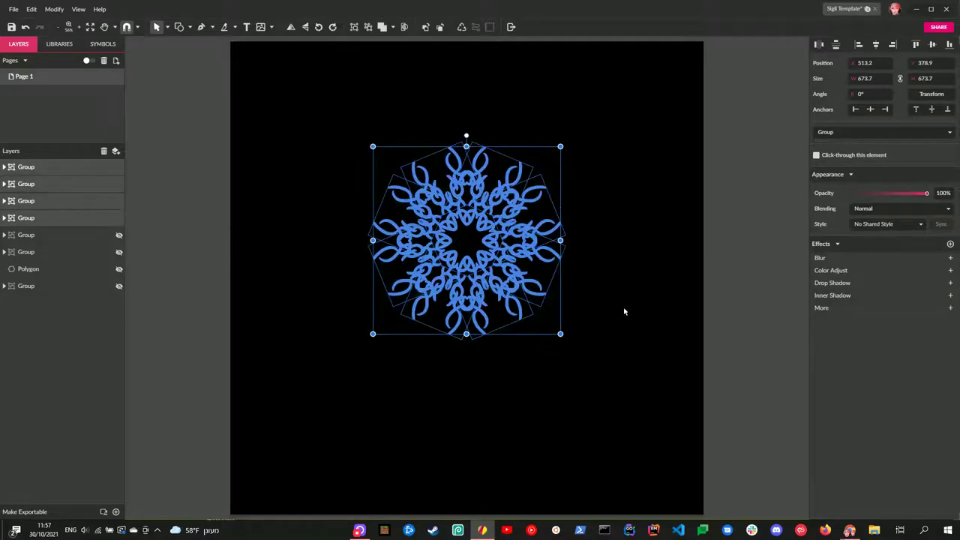
{"action": "key", "text": "Escape"}
{"action": "key", "text": "ctrl+a"}
{"action": "key", "text": "ctrl+shift+g"}
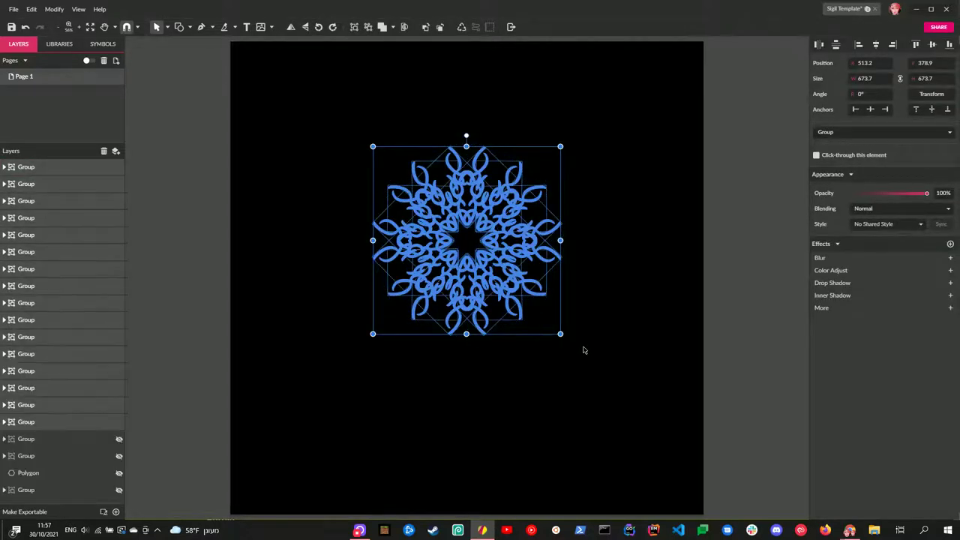
{"action": "key", "text": "ctrl+g"}
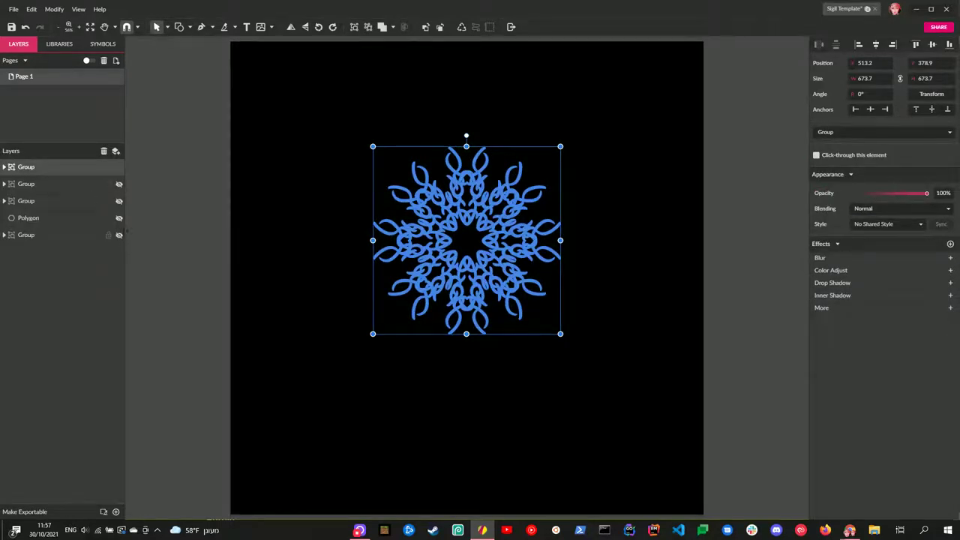
Make the hidden group with the two circles and the Hebrew letter ring visible around the rosette
{"action": "left_click", "coordinate": [119, 235]}
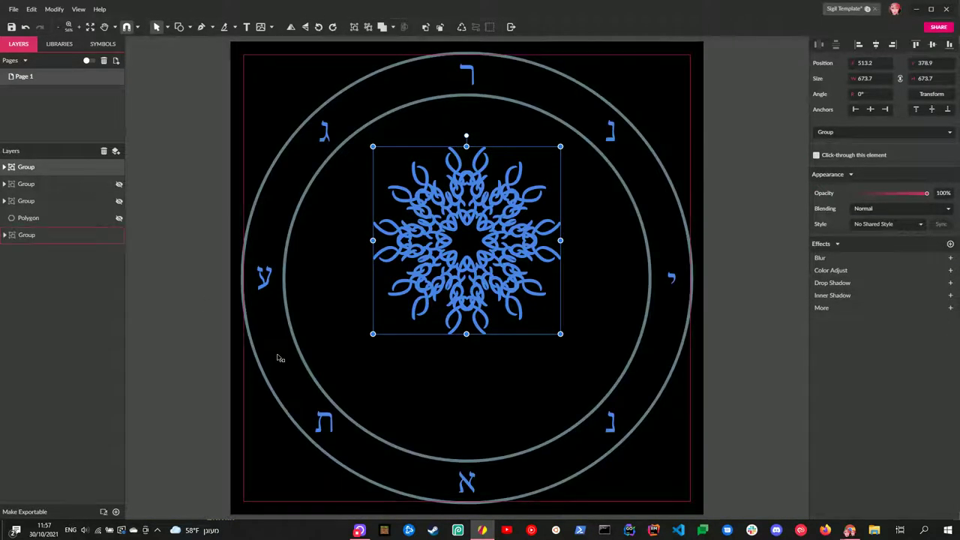
{"action": "key", "text": "ctrl+1"}
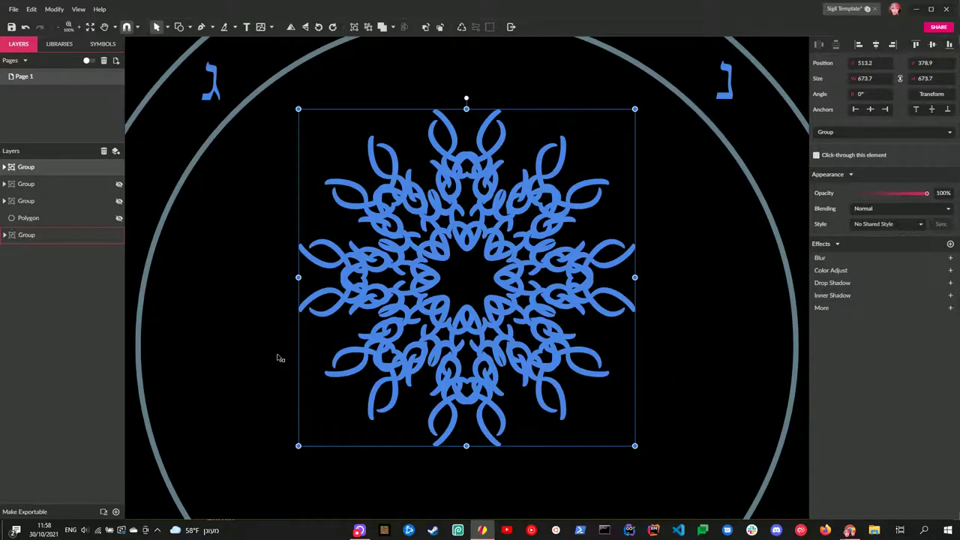
{"action": "scroll", "coordinate": [277, 358], "scroll_direction": "down", "scroll_amount": 3}
{"action": "scroll", "coordinate": [279, 358], "scroll_direction": "up", "scroll_amount": 1}
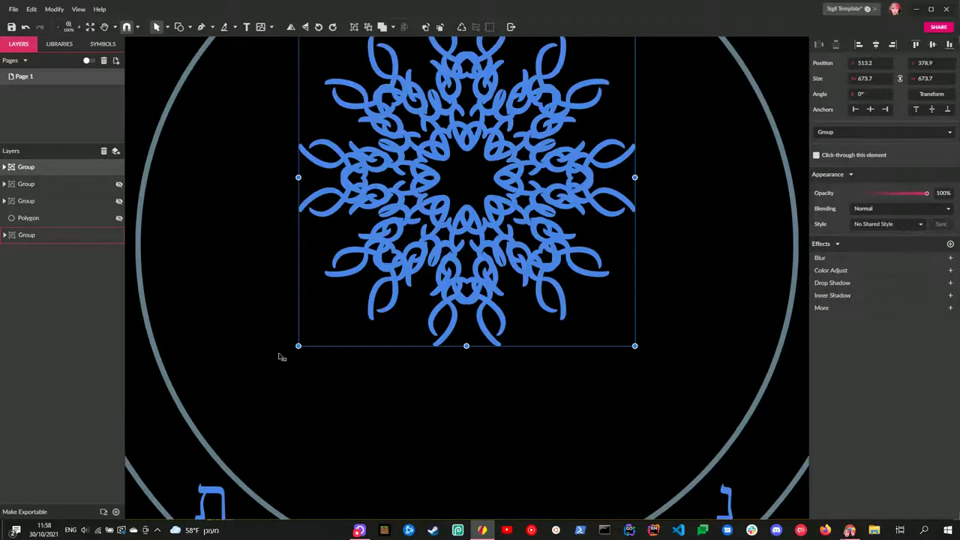
{"action": "scroll", "coordinate": [303, 248], "scroll_direction": "down", "scroll_amount": 1}
{"action": "scroll", "coordinate": [303, 251], "scroll_direction": "up", "scroll_amount": 1}
Ungroup the rosette into paths, fill them with the grey-blue sampled from the inner circle, and regroup them
{"action": "key", "text": "ctrl+shift+g"}
{"action": "scroll", "coordinate": [748, 273], "scroll_direction": "down", "scroll_amount": 1}
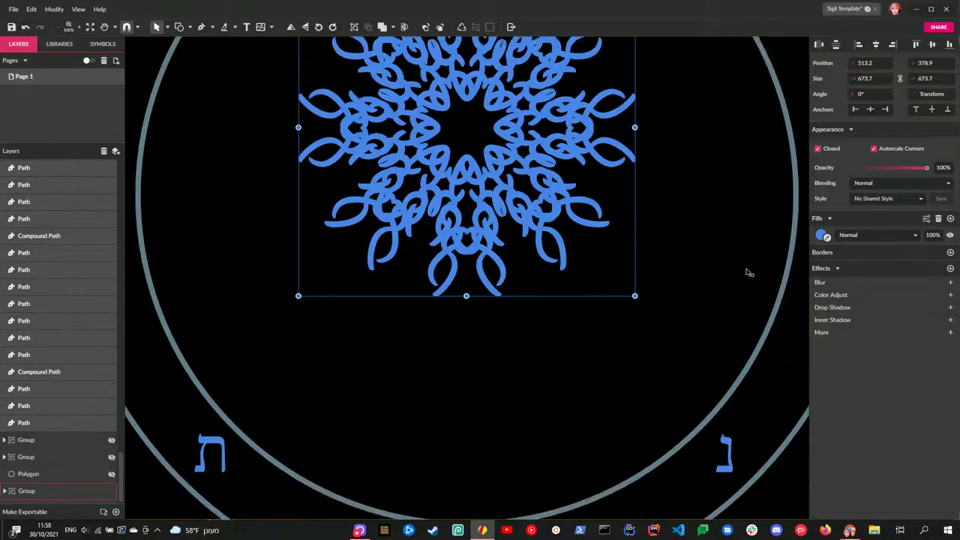
{"action": "scroll", "coordinate": [748, 273], "scroll_direction": "down", "scroll_amount": 1}
{"action": "left_click", "coordinate": [827, 237]}
{"action": "left_click", "coordinate": [764, 285]}
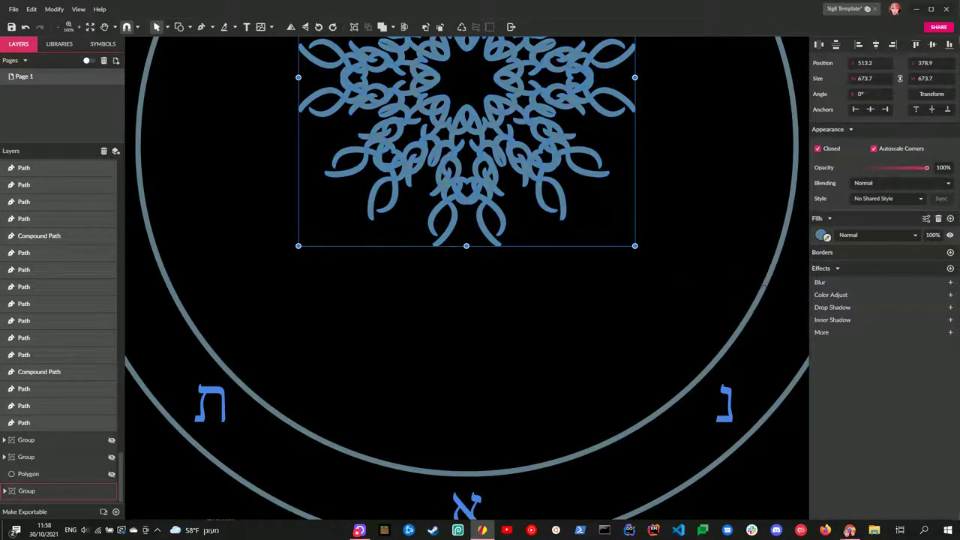
{"action": "key", "text": "ctrl+g"}
{"action": "scroll", "coordinate": [609, 261], "scroll_direction": "up", "scroll_amount": 2}
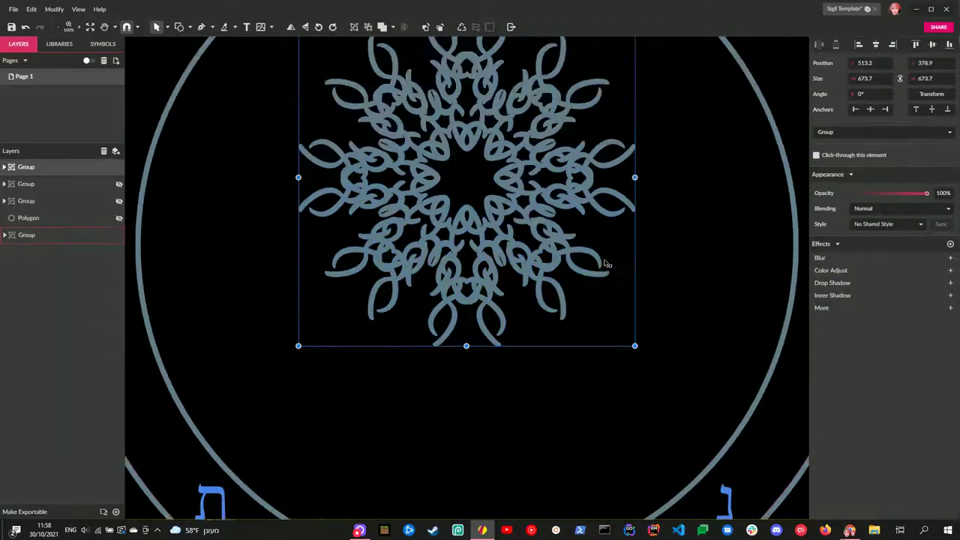
Select the mirrored letter strokes forming the rosette's lowest arm and fill them with the bright blue sampled from the ring's א
{"action": "scroll", "coordinate": [505, 418], "scroll_direction": "down", "scroll_amount": 1}
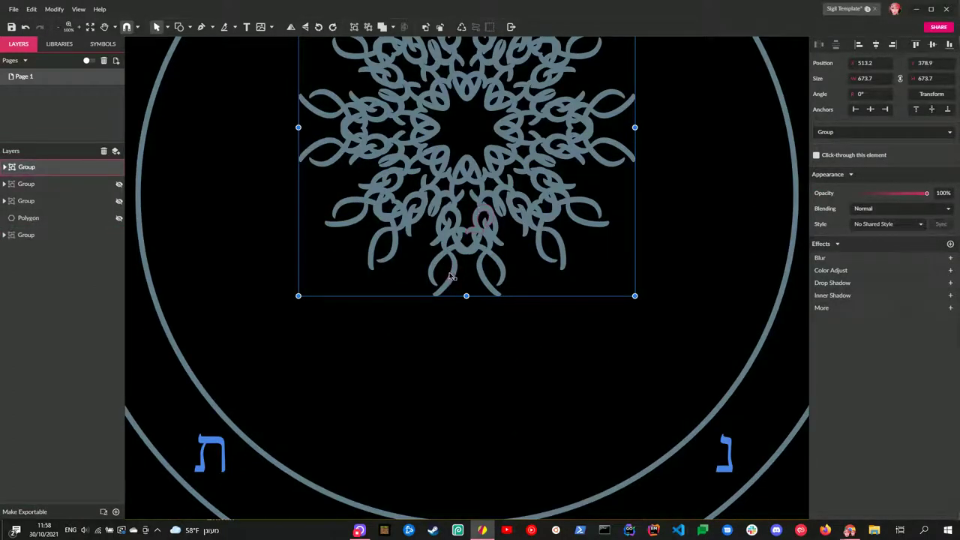
{"action": "scroll", "coordinate": [476, 345], "scroll_direction": "down", "scroll_amount": 2}
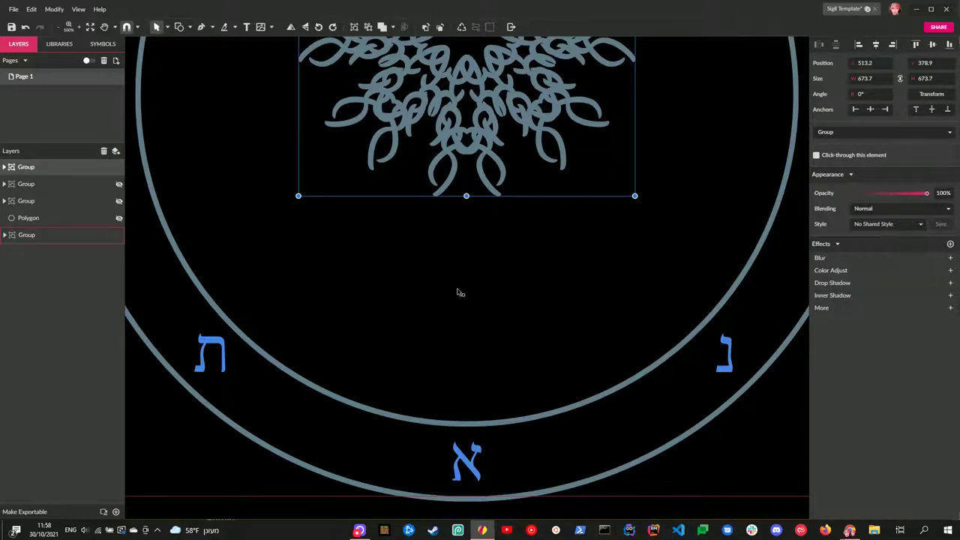
{"action": "scroll", "coordinate": [462, 285], "scroll_direction": "up", "scroll_amount": 1}
{"action": "scroll", "coordinate": [454, 228], "scroll_direction": "up", "scroll_amount": 1}
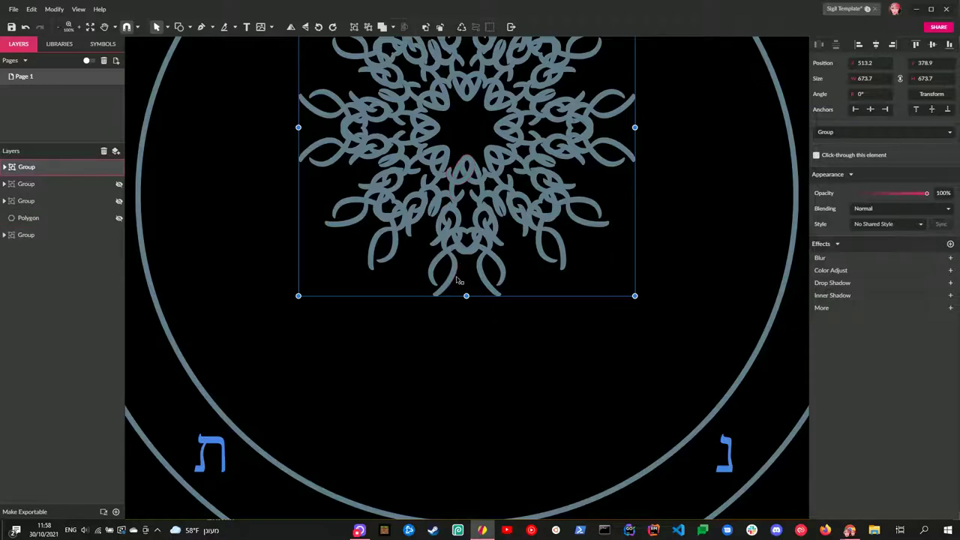
{"action": "scroll", "coordinate": [454, 366], "scroll_direction": "up", "scroll_amount": 2, "text": "ctrl"}
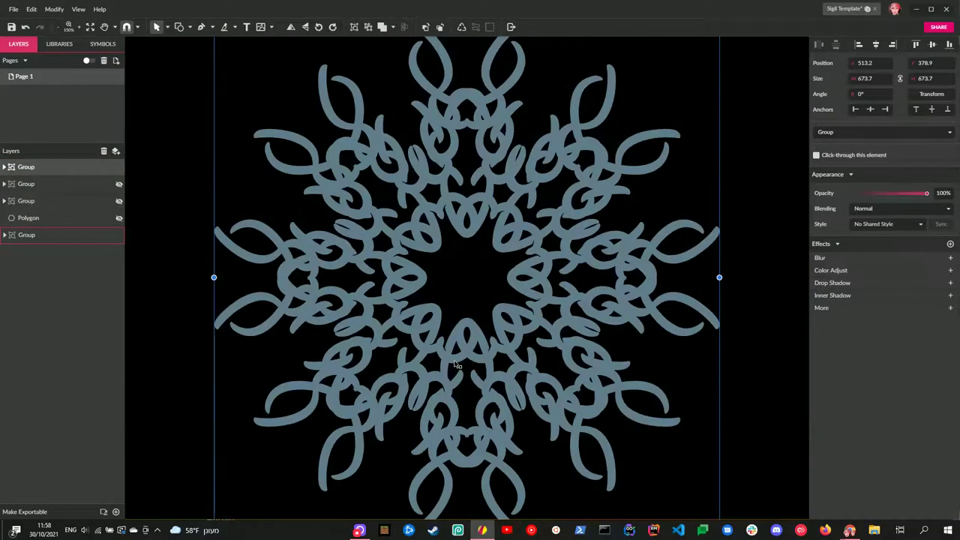
{"action": "scroll", "coordinate": [469, 300], "scroll_direction": "down", "scroll_amount": 1}
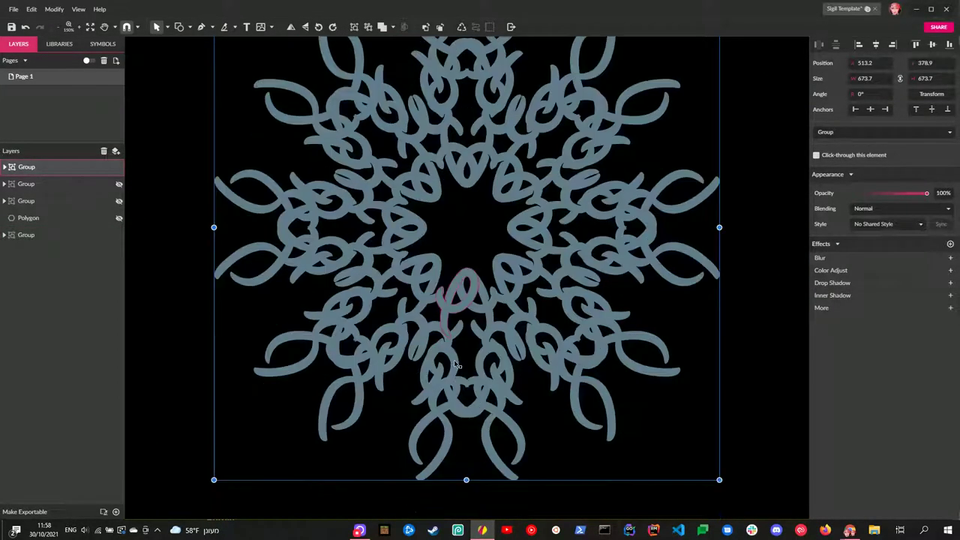
{"action": "double_click", "coordinate": [462, 291]}
{"action": "left_click", "coordinate": [485, 296]}
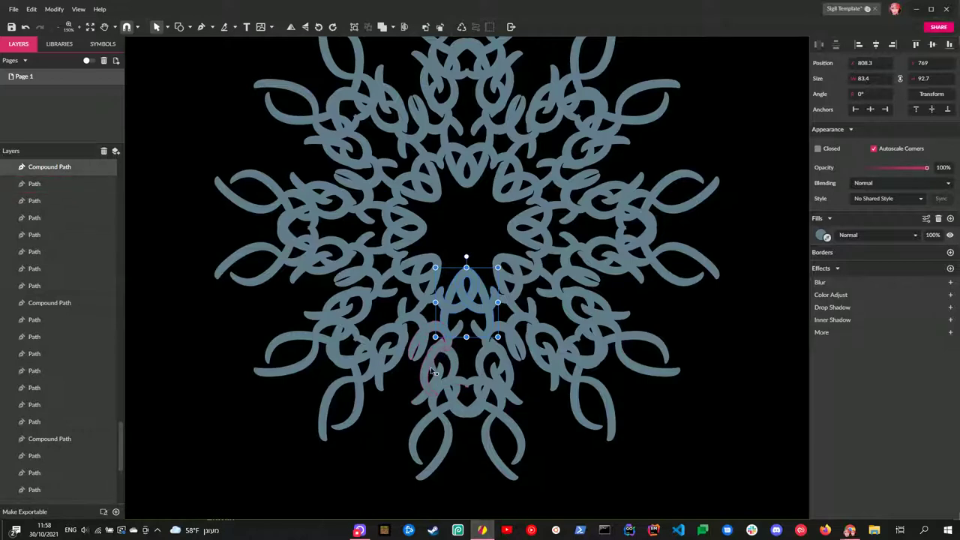
{"action": "left_click", "coordinate": [468, 359], "text": "shift"}
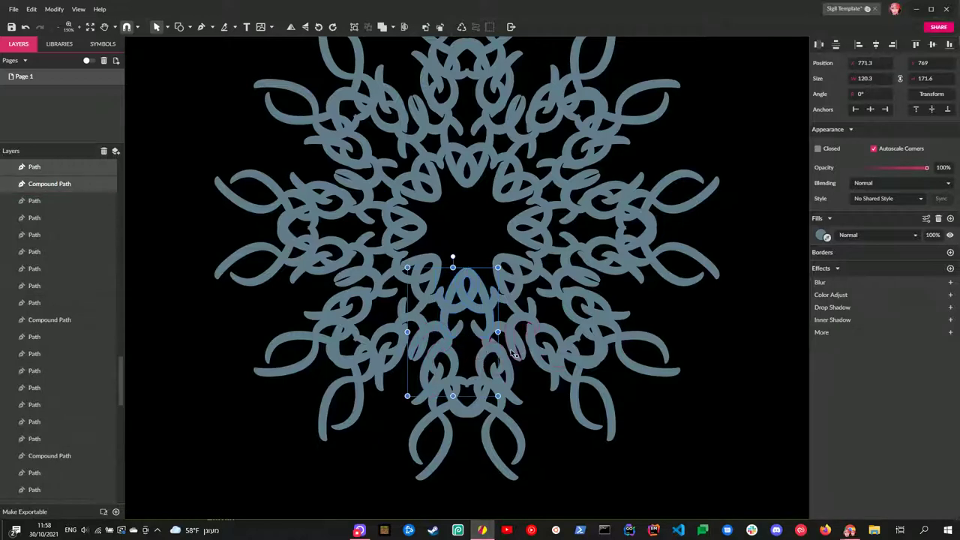
{"action": "left_click", "coordinate": [512, 376], "text": "shift"}
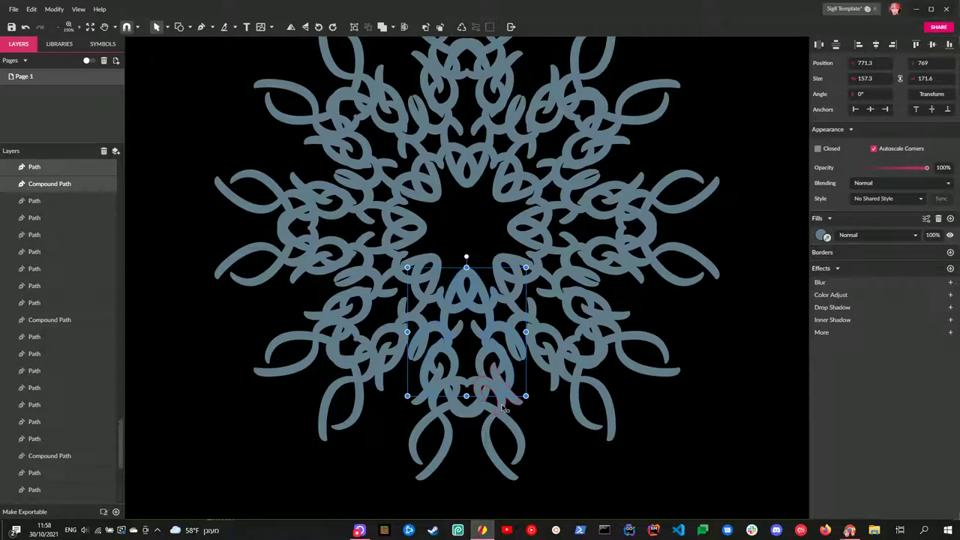
{"action": "left_click", "coordinate": [505, 409], "text": "shift"}
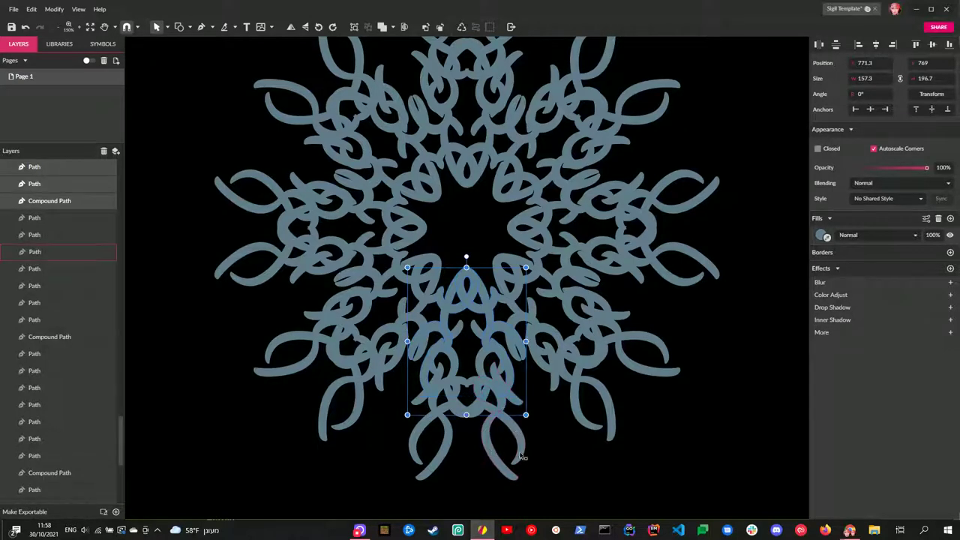
{"action": "left_click", "coordinate": [512, 430], "text": "shift"}
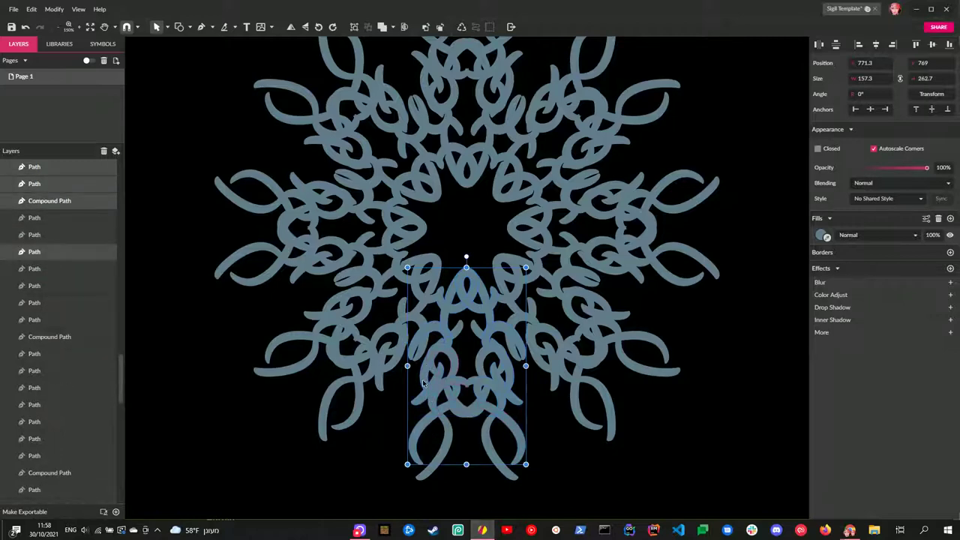
{"action": "left_click", "coordinate": [446, 455], "text": "shift"}
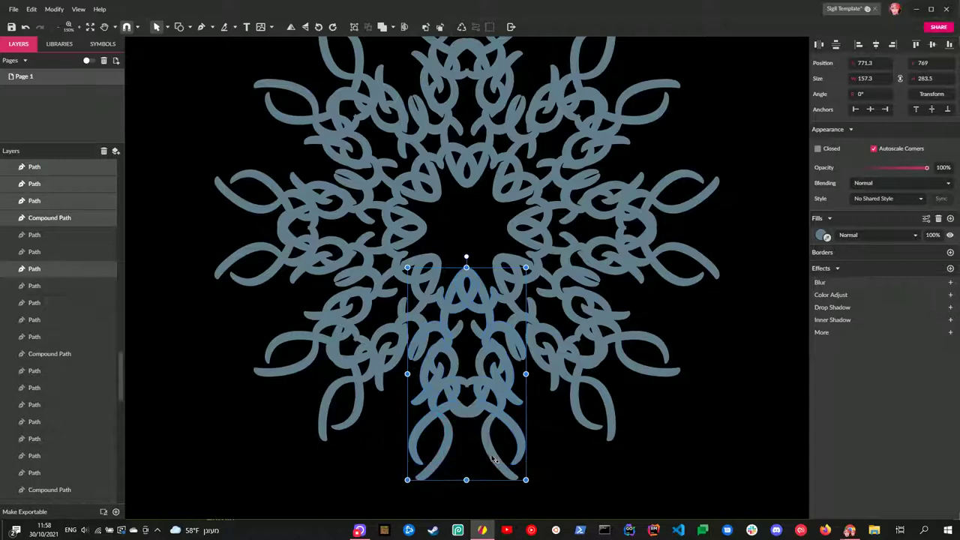
{"action": "scroll", "coordinate": [720, 272], "scroll_direction": "down", "scroll_amount": 5}
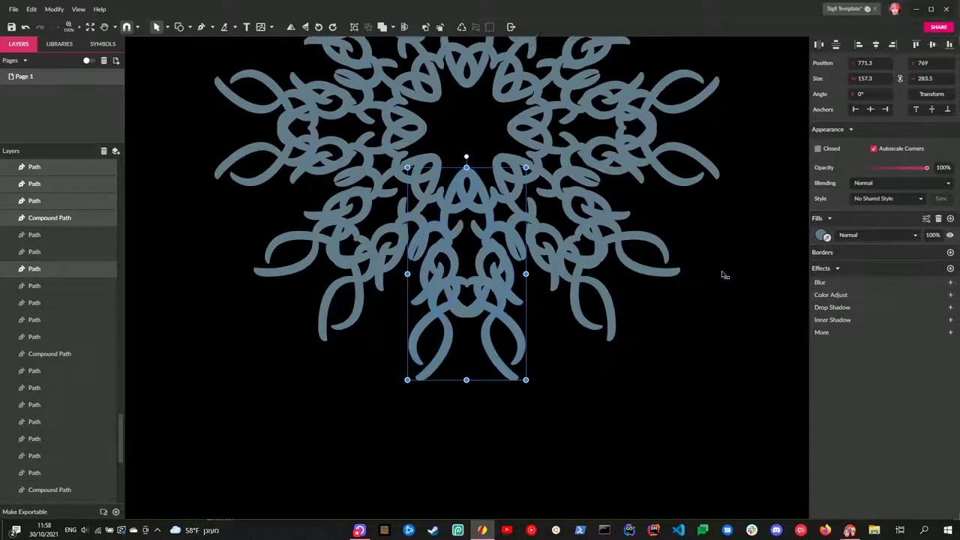
{"action": "scroll", "coordinate": [721, 259], "scroll_direction": "down", "scroll_amount": 3}
{"action": "left_click", "coordinate": [828, 237]}
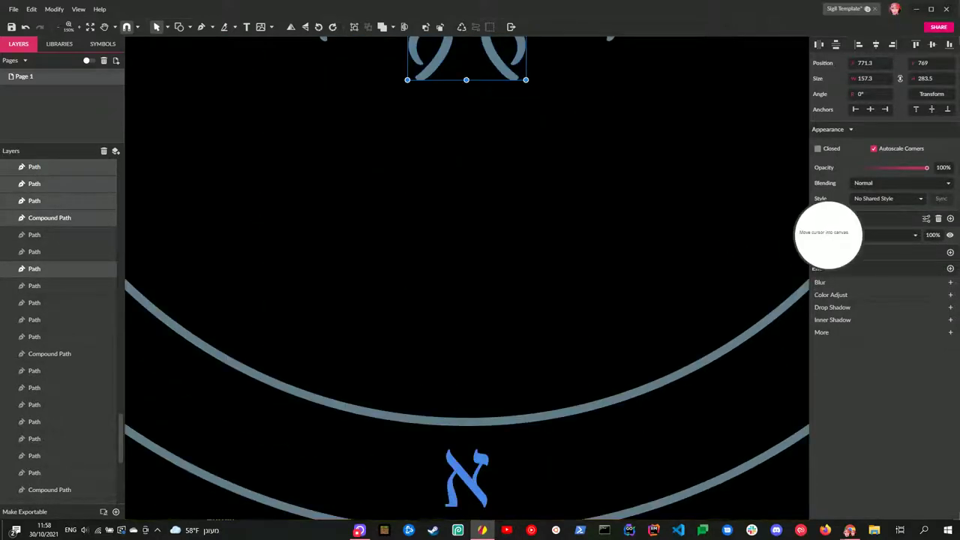
{"action": "left_click", "coordinate": [482, 457]}
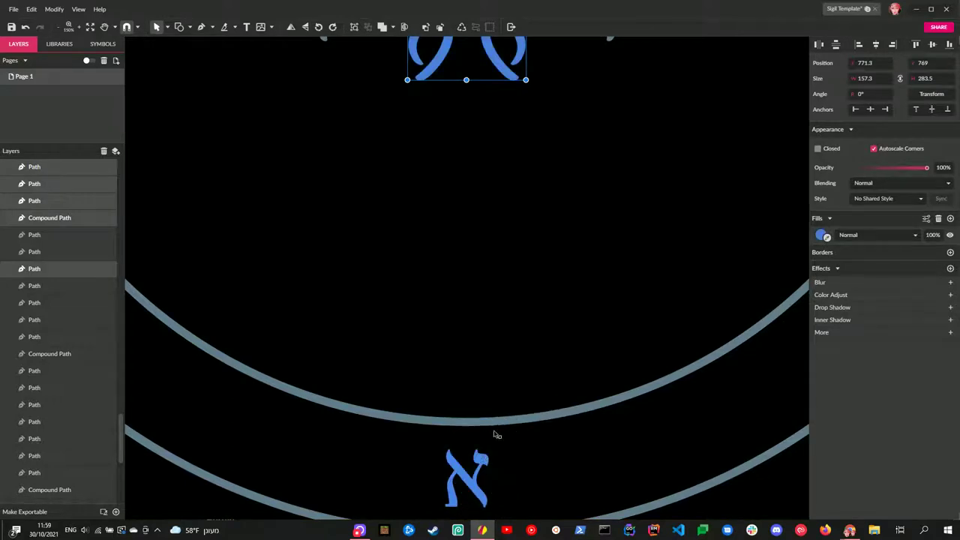
Group the blue strokes of the lowest arm and move that group to the front within the rosette group
{"action": "scroll", "coordinate": [559, 332], "scroll_direction": "up", "scroll_amount": 4}
{"action": "scroll", "coordinate": [559, 333], "scroll_direction": "up", "scroll_amount": 2}
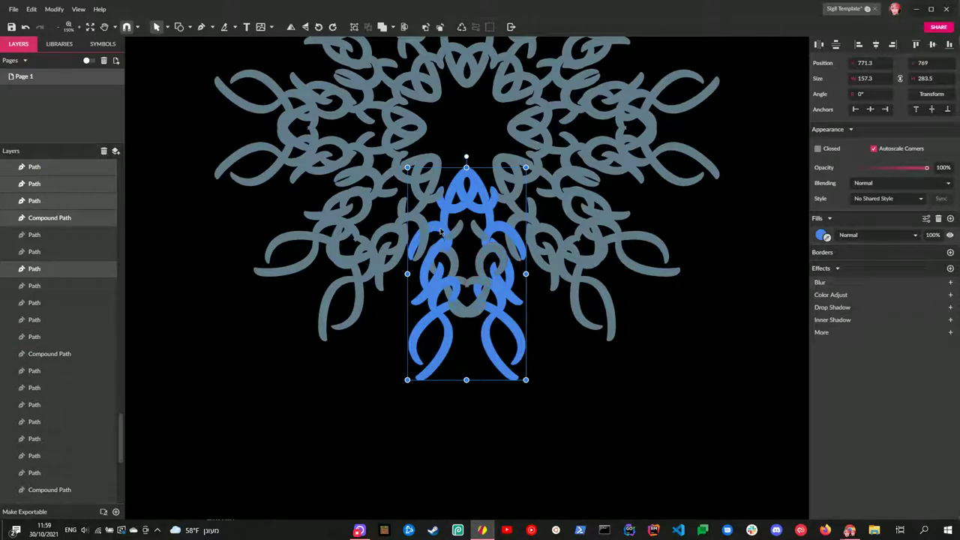
{"action": "key", "text": "ctrl+g"}
{"action": "scroll", "coordinate": [63, 249], "scroll_direction": "up", "scroll_amount": 4}
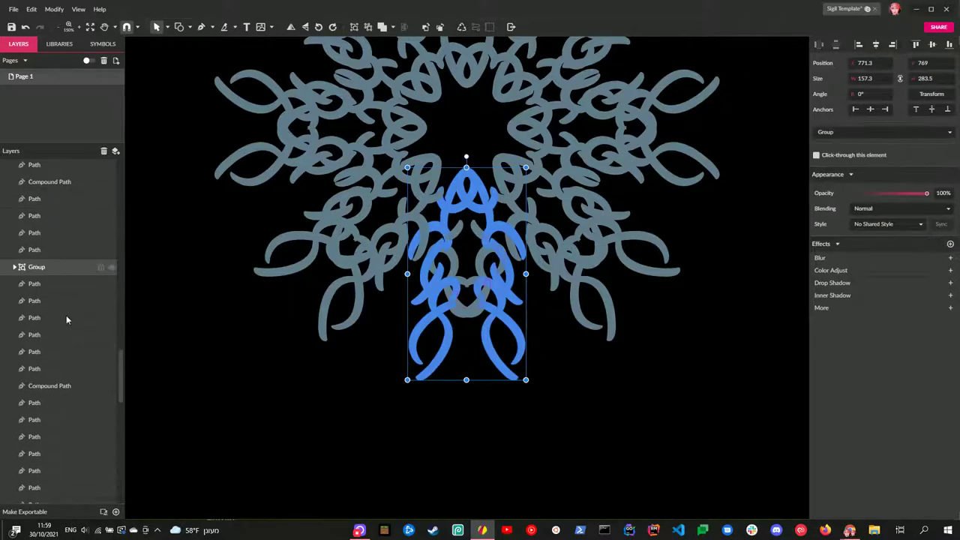
{"action": "left_click_drag", "start_coordinate": [34, 368], "coordinate": [50, 177]}
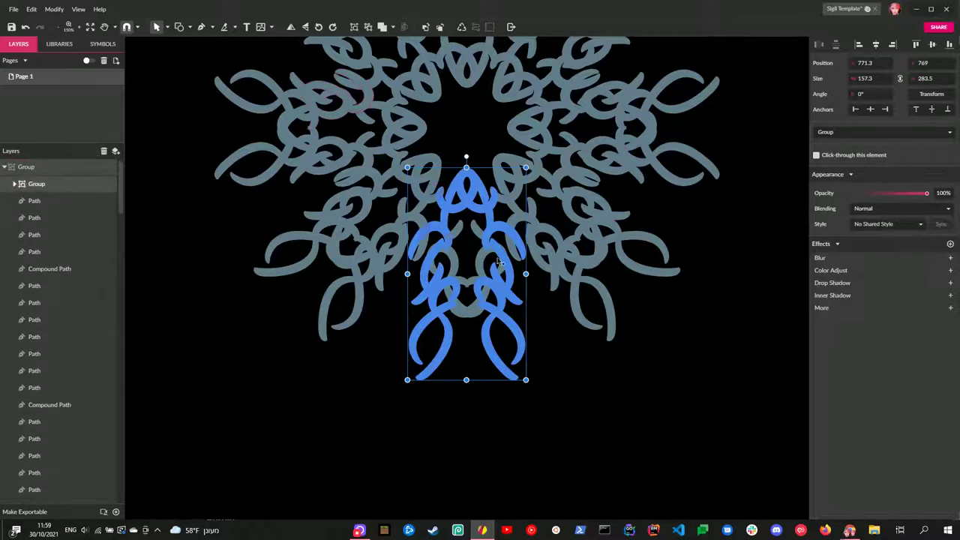
{"action": "left_click", "coordinate": [650, 379]}
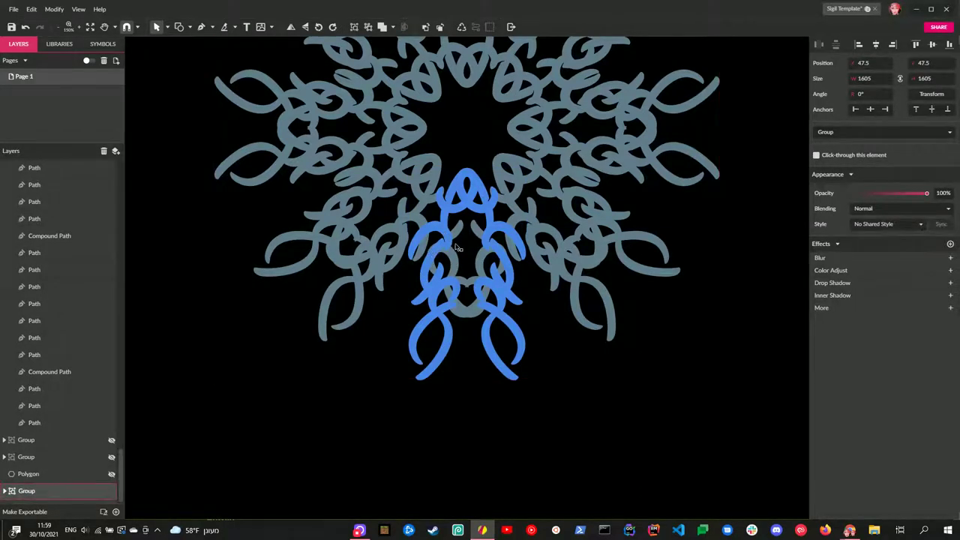
Fill the two outer curved strokes near the tips of the blue arm with the rosette's grey-blue
{"action": "left_click", "coordinate": [454, 259]}
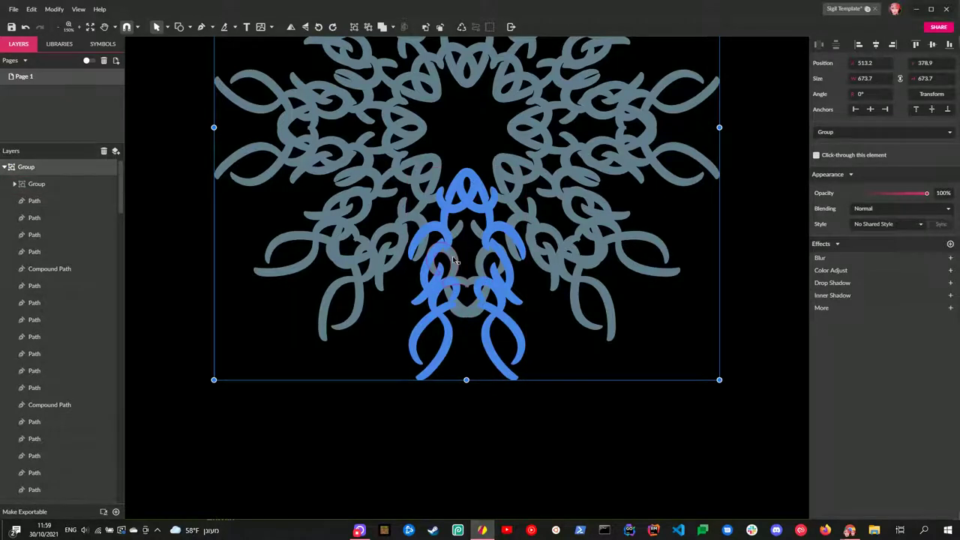
{"action": "double_click", "coordinate": [451, 217]}
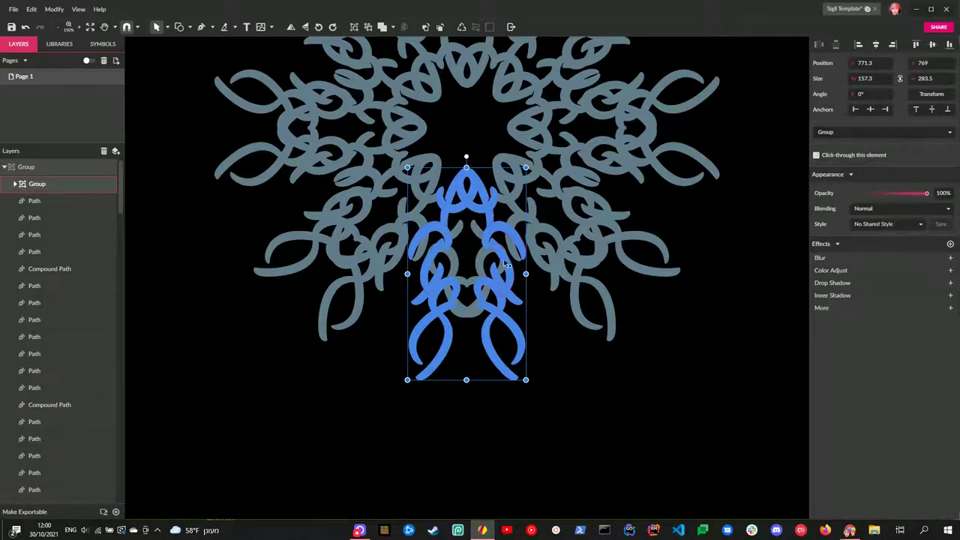
{"action": "double_click", "coordinate": [448, 311]}
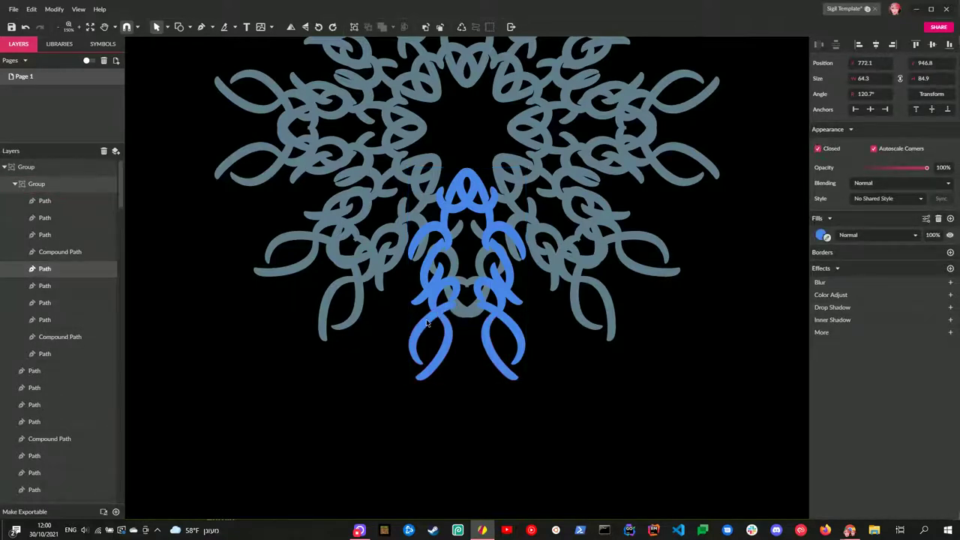
{"action": "left_click", "coordinate": [56, 255]}
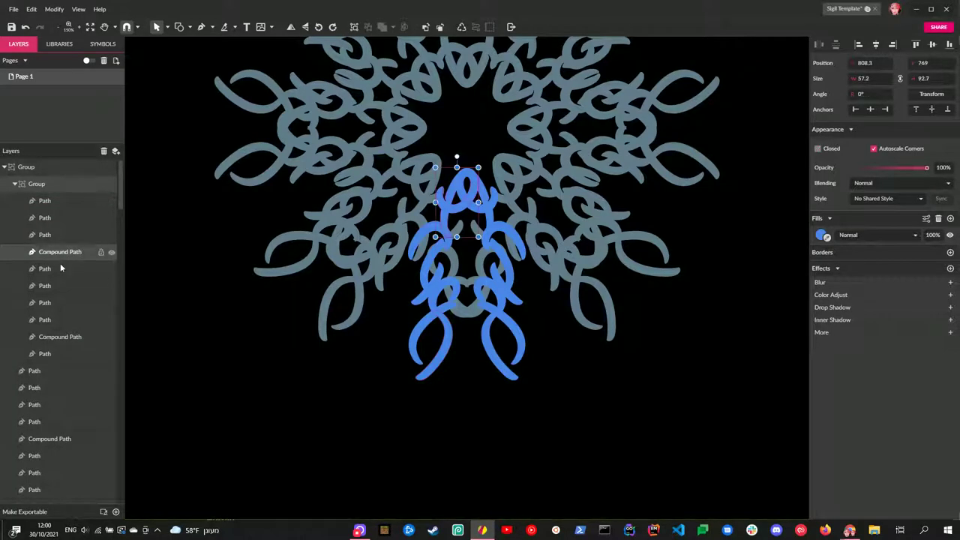
{"action": "left_click", "coordinate": [423, 331]}
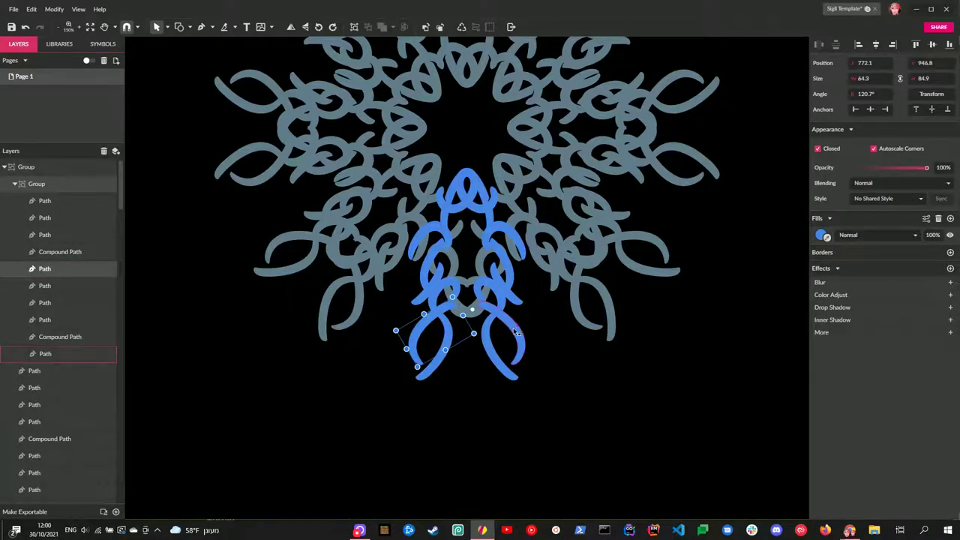
{"action": "left_click", "coordinate": [520, 330], "text": "shift"}
{"action": "left_click", "coordinate": [830, 237]}
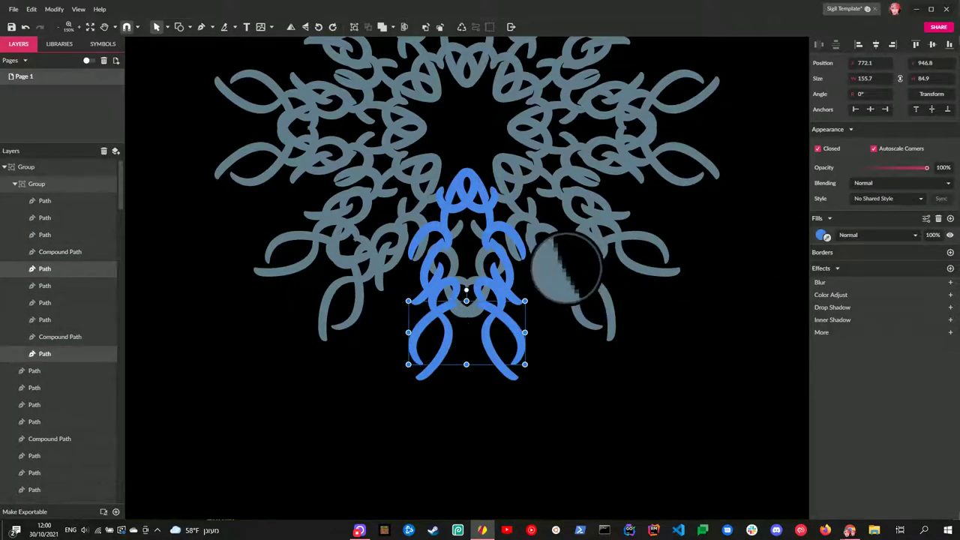
Move the two grey-blue strokes out of the blue arm group, placing them behind it within the rosette group
{"action": "scroll", "coordinate": [30, 287], "scroll_direction": "down", "scroll_amount": 1}
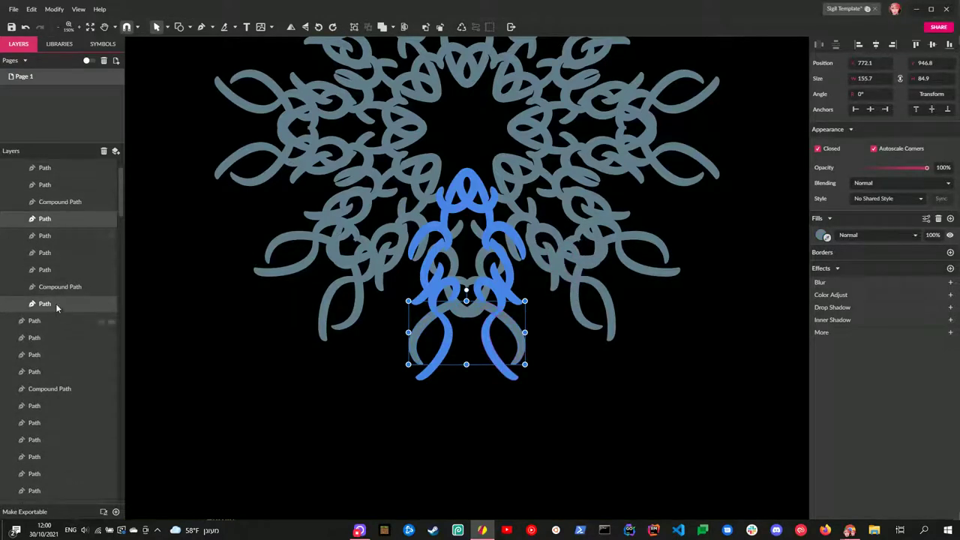
{"action": "left_click_drag", "start_coordinate": [56, 303], "coordinate": [60, 329]}
{"action": "left_click", "coordinate": [318, 418]}
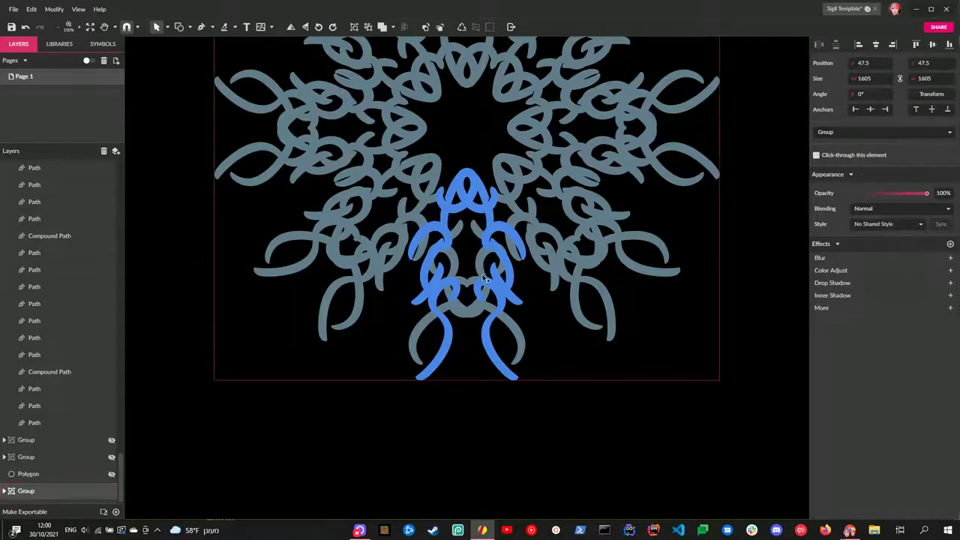
{"action": "scroll", "coordinate": [484, 286], "scroll_direction": "up", "scroll_amount": 3}
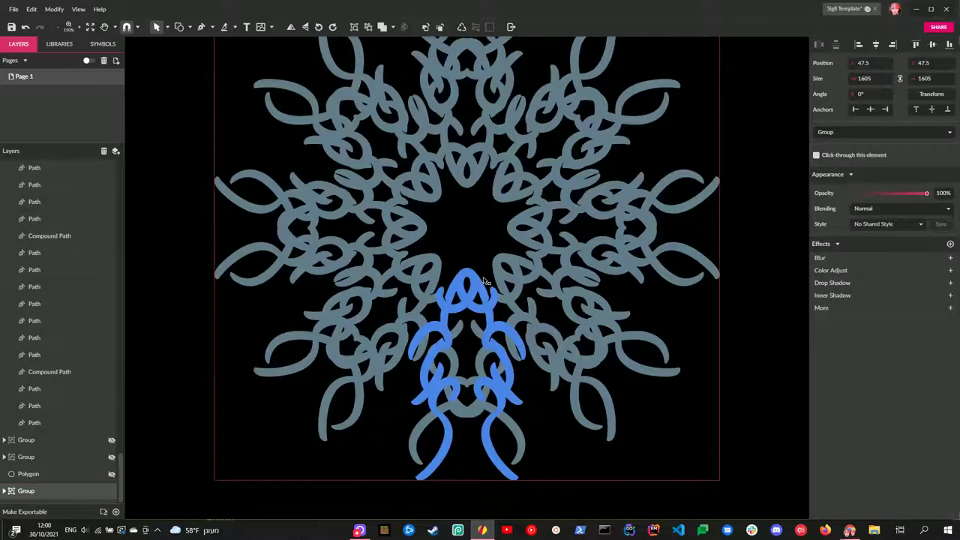
{"action": "scroll", "coordinate": [484, 281], "scroll_direction": "down", "scroll_amount": 2}
{"action": "scroll", "coordinate": [484, 282], "scroll_direction": "up", "scroll_amount": 3}
{"action": "scroll", "coordinate": [484, 281], "scroll_direction": "down", "scroll_amount": 1}
{"action": "scroll", "coordinate": [484, 282], "scroll_direction": "down", "scroll_amount": 1}
{"action": "scroll", "coordinate": [483, 282], "scroll_direction": "up", "scroll_amount": 1}
{"action": "scroll", "coordinate": [484, 281], "scroll_direction": "down", "scroll_amount": 2}
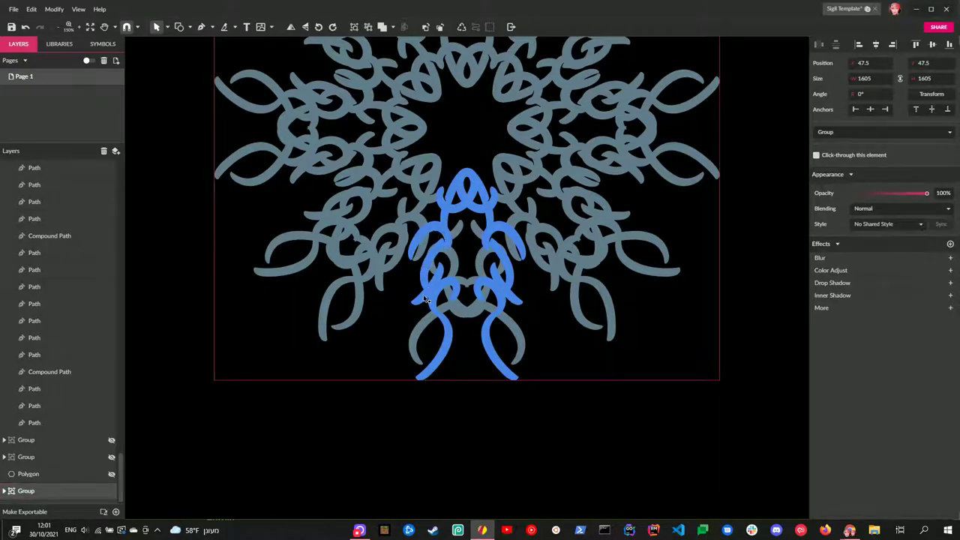
{"action": "left_click", "coordinate": [449, 286]}
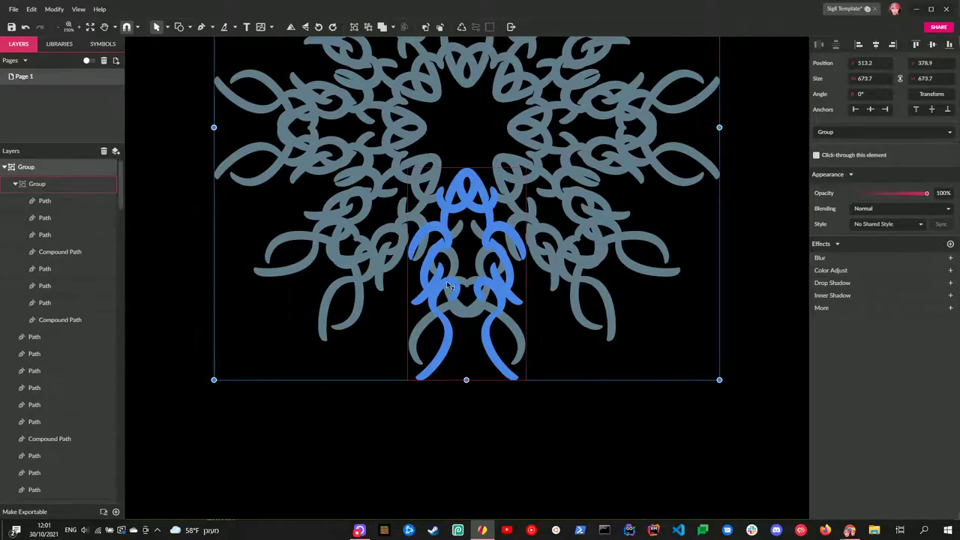
{"action": "double_click", "coordinate": [428, 276]}
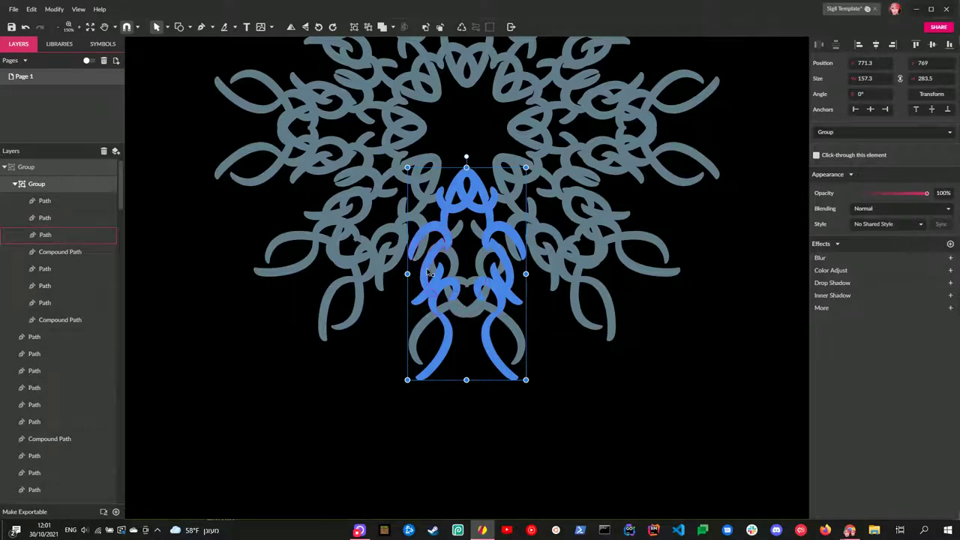
{"action": "left_click", "coordinate": [450, 288]}
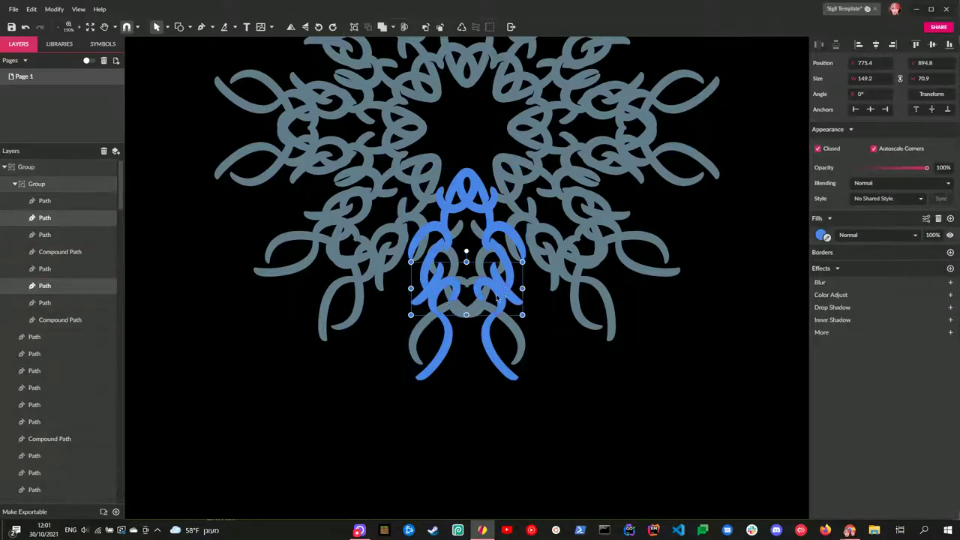
{"action": "left_click", "coordinate": [422, 291]}
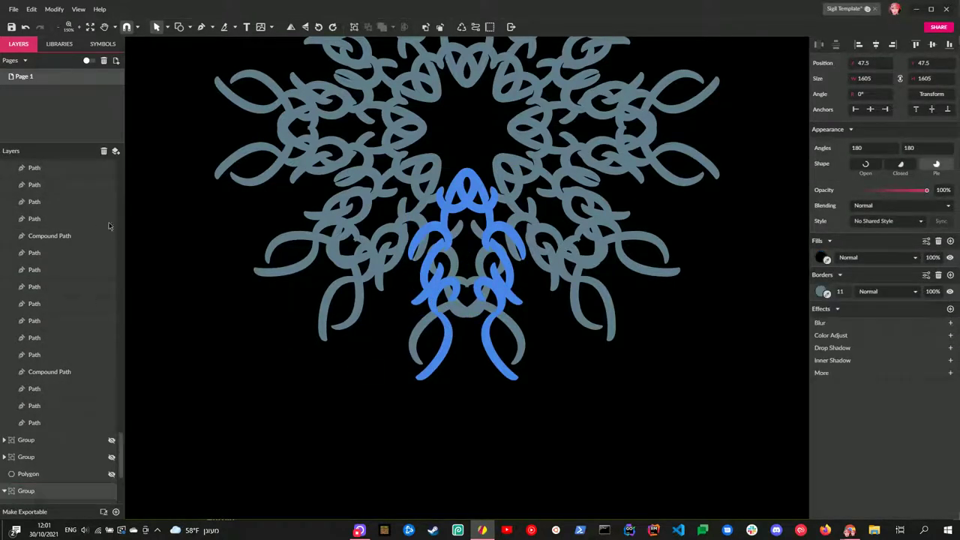
{"action": "left_click", "coordinate": [176, 236]}
Fill the blue arm's four lower letter strokes with the rosette's grey-blue and move them out of the blue group, behind it
{"action": "left_click", "coordinate": [441, 298]}
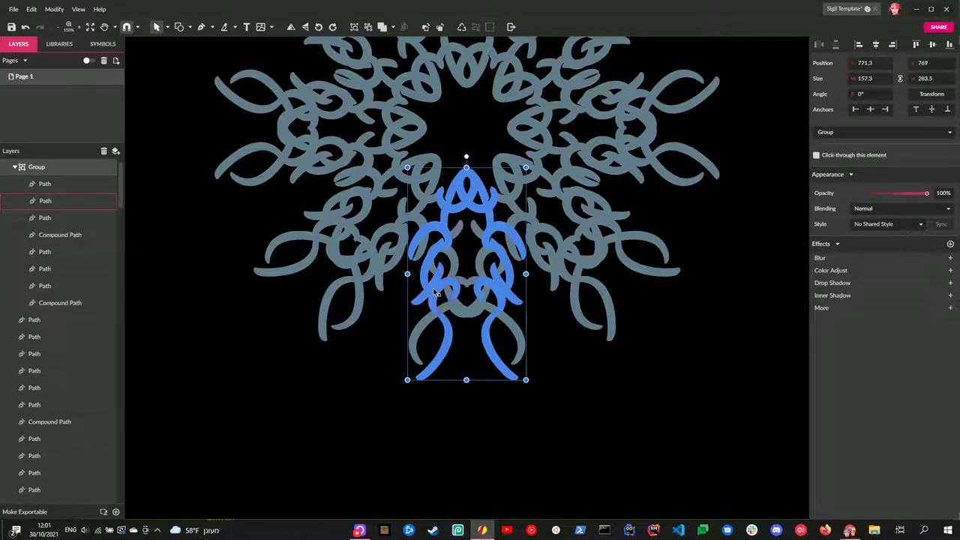
{"action": "left_click", "coordinate": [441, 299]}
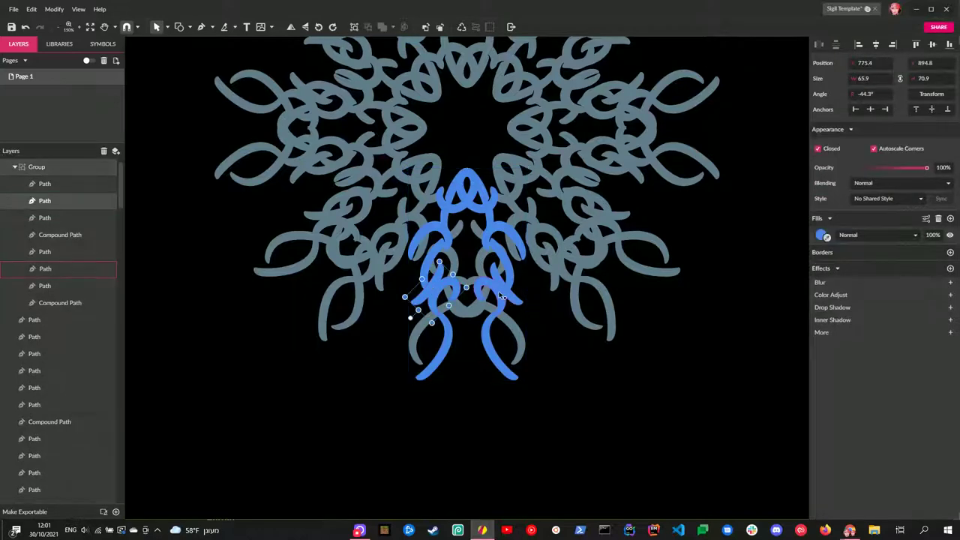
{"action": "left_click", "coordinate": [457, 334], "text": "shift"}
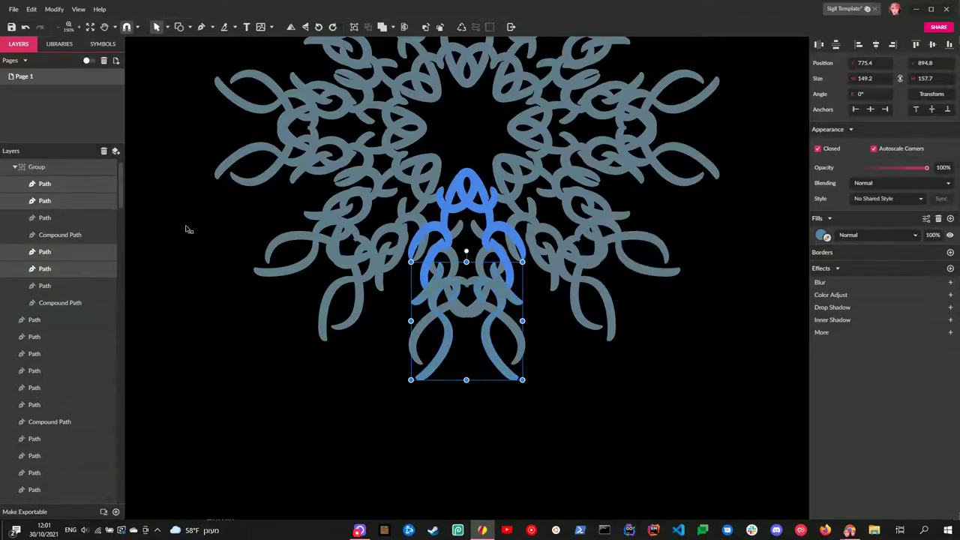
{"action": "left_click_drag", "start_coordinate": [64, 253], "coordinate": [73, 332]}
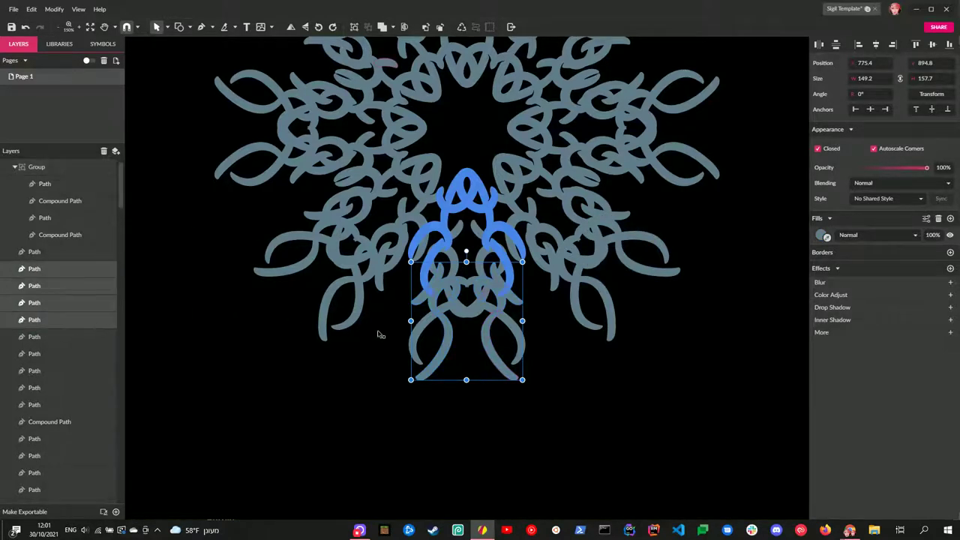
Select the lowest arm's inner curls, lower central strokes and outer curved strokes, and fill them with the arm's bright blue
{"action": "left_click", "coordinate": [450, 259]}
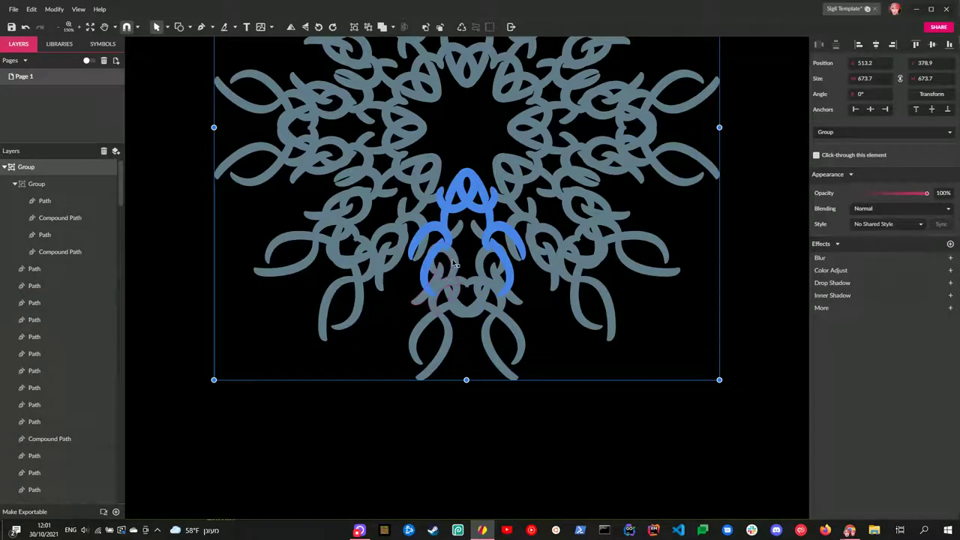
{"action": "double_click", "coordinate": [454, 263]}
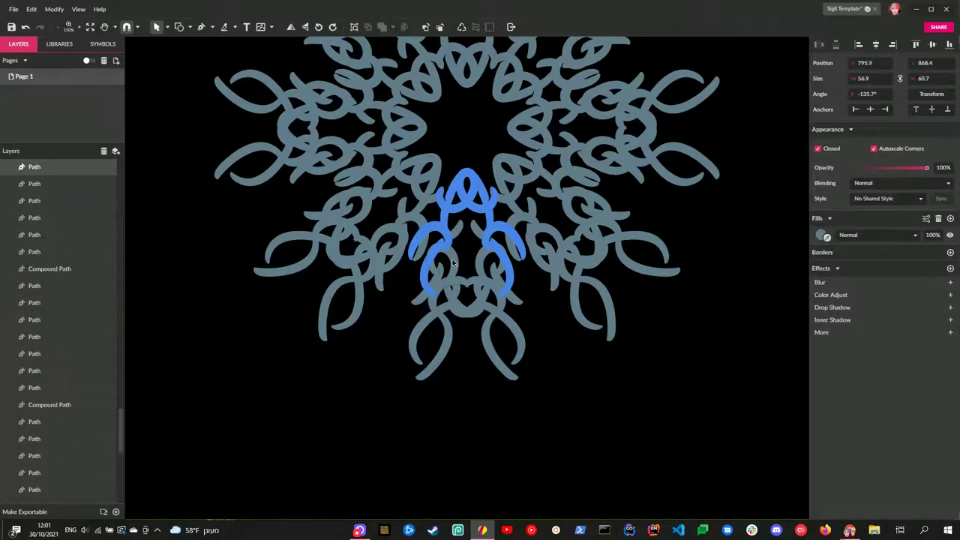
{"action": "key", "text": "Escape"}
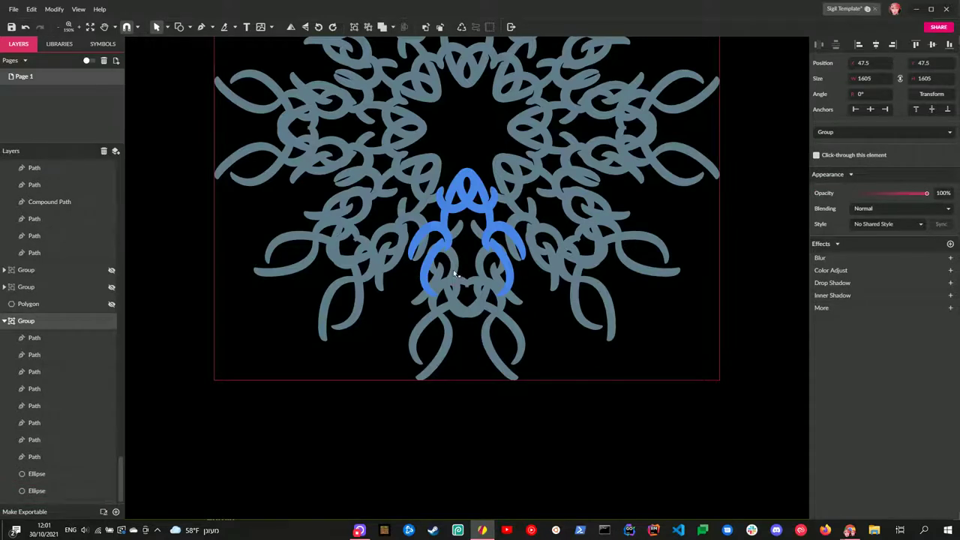
{"action": "double_click", "coordinate": [456, 265]}
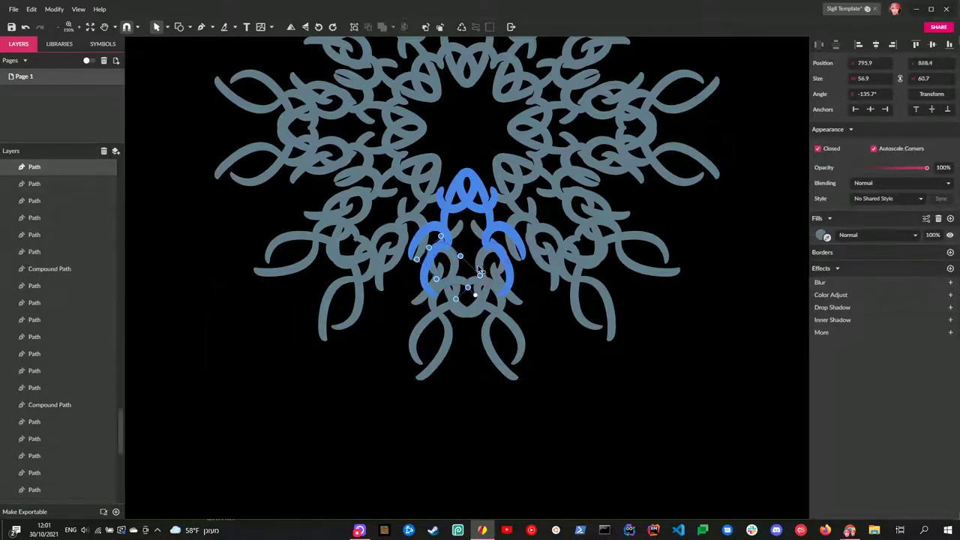
{"action": "key", "text": "Escape"}
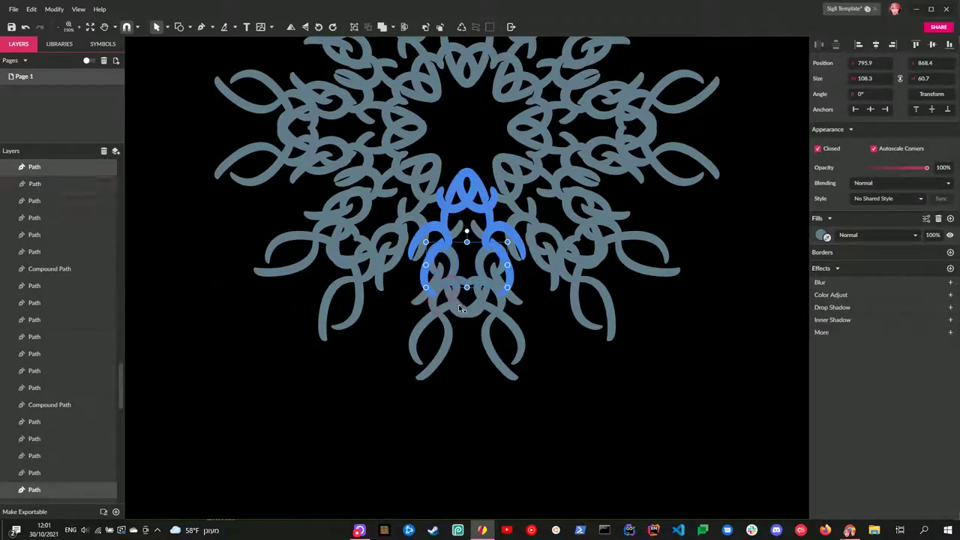
{"action": "left_click", "coordinate": [461, 309], "text": "shift"}
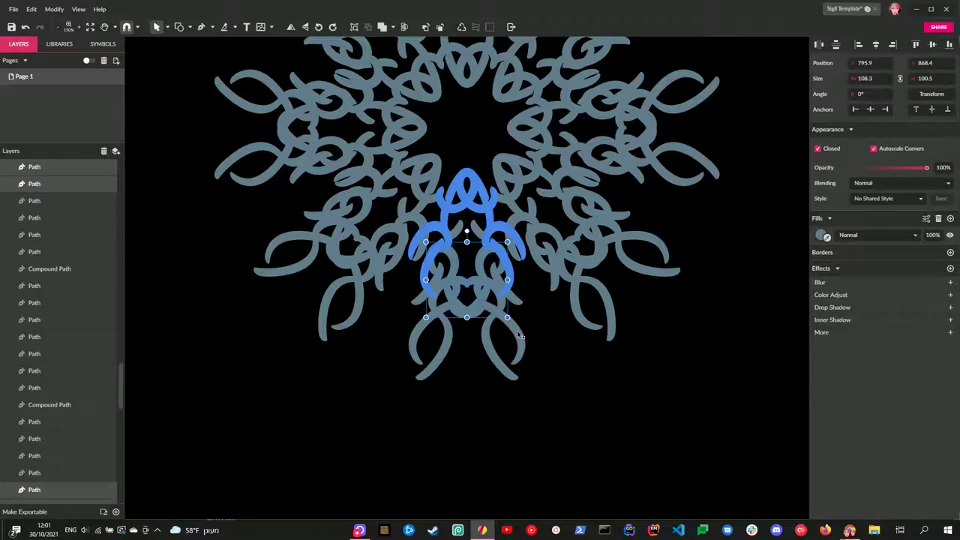
{"action": "left_click", "coordinate": [439, 333], "text": "shift"}
{"action": "left_click", "coordinate": [423, 336], "text": "shift"}
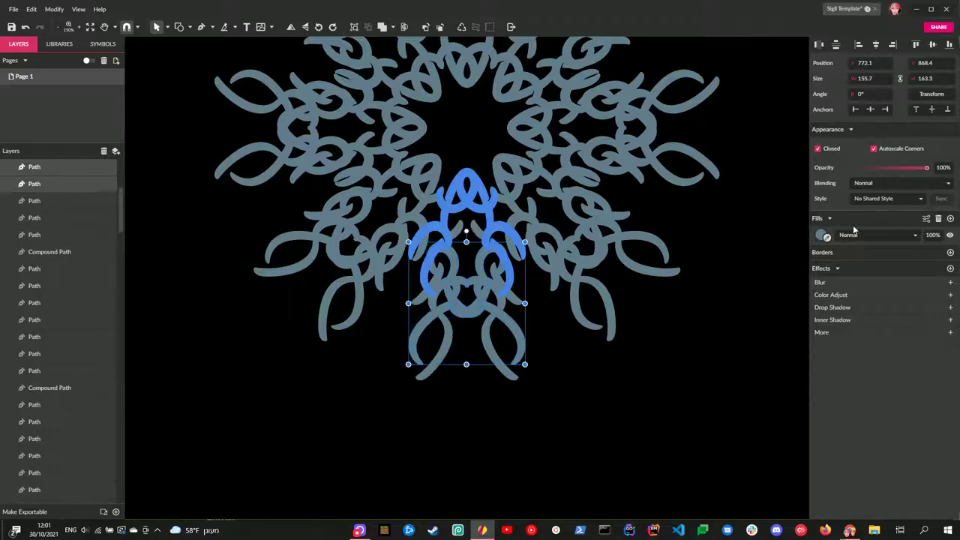
{"action": "left_click_drag", "start_coordinate": [824, 235], "coordinate": [484, 204]}
Move the newly blue strokes up in the rosette group so they sit in front of the grey-blue strokes
{"action": "scroll", "coordinate": [21, 245], "scroll_direction": "up", "scroll_amount": 4}
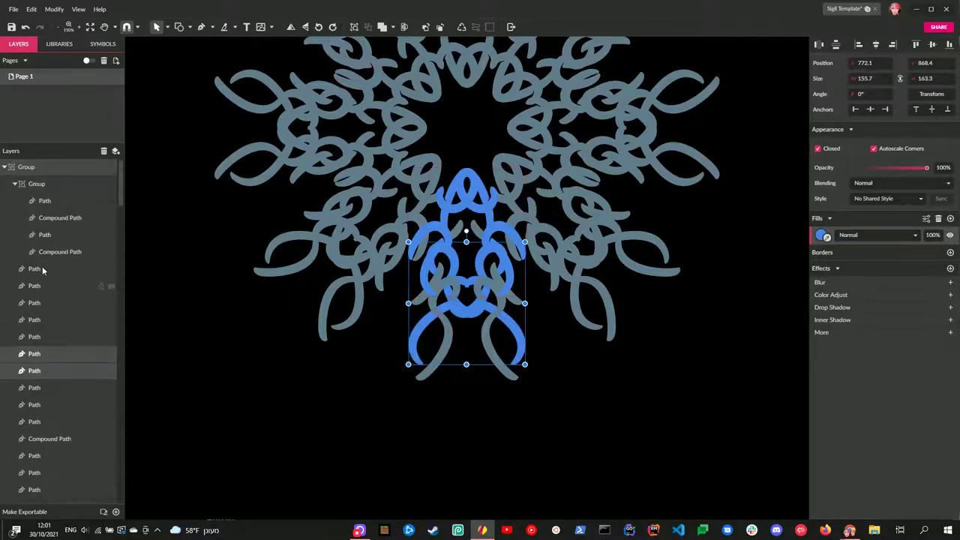
{"action": "left_click_drag", "start_coordinate": [57, 355], "coordinate": [73, 262]}
{"action": "left_click", "coordinate": [345, 400]}
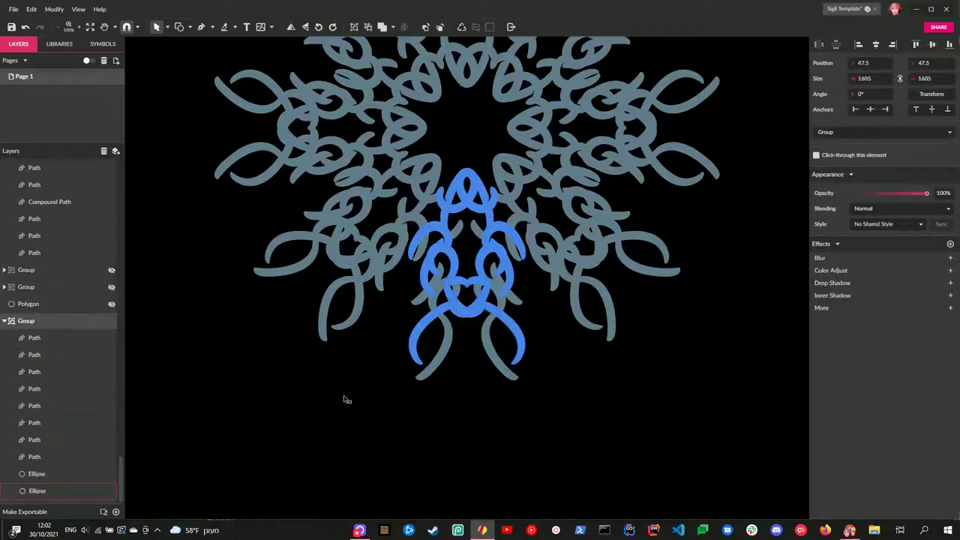
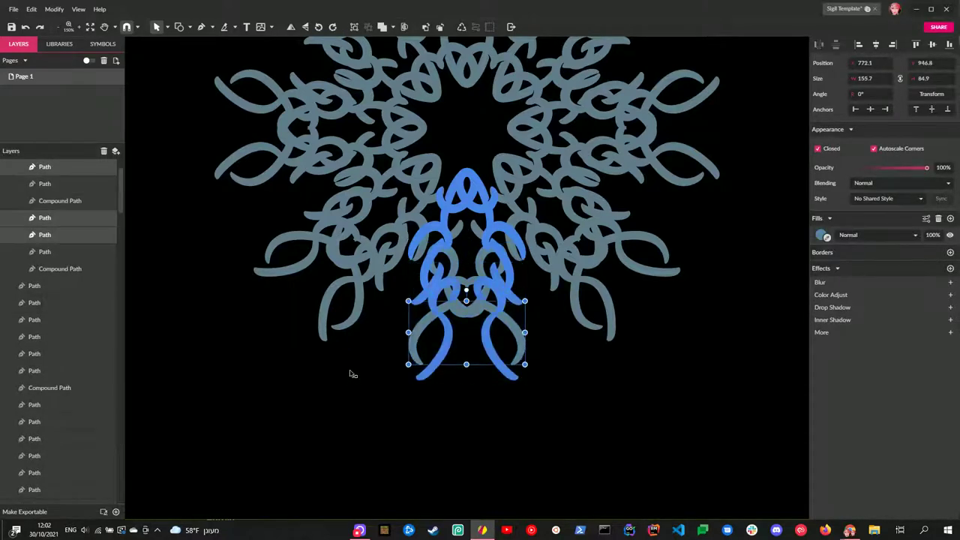
Collapse the rosette's nested groups and delete the entire rosette group
{"action": "scroll", "coordinate": [57, 248], "scroll_direction": "up", "scroll_amount": 2}
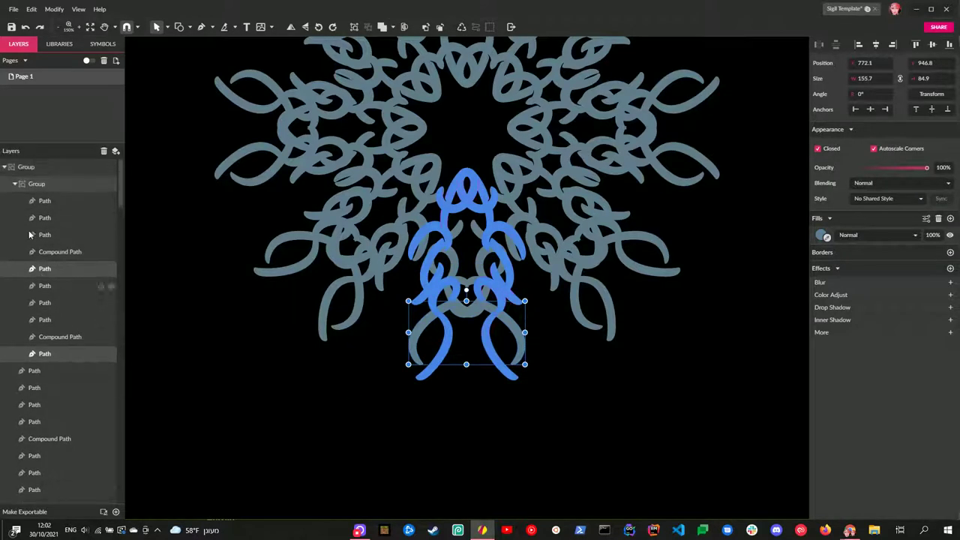
{"action": "left_click", "coordinate": [14, 184]}
{"action": "left_click", "coordinate": [4, 166]}
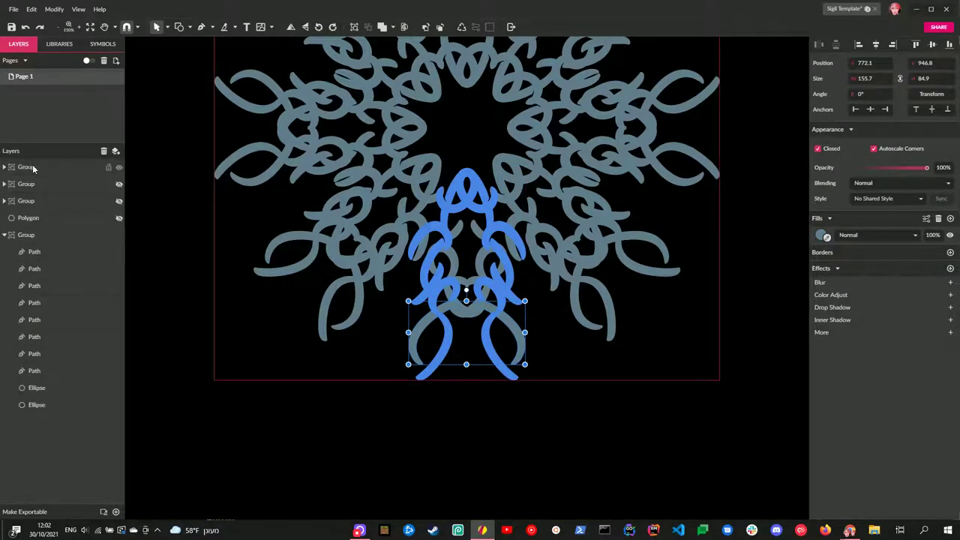
{"action": "left_click", "coordinate": [32, 170]}
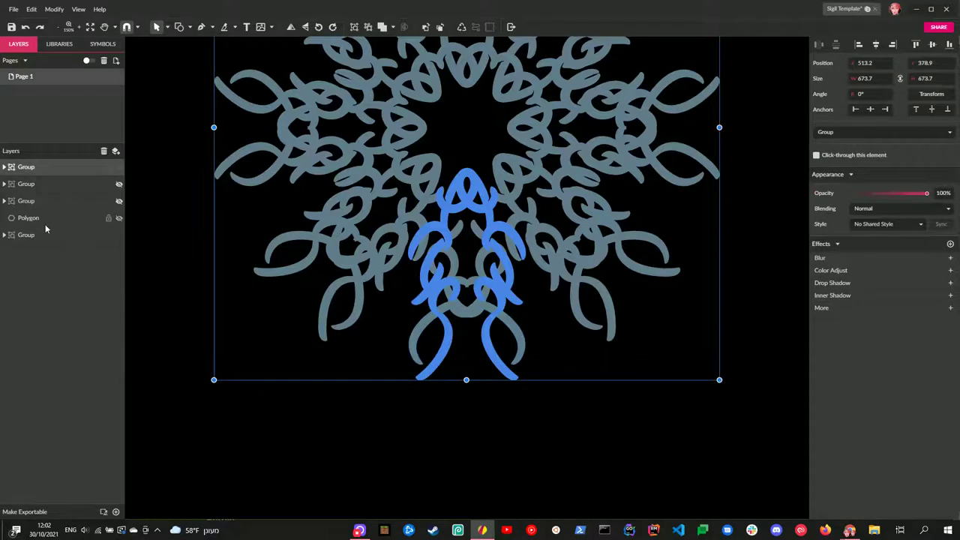
{"action": "key", "text": "Delete"}
Show the hidden group of connected blue letters, duplicate it and hide the original as a backup
{"action": "left_click", "coordinate": [119, 167]}
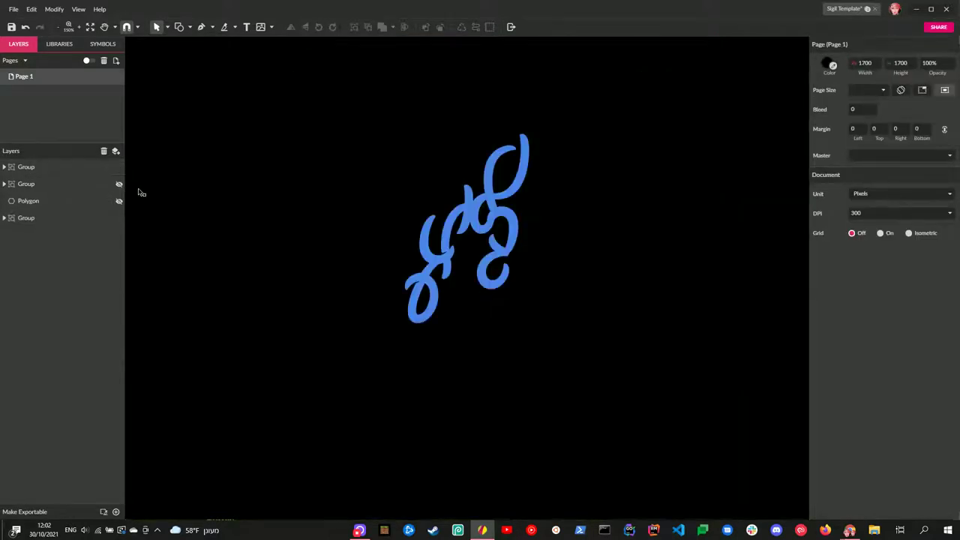
{"action": "left_click", "coordinate": [496, 281]}
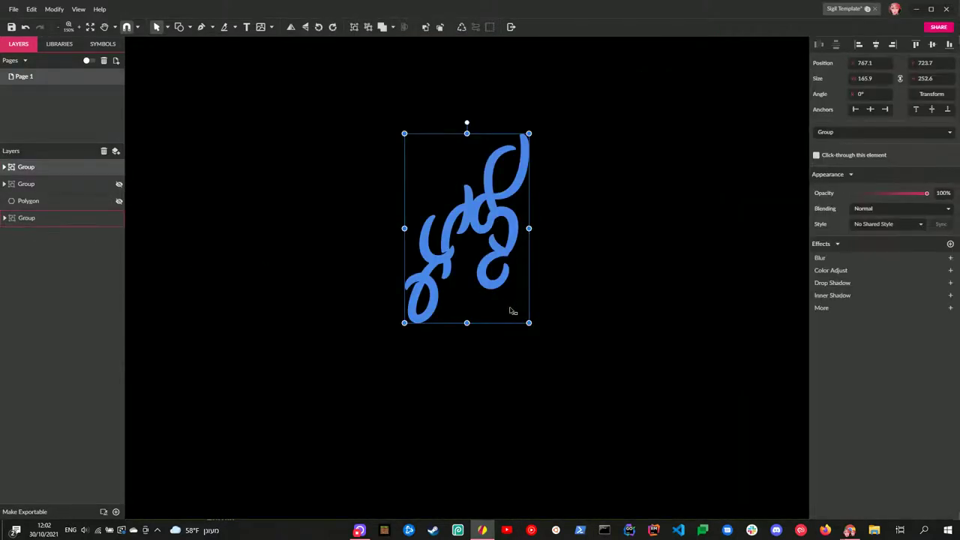
{"action": "key", "text": "ctrl+d"}
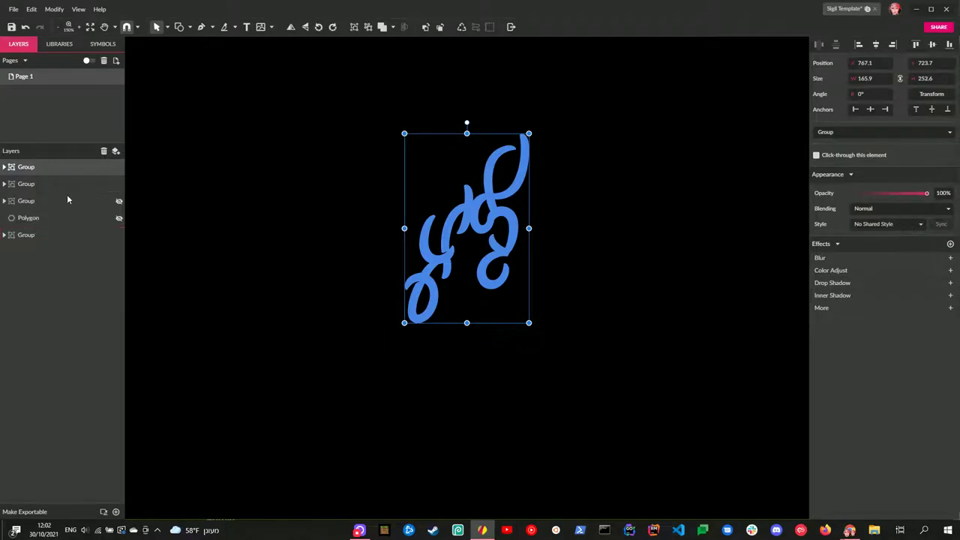
{"action": "left_click", "coordinate": [119, 200]}
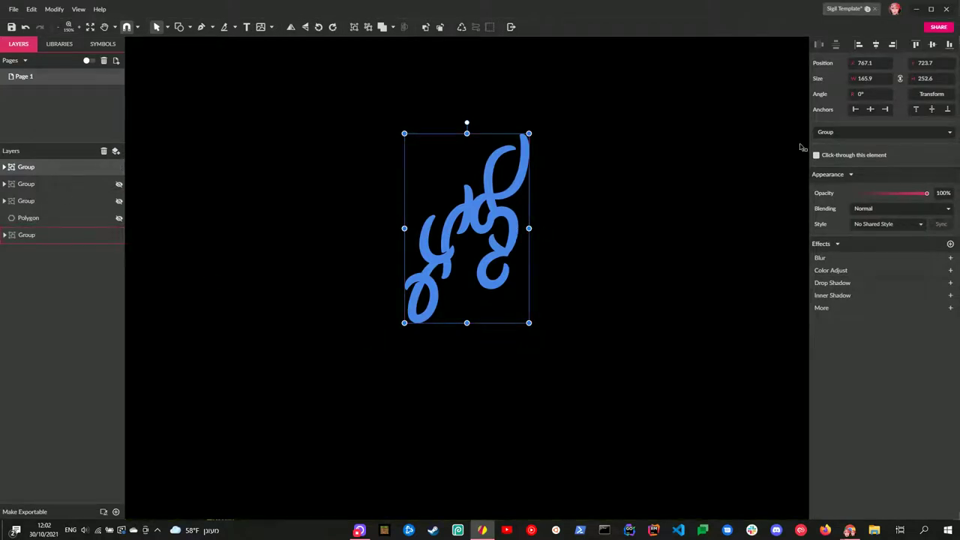
Set the visible letter group's angle to 21.8° and duplicate the rotated group in place
{"action": "left_click", "coordinate": [861, 94]}
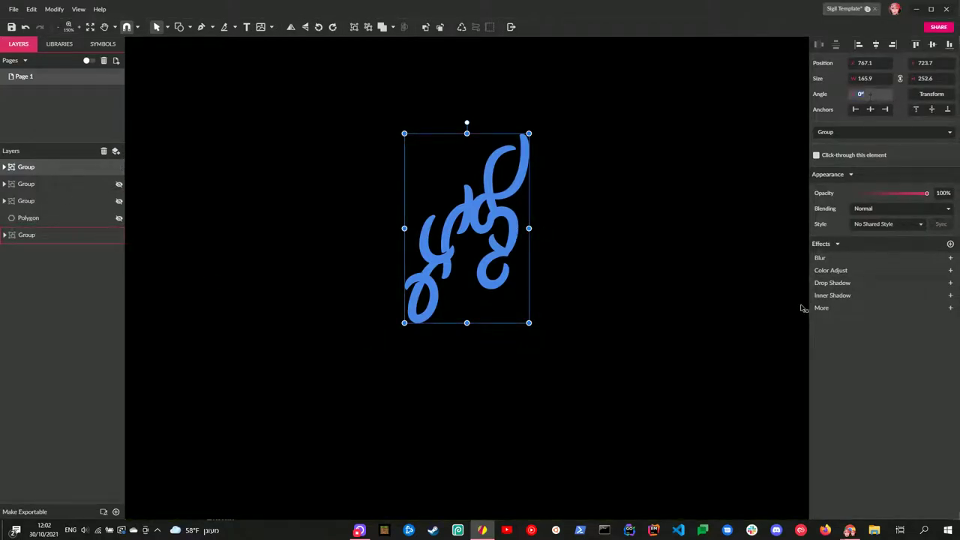
{"action": "key", "text": "Return"}
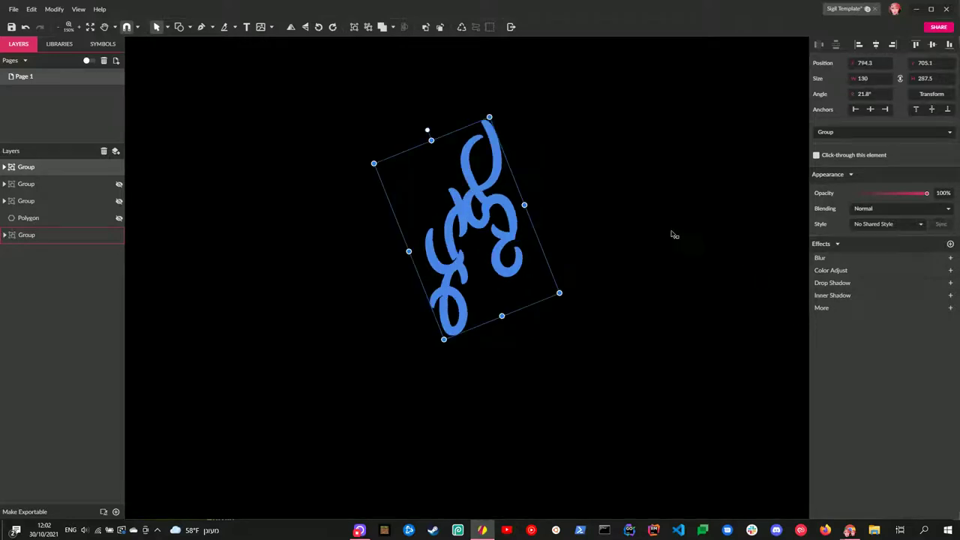
{"action": "left_click", "coordinate": [487, 193]}
{"action": "left_click", "coordinate": [485, 194]}
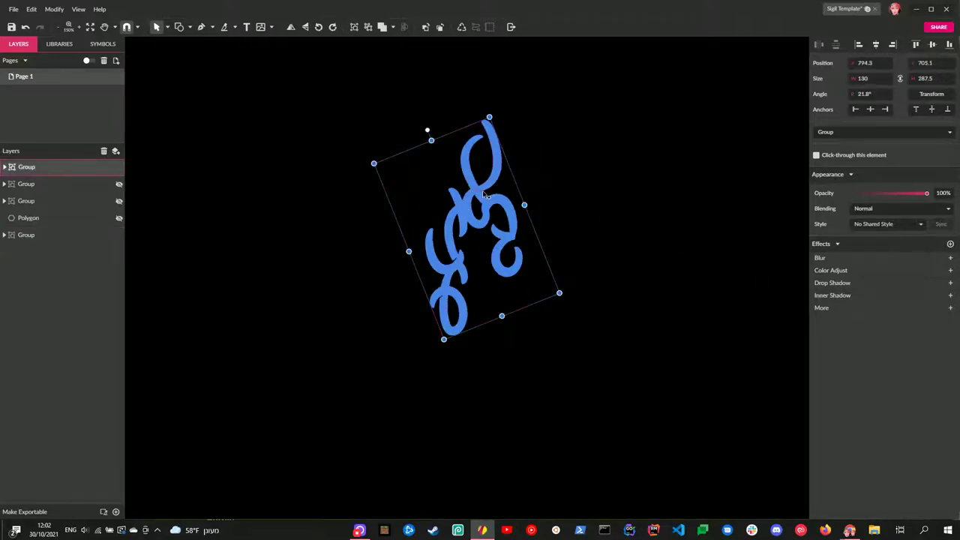
{"action": "key", "text": "ctrl+d"}
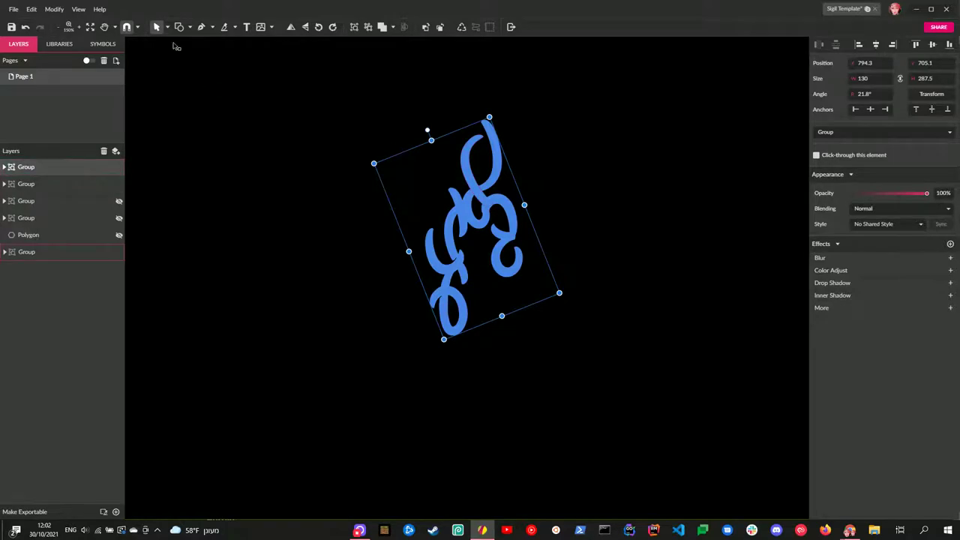
Flip the selected glyph group horizontally to mirror it against its overlapping copy
{"action": "left_click", "coordinate": [54, 9]}
{"action": "mouse_move", "coordinate": [75, 57]}
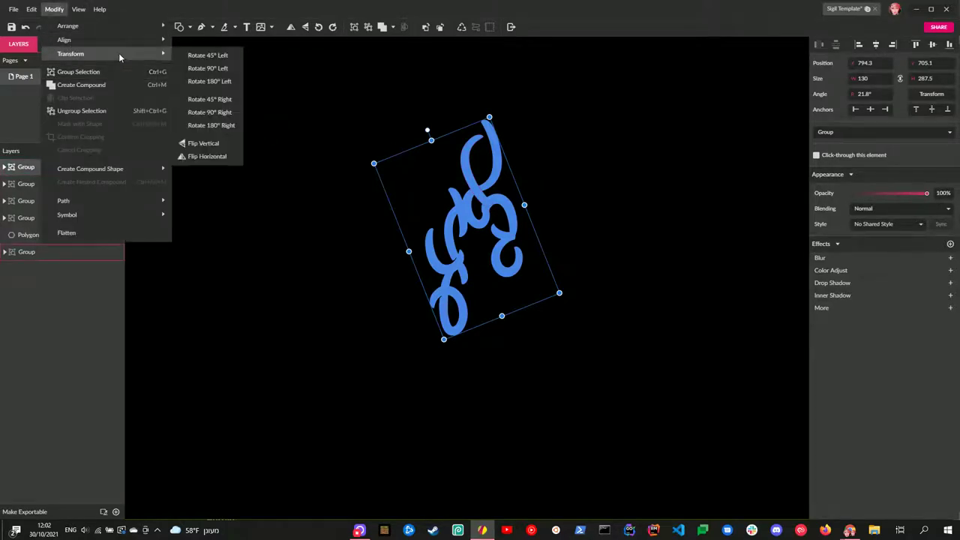
{"action": "left_click", "coordinate": [219, 156]}
{"action": "left_click", "coordinate": [664, 193]}
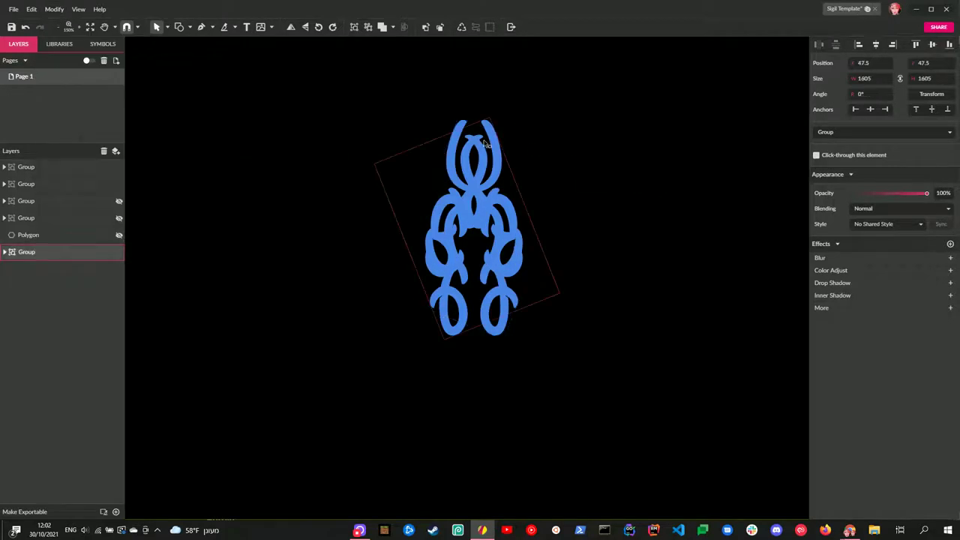
Try sliding the unflipped glyph group to the right along the horizontal axis to X 902.3
{"action": "left_click", "coordinate": [495, 148]}
{"action": "key", "text": "shift+Left"}
{"action": "key", "text": "shift+Left"}
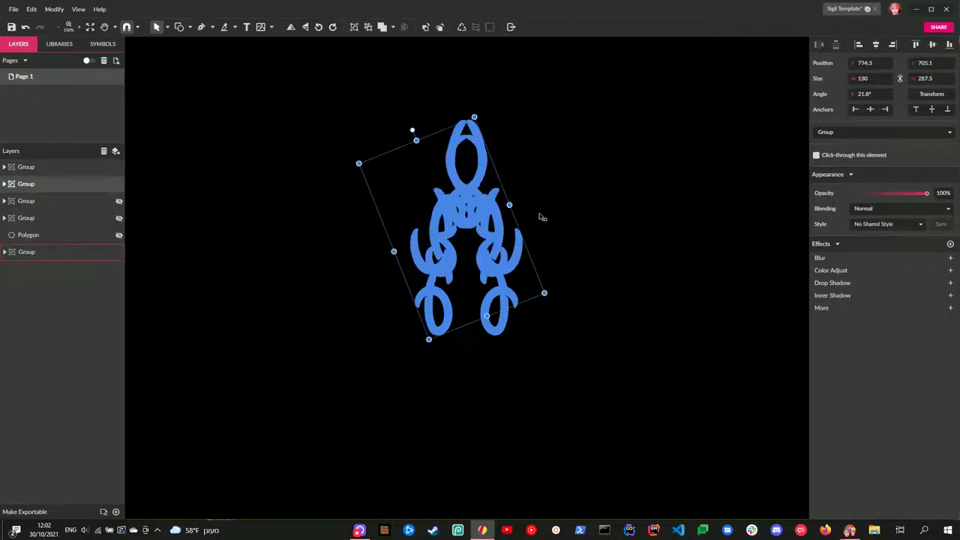
{"action": "key", "text": "shift+Right"}
{"action": "key", "text": "shift+Right"}
{"action": "key", "text": "shift+Right"}
{"action": "key", "text": "shift+Right"}
{"action": "key", "text": "shift+Right"}
{"action": "key", "text": "shift+Right"}
{"action": "key", "text": "shift+Right"}
{"action": "key", "text": "shift+Right"}
{"action": "key", "text": "shift+Right"}
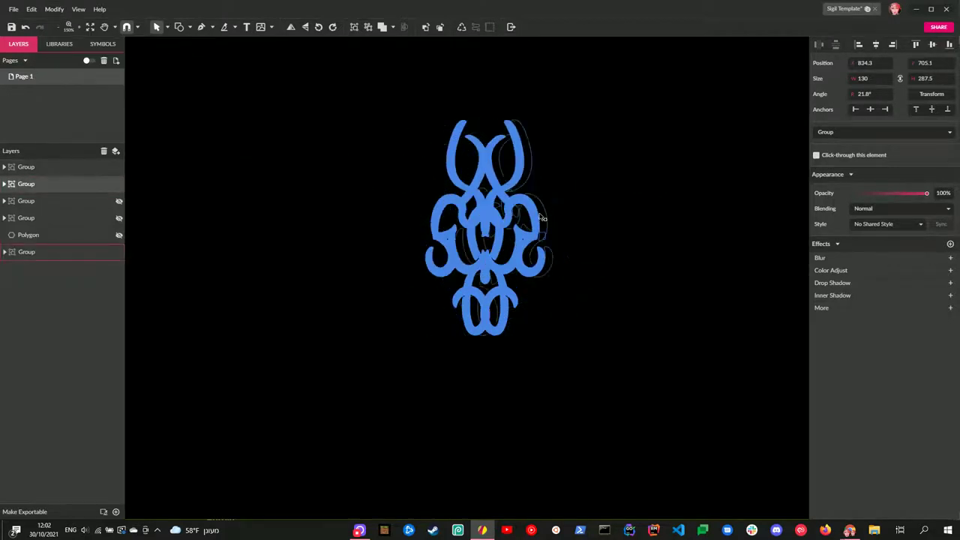
{"action": "key", "text": "shift+Right"}
{"action": "key", "text": "shift+Right"}
{"action": "key", "text": "shift+Right"}
{"action": "key", "text": "shift+Right"}
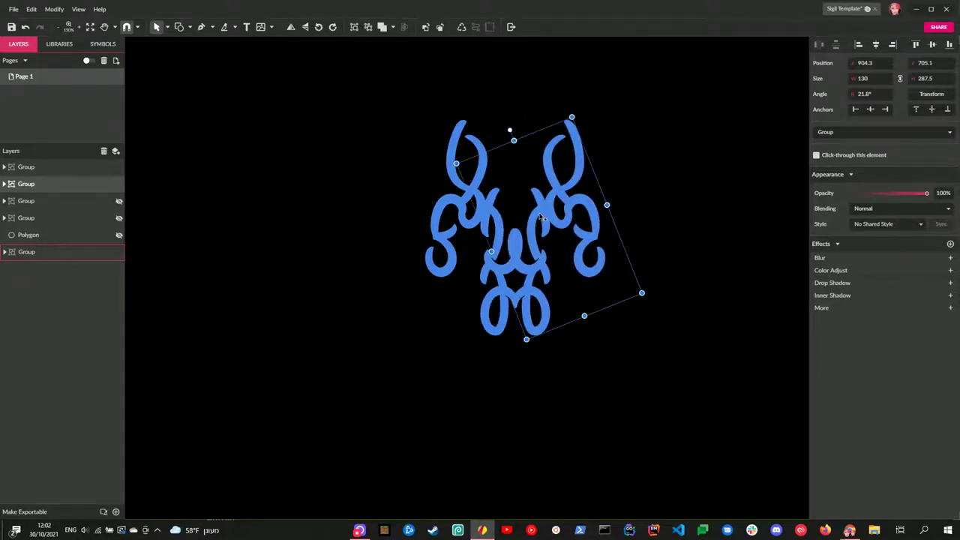
{"action": "key", "text": "Left"}
{"action": "key", "text": "Left"}
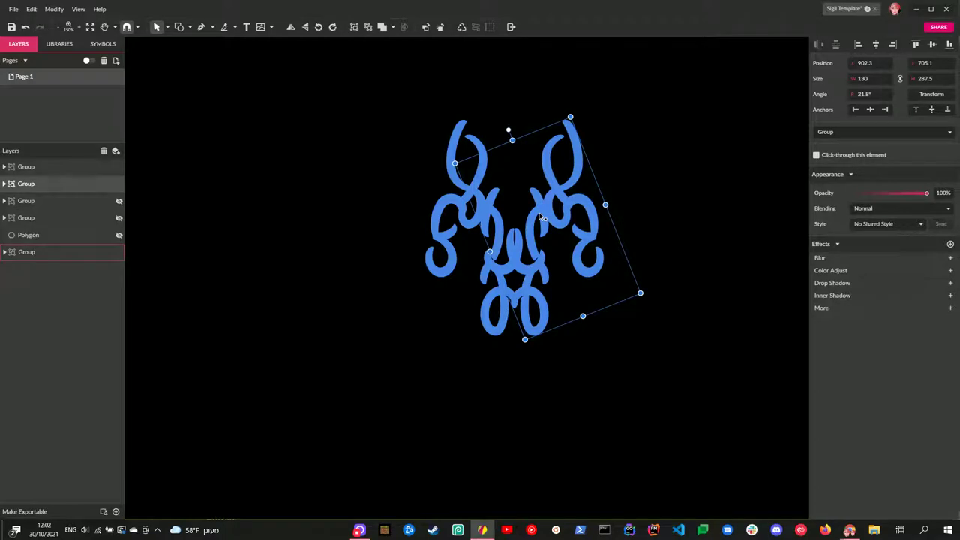
Move the unflipped glyph group left past its mirrored copy to about X 701, so their inner curls overlap
{"action": "key", "text": "shift+Left"}
{"action": "key", "text": "shift+Left"}
{"action": "key", "text": "shift+Left"}
{"action": "key", "text": "shift+Left"}
{"action": "key", "text": "shift+Left"}
{"action": "key", "text": "shift+Left"}
{"action": "key", "text": "shift+Left"}
{"action": "key", "text": "shift+Left"}
{"action": "key", "text": "shift+Left"}
{"action": "key", "text": "shift+Left"}
{"action": "key", "text": "shift+Left"}
{"action": "key", "text": "shift+Left"}
{"action": "key", "text": "shift+Left"}
{"action": "key", "text": "shift+Left"}
{"action": "key", "text": "shift+Left"}
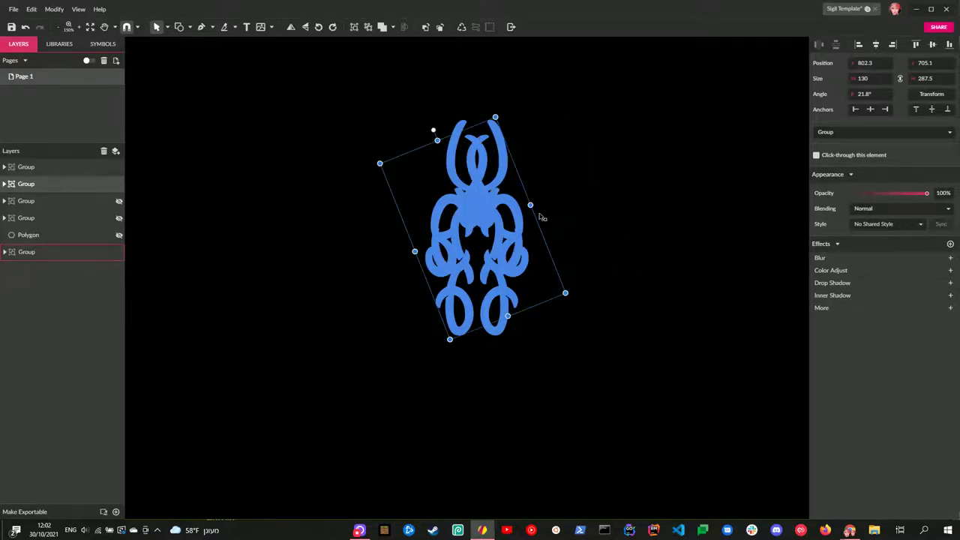
{"action": "key", "text": "shift+Left"}
{"action": "key", "text": "shift+Left"}
{"action": "key", "text": "shift+Left"}
{"action": "key", "text": "shift+Left"}
{"action": "key", "text": "shift+Left"}
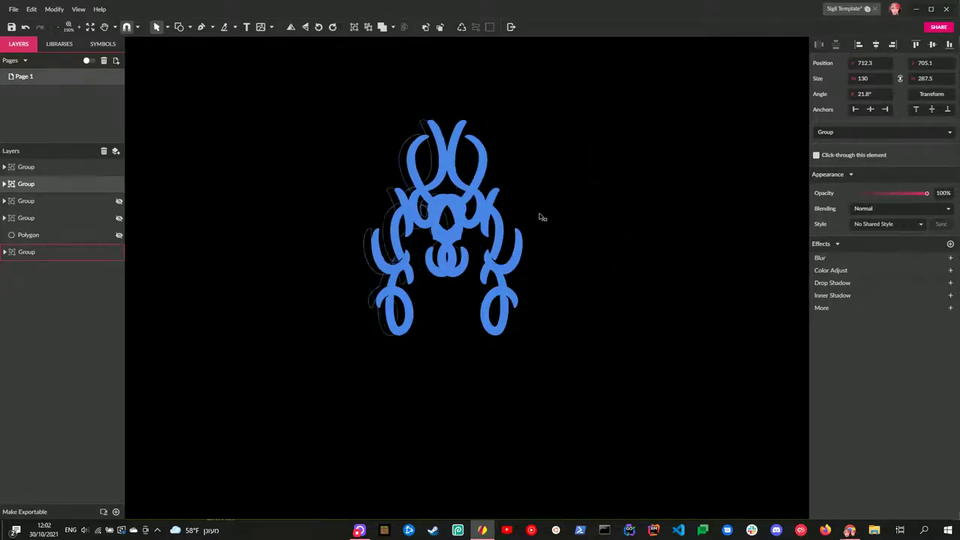
Fine-tune the unflipped glyph group's horizontal position to X 706.3 so the central loops join symmetrically
{"action": "key", "text": "Right"}
{"action": "key", "text": "Right"}
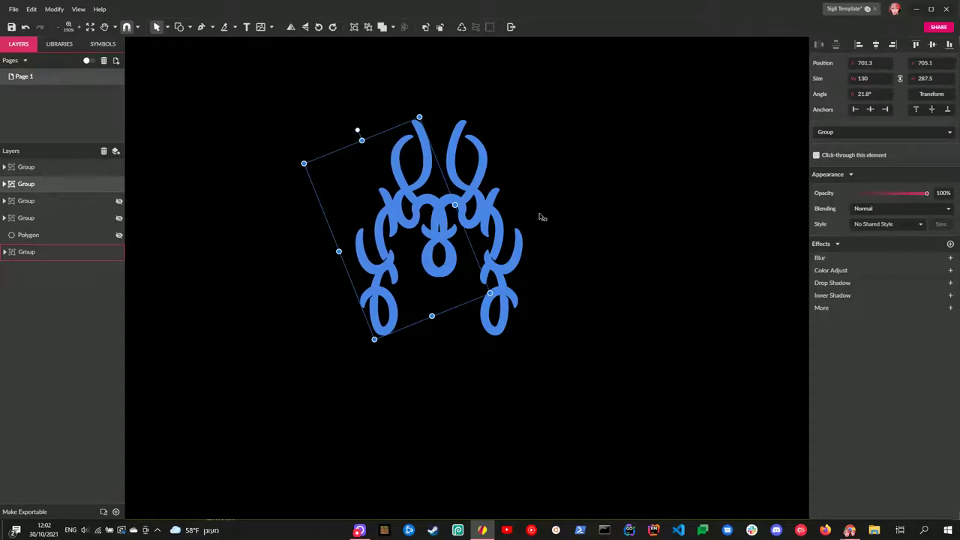
{"action": "key", "text": "Right"}
{"action": "key", "text": "Right"}
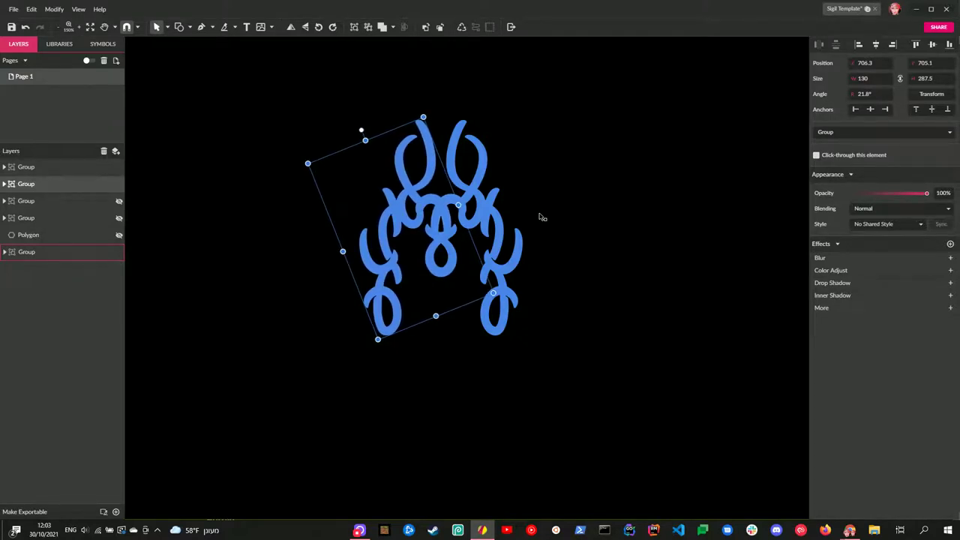
{"action": "key", "text": "Left"}
{"action": "key", "text": "Left"}
{"action": "key", "text": "Right"}
{"action": "key", "text": "Right"}
{"action": "key", "text": "Left"}
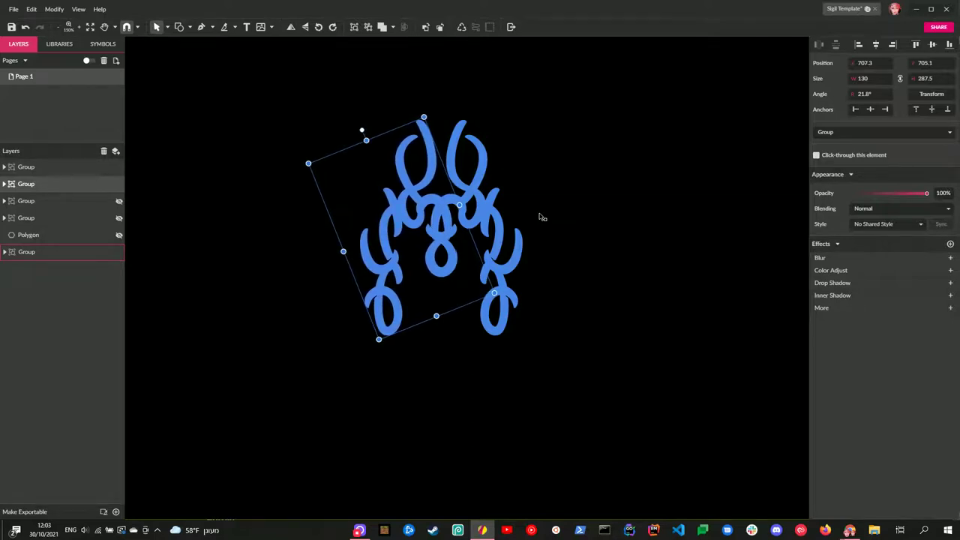
{"action": "key", "text": "Right"}
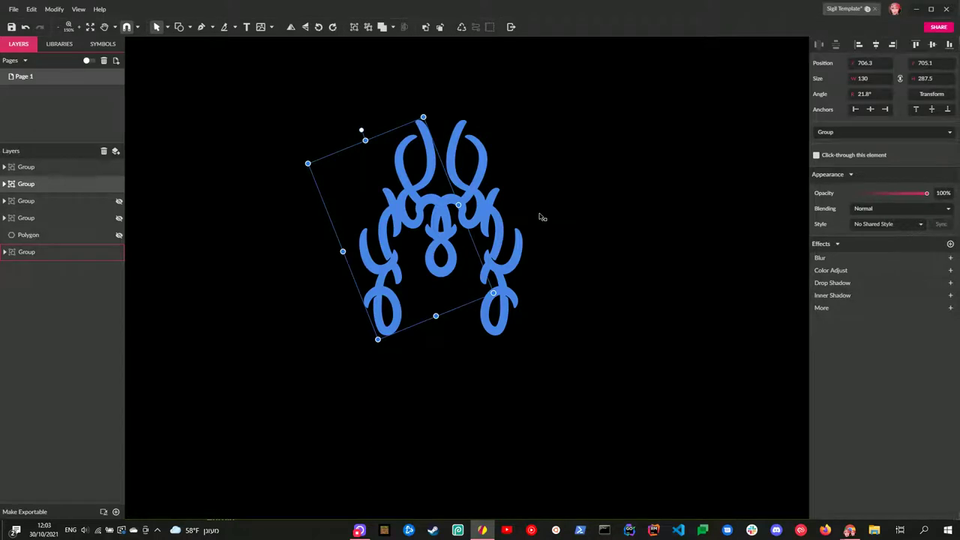
Group the two mirrored glyphs together with the circle group and fit the whole page in view
{"action": "left_click", "coordinate": [613, 238]}
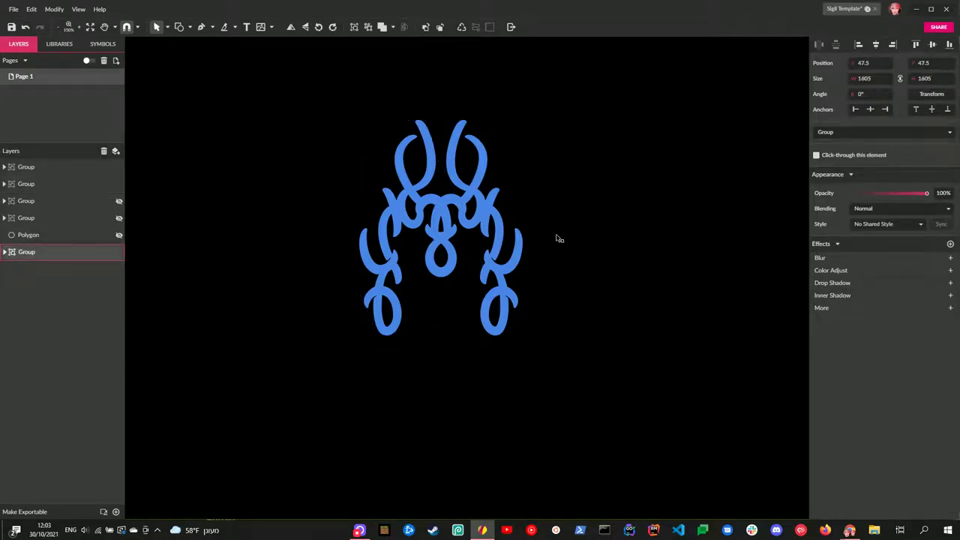
{"action": "key", "text": "ctrl+g"}
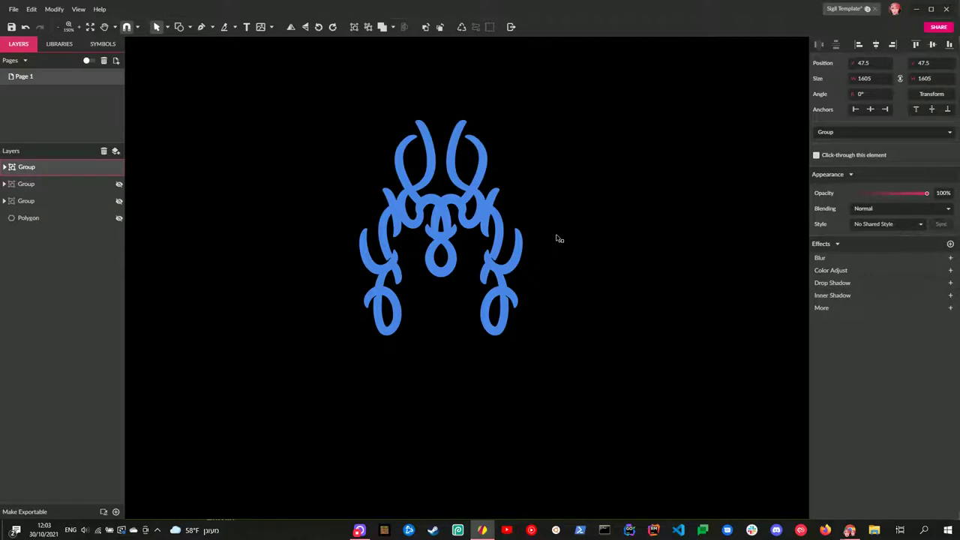
{"action": "key", "text": "ctrl+0"}
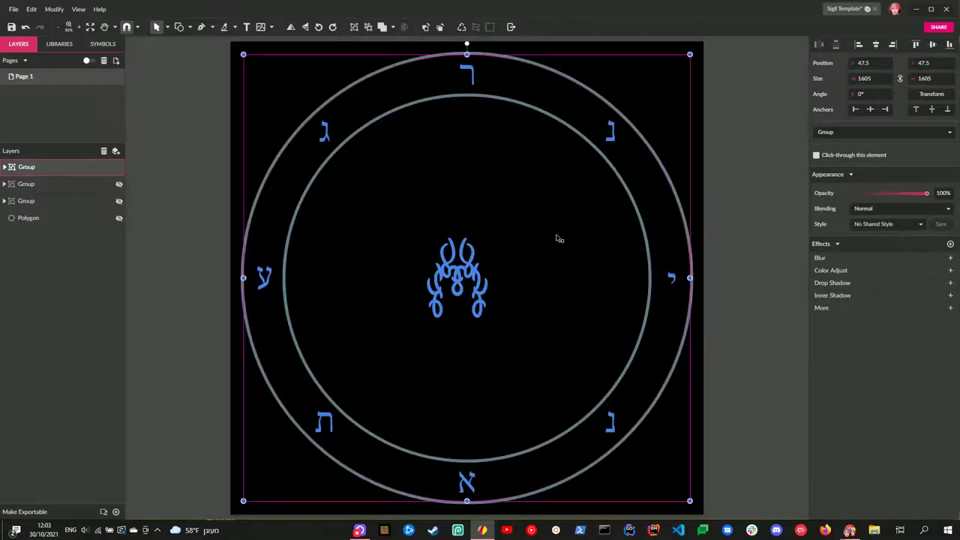
Show the polygon star and briefly toggle the combined group's visibility
{"action": "left_click", "coordinate": [119, 218]}
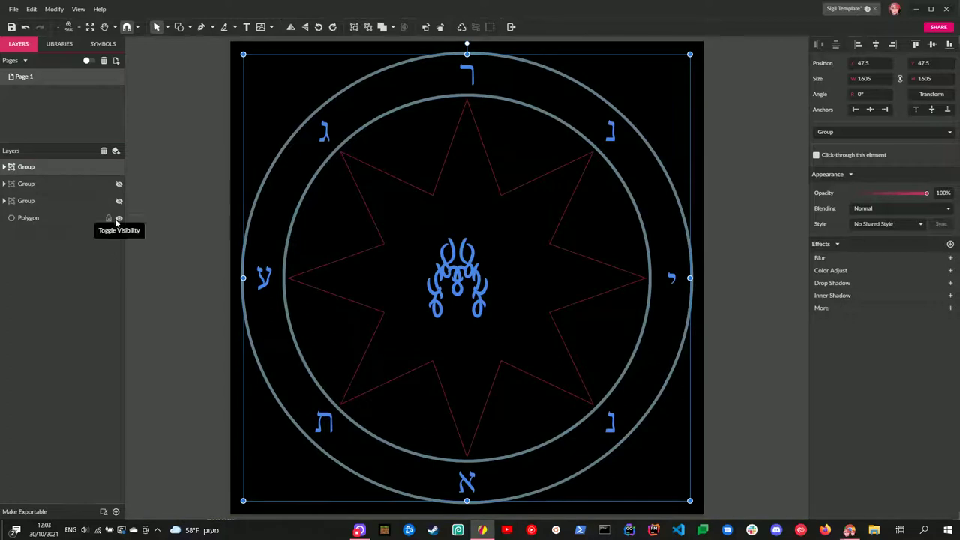
{"action": "left_click", "coordinate": [118, 219]}
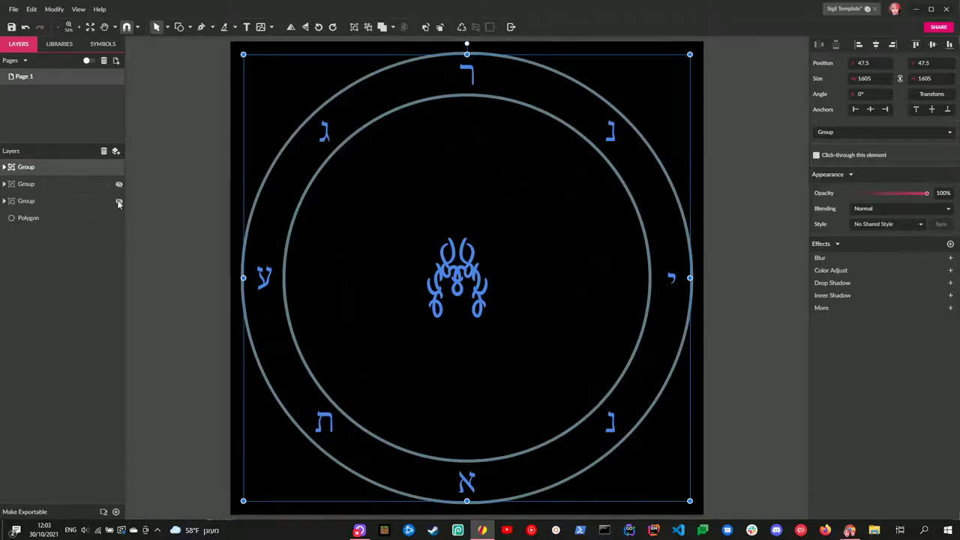
{"action": "left_click", "coordinate": [118, 167]}
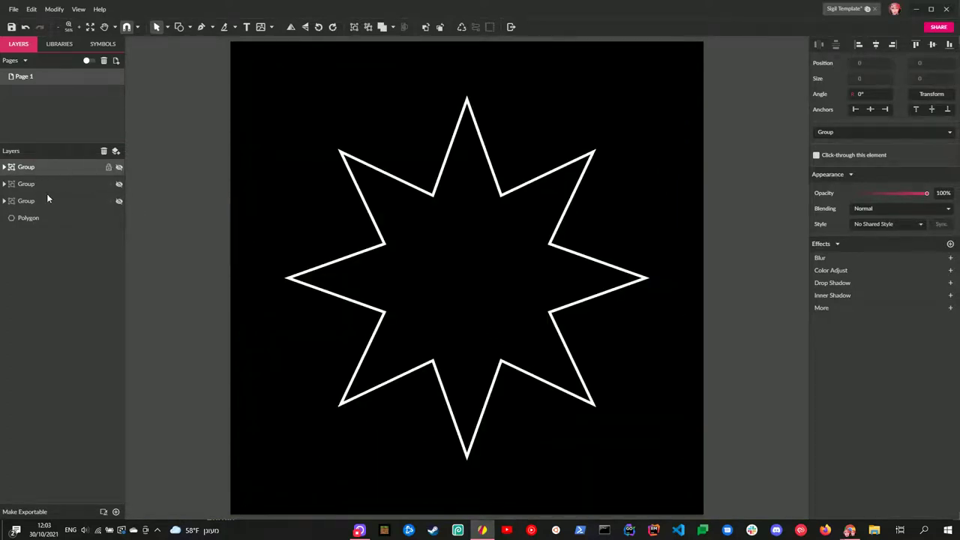
{"action": "left_click", "coordinate": [118, 167]}
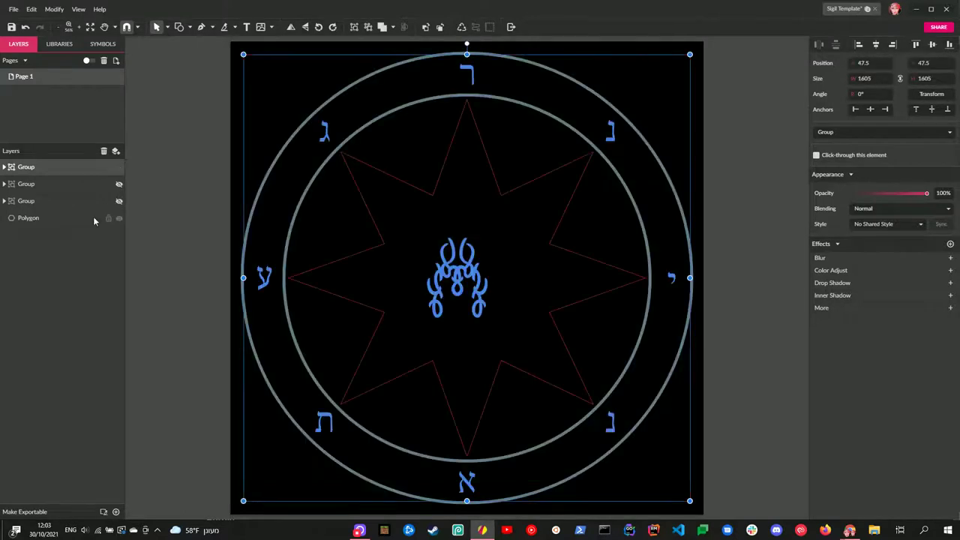
{"action": "left_click", "coordinate": [293, 287]}
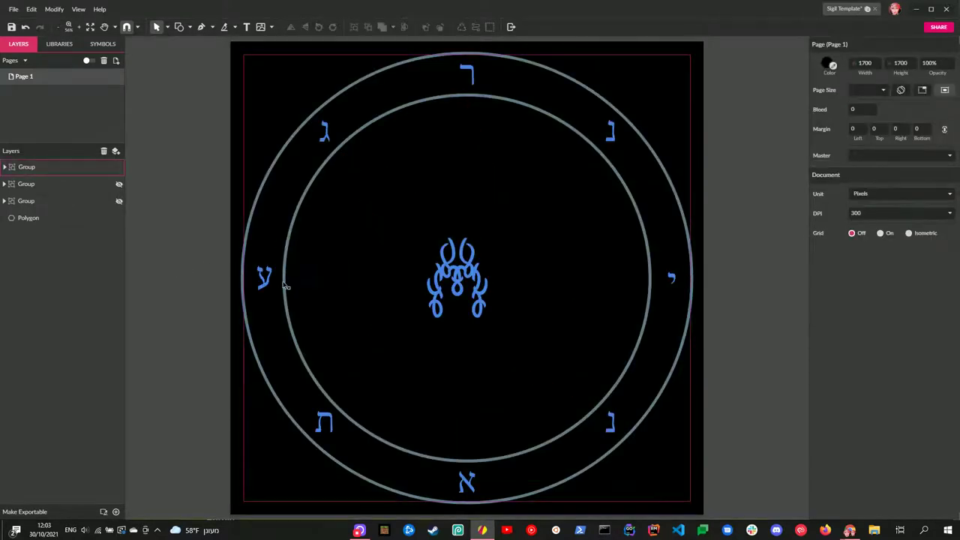
{"action": "left_click", "coordinate": [285, 282]}
Move the circle group out of the combined group to the bottom of the layer stack, and hide it and the polygon
{"action": "left_click", "coordinate": [4, 168]}
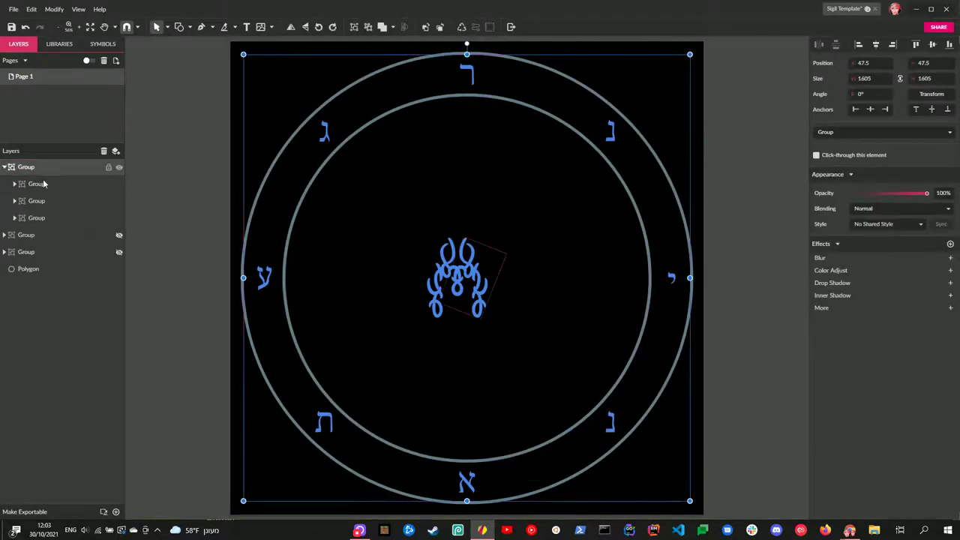
{"action": "left_click", "coordinate": [48, 214]}
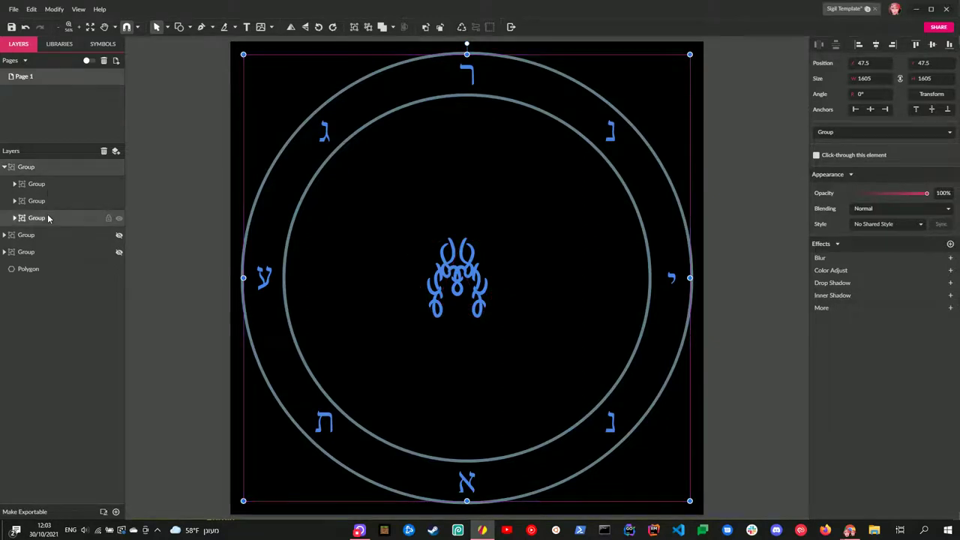
{"action": "left_click_drag", "start_coordinate": [47, 217], "coordinate": [60, 289]}
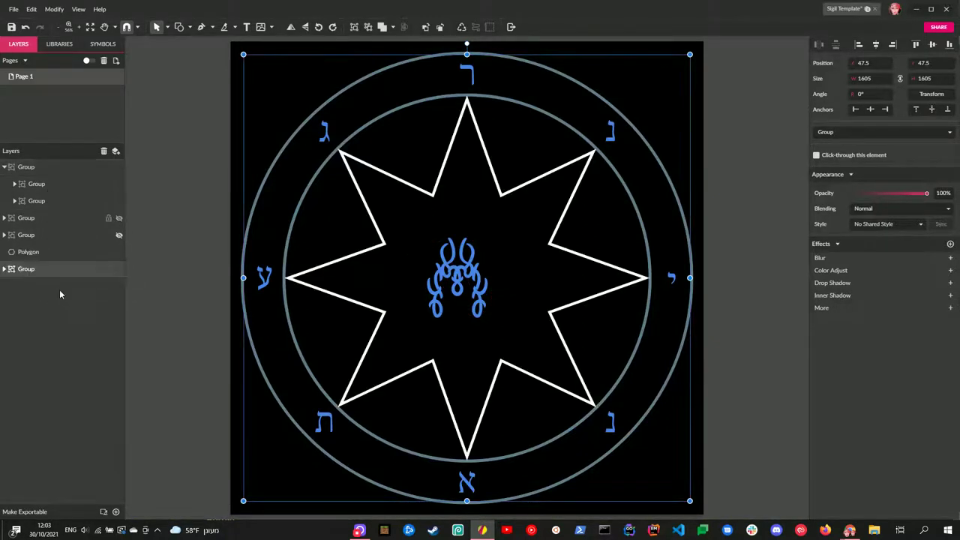
{"action": "left_click", "coordinate": [118, 253]}
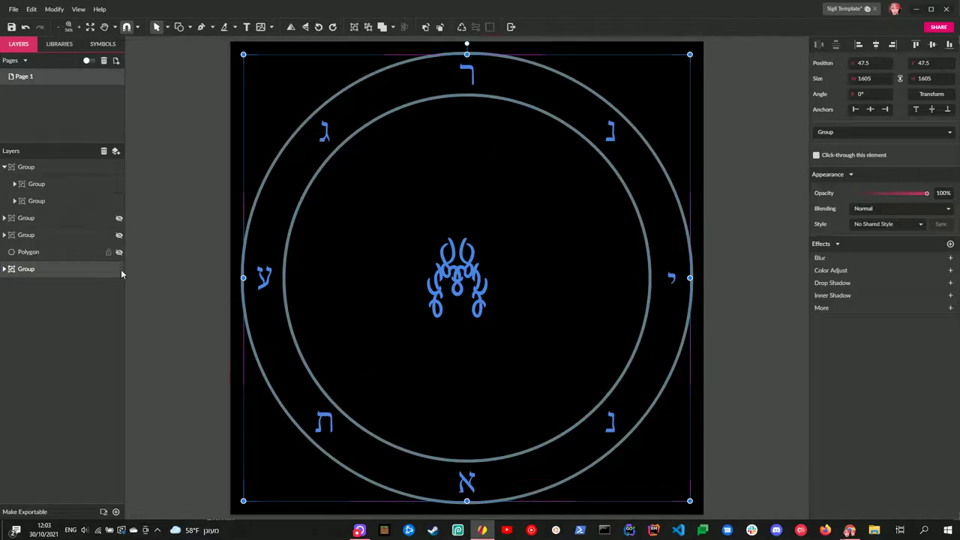
{"action": "left_click", "coordinate": [119, 269]}
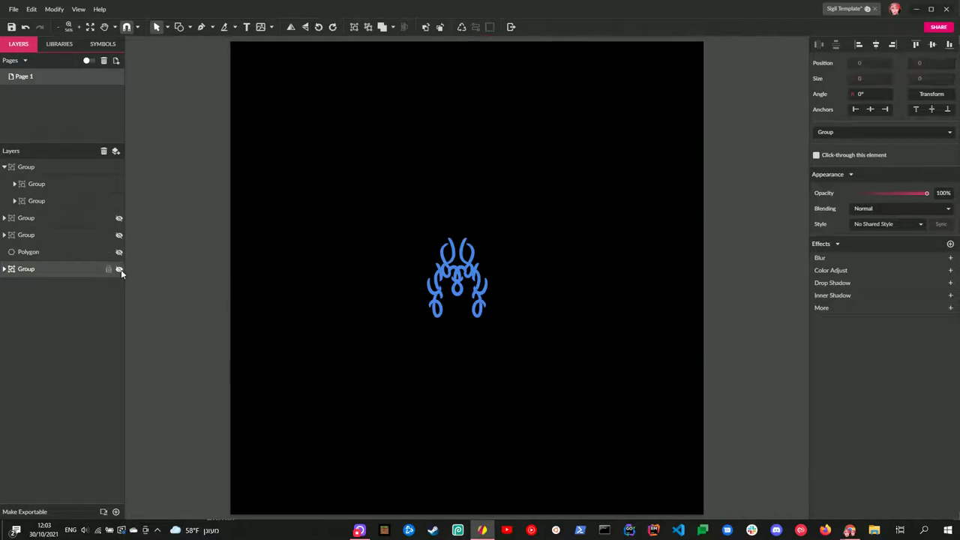
Place a copy of the horizontally centred glyph group above it at X 741, Y 492.5, and flip the copy vertically
{"action": "left_click", "coordinate": [486, 278]}
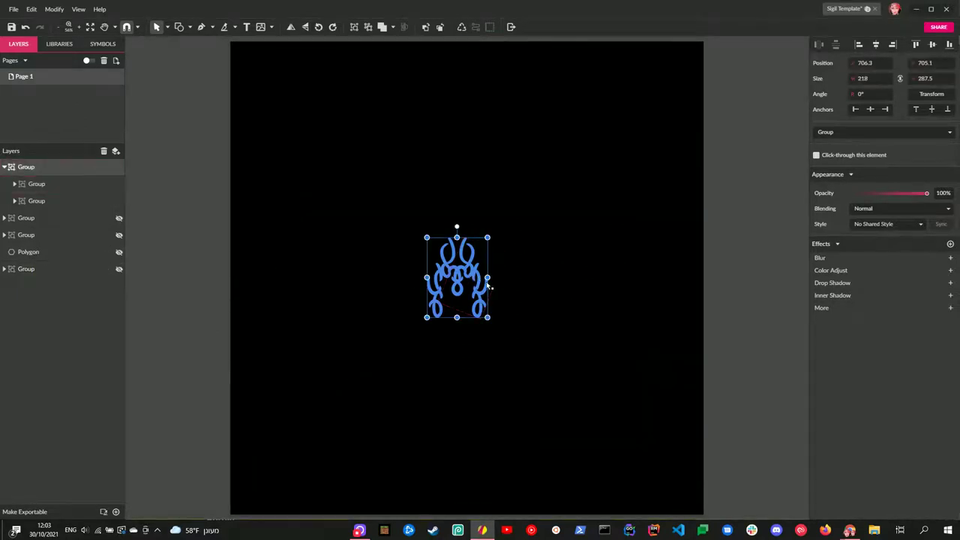
{"action": "left_click_drag", "start_coordinate": [484, 277], "coordinate": [481, 214]}
{"action": "right_click", "coordinate": [480, 212]}
{"action": "mouse_move", "coordinate": [521, 267]}
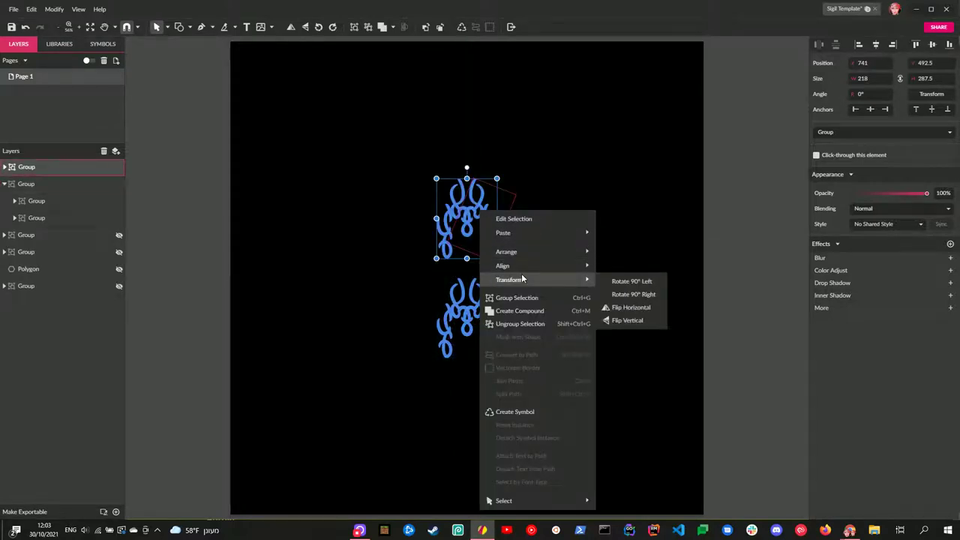
{"action": "left_click", "coordinate": [635, 321]}
Nudge the flipped upper copy up to Y 482.5
{"action": "key", "text": "ctrl+1"}
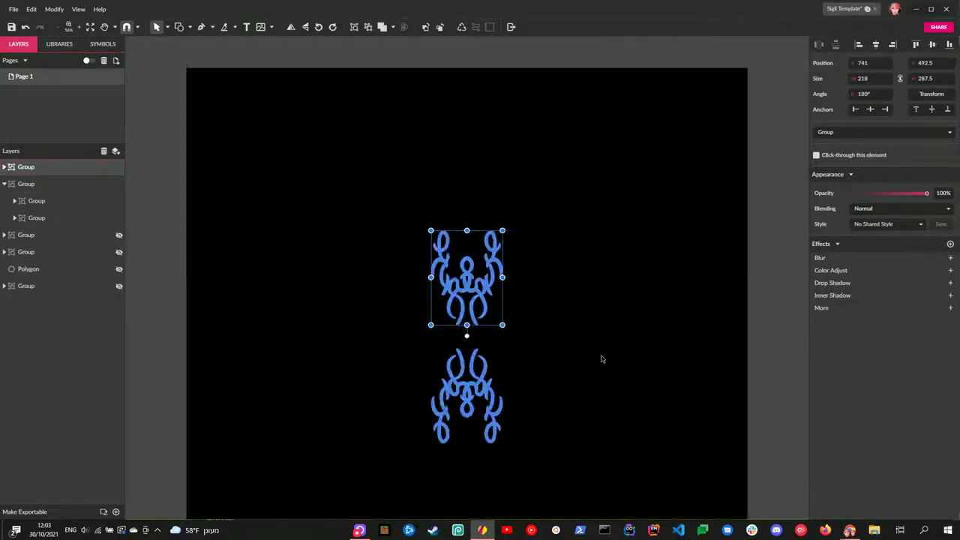
{"action": "scroll", "coordinate": [588, 346], "scroll_direction": "down", "scroll_amount": 3}
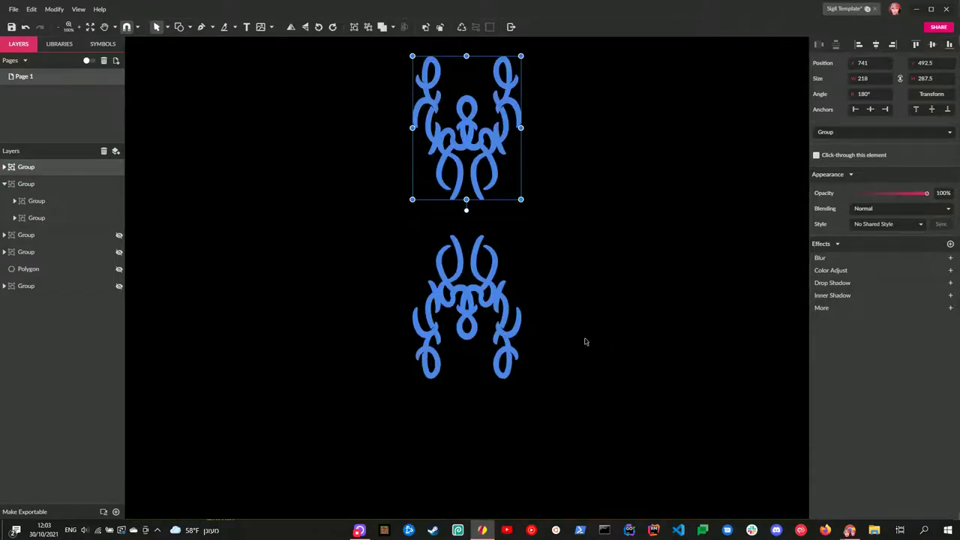
{"action": "key", "text": "shift+Up"}
{"action": "scroll", "coordinate": [586, 342], "scroll_direction": "up", "scroll_amount": 2}
{"action": "scroll", "coordinate": [585, 338], "scroll_direction": "down", "scroll_amount": 1}
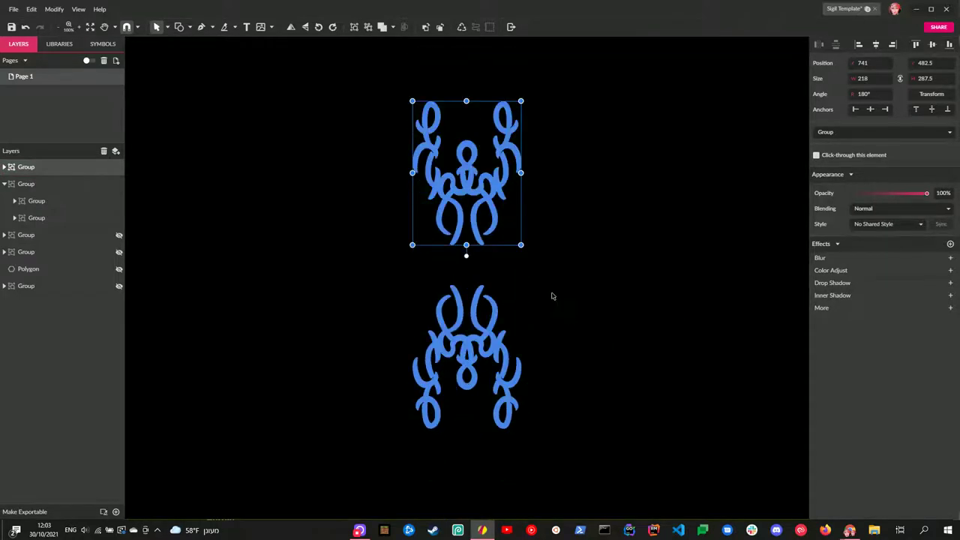
Try grouping the upper and lower glyphs and rotating a duplicate by 90 degrees to form a cross
{"action": "left_click", "coordinate": [497, 264]}
{"action": "left_click", "coordinate": [498, 267]}
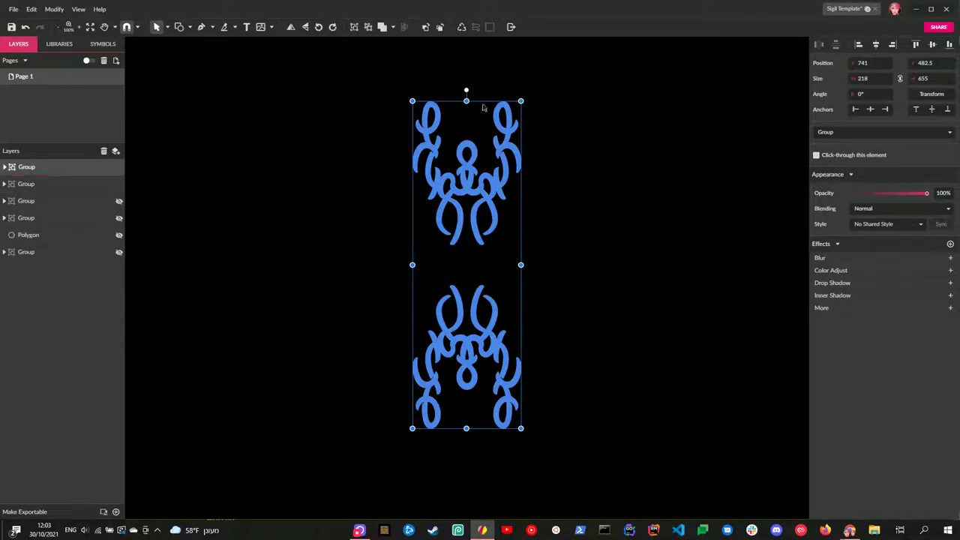
{"action": "left_click_drag", "start_coordinate": [466, 90], "coordinate": [661, 271]}
Try duplicating the entire glyph cross and rotating the duplicate to -45 degrees to form an eight-armed pattern
{"action": "key", "text": "ctrl+a"}
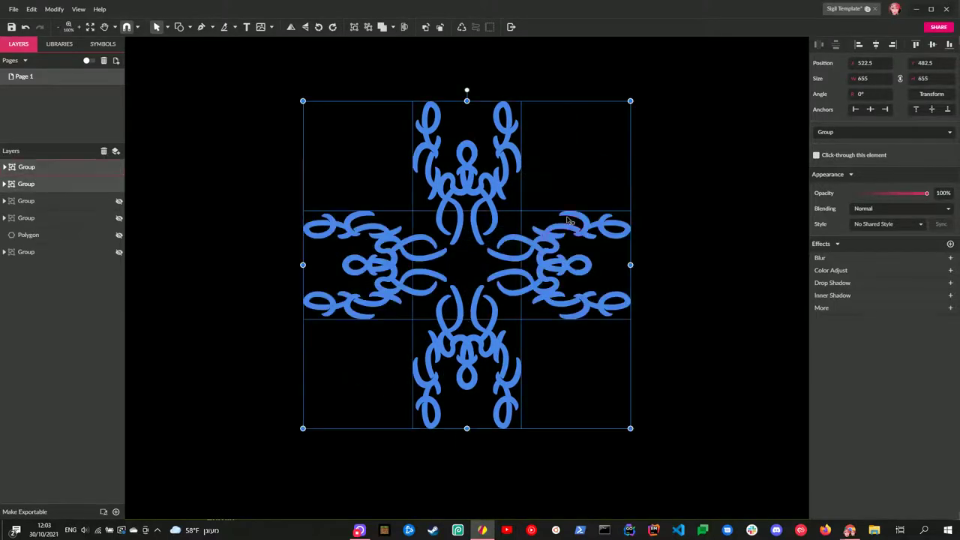
{"action": "key", "text": "ctrl+d"}
{"action": "left_click_drag", "start_coordinate": [466, 88], "coordinate": [594, 126]}
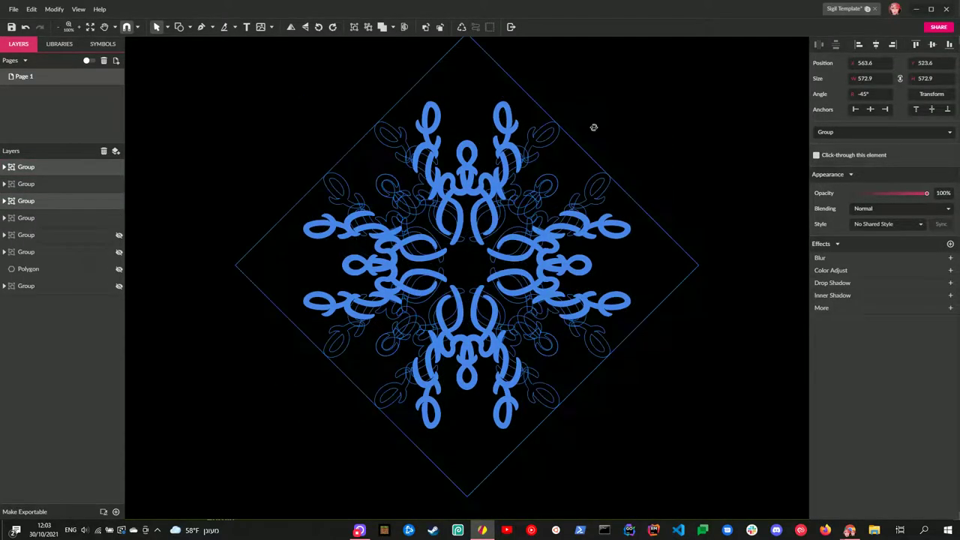
{"action": "left_click", "coordinate": [718, 142]}
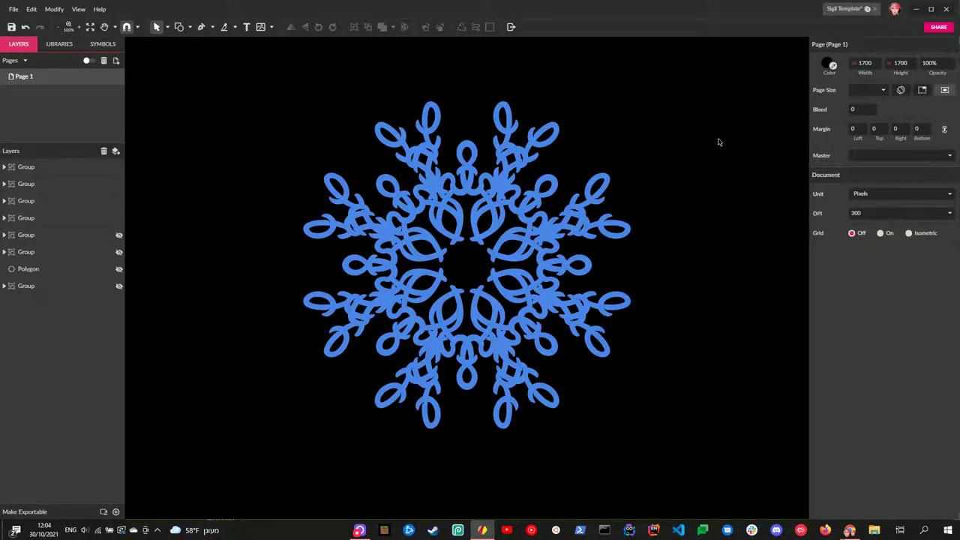
Undo the rotated duplicates and the grouping, back to the two separate upper and lower glyphs, and clear the selection
{"action": "key", "text": "ctrl+z"}
{"action": "key", "text": "ctrl+z"}
{"action": "key", "text": "ctrl+z"}
{"action": "left_click", "coordinate": [703, 175]}
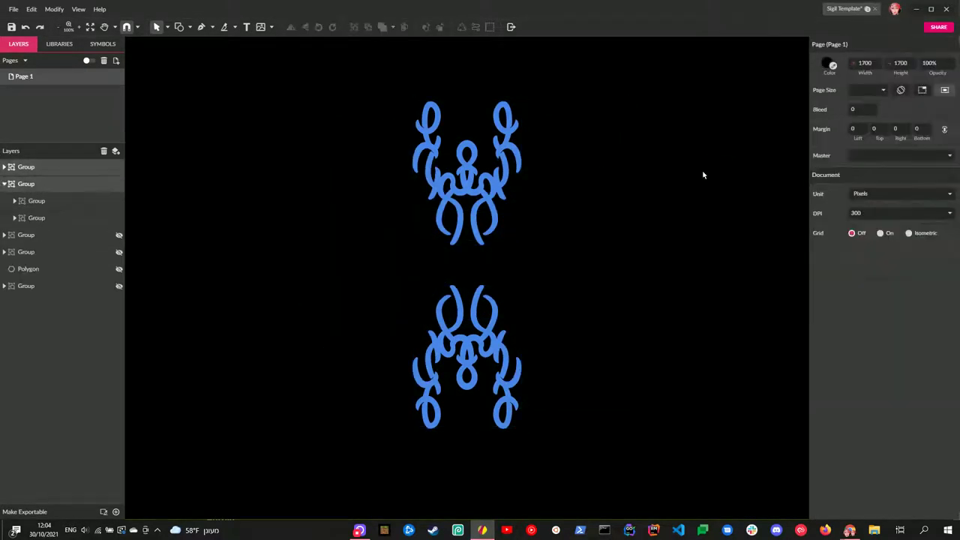
Try a tighter cross by raising the lower glyph, grouping the pair at 635 px tall and rotating a duplicate by 90 degrees
{"action": "left_click", "coordinate": [475, 311]}
{"action": "key", "text": "ctrl+z"}
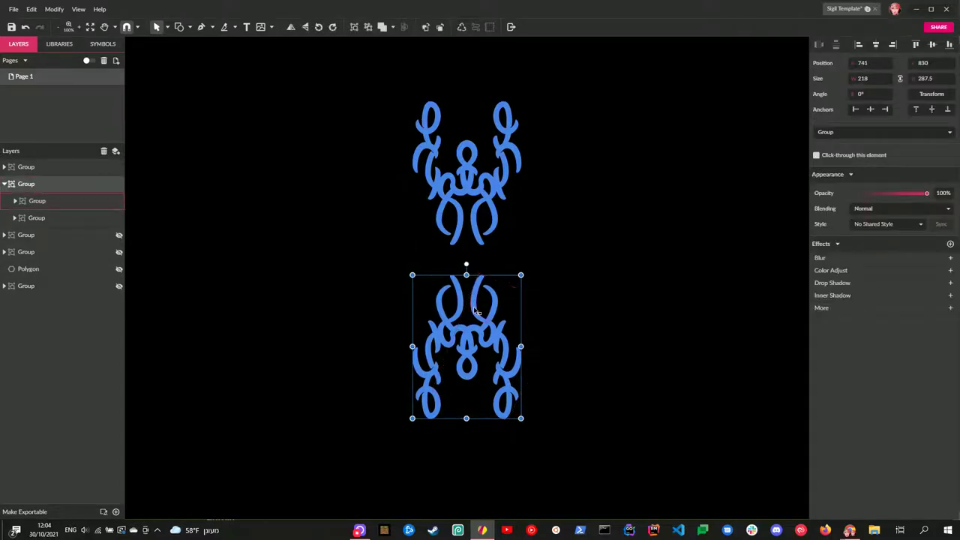
{"action": "key", "text": "ctrl+z"}
{"action": "left_click_drag", "start_coordinate": [468, 90], "coordinate": [644, 237]}
{"action": "left_click", "coordinate": [653, 139]}
Try duplicating the 635 px cross and rotating the copy by 45 degrees to form an eight-armed pattern
{"action": "key", "text": "ctrl+a"}
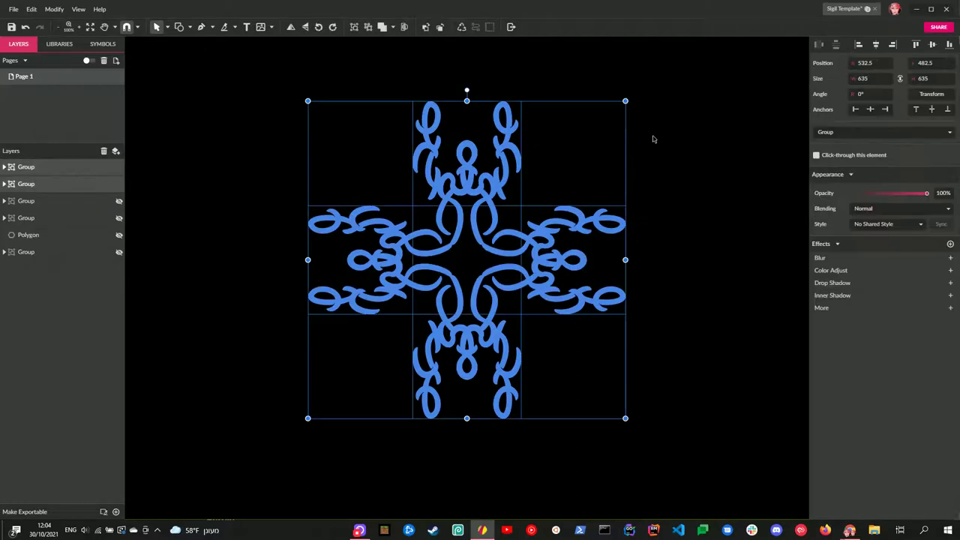
{"action": "left_click_drag", "start_coordinate": [467, 91], "coordinate": [676, 118]}
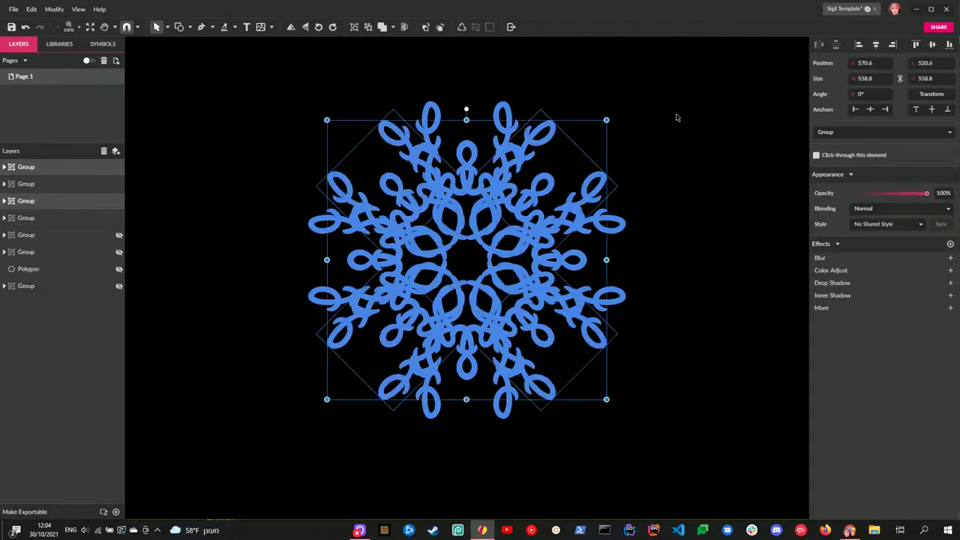
{"action": "left_click", "coordinate": [680, 117]}
Undo the eight-armed pattern, the cross and the grouping, back to the separate upper and lower glyphs
{"action": "key", "text": "ctrl+z"}
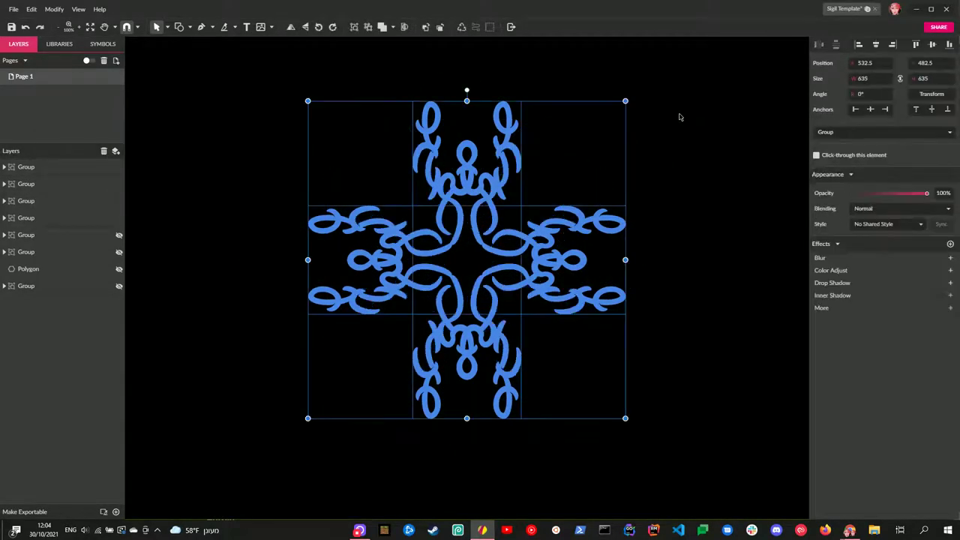
{"action": "key", "text": "ctrl+z"}
{"action": "key", "text": "ctrl+z"}
{"action": "key", "text": "ctrl+z"}
Try moving the lower glyph closer, grouping the pair at 625 px tall and rotating a duplicate to -90 degrees as a cross
{"action": "key", "text": "ctrl+z"}
{"action": "key", "text": "ctrl+z"}
{"action": "key", "text": "ctrl+z"}
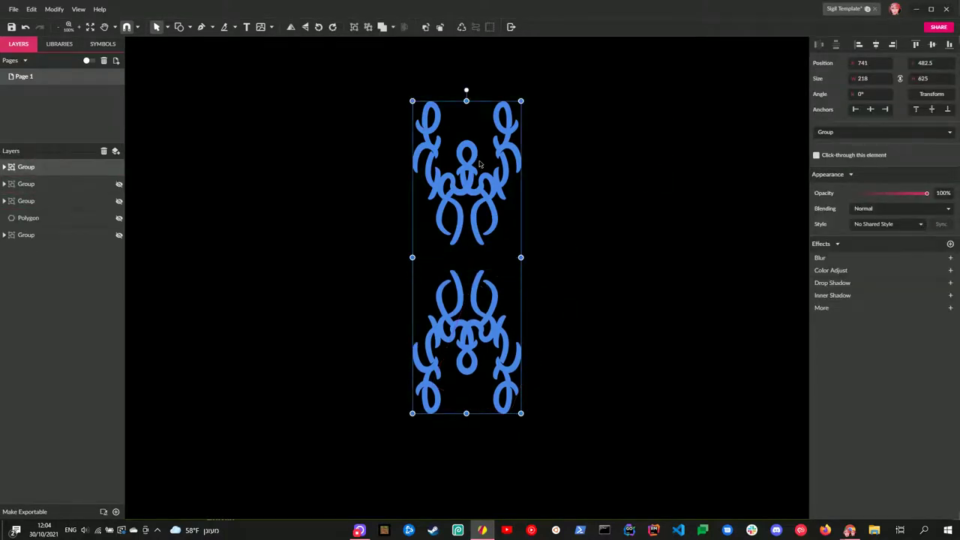
{"action": "left_click_drag", "start_coordinate": [466, 90], "coordinate": [671, 231]}
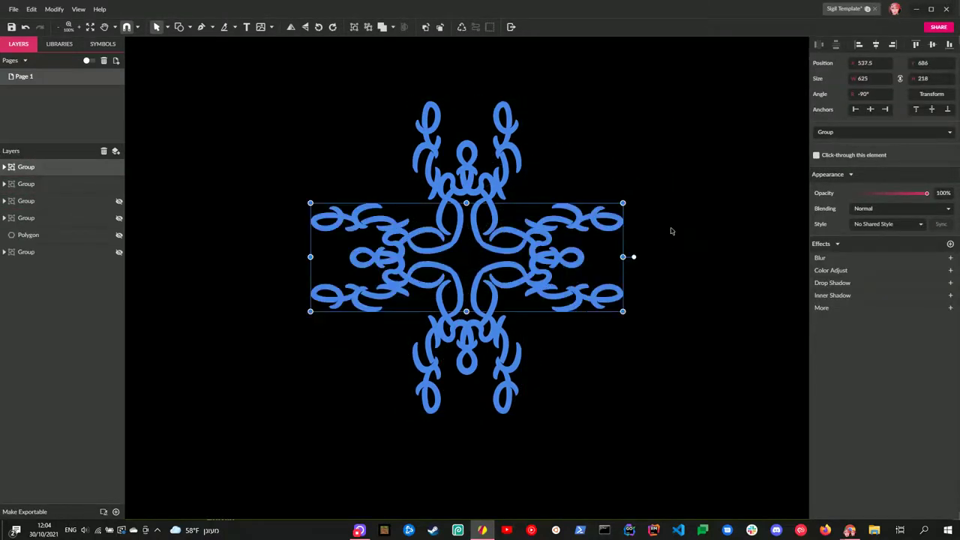
Try duplicating the 625 px cross and rotating the copy by 45 degrees to form an eight-armed pattern
{"action": "key", "text": "ctrl+a"}
{"action": "key", "text": "ctrl+d"}
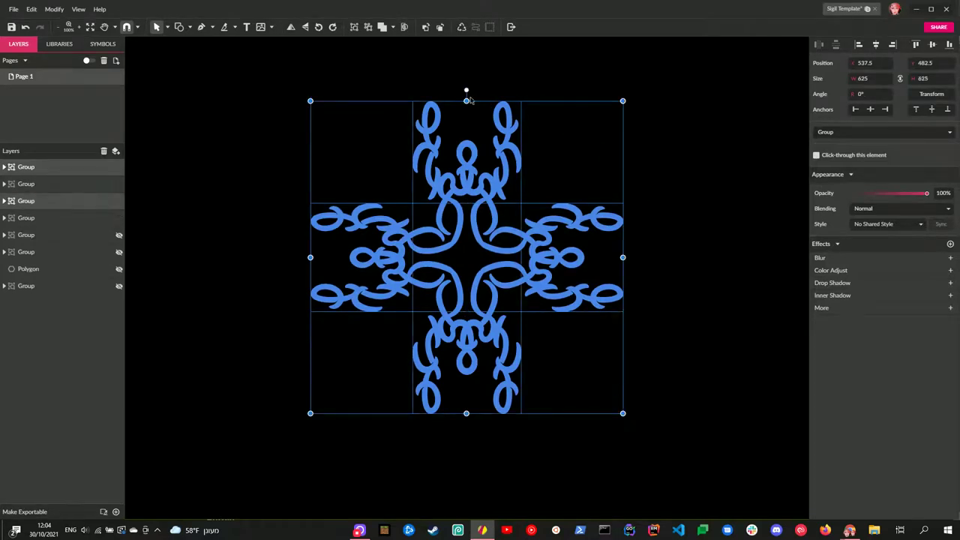
{"action": "left_click_drag", "start_coordinate": [466, 91], "coordinate": [716, 171]}
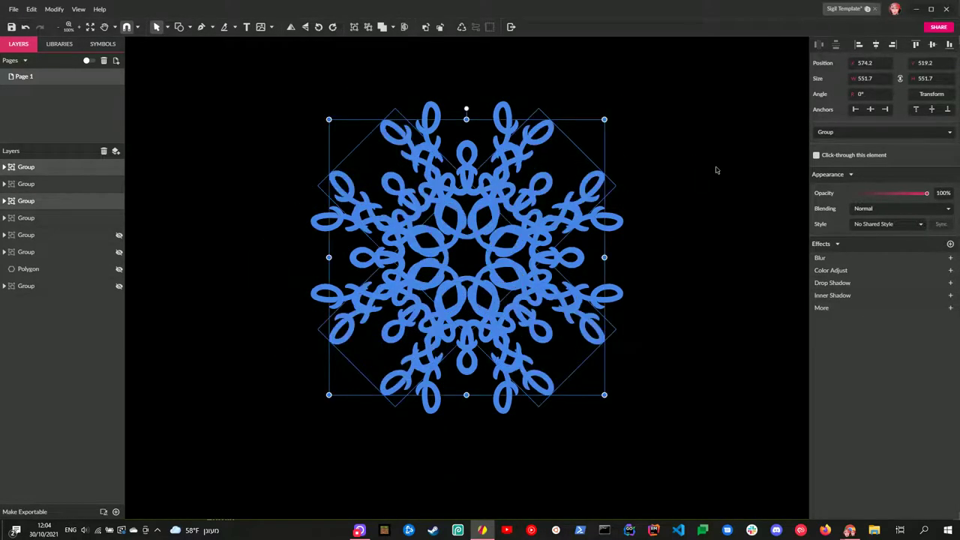
{"action": "key", "text": "Escape"}
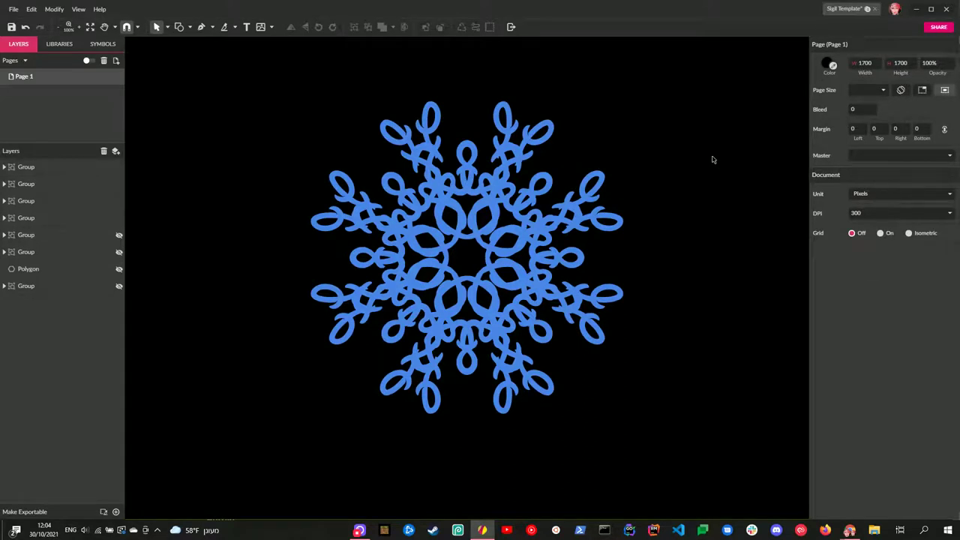
Undo the 625 px eight-armed pattern, its cross and the grouping of the two glyphs, and clear the selection
{"action": "key", "text": "ctrl+z"}
{"action": "key", "text": "ctrl+z"}
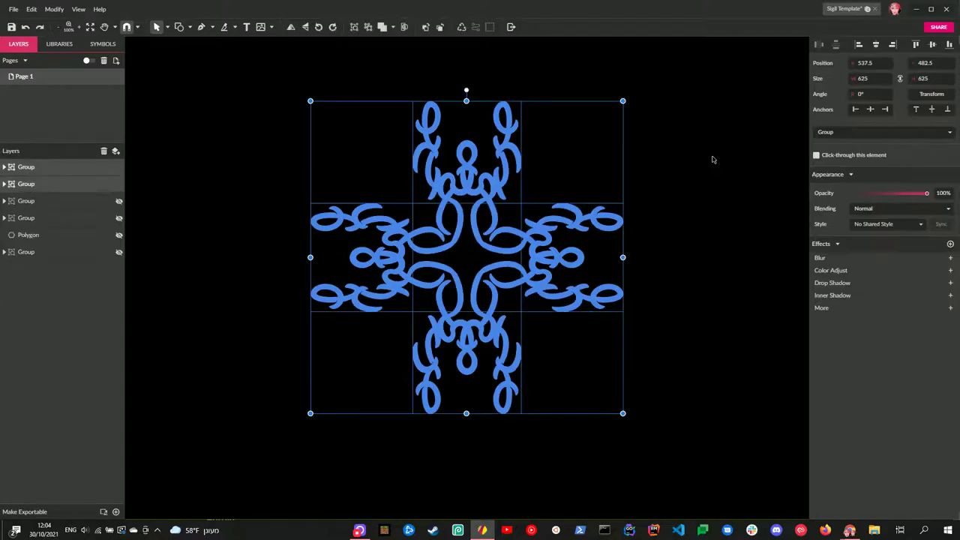
{"action": "key", "text": "ctrl+z"}
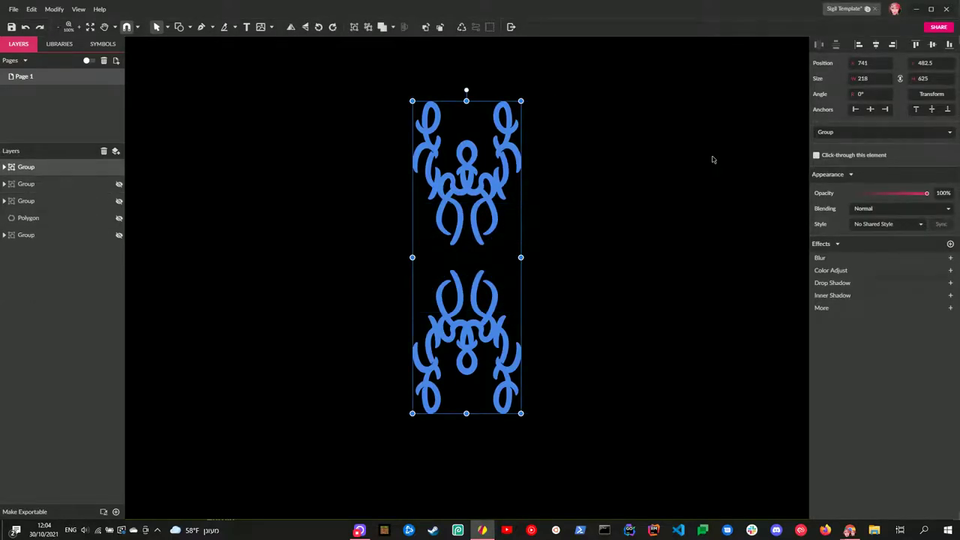
{"action": "key", "text": "ctrl+z"}
{"action": "key", "text": "Escape"}
Try raising the lower glyph again, grouping the pair at 615 px tall and rotating a duplicate to -90 degrees as a cross
{"action": "left_click", "coordinate": [477, 292]}
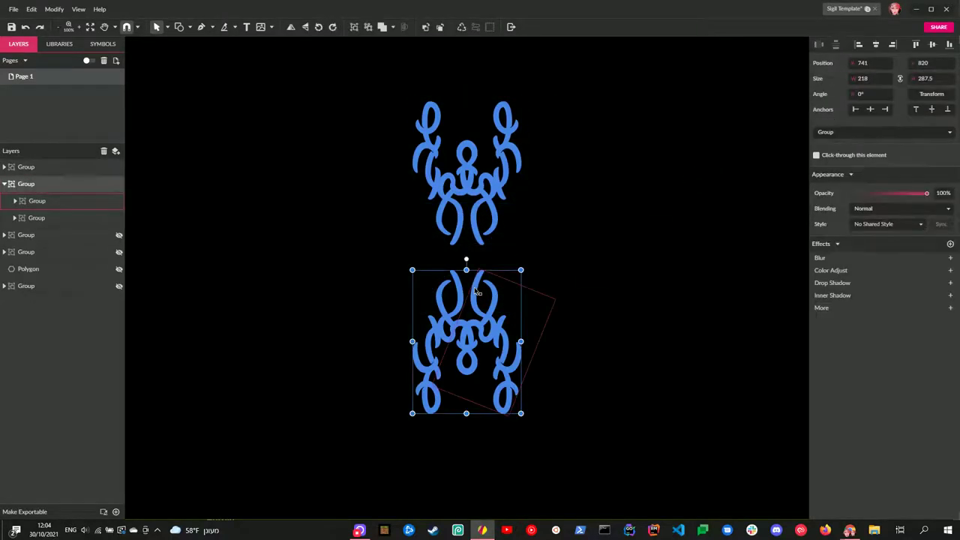
{"action": "left_click", "coordinate": [463, 105], "text": "shift"}
{"action": "key", "text": "ctrl+g"}
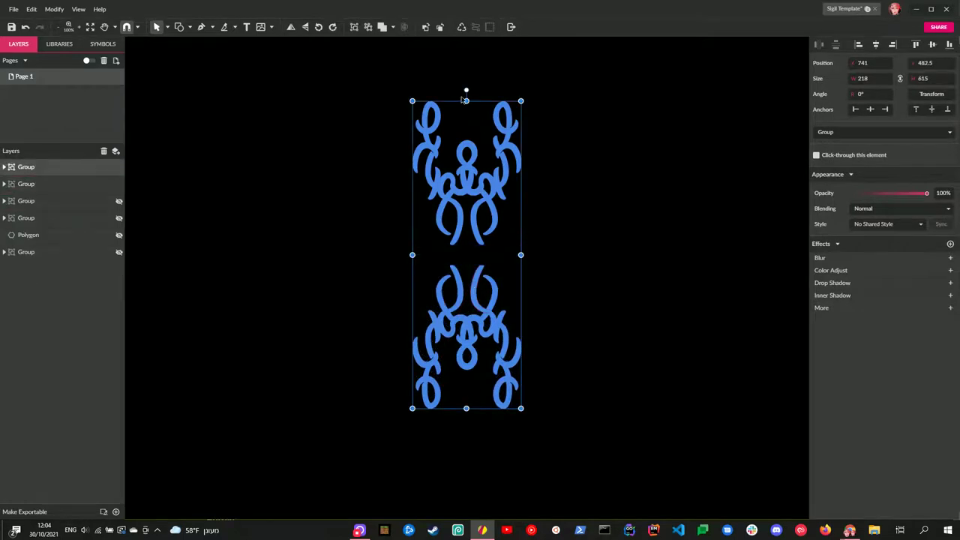
{"action": "left_click_drag", "start_coordinate": [466, 91], "coordinate": [650, 242]}
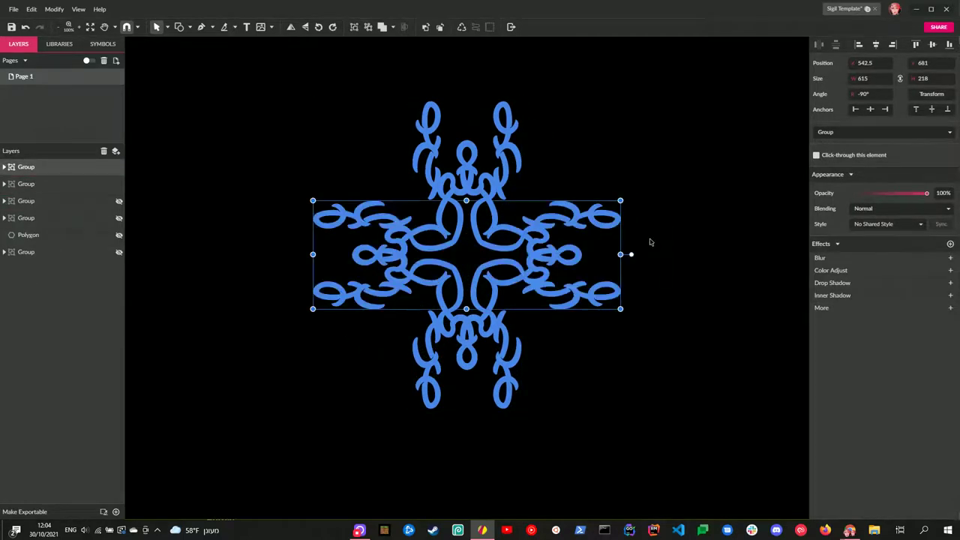
Try duplicating the 615 px cross, rotating the copy by 45 degrees, and inspect the overlaps at the centre of the pattern
{"action": "key", "text": "ctrl+a"}
{"action": "key", "text": "ctrl+d"}
{"action": "left_click_drag", "start_coordinate": [465, 91], "coordinate": [603, 130]}
{"action": "left_click", "coordinate": [735, 165]}
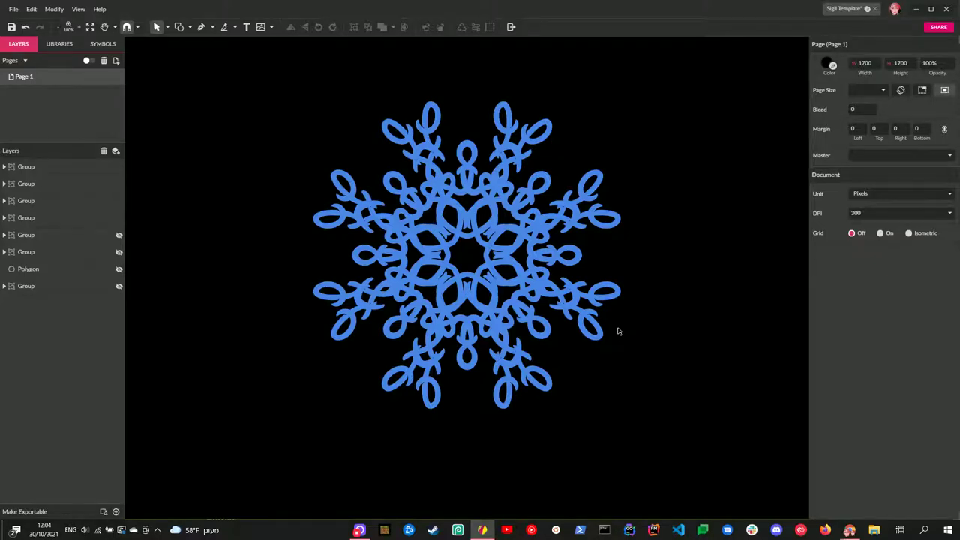
{"action": "scroll", "coordinate": [540, 396], "scroll_direction": "up", "scroll_amount": 3}
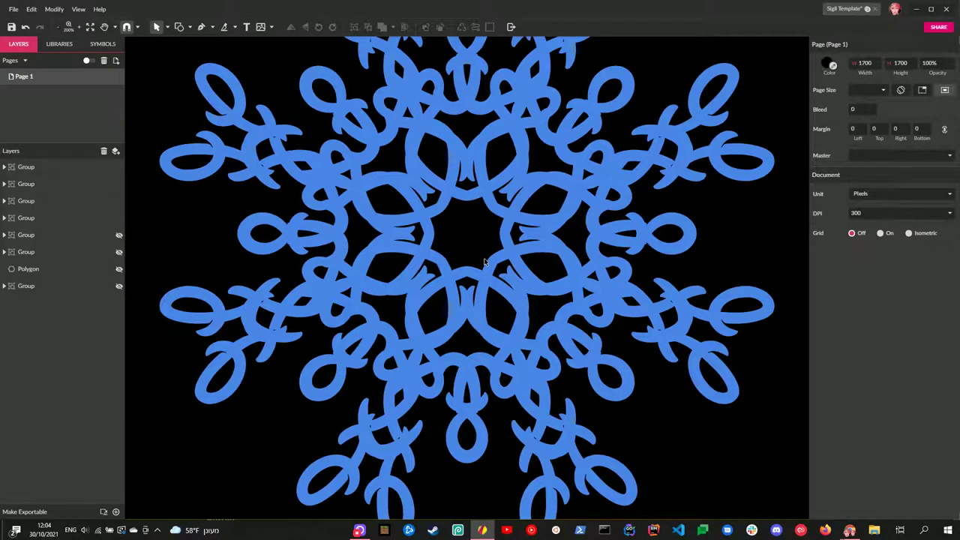
{"action": "scroll", "coordinate": [484, 262], "scroll_direction": "down", "scroll_amount": 5}
{"action": "scroll", "coordinate": [485, 262], "scroll_direction": "up", "scroll_amount": 3}
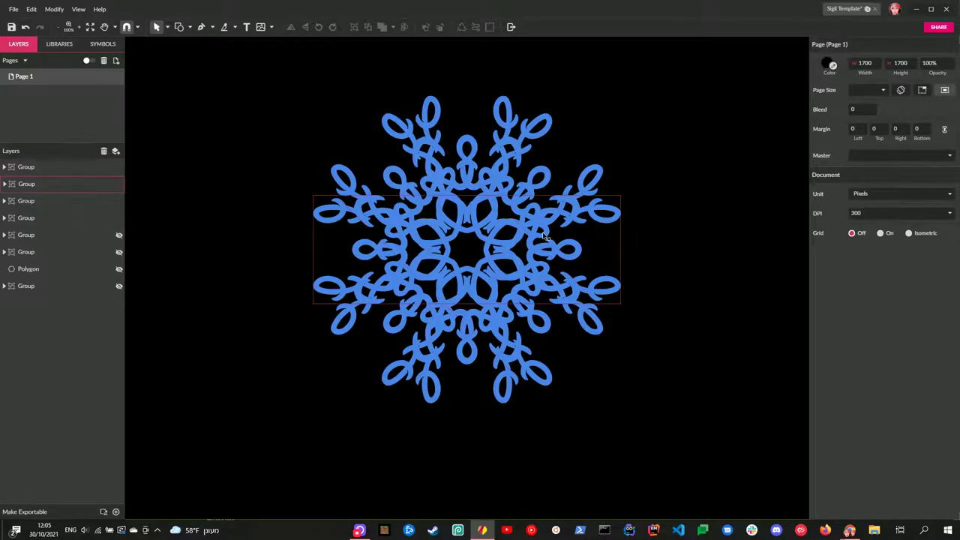
Undo the 615 px eight-armed pattern, its cross and the grouping, back to two separate glyphs
{"action": "key", "text": "ctrl+z"}
{"action": "key", "text": "ctrl+z"}
{"action": "key", "text": "ctrl+z"}
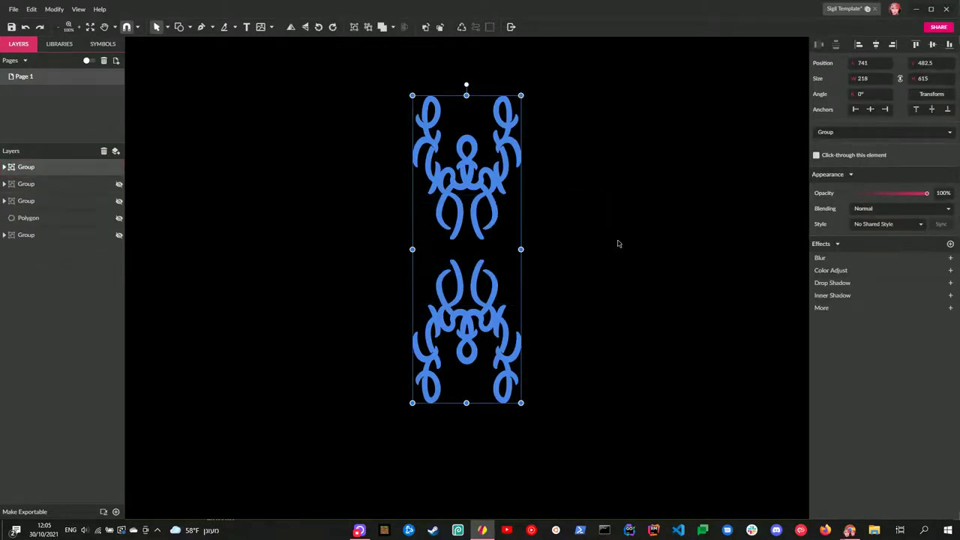
{"action": "key", "text": "ctrl+z"}
Try raising the lower glyph to Y 800, grouping the pair at 605 px tall and rotating a duplicate by 90 degrees
{"action": "left_click", "coordinate": [477, 279]}
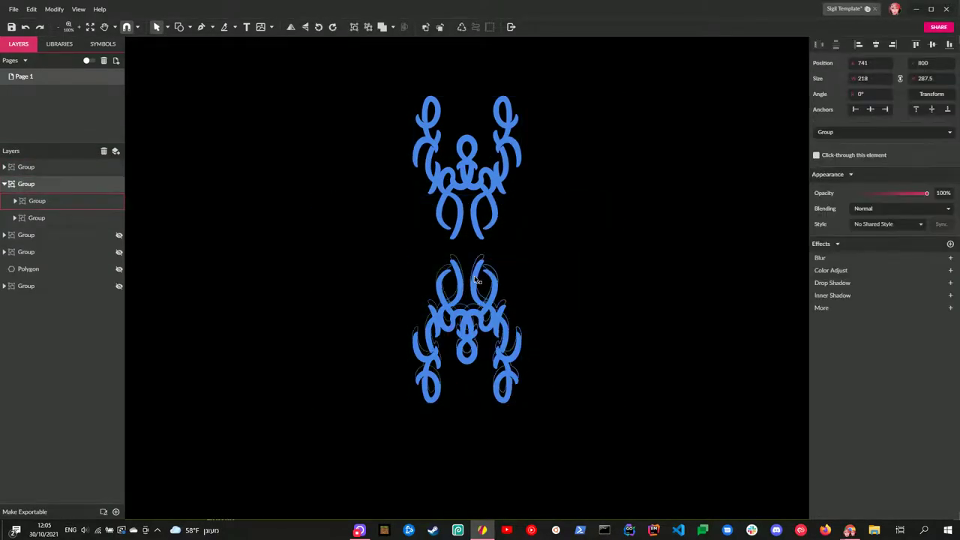
{"action": "key", "text": "ctrl+z"}
{"action": "key", "text": "ctrl+z"}
{"action": "key", "text": "ctrl+z"}
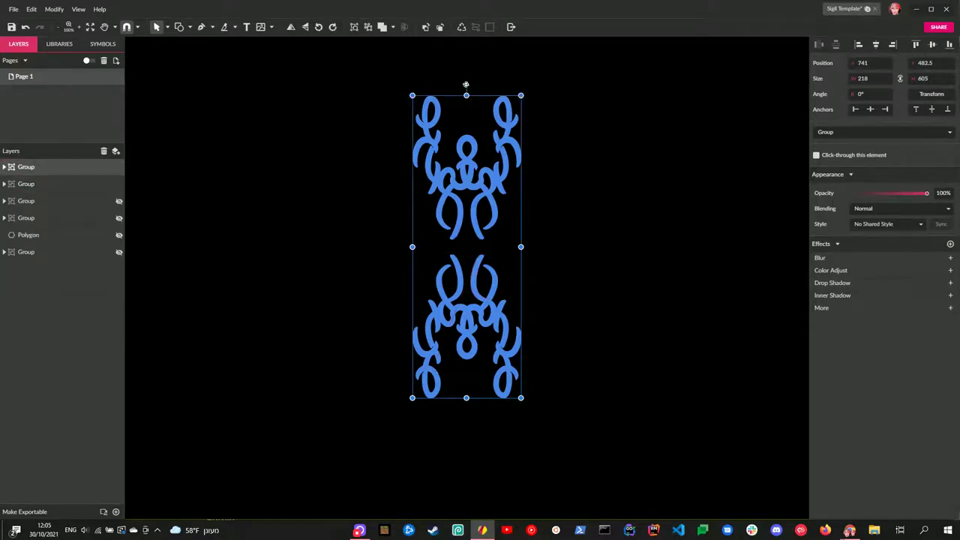
{"action": "key", "text": "ctrl+shift+z"}
{"action": "left_click", "coordinate": [669, 148]}
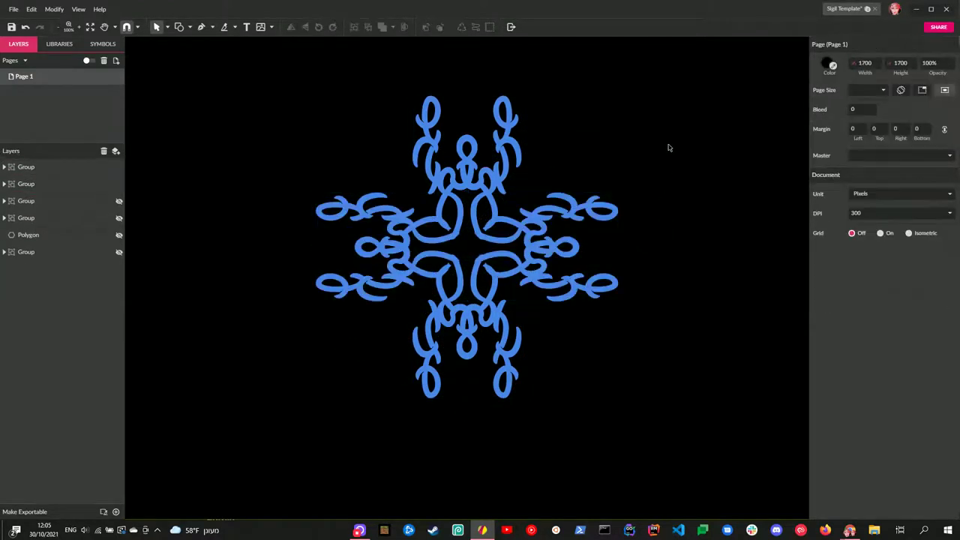
Try duplicating the 605 px cross, rotating the copy by 45 degrees, and inspect the central overlaps up close
{"action": "key", "text": "ctrl+a"}
{"action": "key", "text": "ctrl+d"}
{"action": "left_click_drag", "start_coordinate": [467, 85], "coordinate": [595, 135]}
{"action": "left_click", "coordinate": [738, 172]}
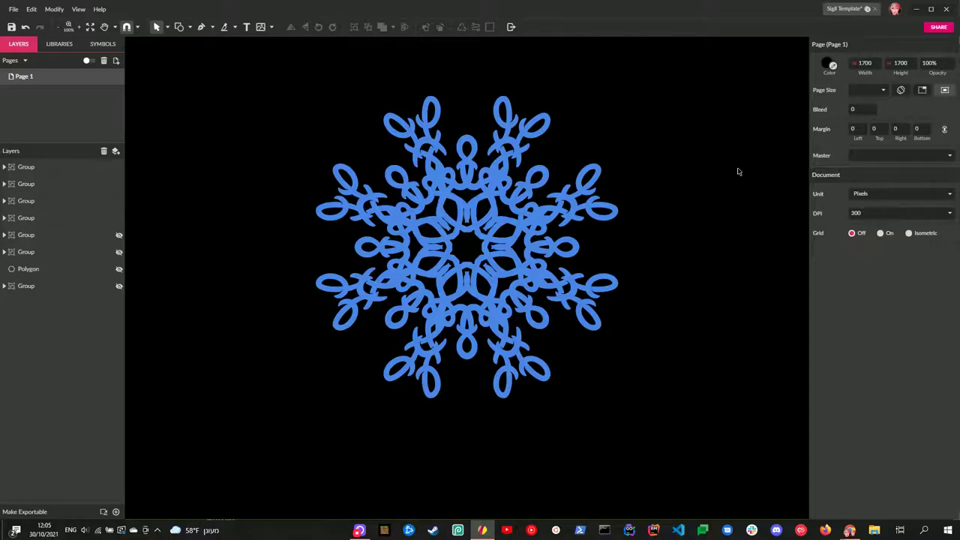
{"action": "scroll", "coordinate": [639, 297], "scroll_direction": "up", "scroll_amount": 5}
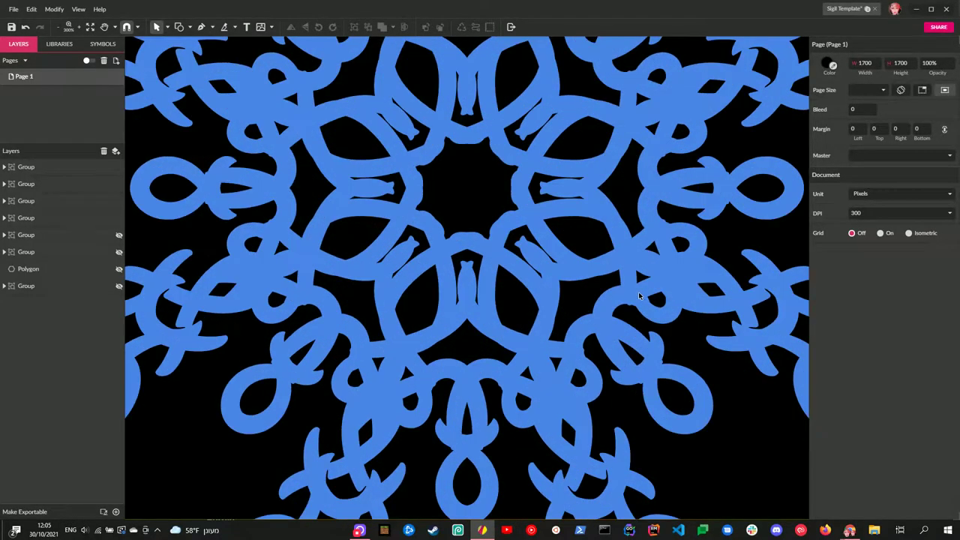
{"action": "scroll", "coordinate": [639, 296], "scroll_direction": "down", "scroll_amount": 5}
Undo the 605 px pattern, its cross, the grouping and the lower glyph's last nudge, and clear the selection
{"action": "key", "text": "ctrl+z"}
{"action": "key", "text": "ctrl+z"}
{"action": "key", "text": "ctrl+z"}
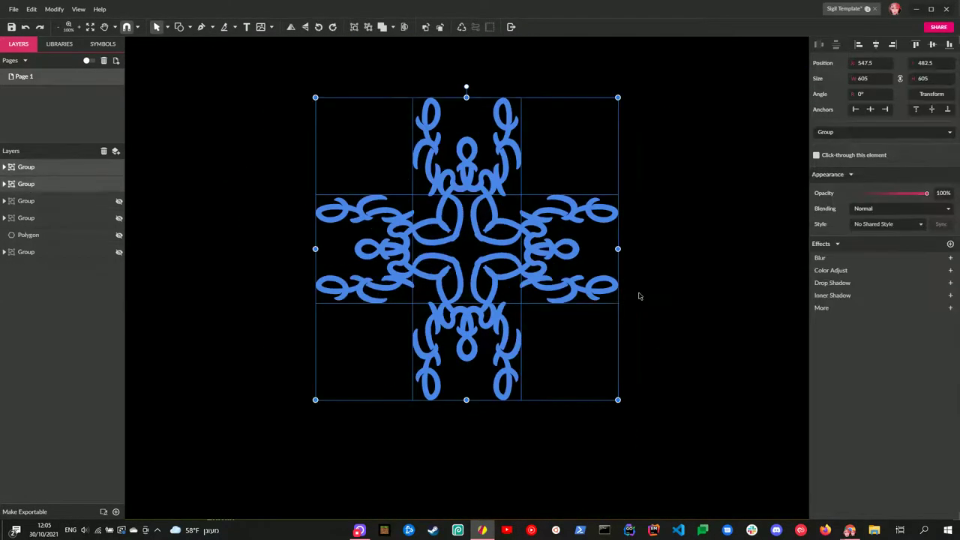
{"action": "key", "text": "ctrl+z"}
{"action": "key", "text": "ctrl+z"}
{"action": "left_click", "coordinate": [595, 250]}
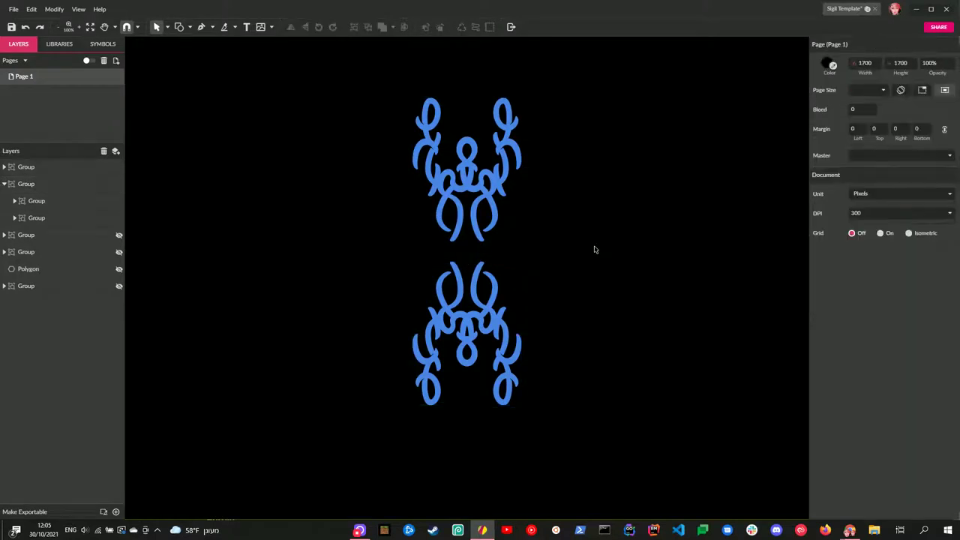
Flip the upper glyph and the lower glyph vertically so their forked tips point outward
{"action": "right_click", "coordinate": [507, 150]}
{"action": "mouse_move", "coordinate": [571, 213]}
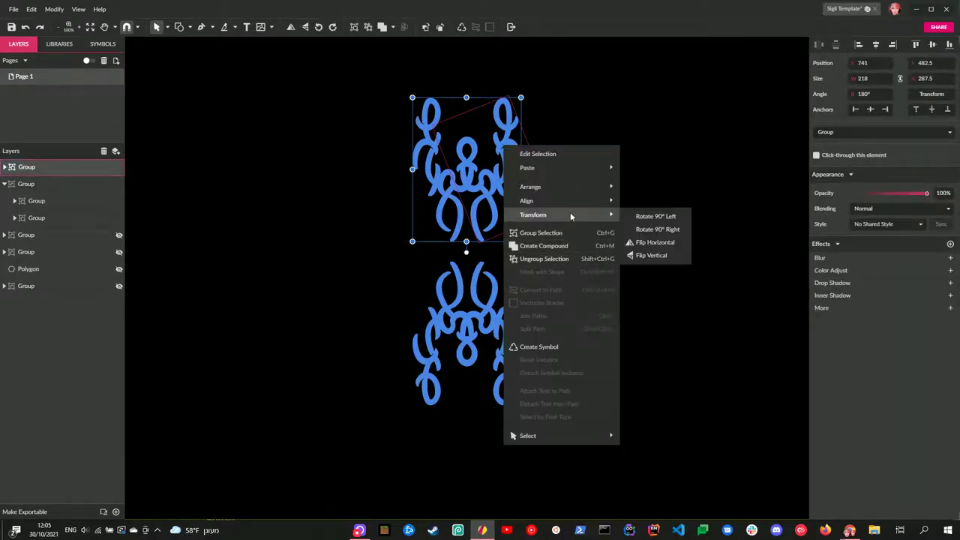
{"action": "left_click", "coordinate": [639, 259]}
{"action": "right_click", "coordinate": [493, 284]}
{"action": "mouse_move", "coordinate": [544, 288]}
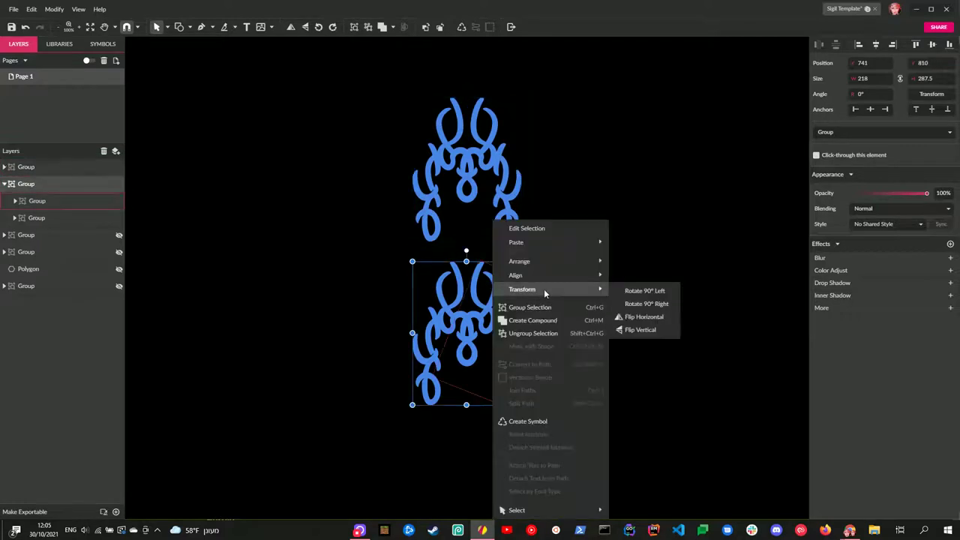
{"action": "left_click", "coordinate": [659, 335]}
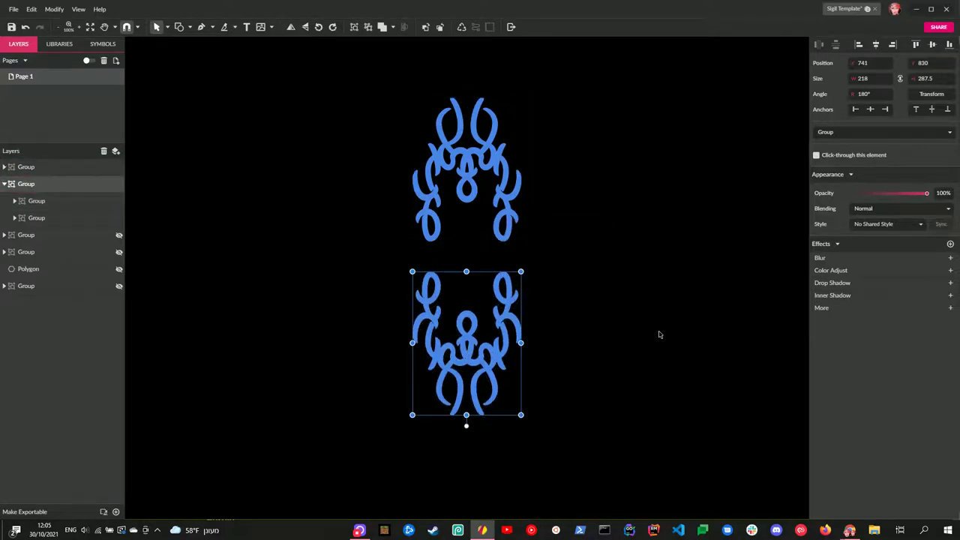
Try grouping the flipped glyphs, spaced 645 px tall overall, and rotating a duplicate to -90 degrees to form a cross
{"action": "key", "text": "ctrl+a"}
{"action": "key", "text": "ctrl+g"}
{"action": "key", "text": "ctrl+d"}
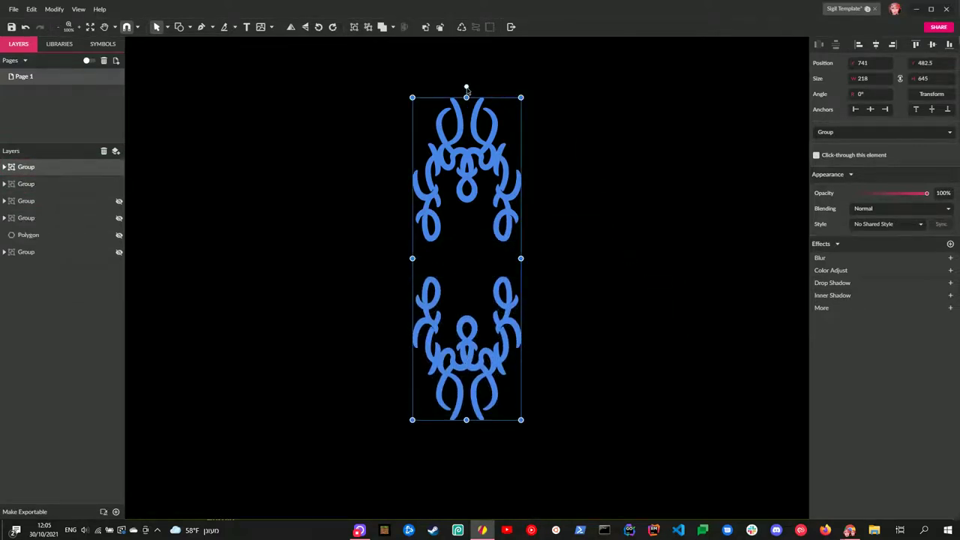
{"action": "mouse_move", "coordinate": [466, 87]}
{"action": "left_mouse_down"}
{"action": "mouse_move", "coordinate": [675, 212]}
{"action": "mouse_move", "coordinate": [691, 257]}
{"action": "left_mouse_up"}
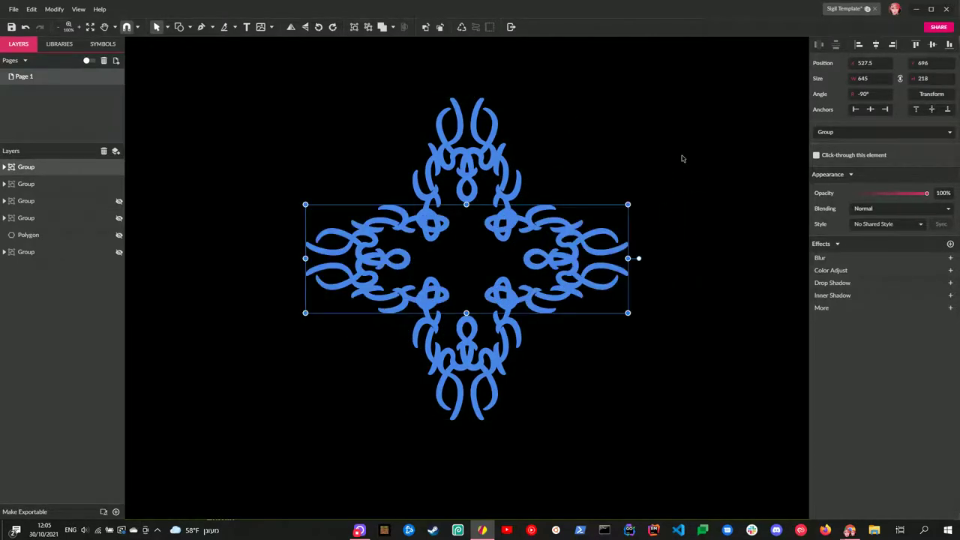
Try duplicating the flipped-glyph cross and rotating the copy by 45 degrees to form an eight-armed ring
{"action": "key", "text": "ctrl+a"}
{"action": "key", "text": "ctrl+d"}
{"action": "left_click_drag", "start_coordinate": [467, 87], "coordinate": [591, 124]}
{"action": "left_click", "coordinate": [718, 159]}
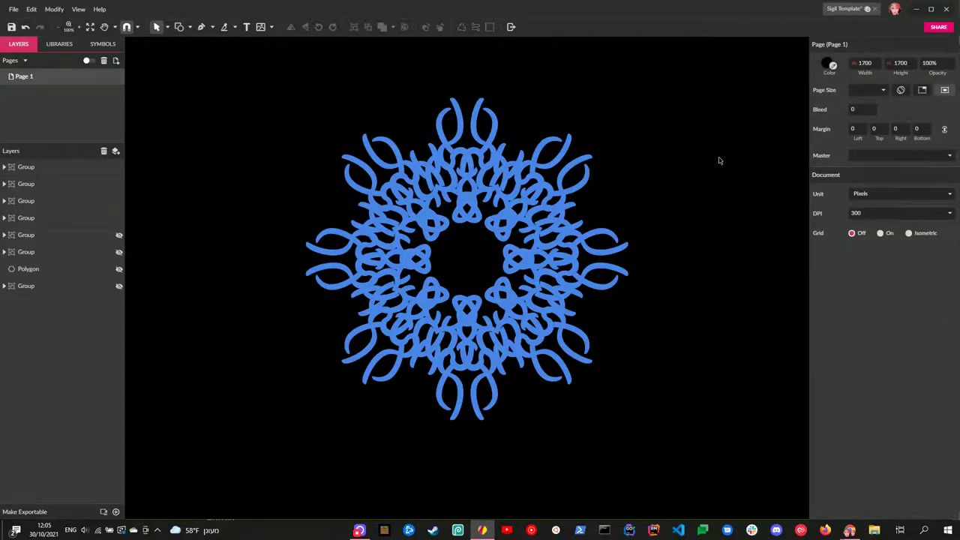
Undo the eight-armed ring, the cross and the grouping, back to the two separate flipped glyphs
{"action": "key", "text": "ctrl+z"}
{"action": "key", "text": "ctrl+z"}
{"action": "key", "text": "ctrl+z"}
{"action": "key", "text": "ctrl+z"}
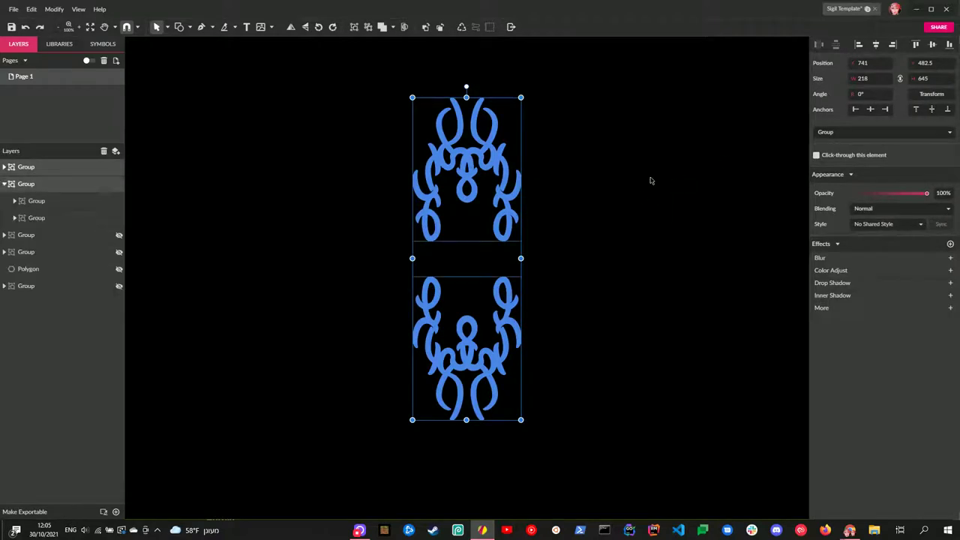
Move the flipped lower glyph up to Y 810, closer to the upper glyph
{"action": "left_click", "coordinate": [600, 218]}
{"action": "left_click", "coordinate": [515, 290]}
{"action": "left_click_drag", "start_coordinate": [540, 382], "coordinate": [513, 283]}
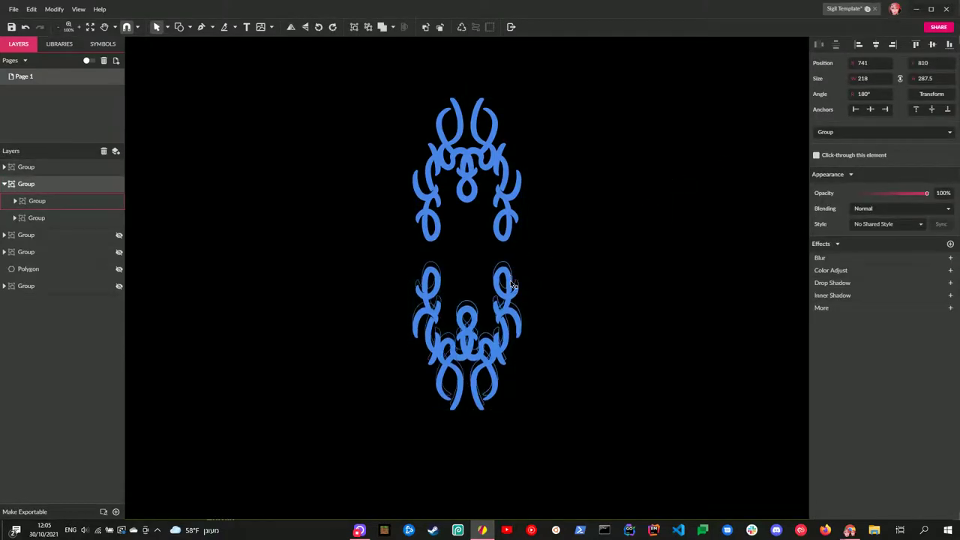
Group the two flipped glyphs and rotate a duplicate of the group to -90 degrees to form a cross
{"action": "key", "text": "ctrl+z"}
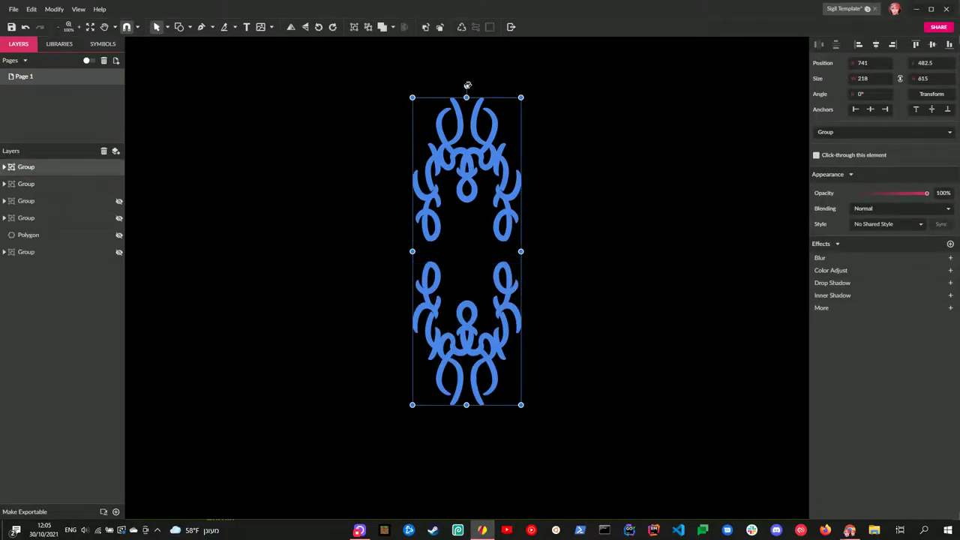
{"action": "left_click_drag", "start_coordinate": [467, 85], "coordinate": [648, 253]}
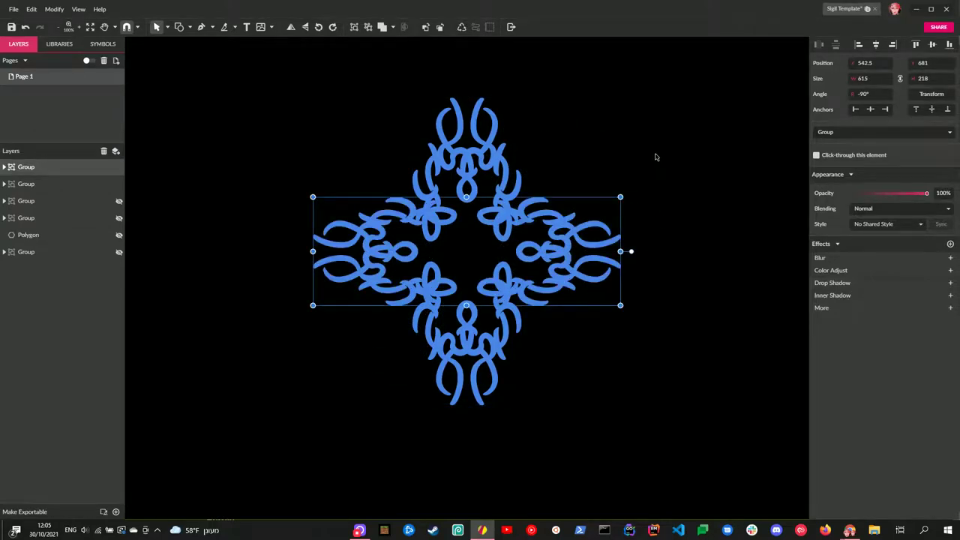
Try duplicating the whole cross and rotating the copy by 45 degrees to form an eight-armed ring
{"action": "key", "text": "ctrl+a"}
{"action": "key", "text": "ctrl+d"}
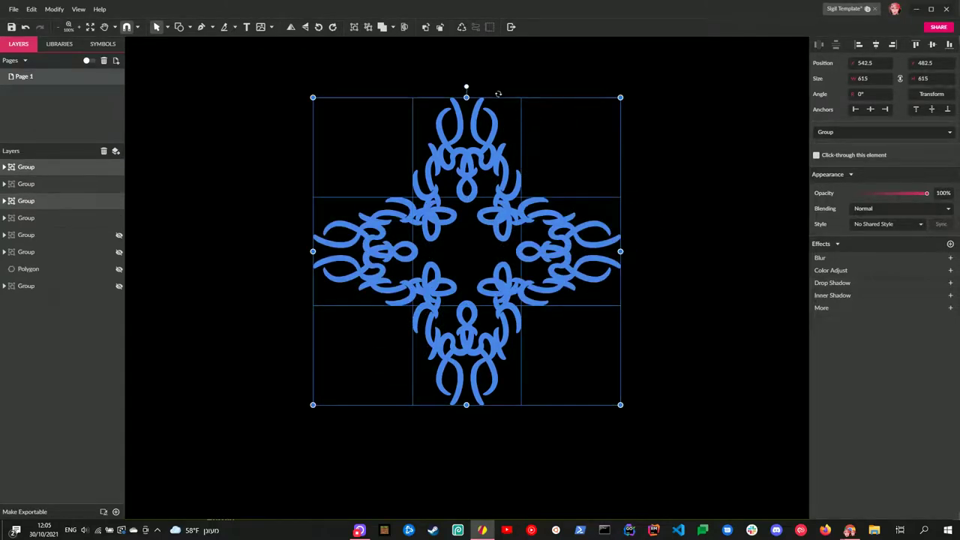
{"action": "left_click_drag", "start_coordinate": [498, 93], "coordinate": [583, 133]}
{"action": "left_click", "coordinate": [700, 151]}
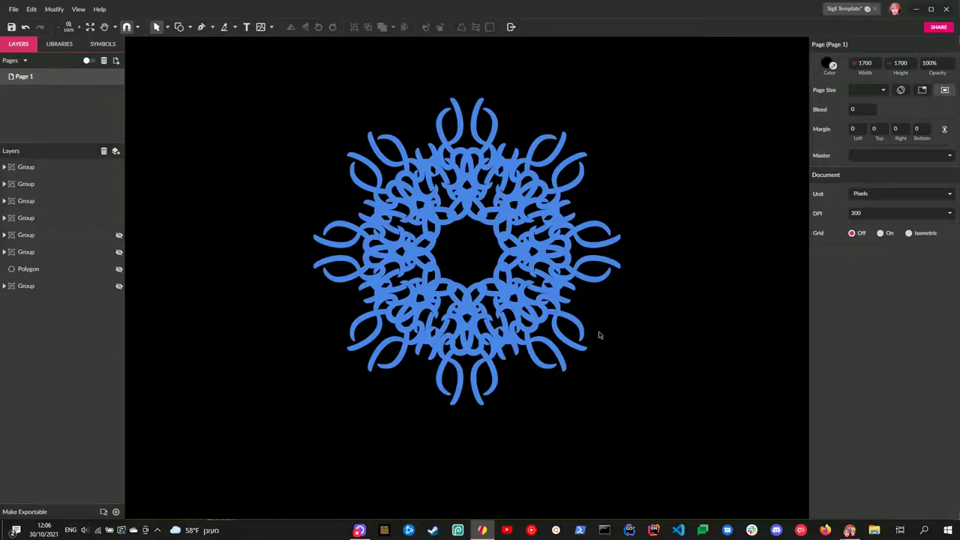
Undo the eight-armed ring, the cross and the grouping, returning to the two separate glyphs
{"action": "key", "text": "ctrl+z"}
{"action": "key", "text": "ctrl+z"}
{"action": "key", "text": "ctrl+z"}
{"action": "key", "text": "Escape"}
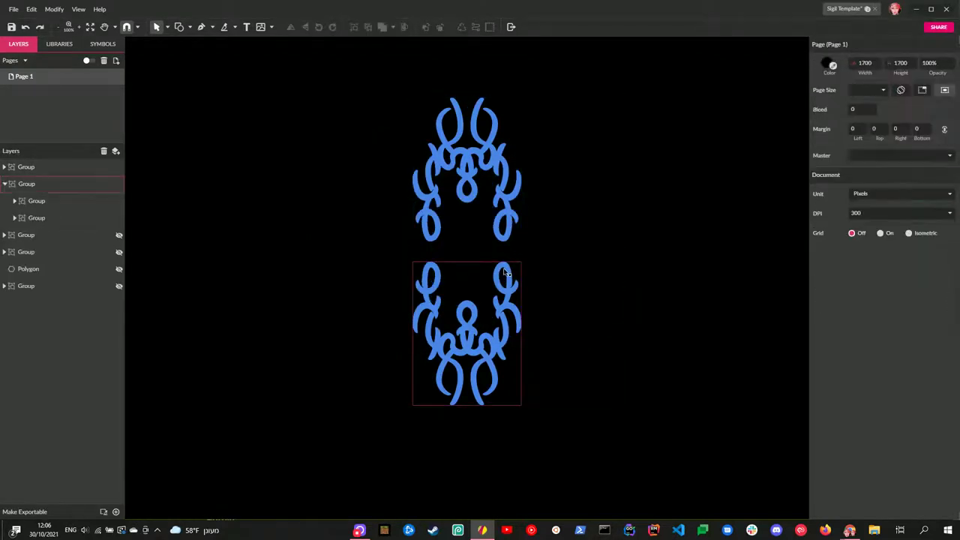
Try nudging the lower glyph up to make the pair 605 px tall, grouping both and rotating a duplicate to -90 degrees
{"action": "left_click", "coordinate": [506, 274]}
{"action": "left_click", "coordinate": [503, 236], "text": "shift"}
{"action": "key", "text": "ctrl+g"}
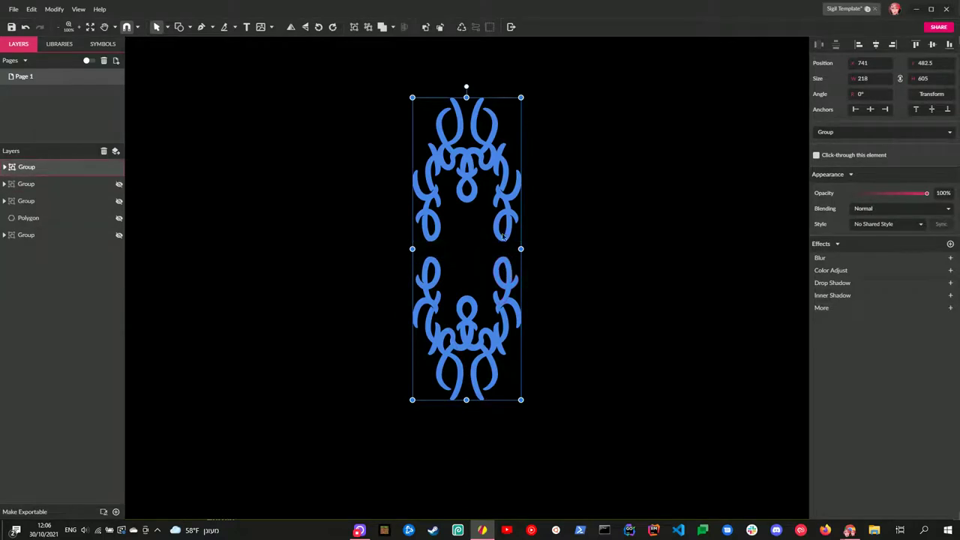
{"action": "key", "text": "ctrl+d"}
{"action": "left_click_drag", "start_coordinate": [466, 87], "coordinate": [664, 253]}
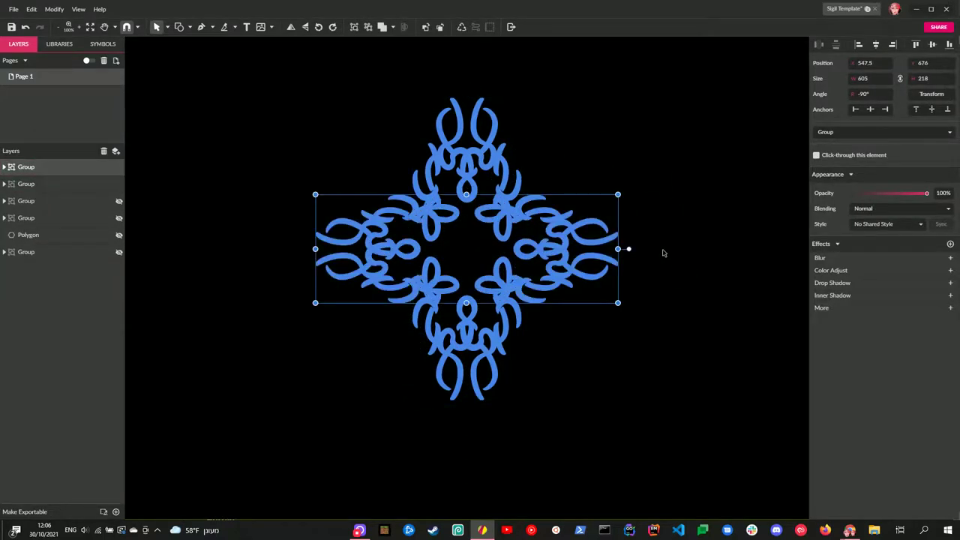
Try duplicating the tighter cross and rotating the copy to -45 degrees
{"action": "key", "text": "ctrl+a"}
{"action": "key", "text": "ctrl+d"}
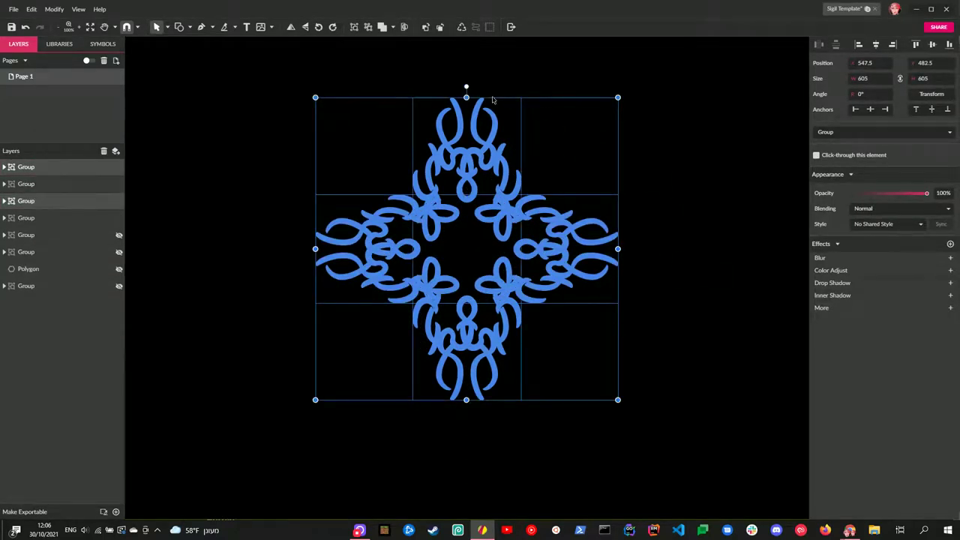
{"action": "left_click_drag", "start_coordinate": [465, 87], "coordinate": [566, 120]}
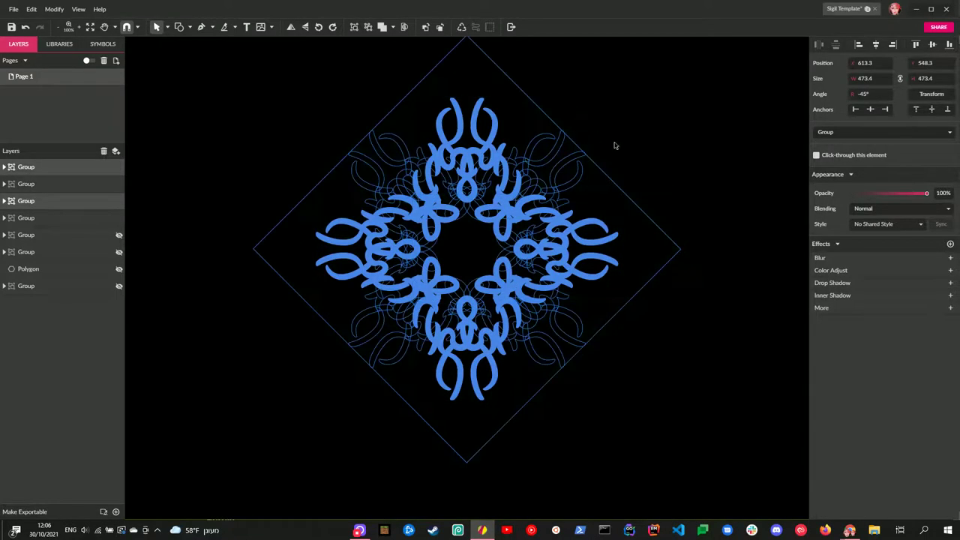
{"action": "left_click_drag", "start_coordinate": [615, 145], "coordinate": [675, 153]}
{"action": "left_click", "coordinate": [675, 156]}
Undo the tighter ring, cross, grouping and nudge, back to the wider-spaced pair of glyphs
{"action": "key", "text": "ctrl+z"}
{"action": "key", "text": "ctrl+z"}
{"action": "key", "text": "ctrl+z"}
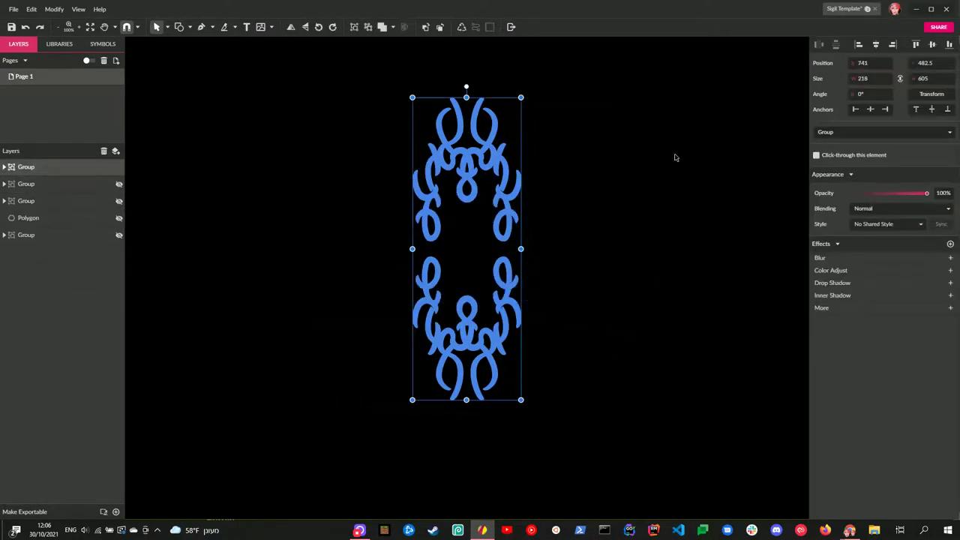
{"action": "key", "text": "ctrl+z"}
{"action": "left_click", "coordinate": [633, 217]}
Flip the upper and the lower glyph vertically in place so their looped ends face outward
{"action": "right_click", "coordinate": [502, 190]}
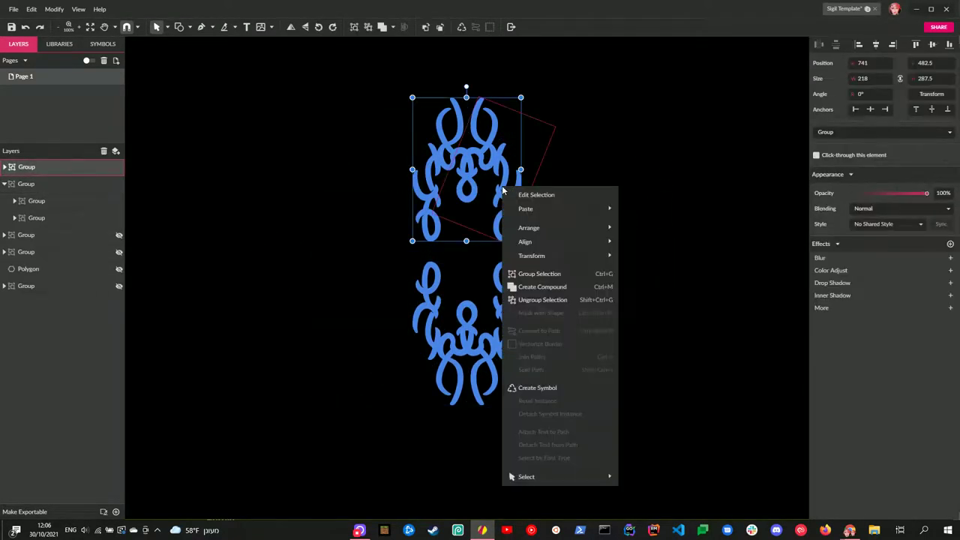
{"action": "mouse_move", "coordinate": [566, 254]}
{"action": "left_click", "coordinate": [666, 296]}
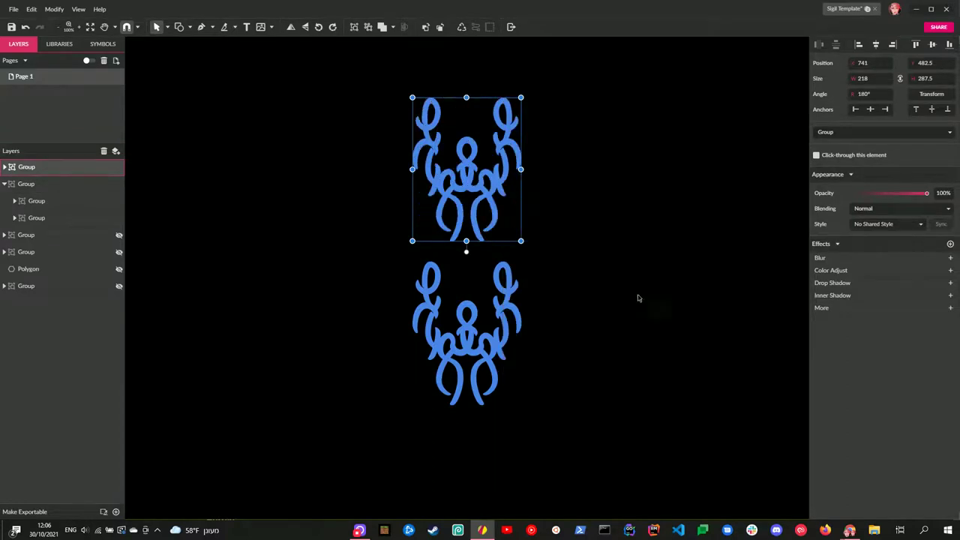
{"action": "left_click", "coordinate": [506, 287]}
{"action": "right_click", "coordinate": [508, 294]}
{"action": "mouse_move", "coordinate": [558, 289]}
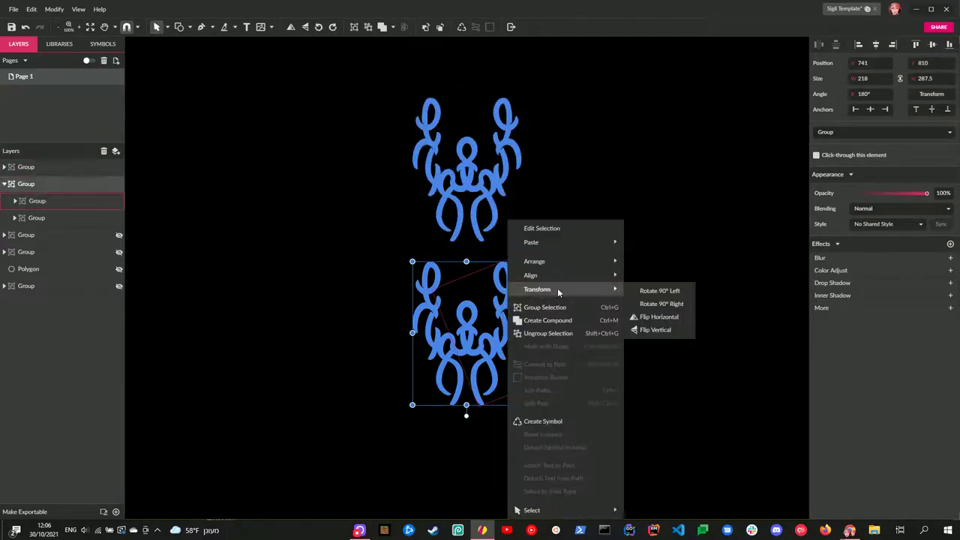
{"action": "left_click", "coordinate": [667, 331]}
Group the outward-facing pair, rotate a duplicate by 90 degrees into a cross, and add a copy of the cross rotated by 45 degrees
{"action": "key", "text": "ctrl+a"}
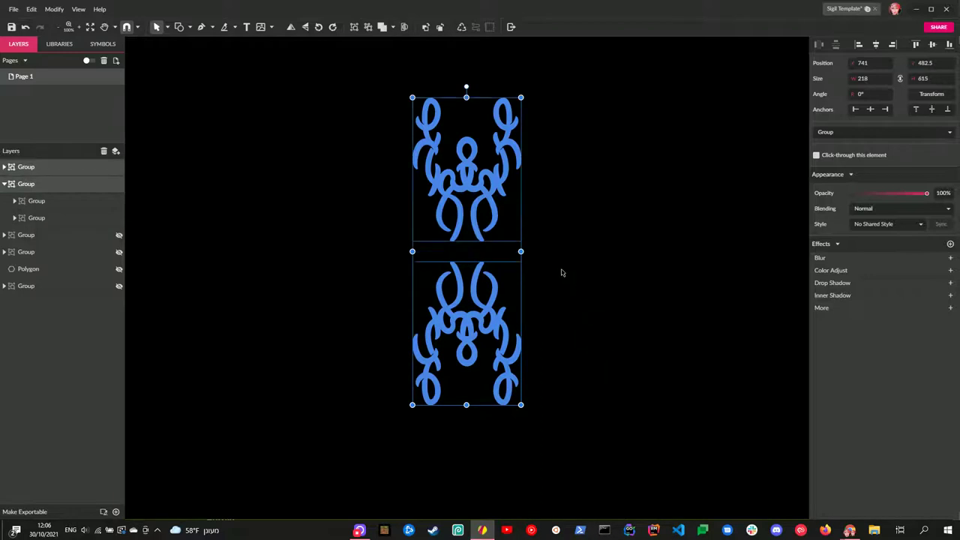
{"action": "left_click_drag", "start_coordinate": [465, 90], "coordinate": [635, 244]}
{"action": "key", "text": "ctrl+a"}
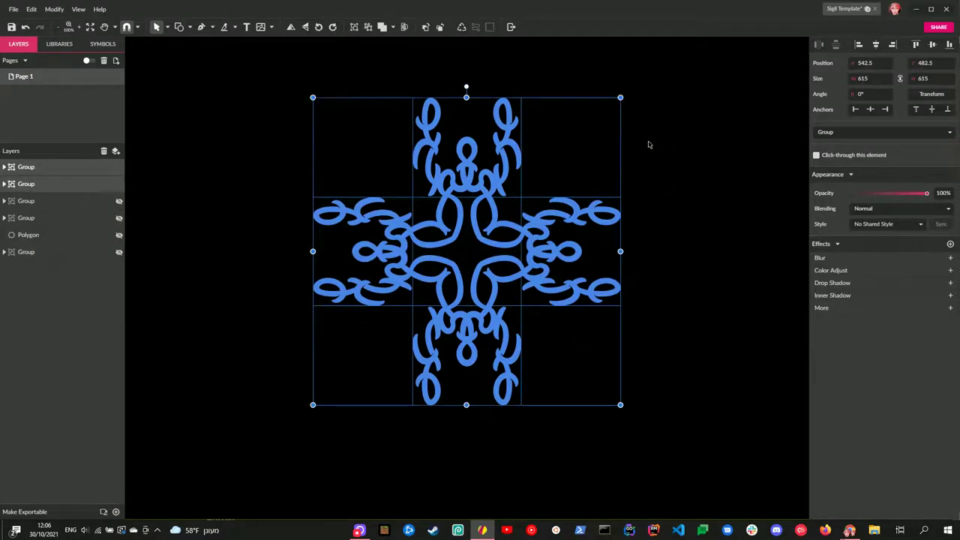
{"action": "key", "text": "ctrl+d"}
{"action": "left_click_drag", "start_coordinate": [465, 87], "coordinate": [595, 143]}
{"action": "left_click", "coordinate": [712, 172]}
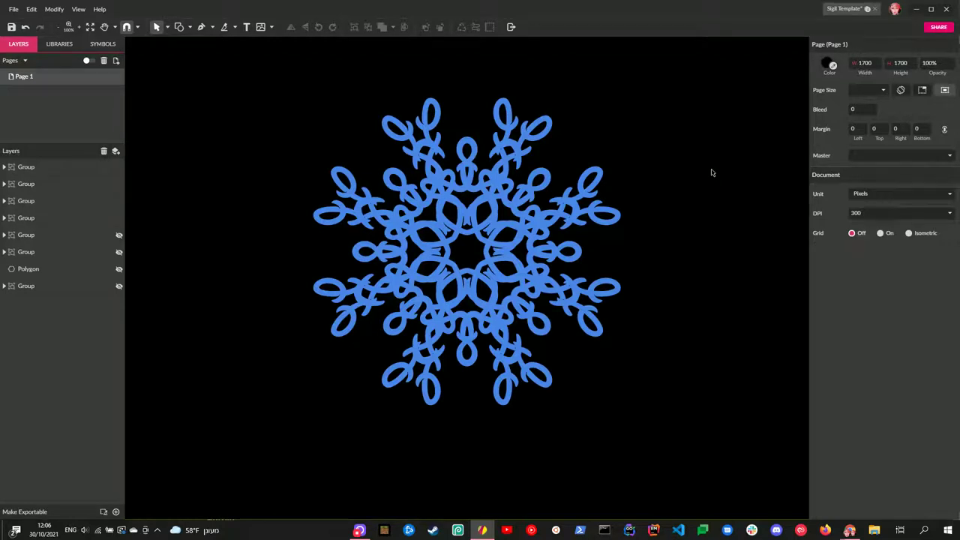
Rotate the whole eight-armed pattern by half an arm interval so paired loops line up with the vertical and horizontal axes
{"action": "key", "text": "ctrl+a"}
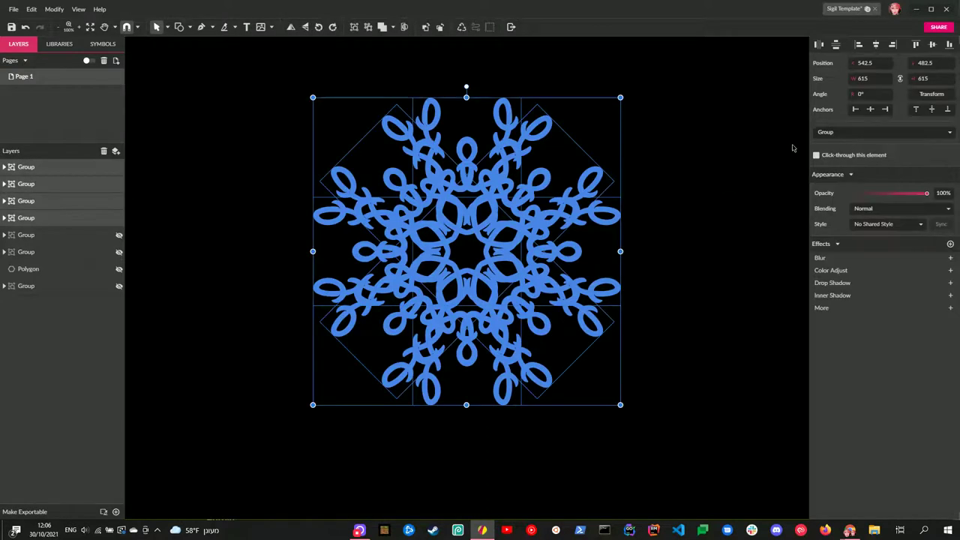
{"action": "left_click", "coordinate": [871, 94]}
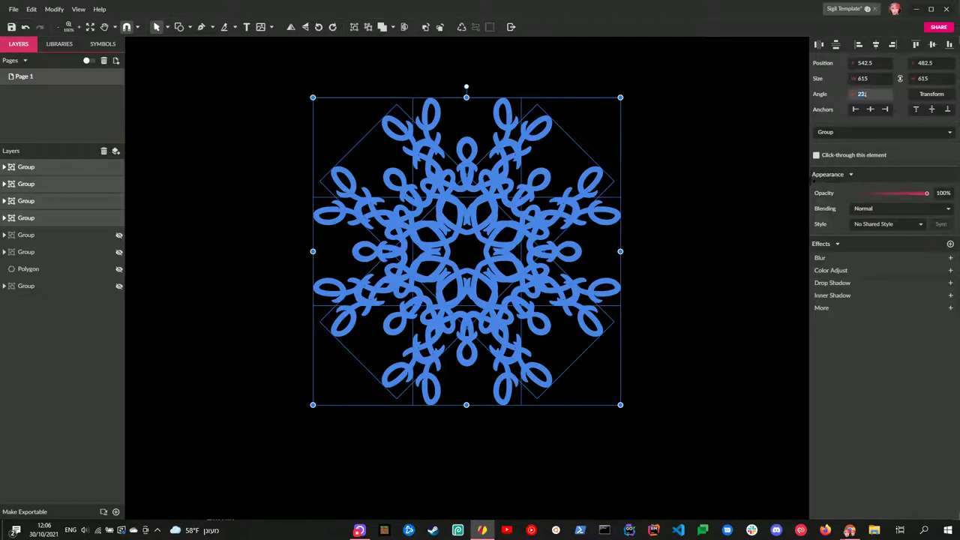
{"action": "key", "text": "Return"}
{"action": "left_click", "coordinate": [723, 237]}
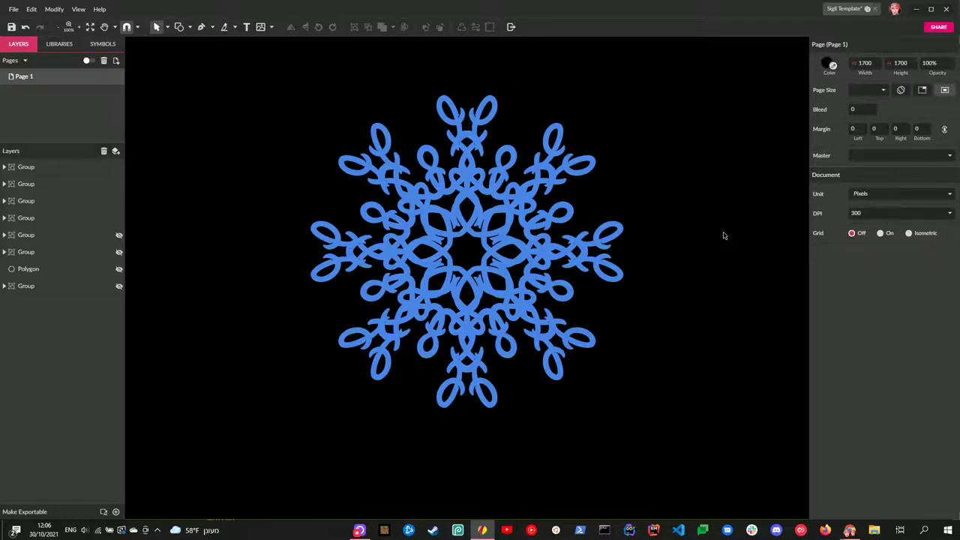
Ungroup all nested groups of the snowflake pattern into individual paths
{"action": "key", "text": "ctrl+a"}
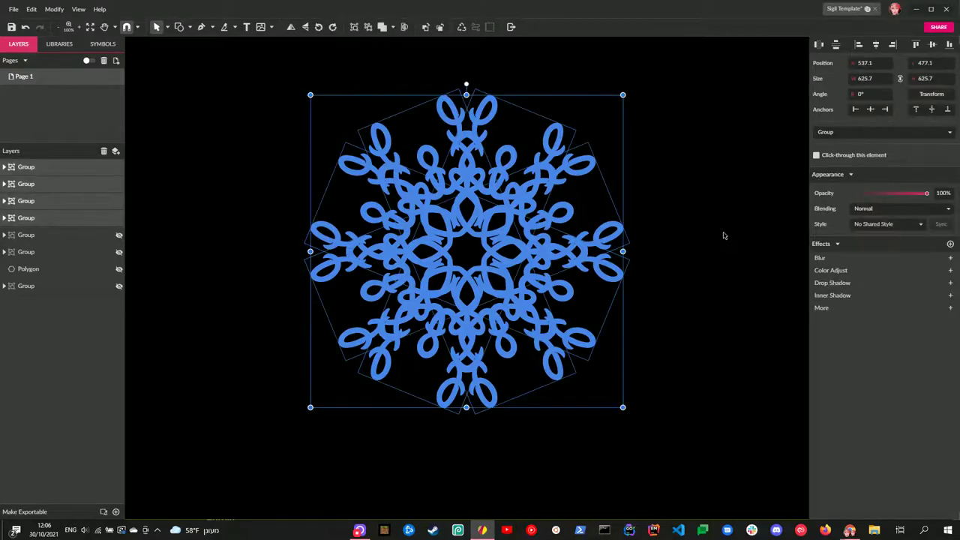
{"action": "key", "text": "ctrl+shift+g"}
{"action": "key", "text": "ctrl+shift+g"}
{"action": "key", "text": "ctrl+shift+g"}
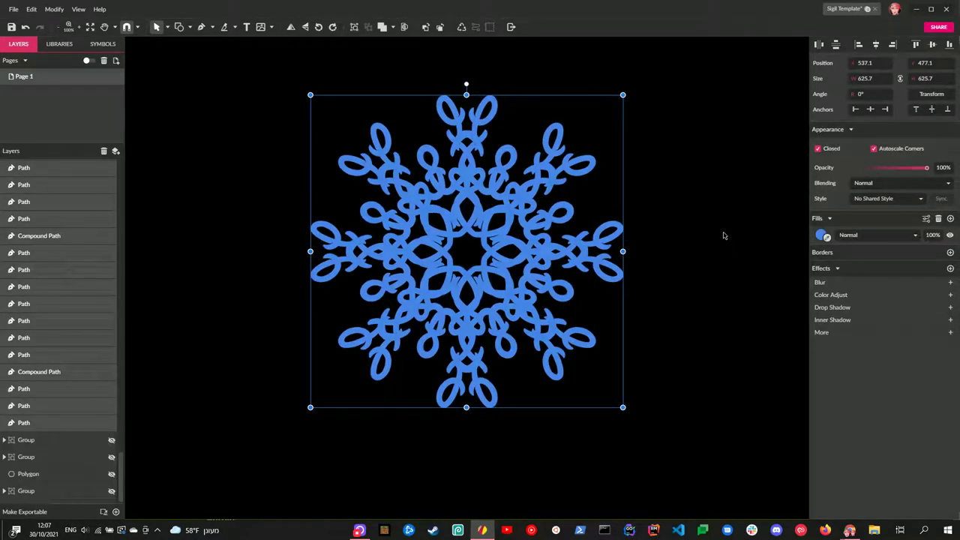
Show the hidden circular frame, fill the snowflake's paths with the frame ring's grey-blue colour and group them
{"action": "left_click", "coordinate": [111, 491]}
{"action": "scroll", "coordinate": [455, 374], "scroll_direction": "down", "scroll_amount": 2}
{"action": "scroll", "coordinate": [455, 374], "scroll_direction": "down", "scroll_amount": 1}
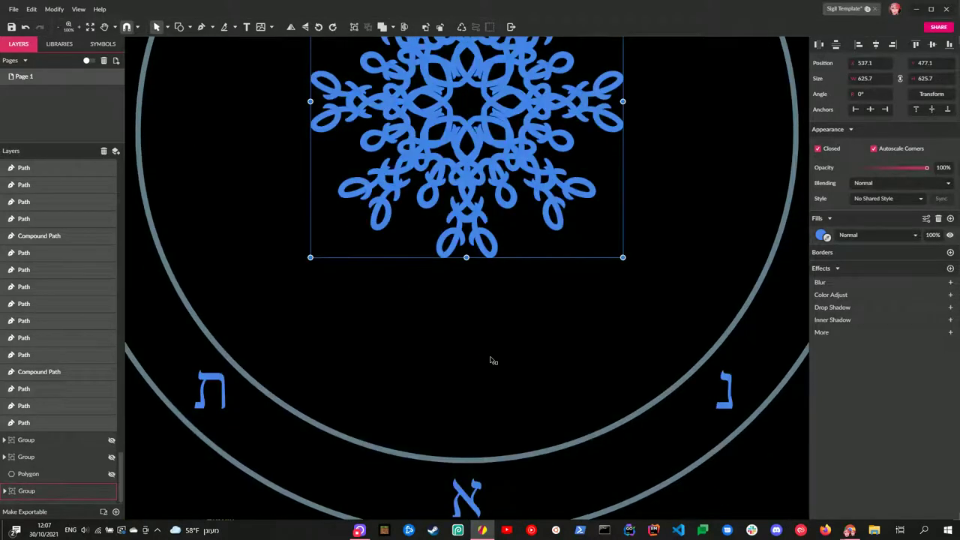
{"action": "left_click", "coordinate": [745, 308]}
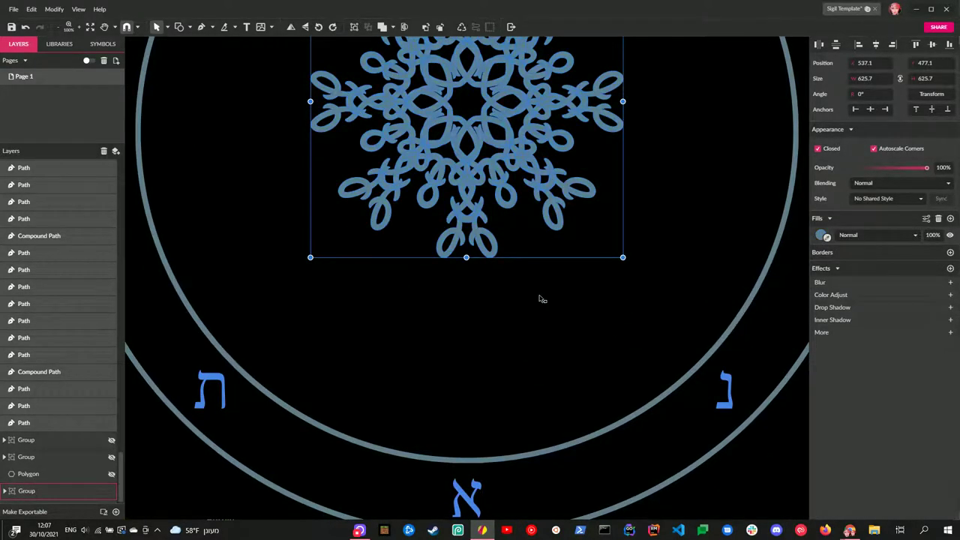
{"action": "key", "text": "Escape"}
{"action": "scroll", "coordinate": [525, 300], "scroll_direction": "up", "scroll_amount": 3}
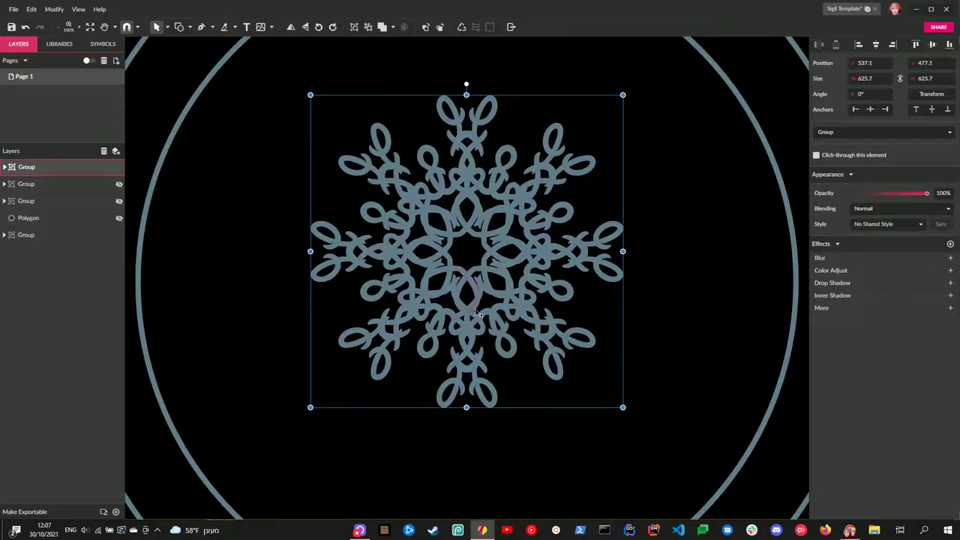
Recolour the paths forming the snowflake's inner ring of petals with the blue of the Hebrew letters and group them
{"action": "double_click", "coordinate": [477, 314]}
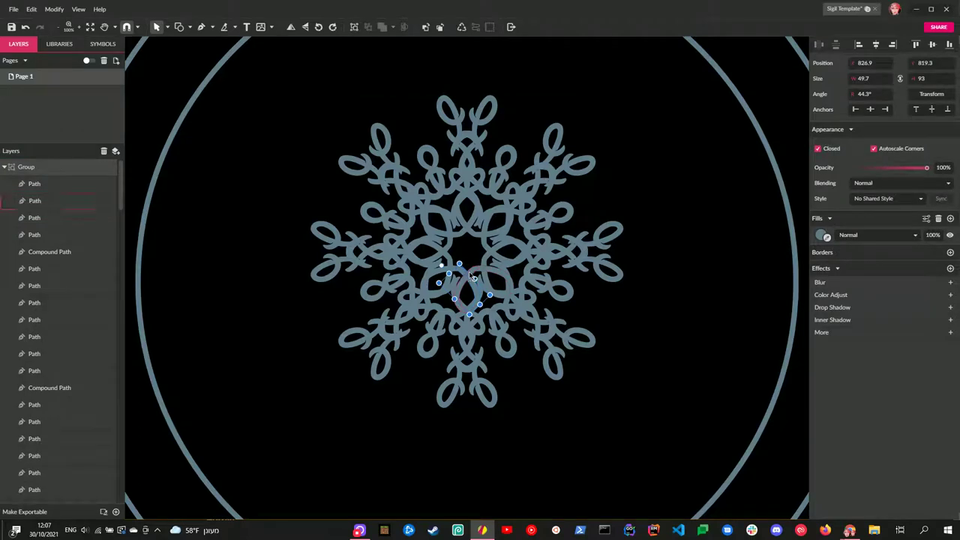
{"action": "left_click", "coordinate": [473, 280]}
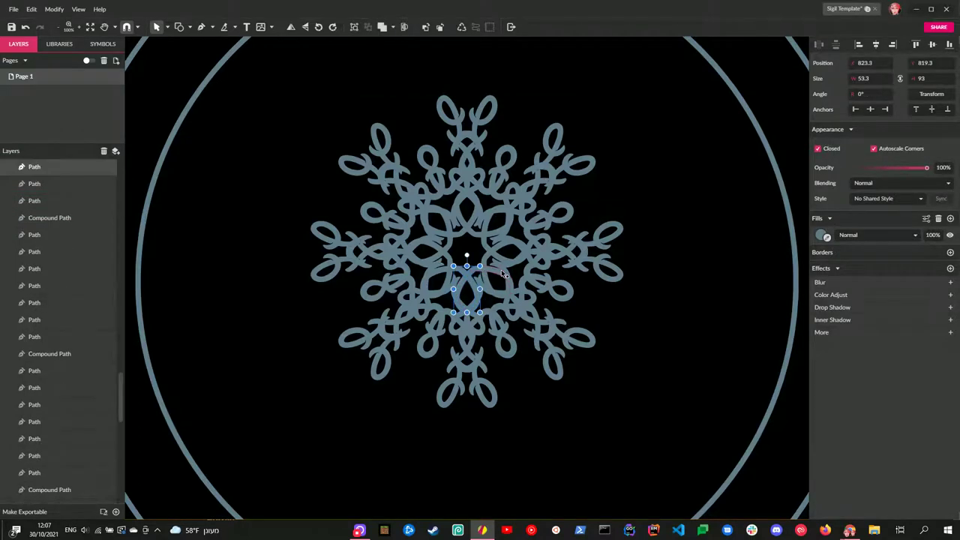
{"action": "left_click", "coordinate": [488, 259], "text": "shift"}
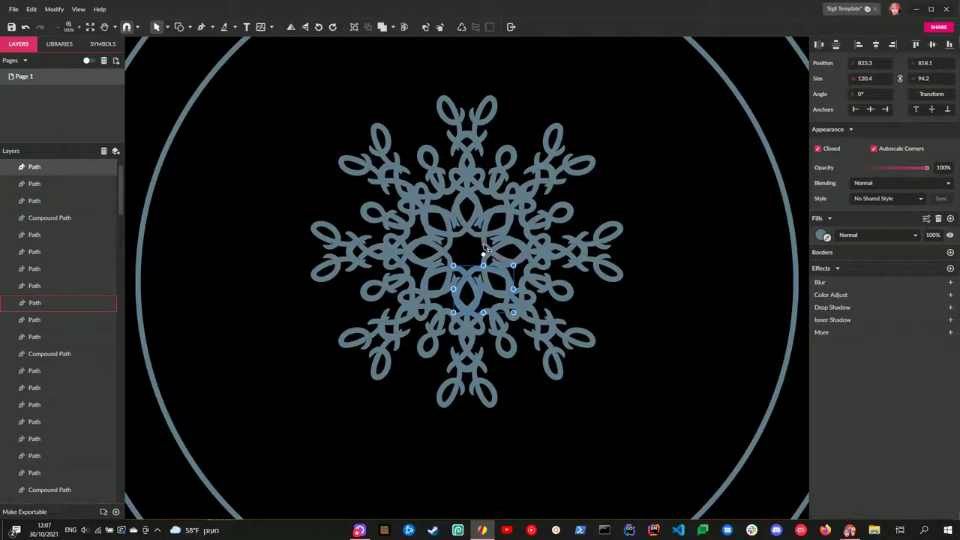
{"action": "left_click", "coordinate": [474, 237], "text": "shift"}
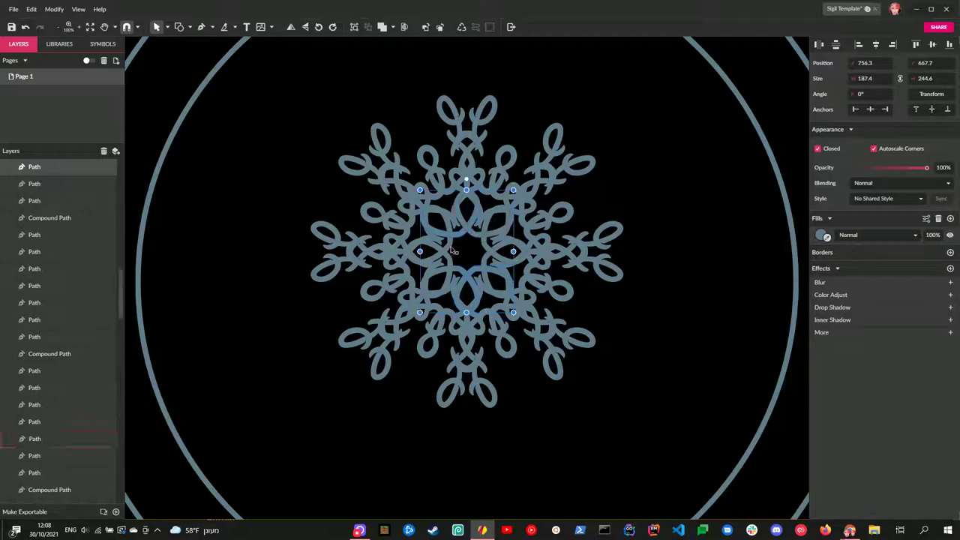
{"action": "left_click", "coordinate": [453, 264], "text": "shift"}
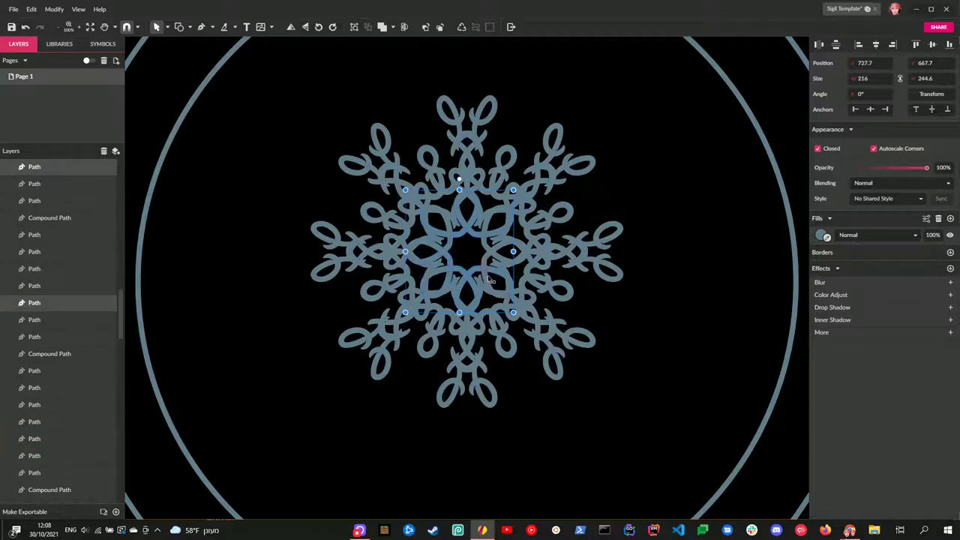
{"action": "left_click", "coordinate": [486, 252], "text": "shift"}
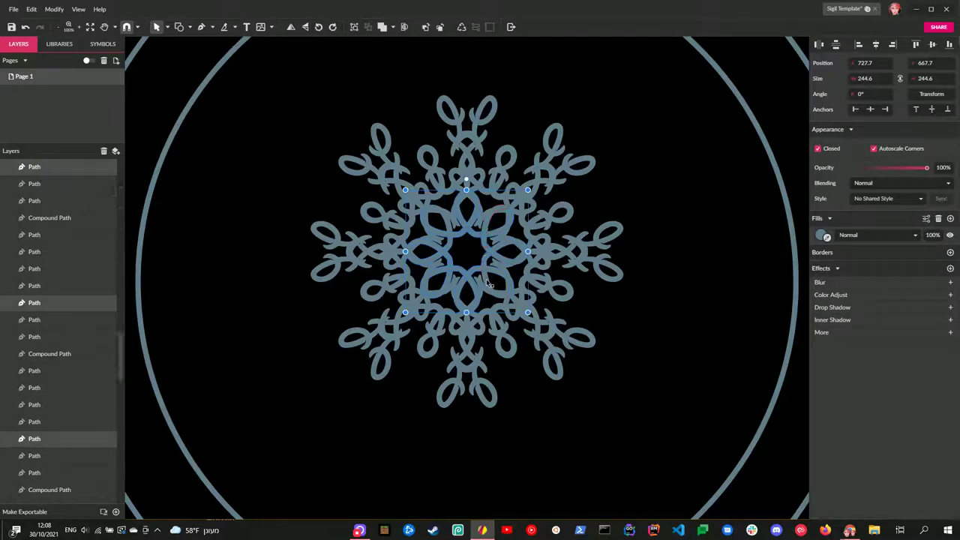
{"action": "scroll", "coordinate": [575, 316], "scroll_direction": "down", "scroll_amount": 2}
{"action": "scroll", "coordinate": [655, 307], "scroll_direction": "down", "scroll_amount": 2}
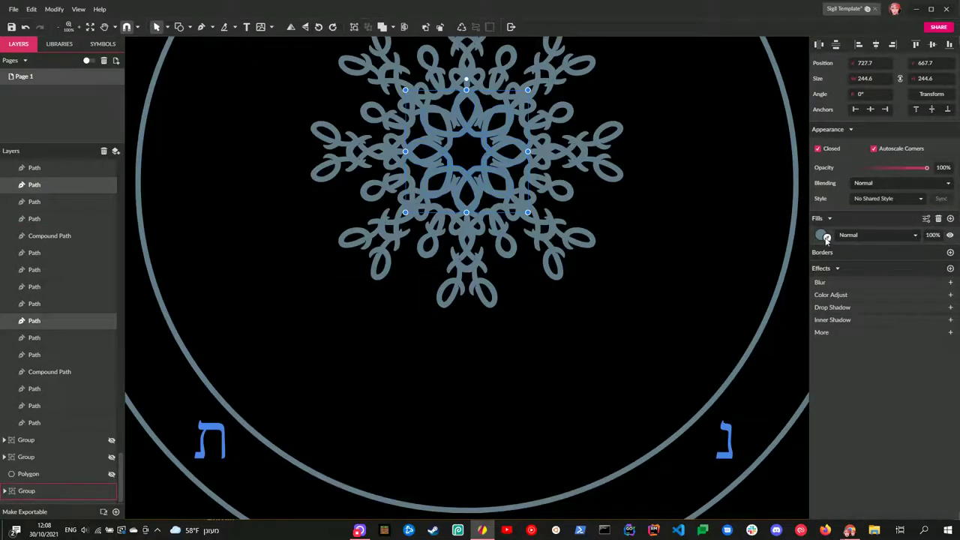
{"action": "left_click", "coordinate": [725, 456]}
{"action": "left_click", "coordinate": [550, 272]}
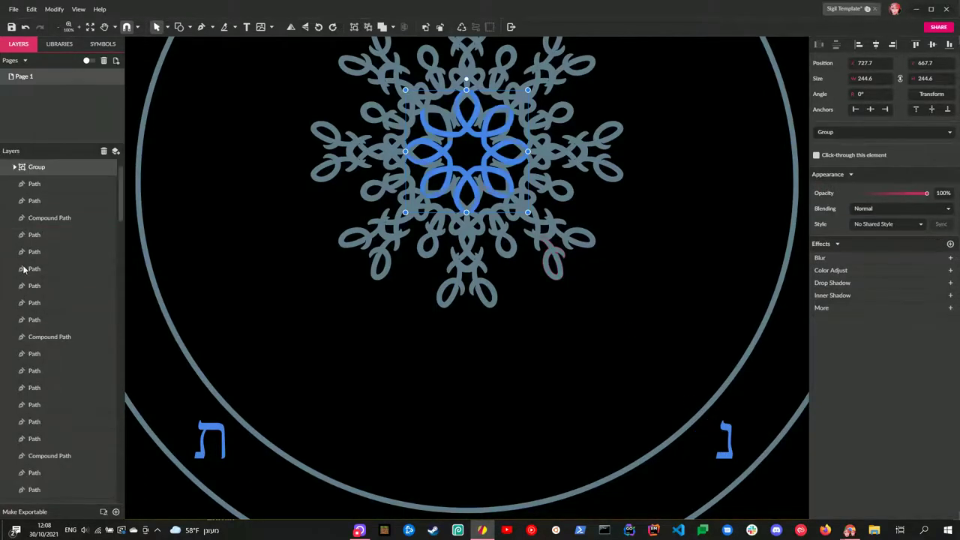
Move the blue petal group to the top of the stacking order inside the snowflake group
{"action": "left_click", "coordinate": [47, 183]}
{"action": "left_click_drag", "start_coordinate": [50, 189], "coordinate": [49, 192]}
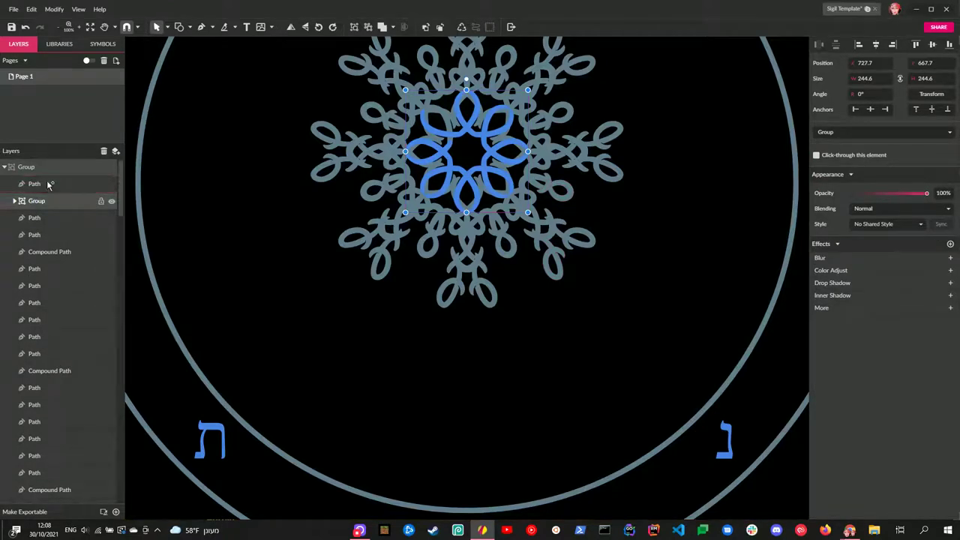
{"action": "left_click", "coordinate": [466, 218]}
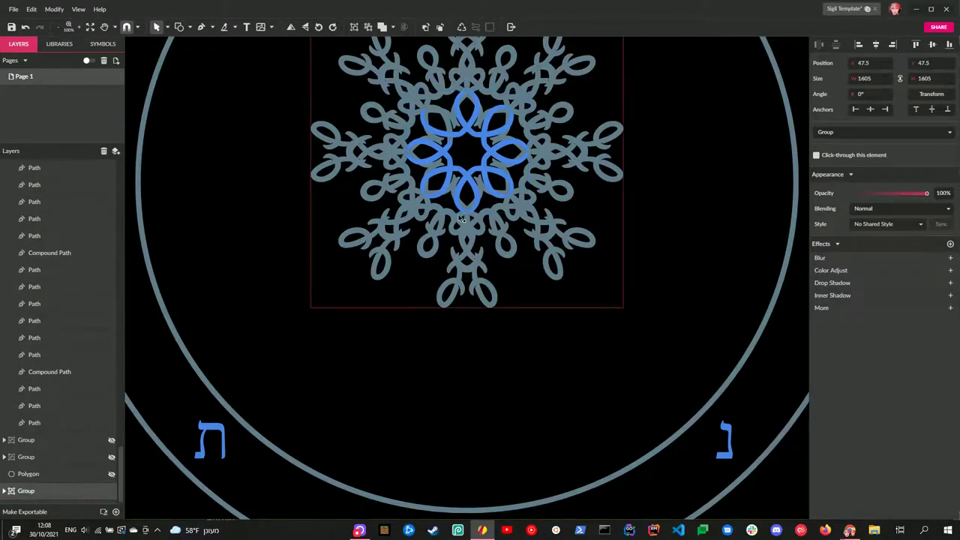
Recolour the knot, stem and loop paths of the snowflake's bottom arm with the blue of the Hebrew letters
{"action": "double_click", "coordinate": [465, 218]}
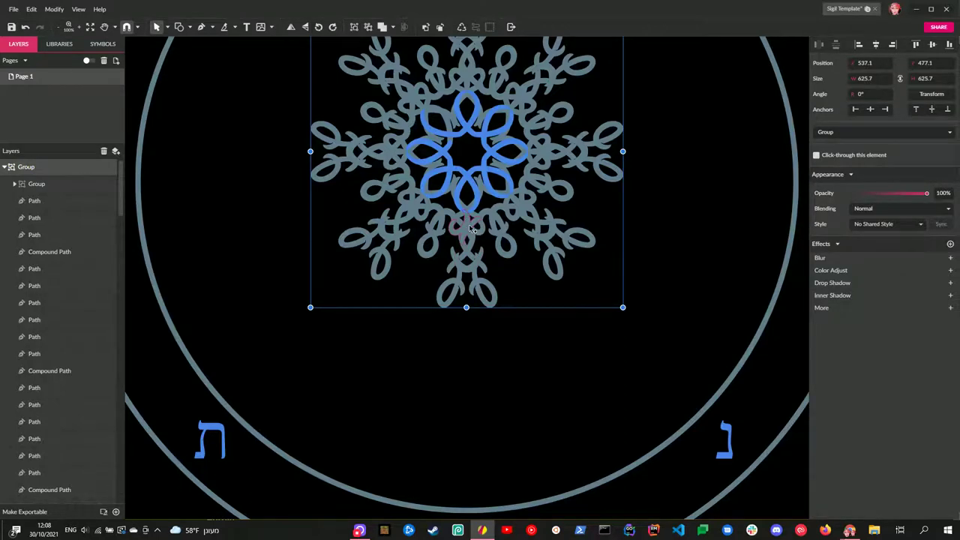
{"action": "double_click", "coordinate": [471, 231]}
{"action": "left_click", "coordinate": [482, 234]}
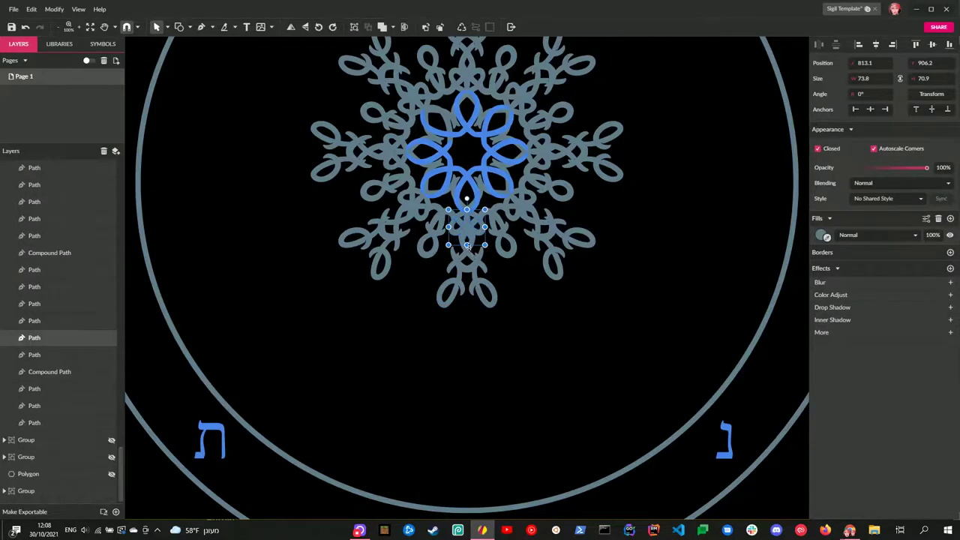
{"action": "left_click", "coordinate": [466, 255]}
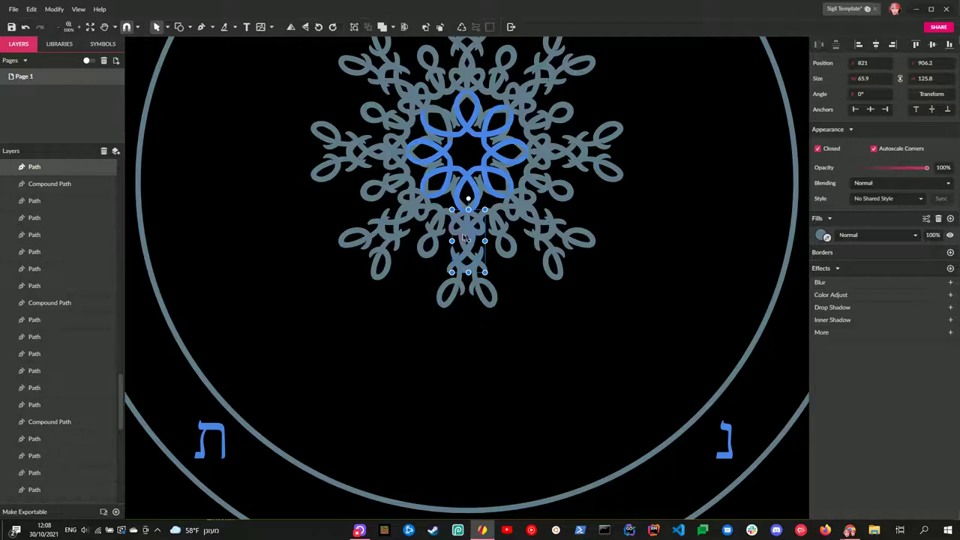
{"action": "key", "text": "ctrl+d"}
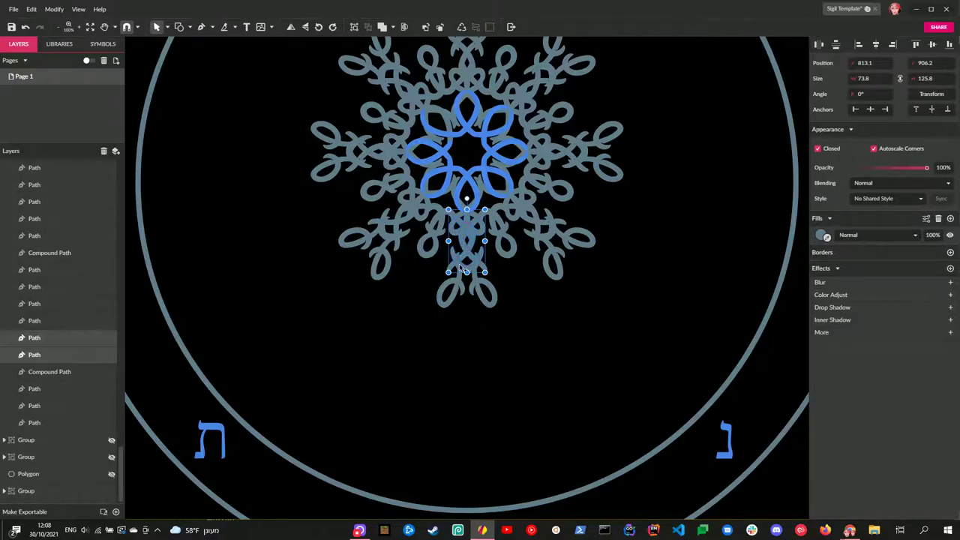
{"action": "left_click", "coordinate": [478, 288]}
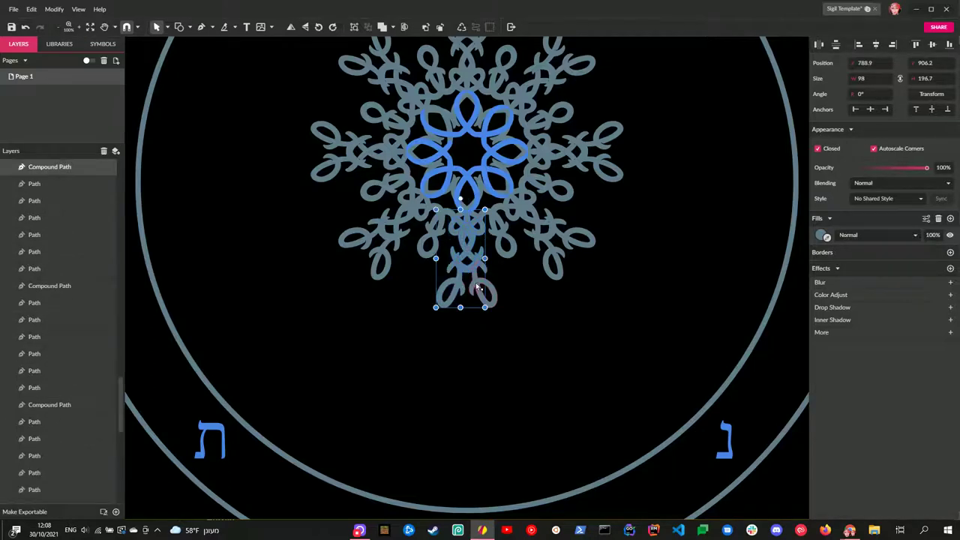
{"action": "left_click", "coordinate": [474, 267], "text": "shift"}
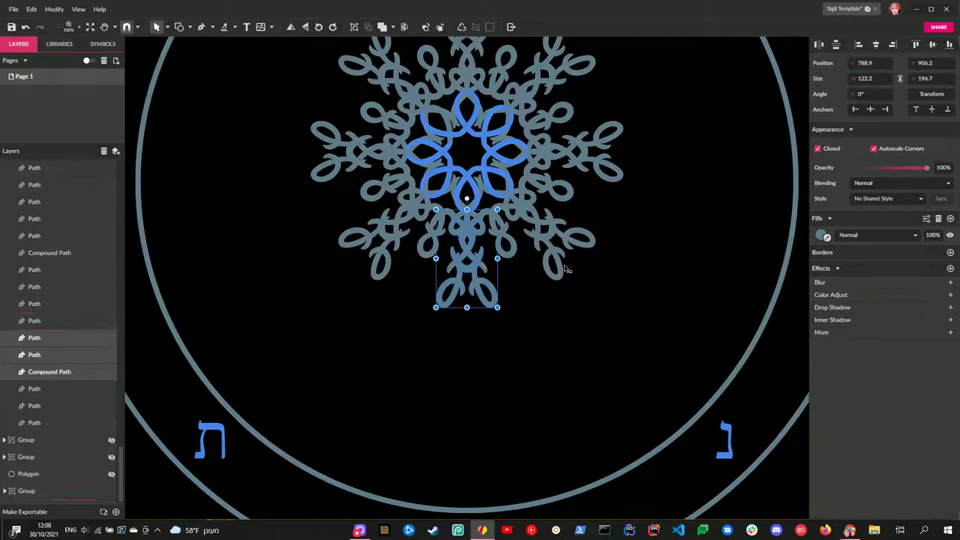
{"action": "left_click", "coordinate": [826, 237]}
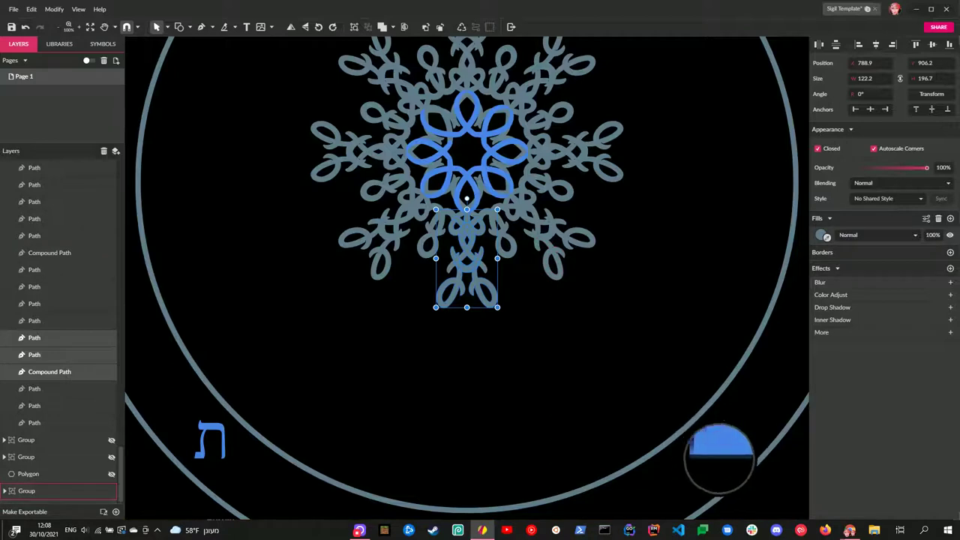
{"action": "left_click", "coordinate": [724, 456]}
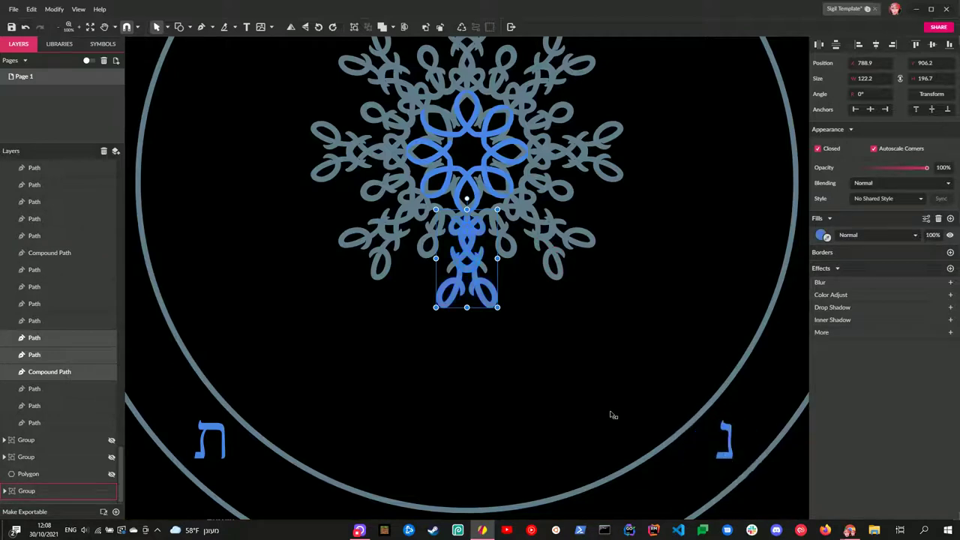
Move the recoloured bottom-arm paths into the blue petal group at the top of the snowflake group
{"action": "scroll", "coordinate": [67, 356], "scroll_direction": "up", "scroll_amount": 10}
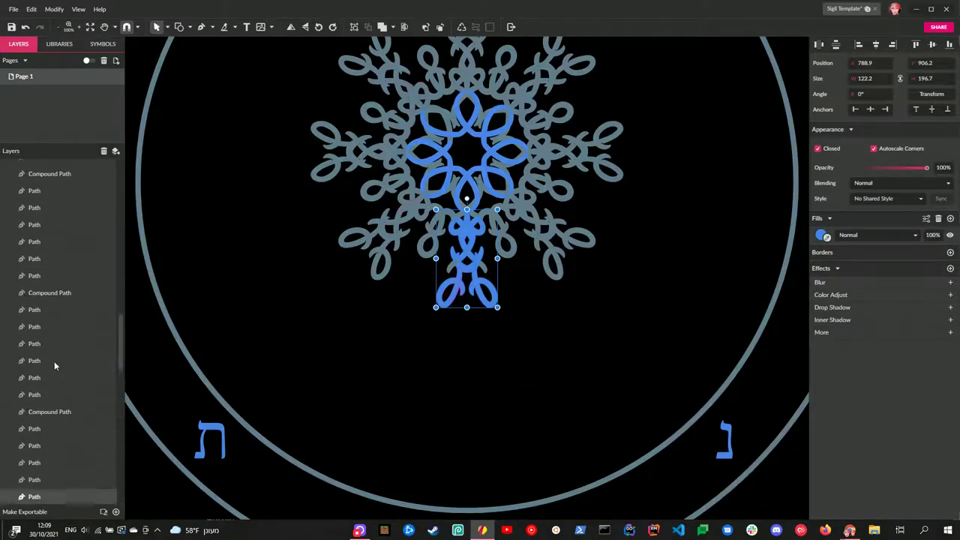
{"action": "scroll", "coordinate": [58, 342], "scroll_direction": "down", "scroll_amount": 5}
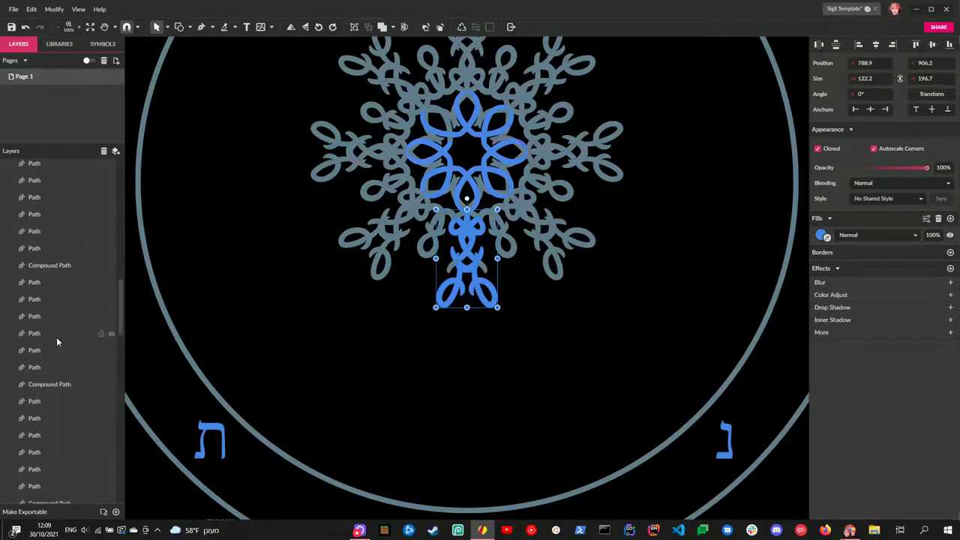
{"action": "mouse_move", "coordinate": [45, 191]}
{"action": "left_mouse_down"}
{"action": "mouse_move", "coordinate": [45, 162]}
{"action": "mouse_move", "coordinate": [48, 189]}
{"action": "left_mouse_up"}
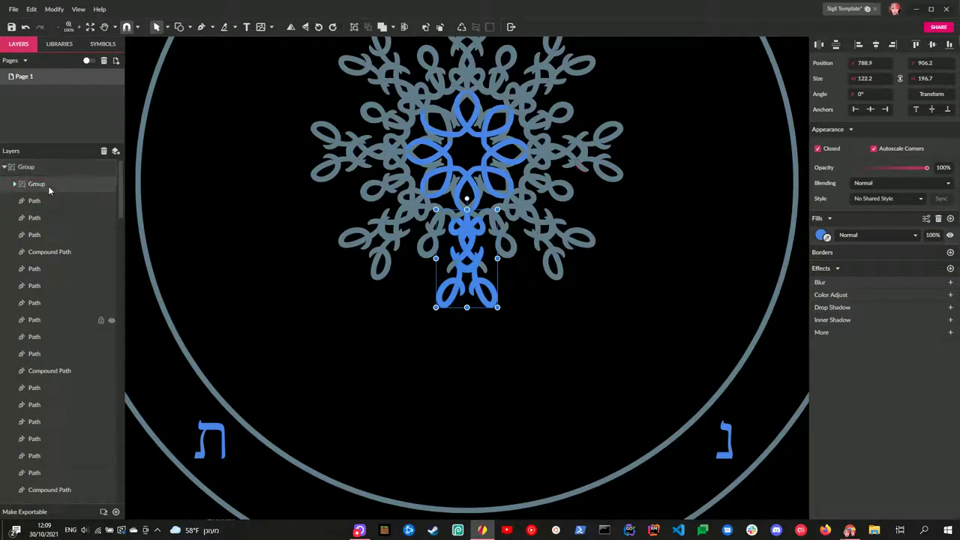
{"action": "left_click", "coordinate": [315, 338]}
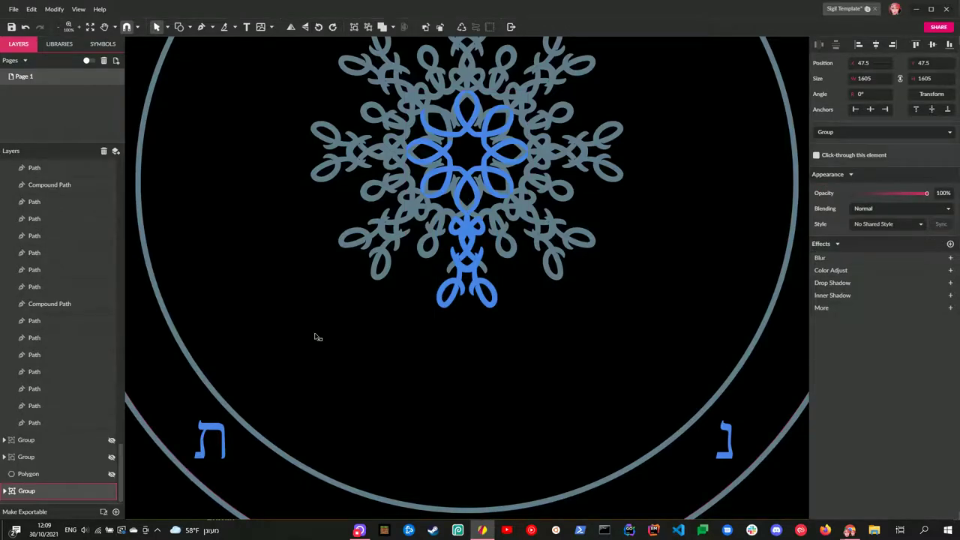
Recolour the remaining small curved path across the bottom arm with the arm's blue and move it into the blue group
{"action": "left_click", "coordinate": [450, 272]}
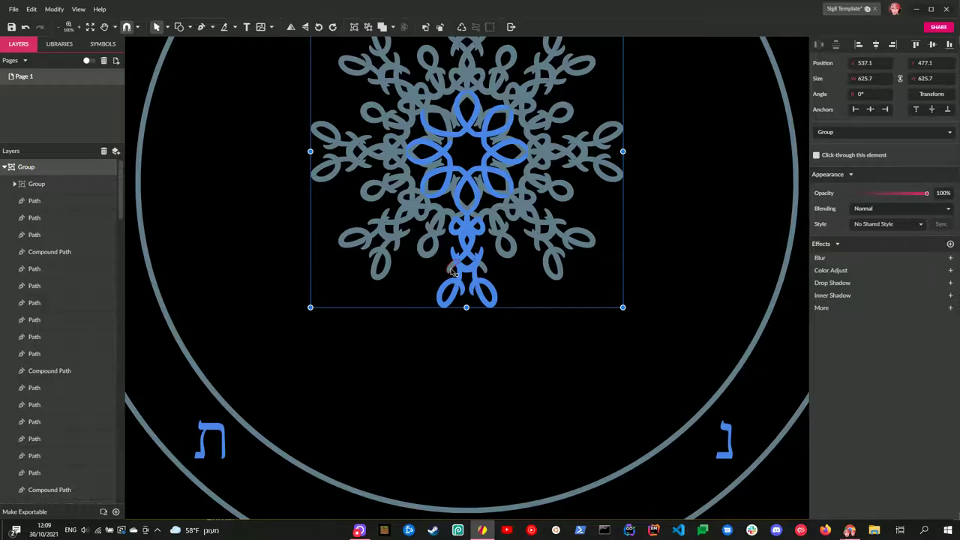
{"action": "double_click", "coordinate": [452, 271]}
{"action": "left_click", "coordinate": [486, 272]}
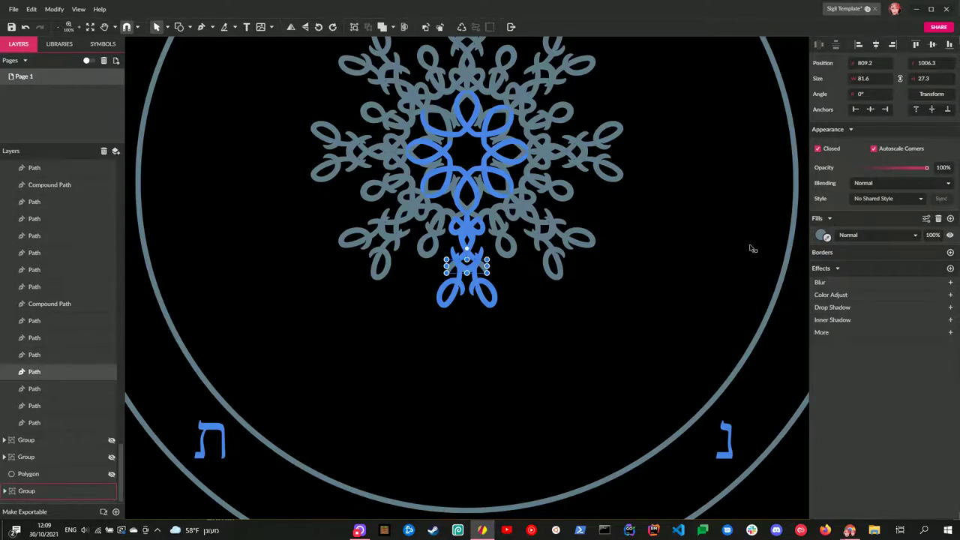
{"action": "left_click_drag", "start_coordinate": [826, 235], "coordinate": [468, 290]}
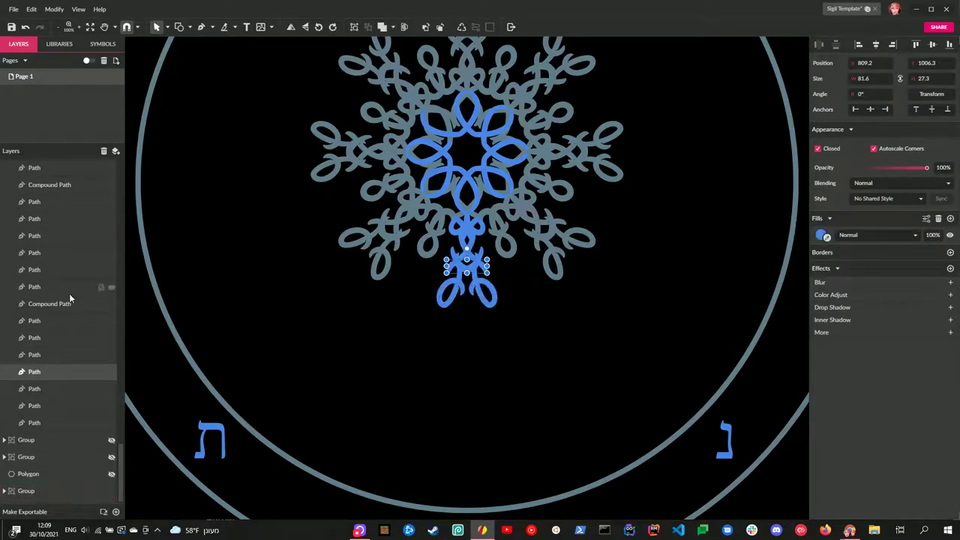
{"action": "left_click_drag", "start_coordinate": [51, 371], "coordinate": [57, 188]}
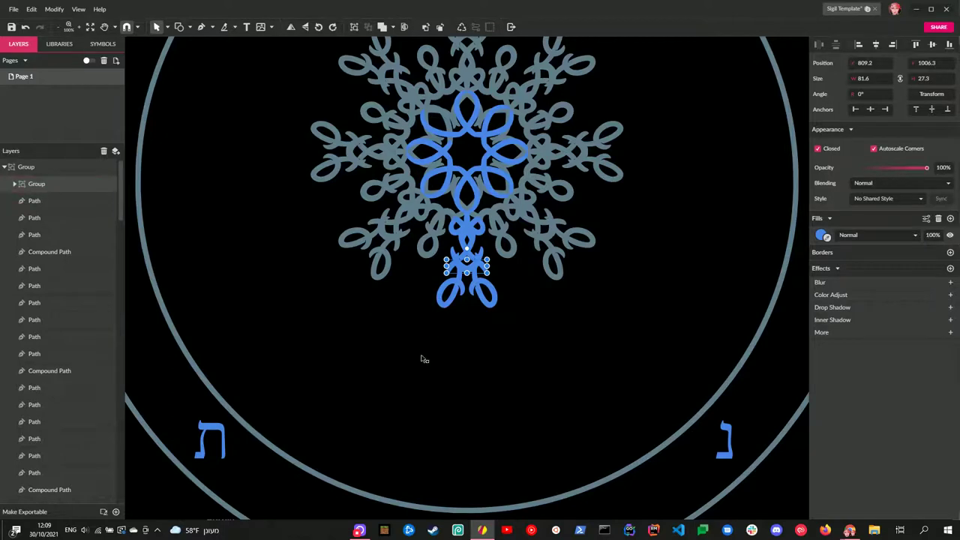
Recolour the paths of the snowflake's lower-right arm with the Hebrew letters' blue and move them into the blue group
{"action": "left_click", "coordinate": [553, 254]}
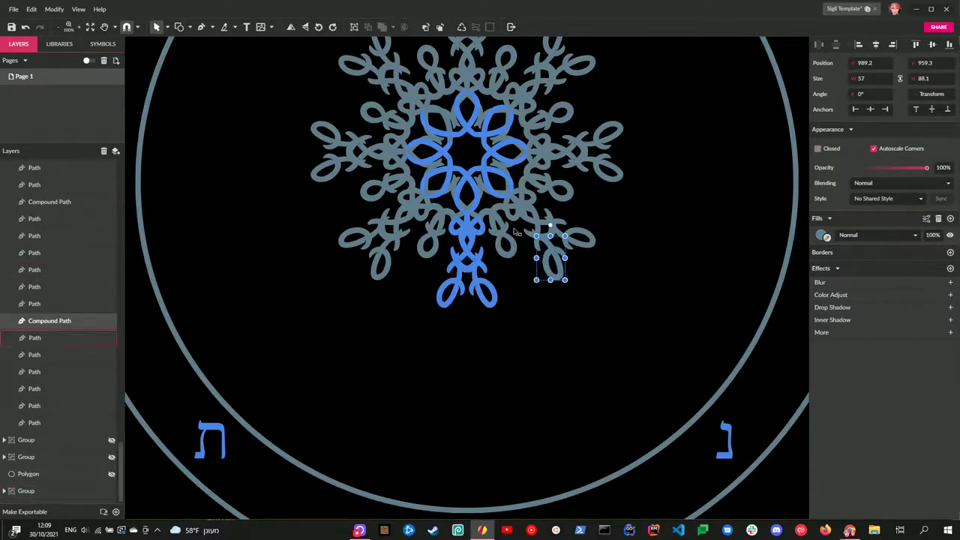
{"action": "left_click", "coordinate": [522, 205]}
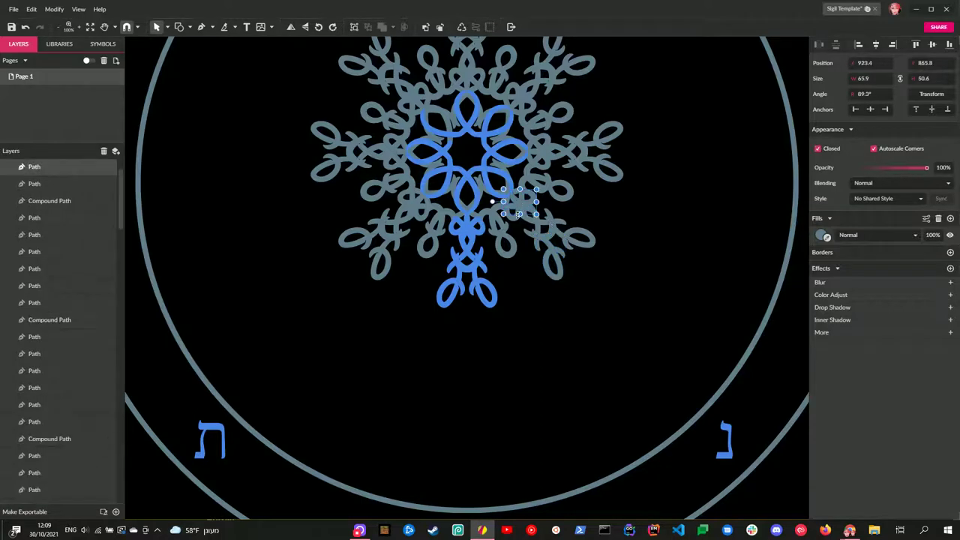
{"action": "left_click", "coordinate": [536, 221]}
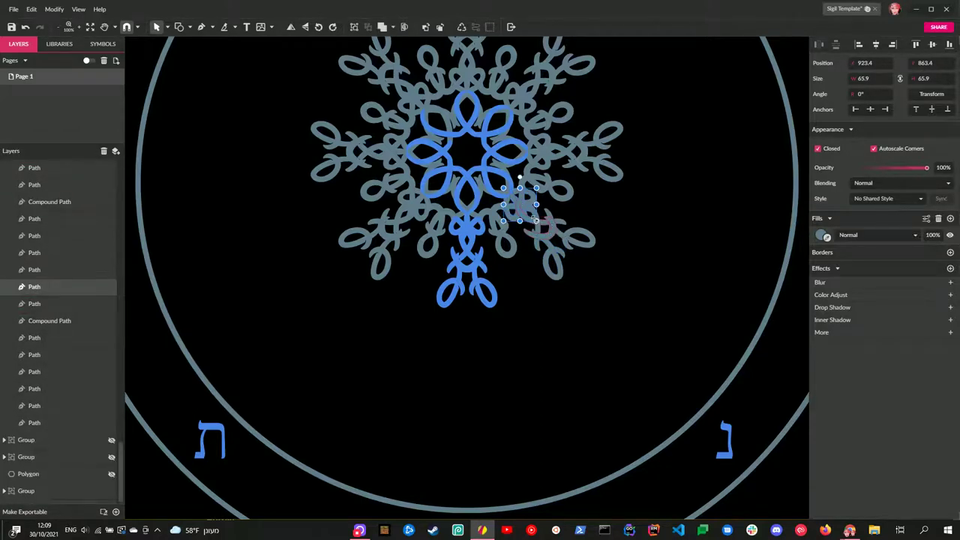
{"action": "left_click", "coordinate": [550, 225]}
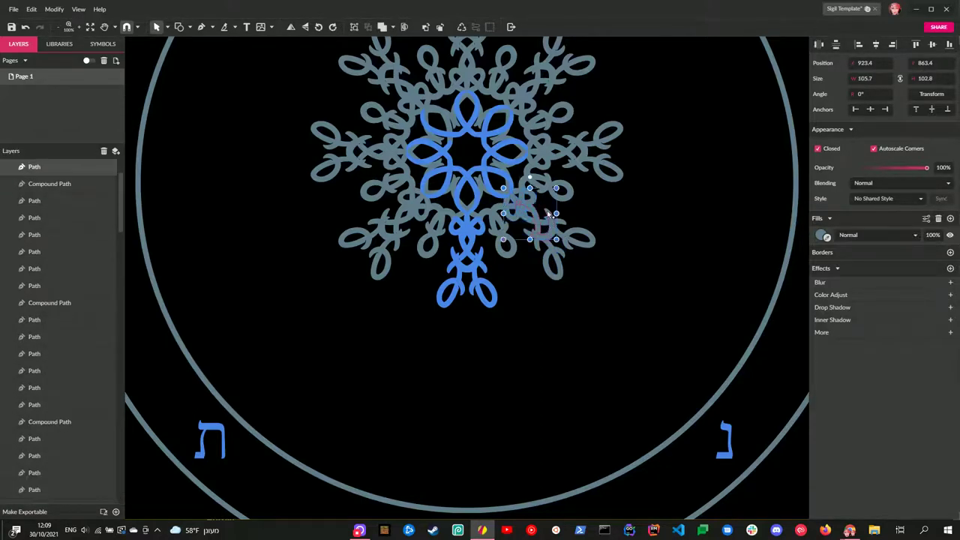
{"action": "left_click", "coordinate": [539, 247]}
{"action": "left_click", "coordinate": [567, 229], "text": "shift"}
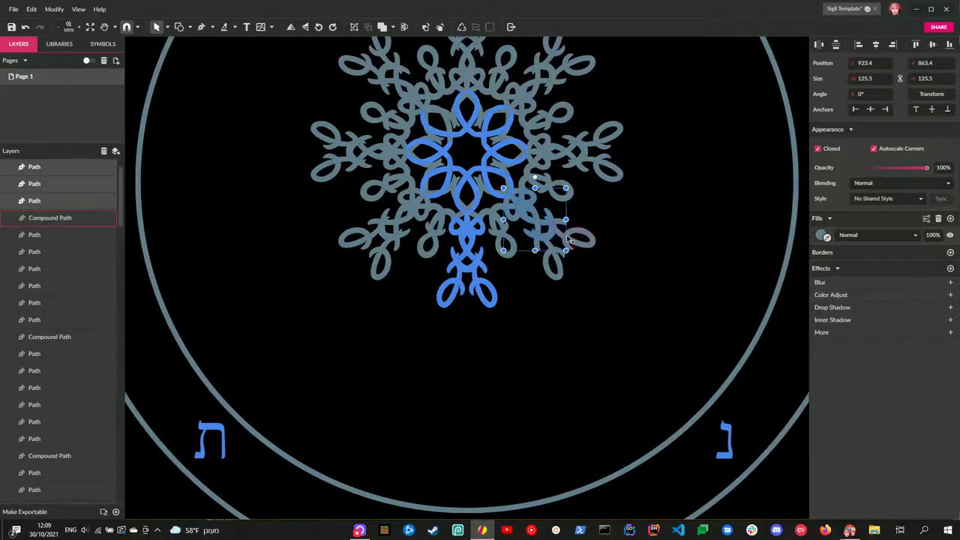
{"action": "left_click", "coordinate": [557, 261], "text": "shift"}
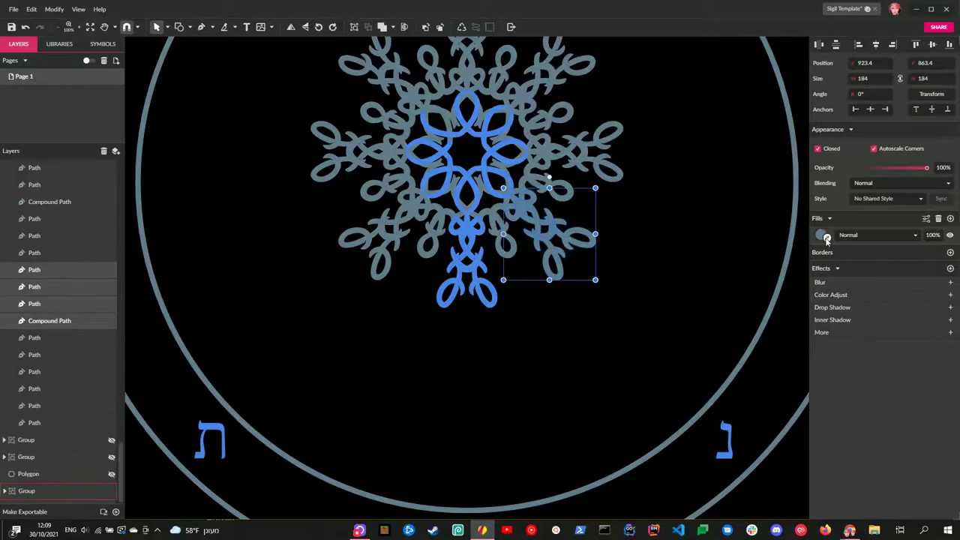
{"action": "left_click", "coordinate": [827, 237]}
{"action": "left_click", "coordinate": [723, 450]}
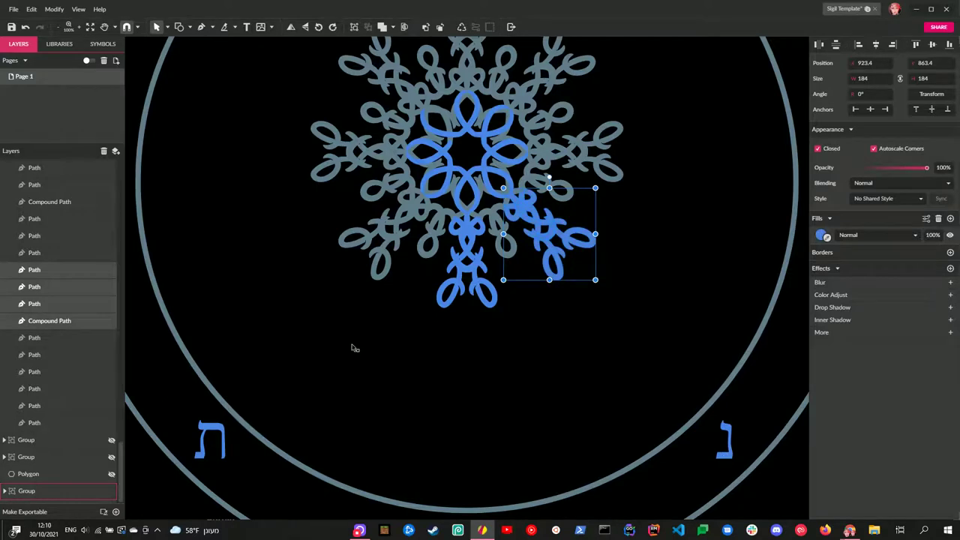
{"action": "scroll", "coordinate": [57, 314], "scroll_direction": "up", "scroll_amount": 1}
{"action": "left_click_drag", "start_coordinate": [58, 330], "coordinate": [50, 164]}
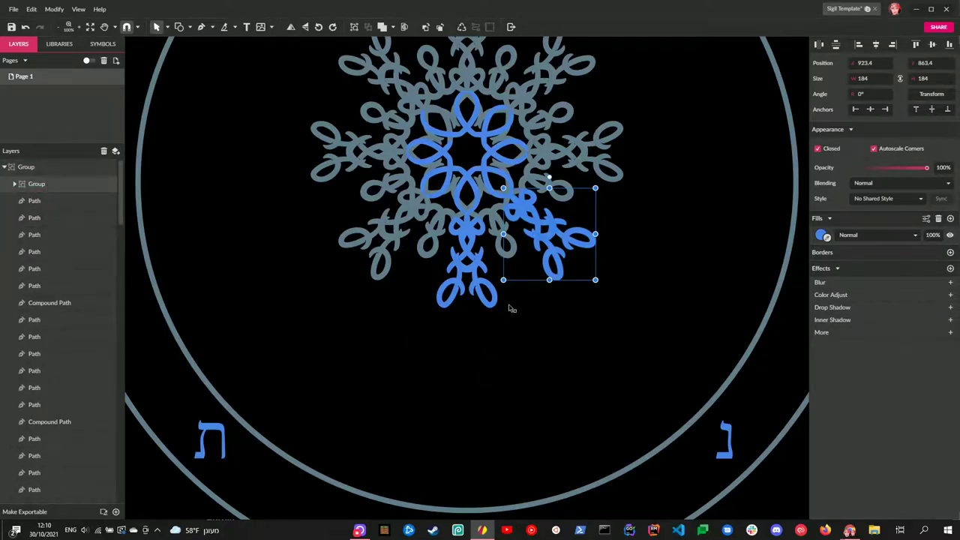
Recolour the leftover grey path of the upper-left inner petal blue and move it into the blue group
{"action": "left_click", "coordinate": [448, 126]}
{"action": "left_click_drag", "start_coordinate": [828, 238], "coordinate": [429, 257]}
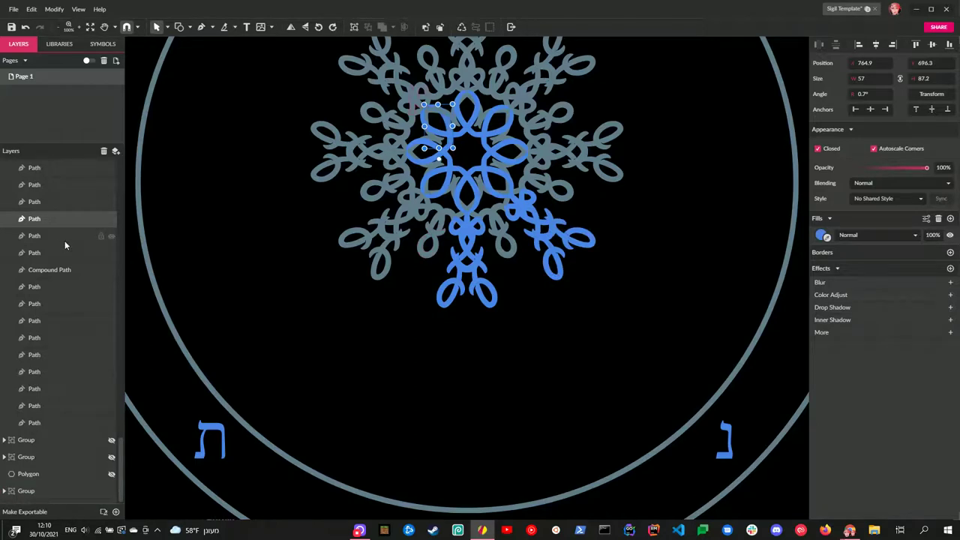
{"action": "scroll", "coordinate": [65, 255], "scroll_direction": "up", "scroll_amount": 3}
{"action": "left_click_drag", "start_coordinate": [65, 169], "coordinate": [65, 186]}
{"action": "scroll", "coordinate": [339, 315], "scroll_direction": "up", "scroll_amount": 1}
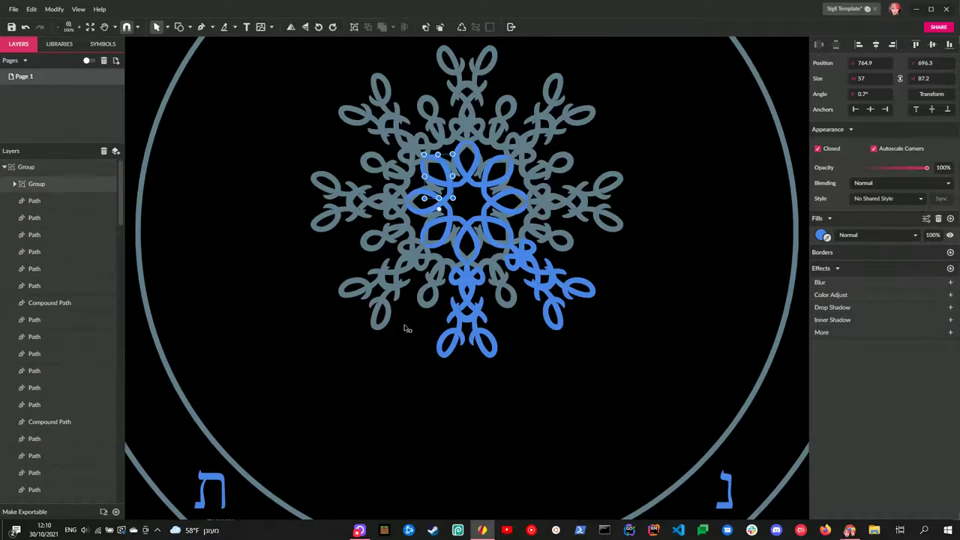
{"action": "left_click", "coordinate": [406, 401]}
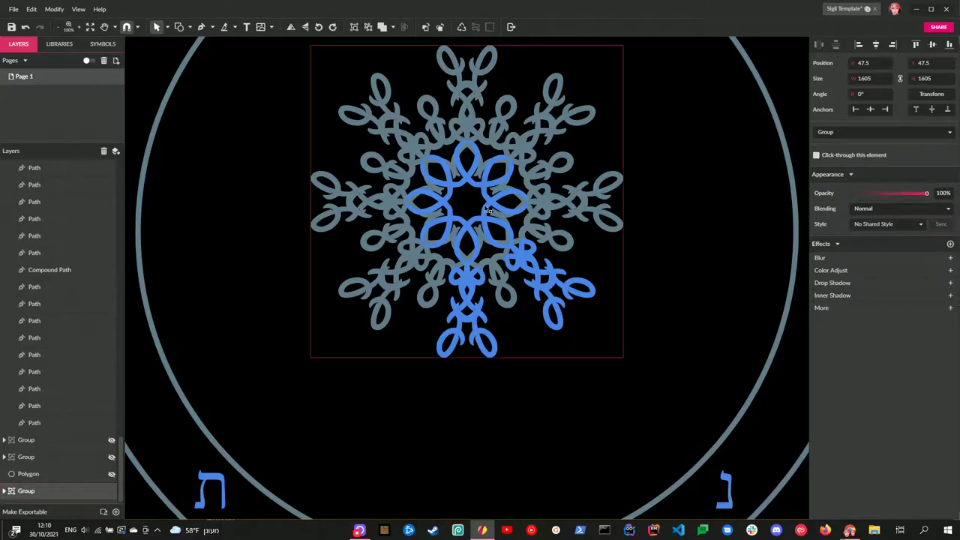
Recolour the knot paths at the base of the six remaining grey arms with the blue of the finished arms
{"action": "left_click", "coordinate": [460, 141]}
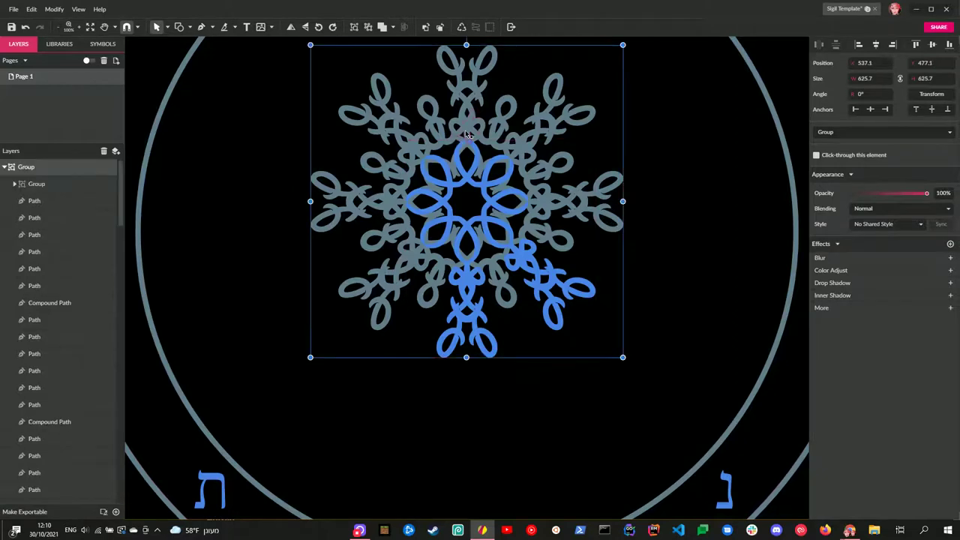
{"action": "double_click", "coordinate": [461, 129]}
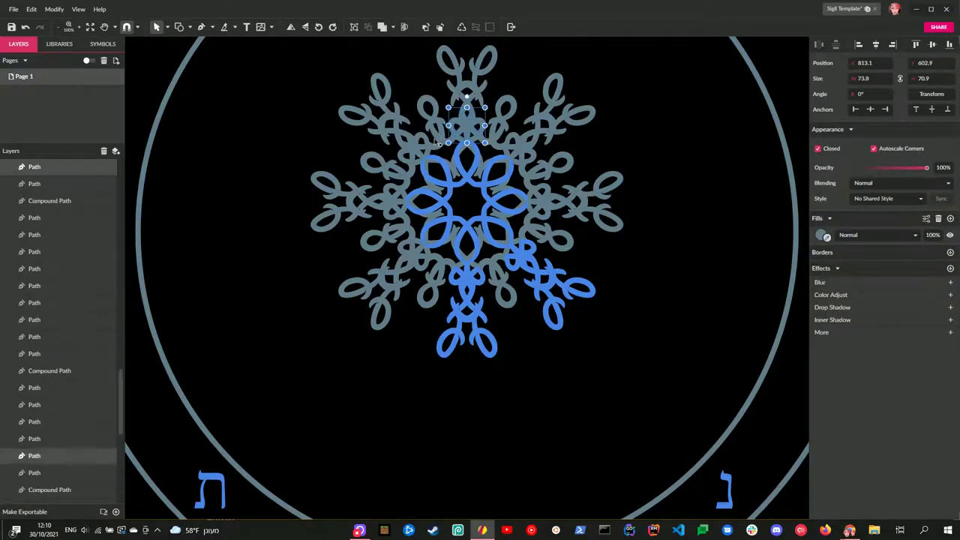
{"action": "left_click", "coordinate": [423, 140], "text": "shift"}
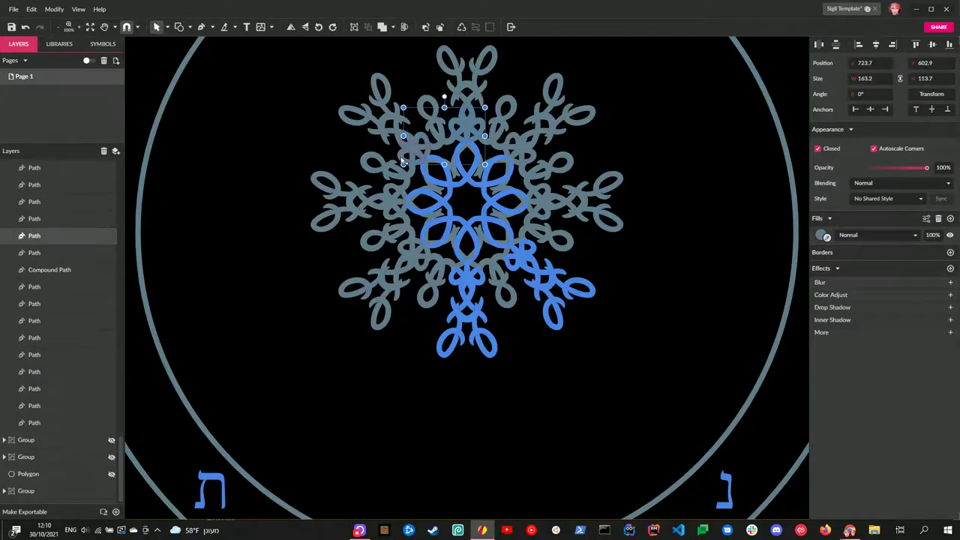
{"action": "left_click", "coordinate": [387, 215], "text": "shift"}
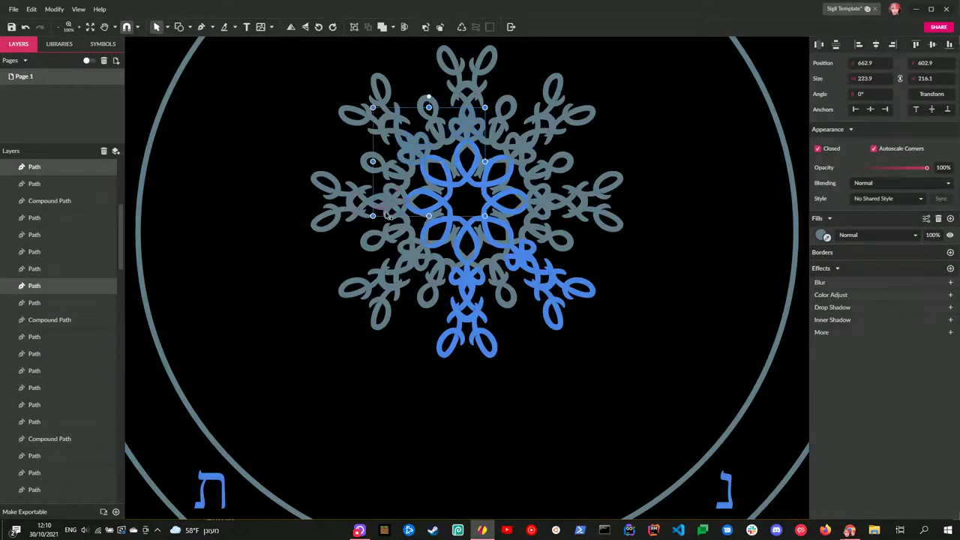
{"action": "left_click", "coordinate": [402, 249], "text": "shift"}
{"action": "left_click", "coordinate": [417, 269], "text": "shift"}
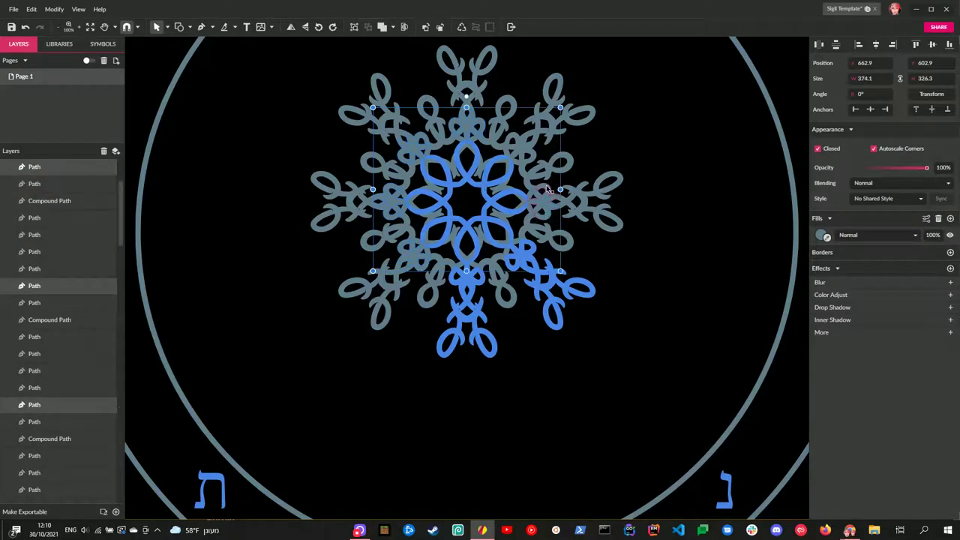
{"action": "left_click", "coordinate": [537, 163], "text": "shift"}
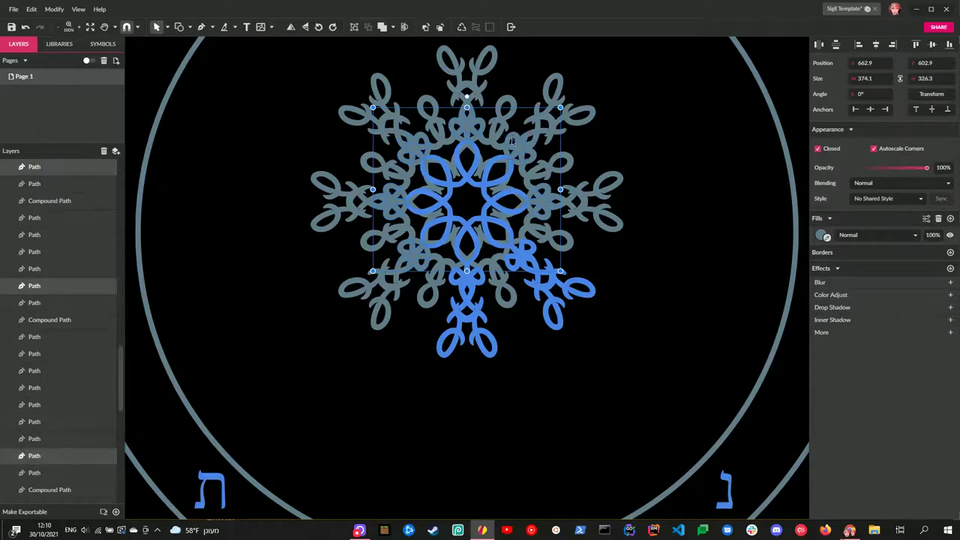
{"action": "left_click", "coordinate": [827, 237]}
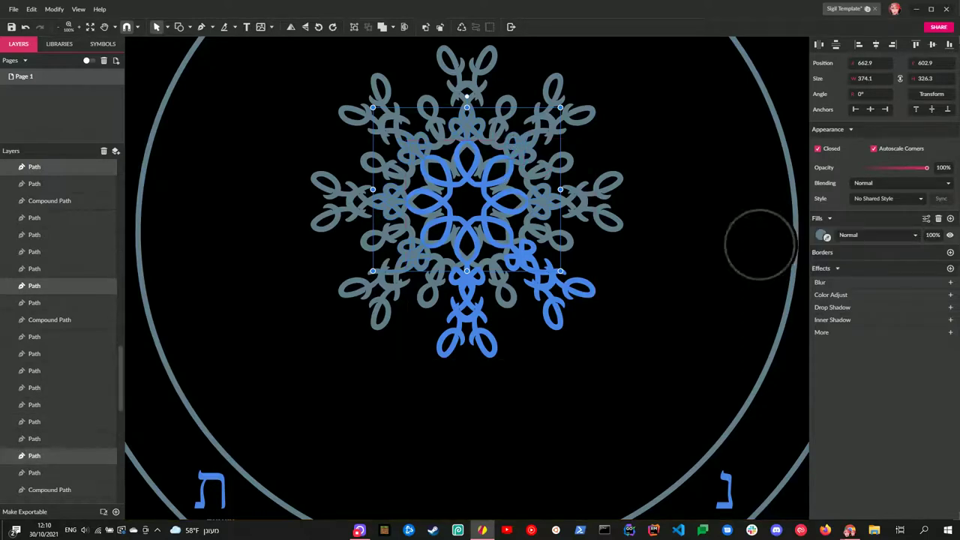
{"action": "left_click", "coordinate": [523, 254]}
{"action": "scroll", "coordinate": [59, 353], "scroll_direction": "up", "scroll_amount": 5}
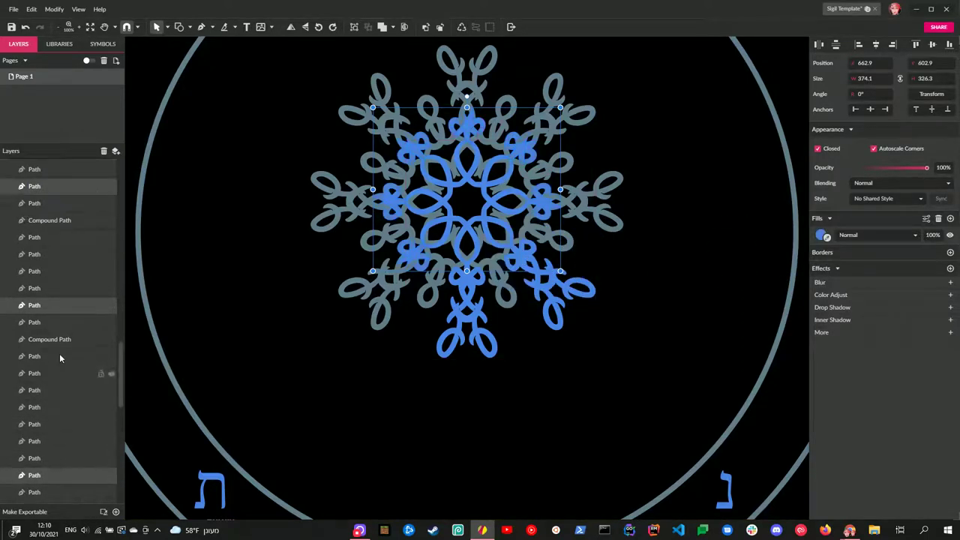
Move the recoloured knot paths at the bases of the six arms into the blue group
{"action": "left_click_drag", "start_coordinate": [39, 319], "coordinate": [42, 188]}
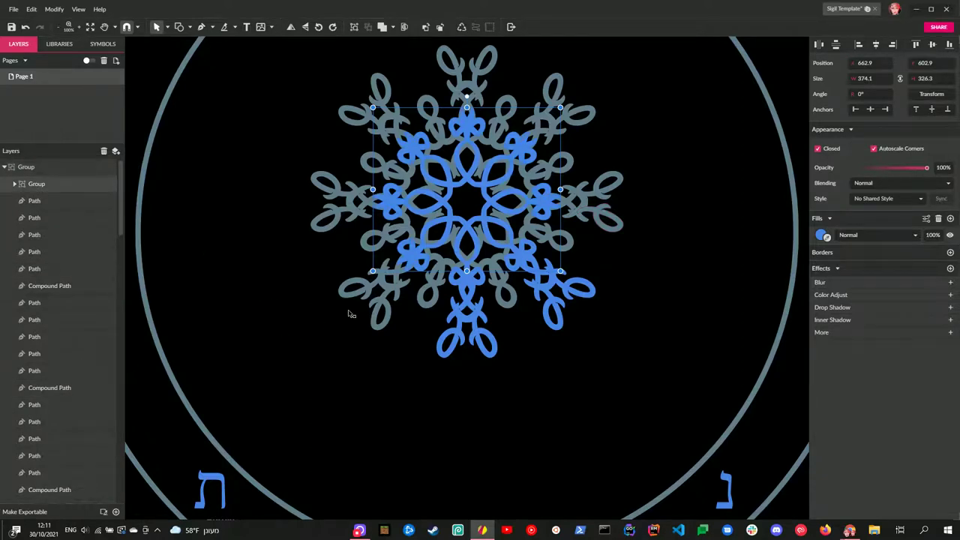
{"action": "left_click", "coordinate": [306, 334]}
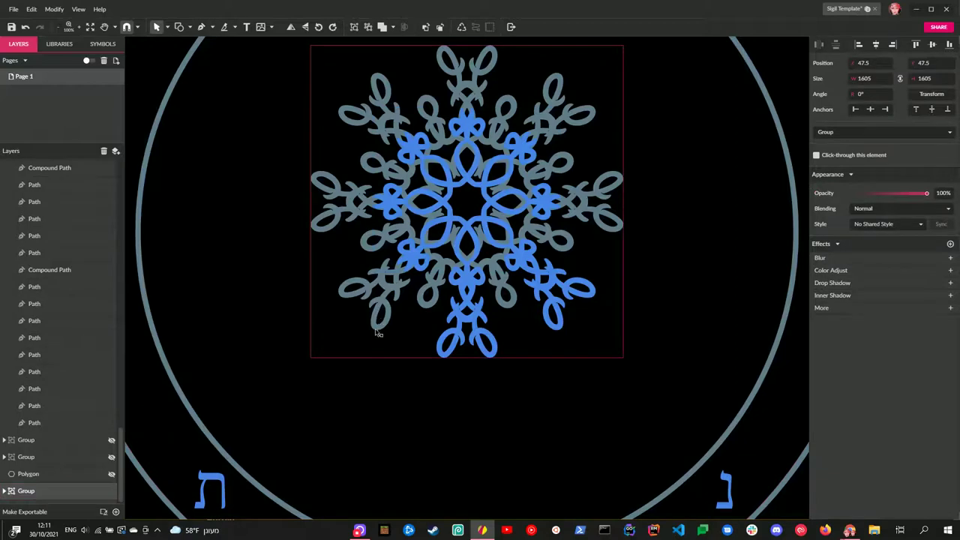
Recolour the crossed paths in the middle of the six unfinished arms with the blue of the inner petals
{"action": "scroll", "coordinate": [473, 157], "scroll_direction": "up", "scroll_amount": 1}
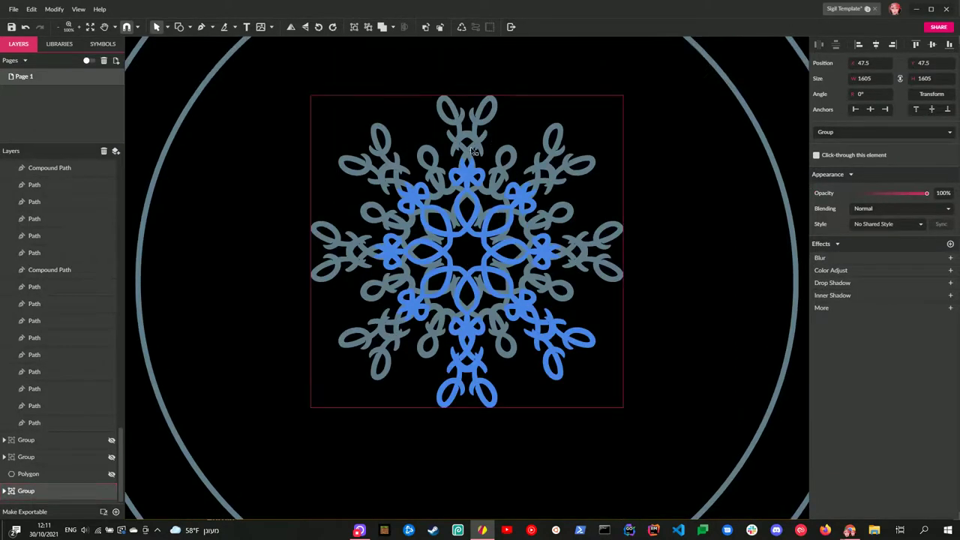
{"action": "left_click", "coordinate": [466, 159]}
{"action": "double_click", "coordinate": [467, 158]}
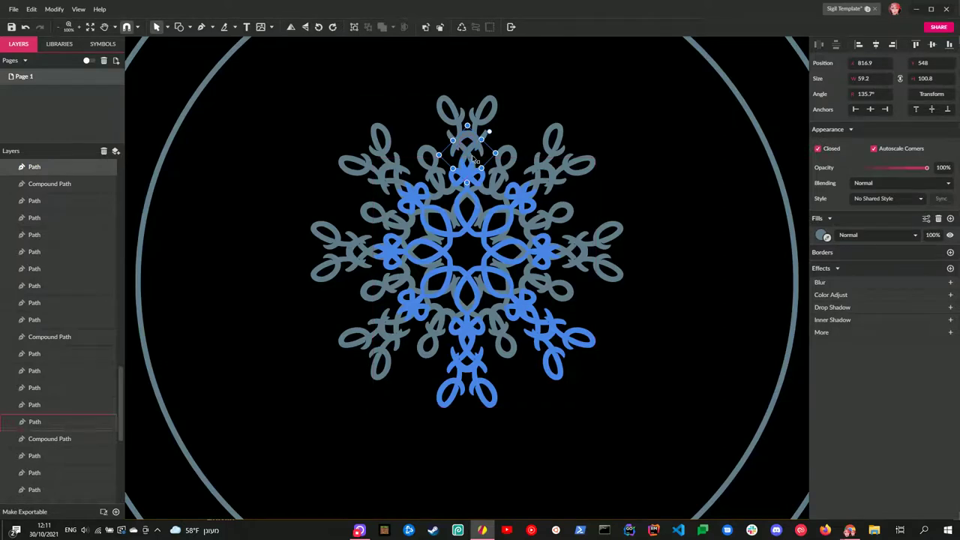
{"action": "left_click", "coordinate": [474, 159]}
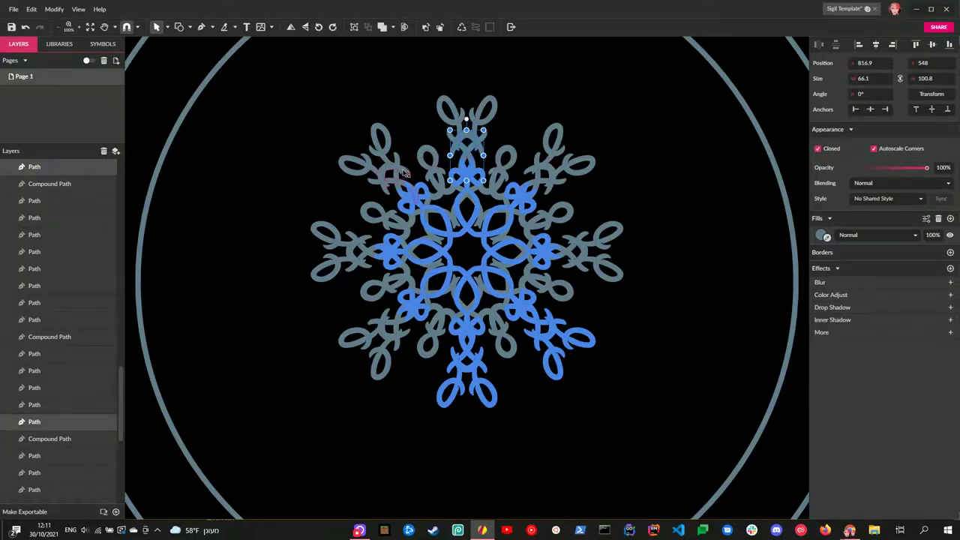
{"action": "left_click", "coordinate": [405, 173], "text": "shift"}
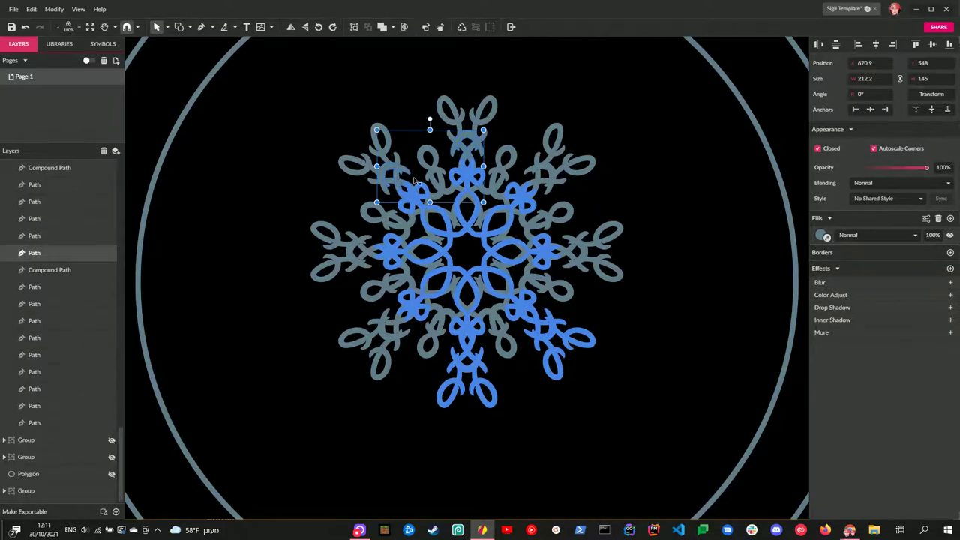
{"action": "left_click", "coordinate": [539, 176], "text": "shift"}
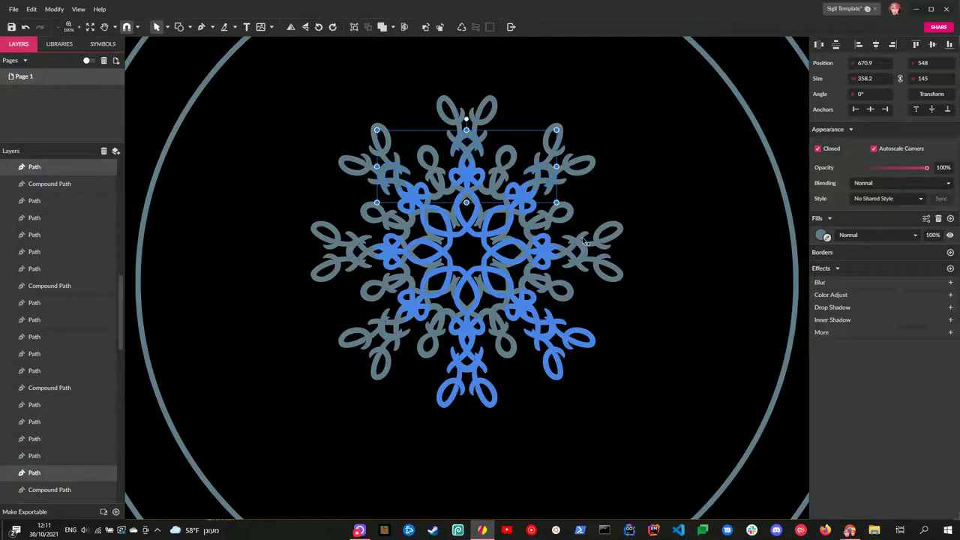
{"action": "left_click", "coordinate": [584, 266], "text": "shift"}
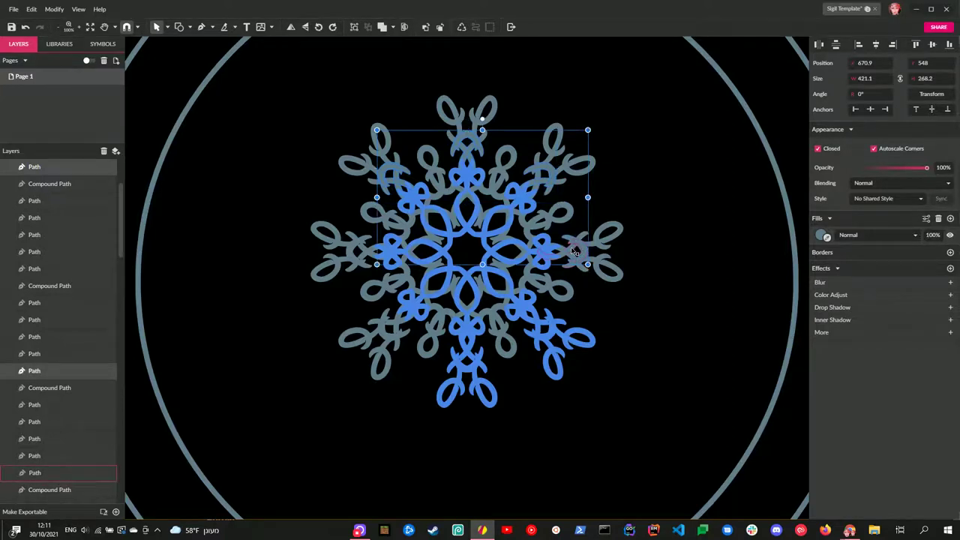
{"action": "left_click", "coordinate": [572, 251], "text": "shift"}
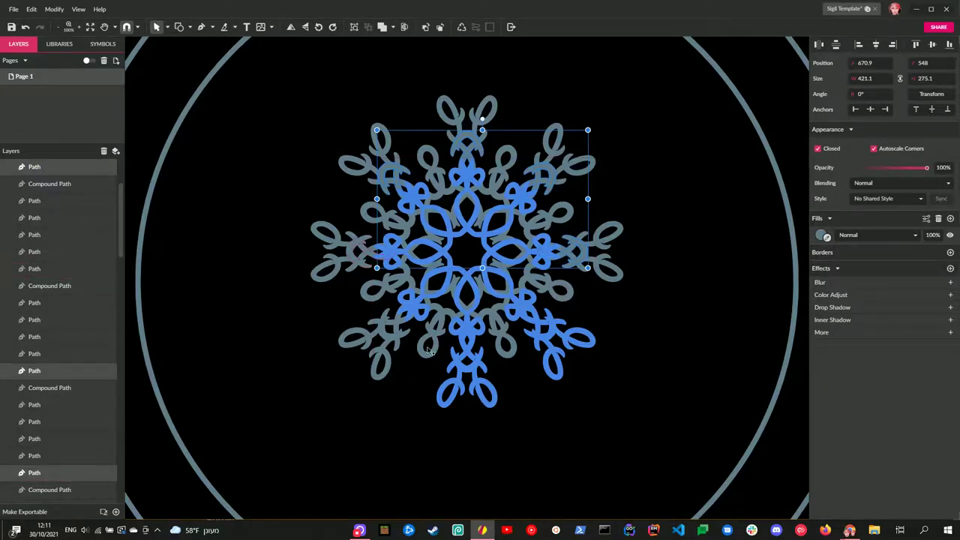
{"action": "left_click", "coordinate": [392, 325], "text": "shift"}
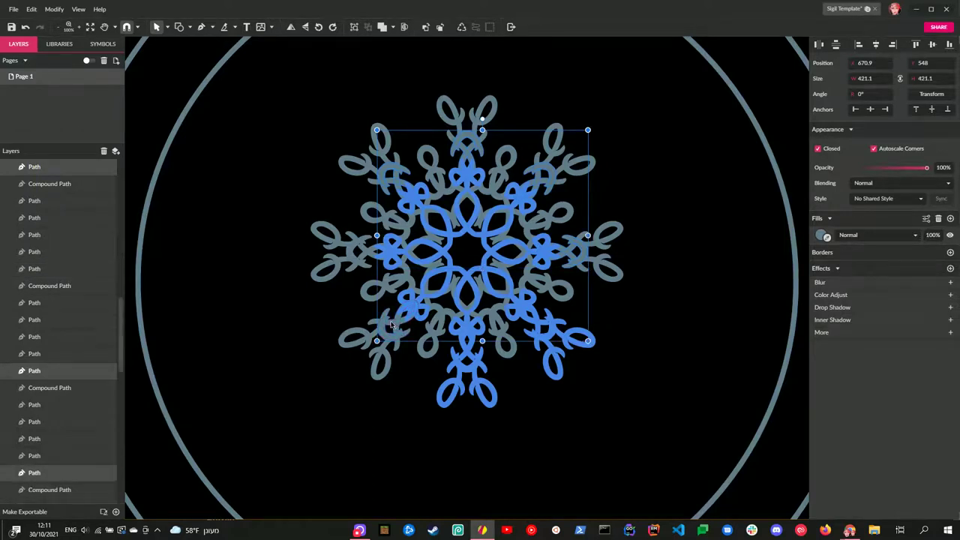
{"action": "left_click", "coordinate": [366, 260], "text": "shift"}
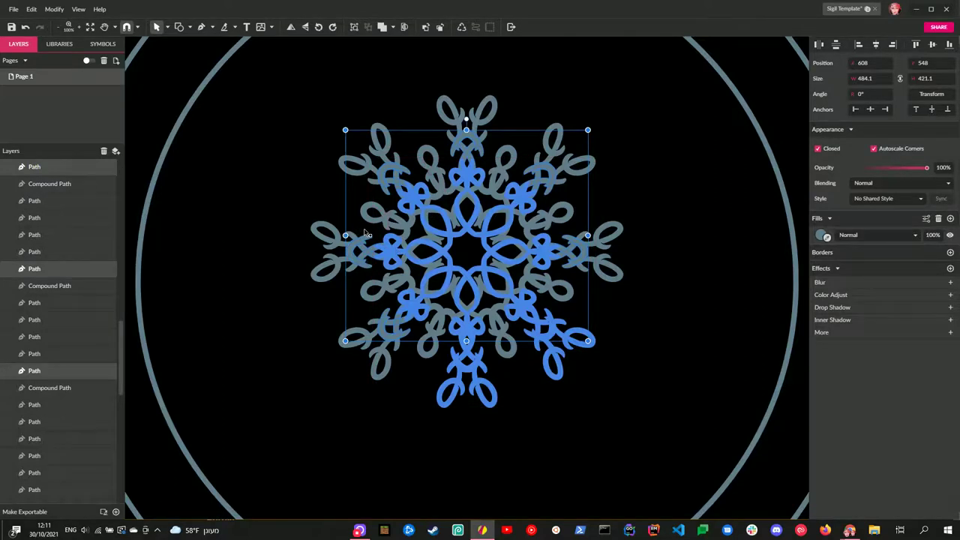
{"action": "left_click", "coordinate": [828, 237]}
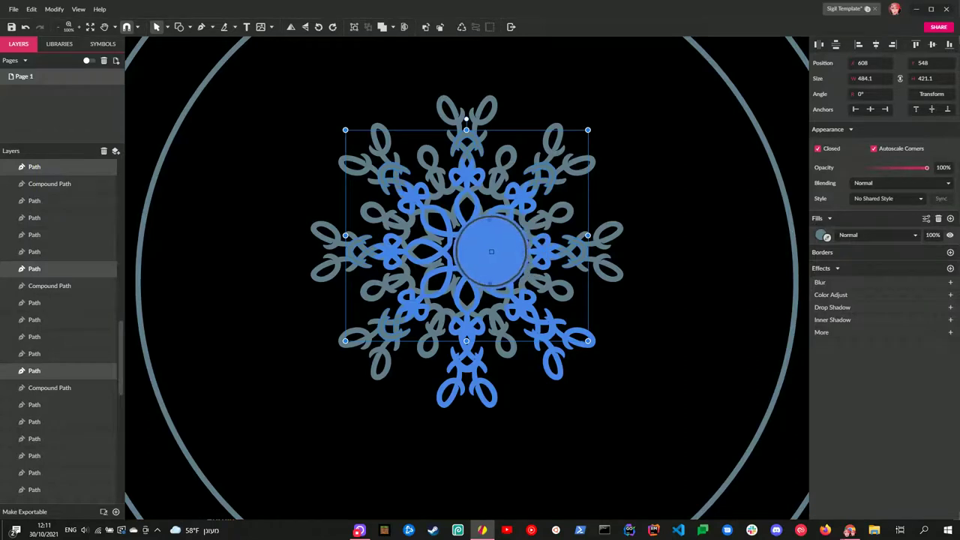
{"action": "left_click", "coordinate": [496, 253]}
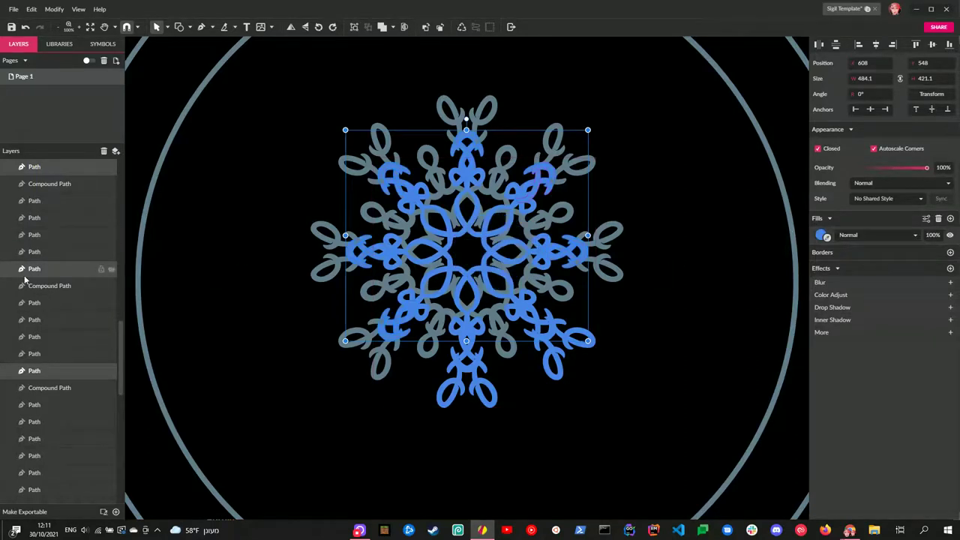
Move the recoloured crossed middle paths of the six arms into the blue group and clear the selection
{"action": "scroll", "coordinate": [60, 300], "scroll_direction": "up", "scroll_amount": 1}
{"action": "left_click_drag", "start_coordinate": [48, 168], "coordinate": [52, 188]}
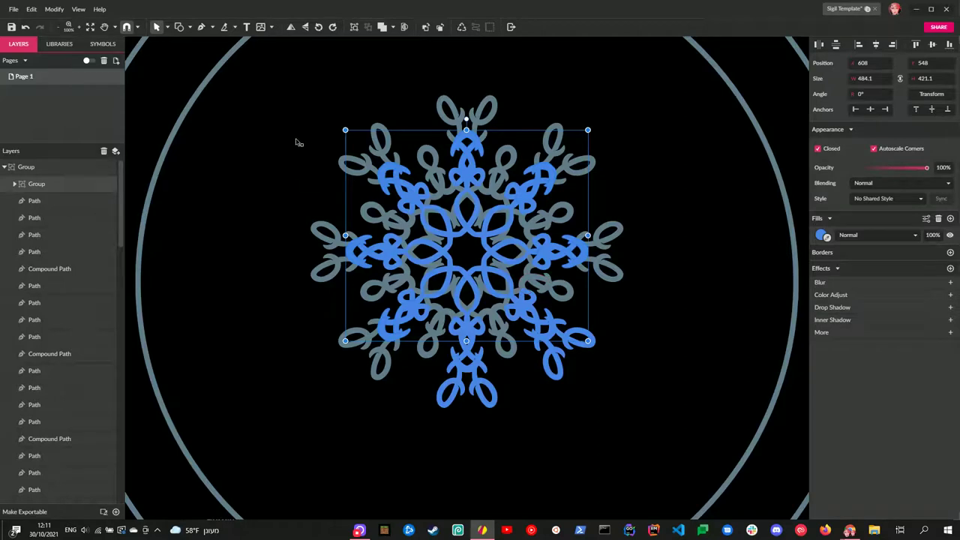
{"action": "key", "text": "Escape"}
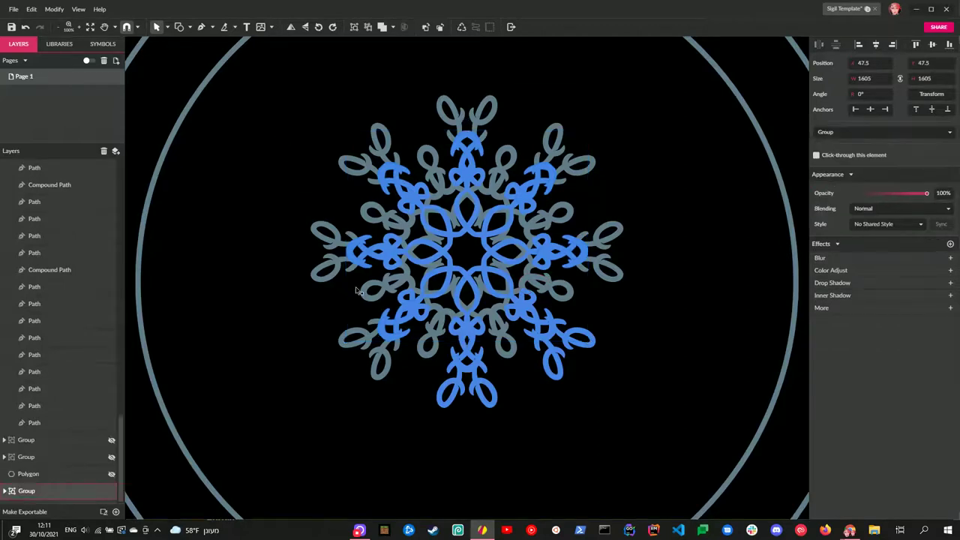
Recolour the small curved side paths flanking the six unfinished arms with the blue of the inner petals
{"action": "left_click", "coordinate": [360, 274]}
{"action": "double_click", "coordinate": [354, 261]}
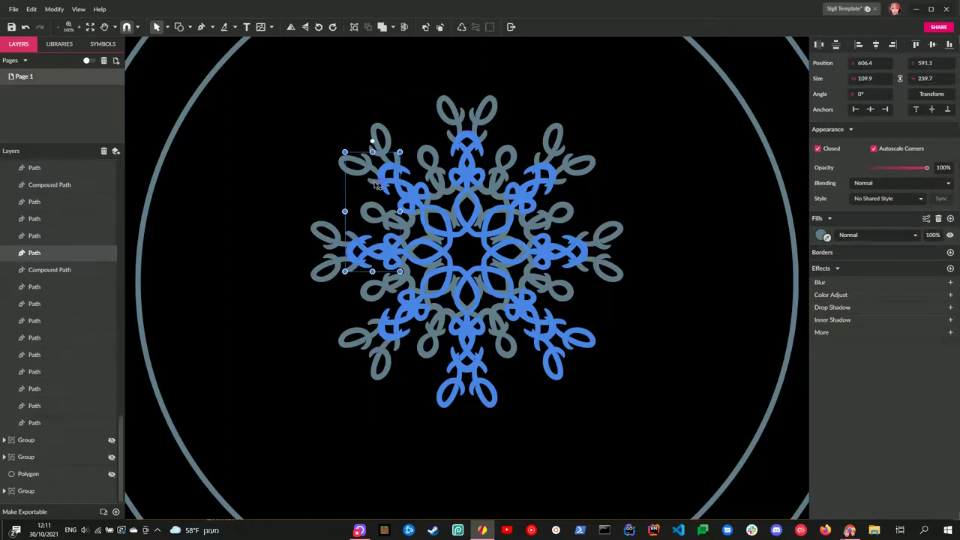
{"action": "left_click", "coordinate": [452, 139], "text": "shift"}
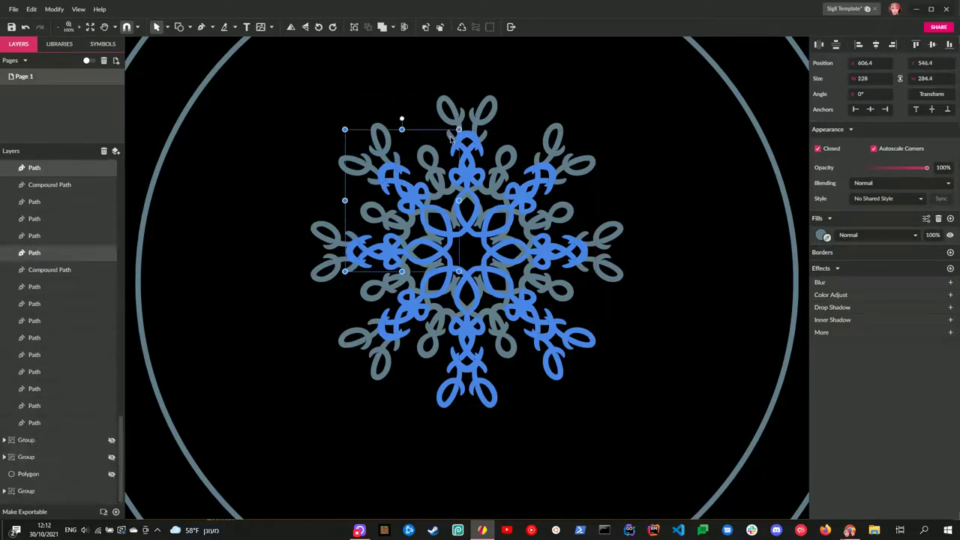
{"action": "left_click", "coordinate": [489, 139], "text": "shift"}
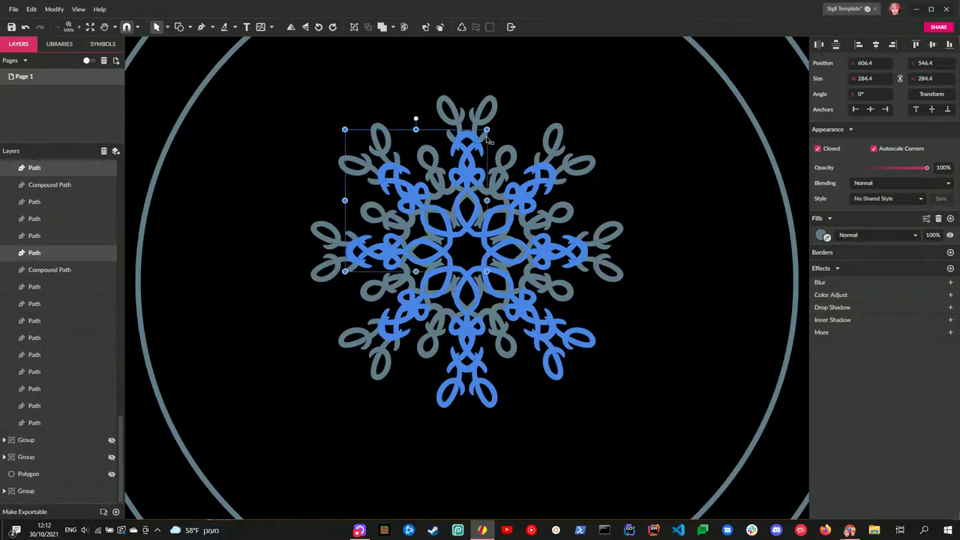
{"action": "left_click", "coordinate": [542, 164], "text": "shift"}
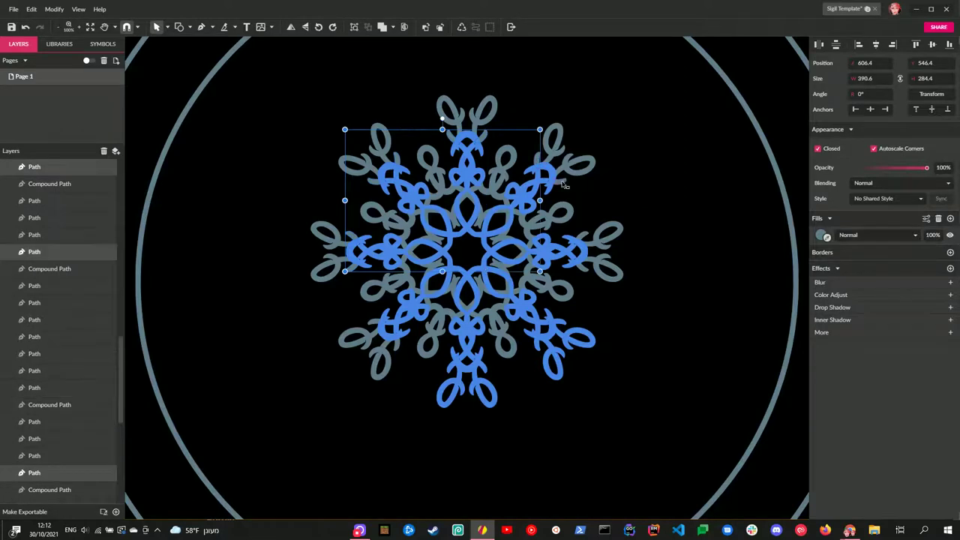
{"action": "left_click", "coordinate": [587, 242], "text": "shift"}
{"action": "left_click", "coordinate": [586, 272], "text": "shift"}
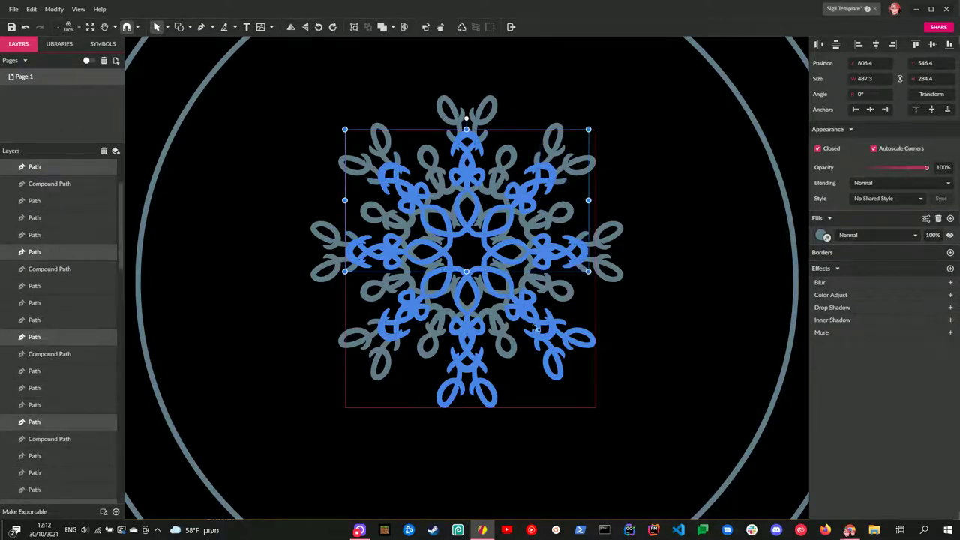
{"action": "left_click", "coordinate": [398, 349], "text": "shift"}
{"action": "left_click", "coordinate": [375, 327], "text": "shift"}
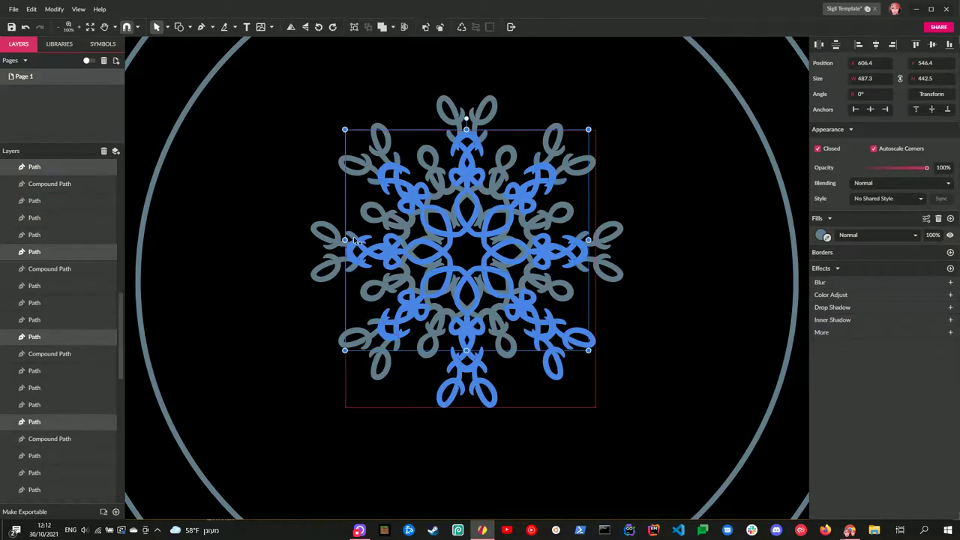
{"action": "left_click", "coordinate": [354, 273], "text": "shift"}
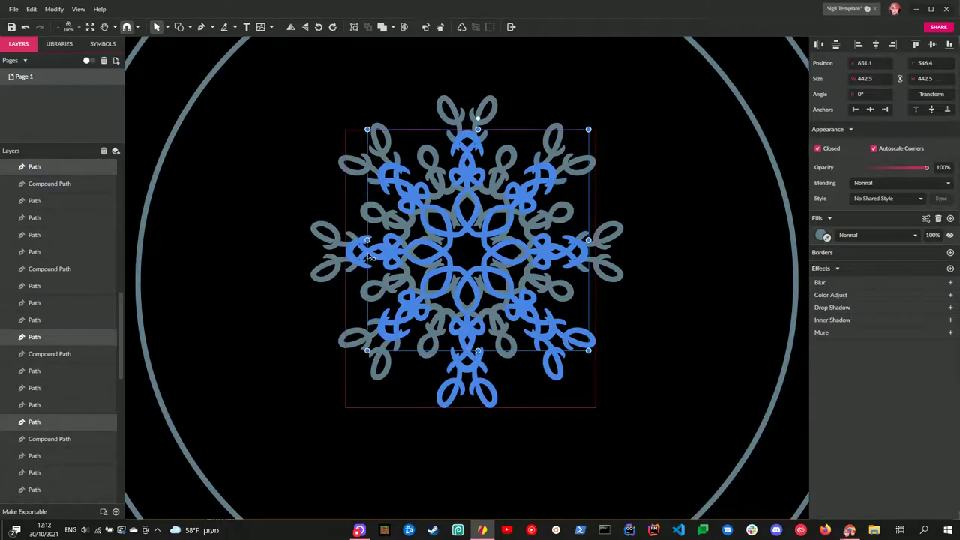
{"action": "left_click", "coordinate": [352, 239], "text": "shift"}
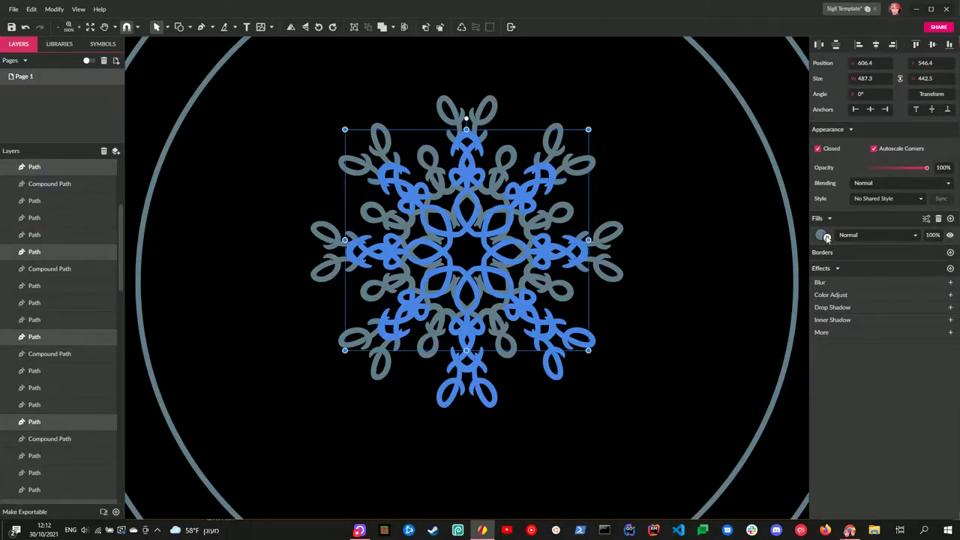
{"action": "left_click_drag", "start_coordinate": [827, 238], "coordinate": [490, 252]}
Move the recoloured small curved side paths into the blue group and clear the selection
{"action": "scroll", "coordinate": [53, 257], "scroll_direction": "up", "scroll_amount": 2}
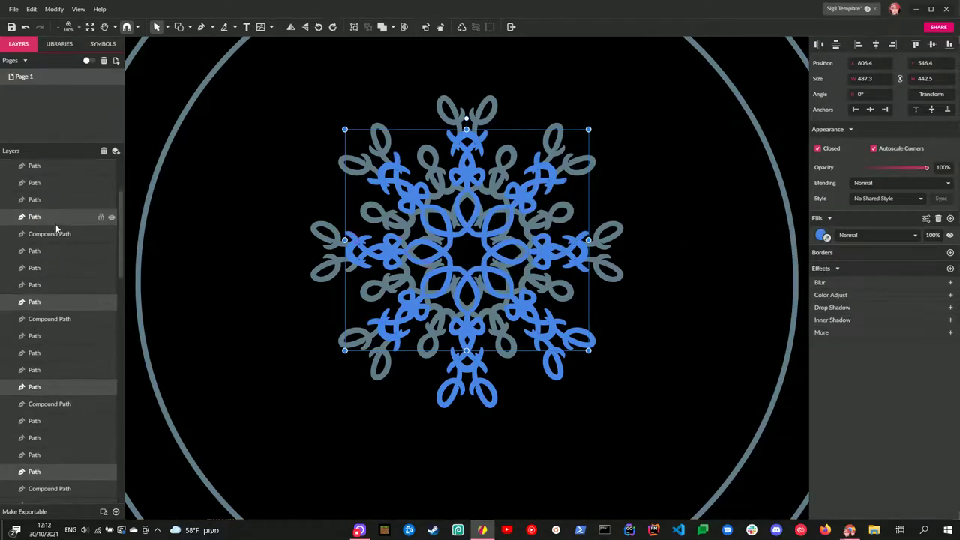
{"action": "left_click_drag", "start_coordinate": [50, 222], "coordinate": [54, 167]}
{"action": "left_click_drag", "start_coordinate": [54, 166], "coordinate": [64, 186]}
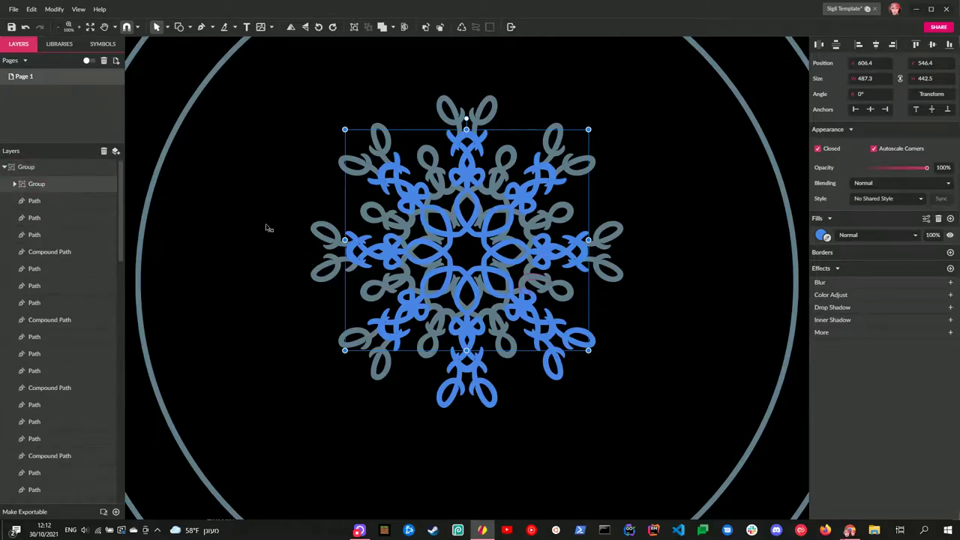
{"action": "left_click", "coordinate": [217, 239]}
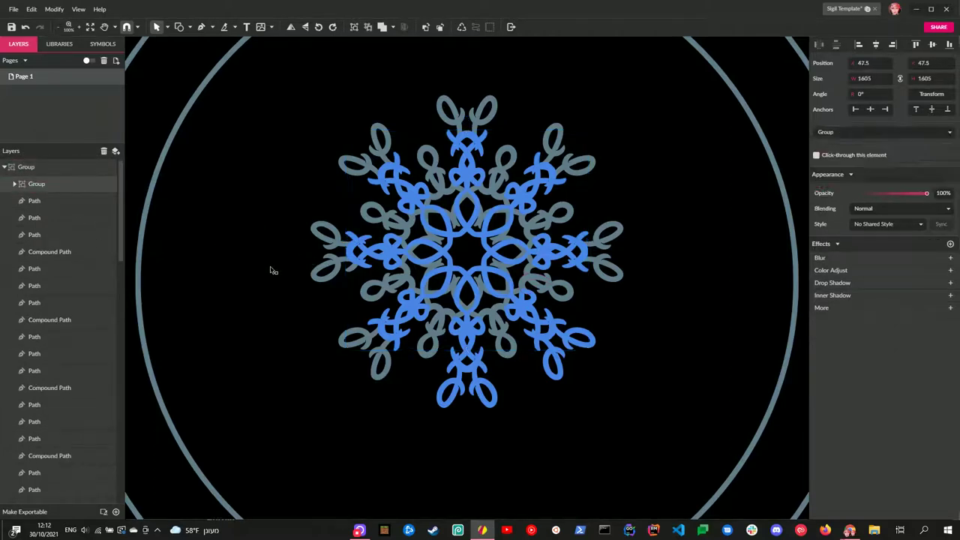
Recolour the looped compound paths at the tips of the six unfinished arms with the blue of the inner petals
{"action": "left_click", "coordinate": [387, 361]}
{"action": "left_click", "coordinate": [388, 360]}
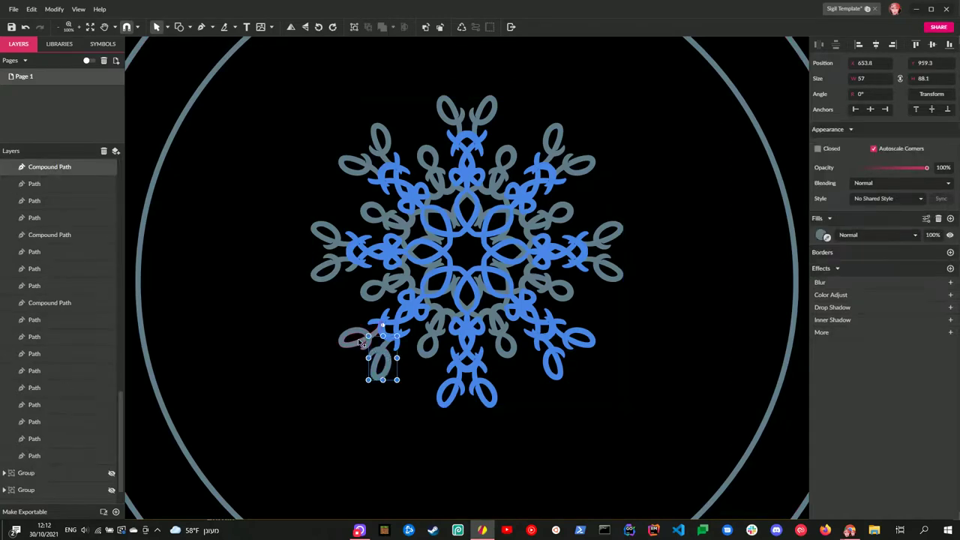
{"action": "left_click", "coordinate": [360, 344], "text": "shift"}
{"action": "left_click", "coordinate": [336, 281], "text": "shift"}
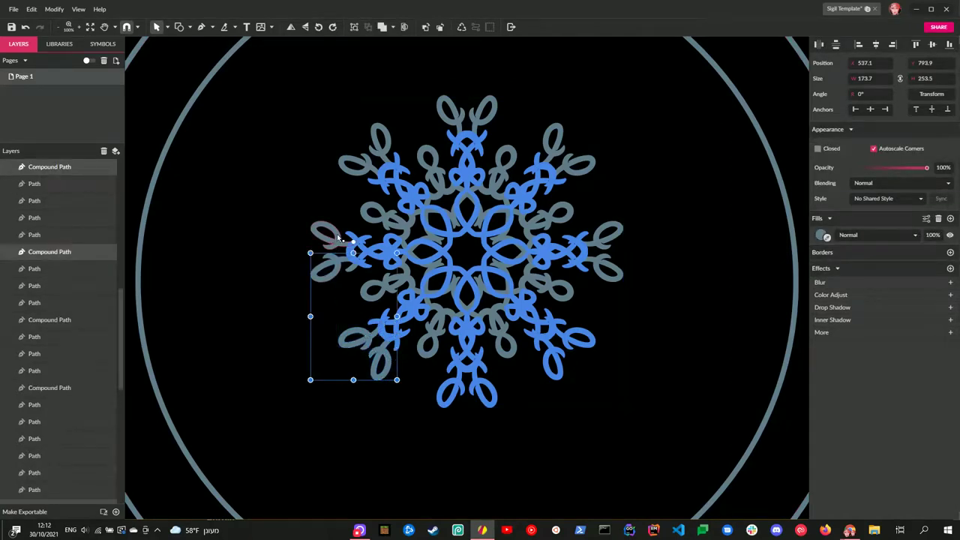
{"action": "left_click", "coordinate": [339, 240], "text": "shift"}
{"action": "left_click", "coordinate": [369, 172], "text": "shift"}
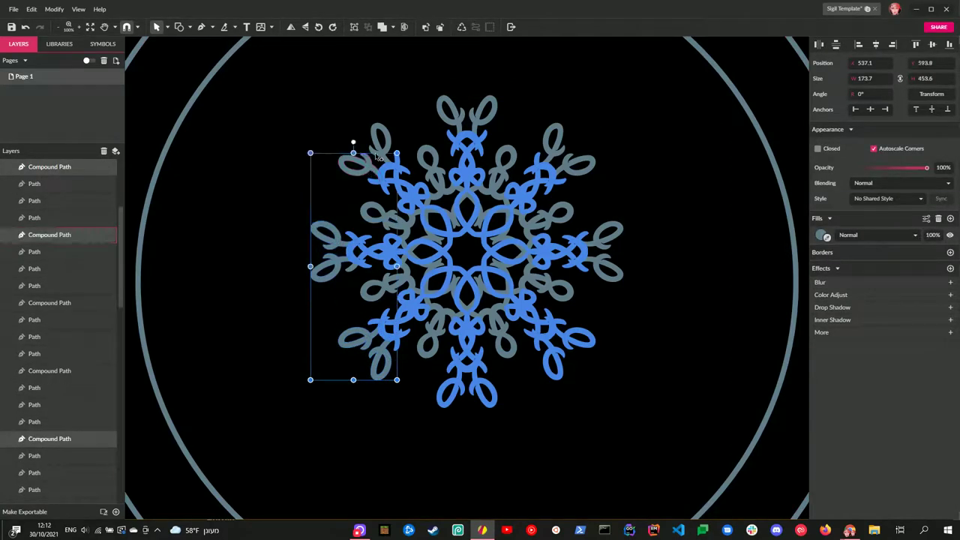
{"action": "left_click", "coordinate": [457, 114], "text": "shift"}
{"action": "left_click", "coordinate": [482, 124], "text": "shift"}
{"action": "left_click", "coordinate": [555, 151], "text": "shift"}
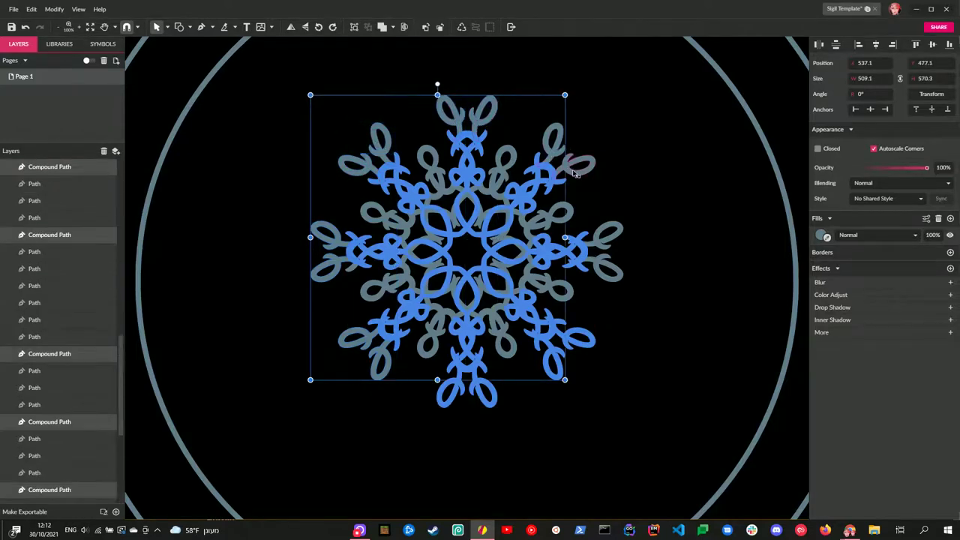
{"action": "left_click", "coordinate": [601, 238], "text": "shift"}
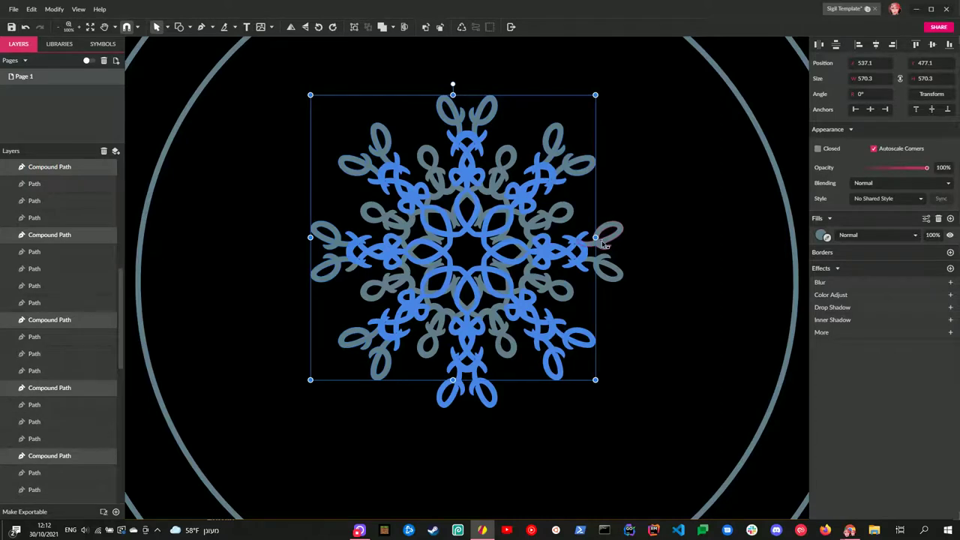
{"action": "left_click", "coordinate": [608, 268], "text": "shift"}
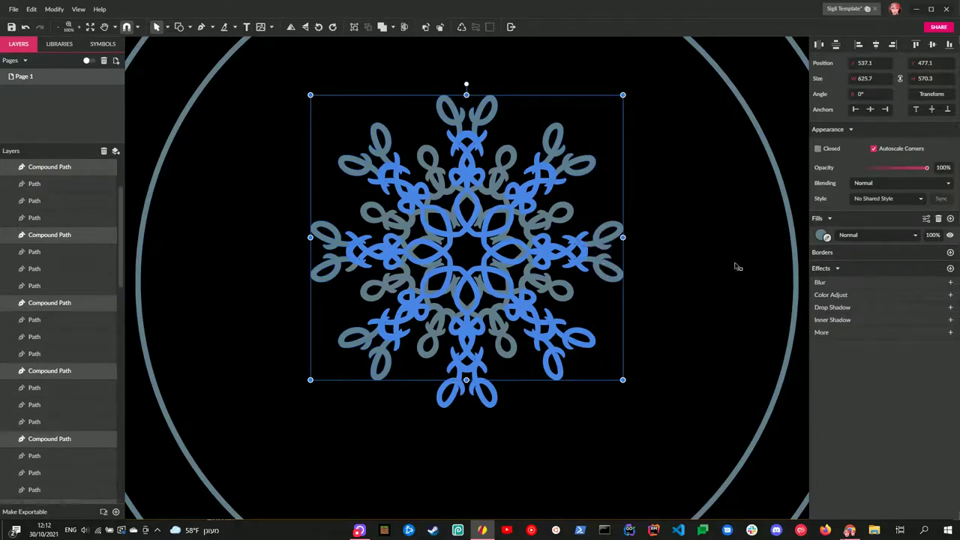
{"action": "left_click", "coordinate": [826, 238]}
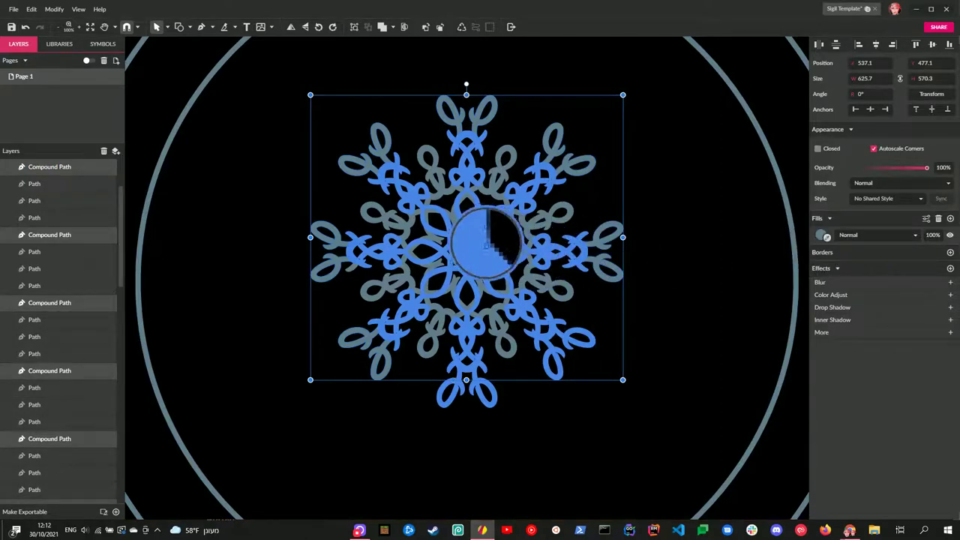
{"action": "left_click", "coordinate": [465, 240]}
{"action": "left_click", "coordinate": [826, 237]}
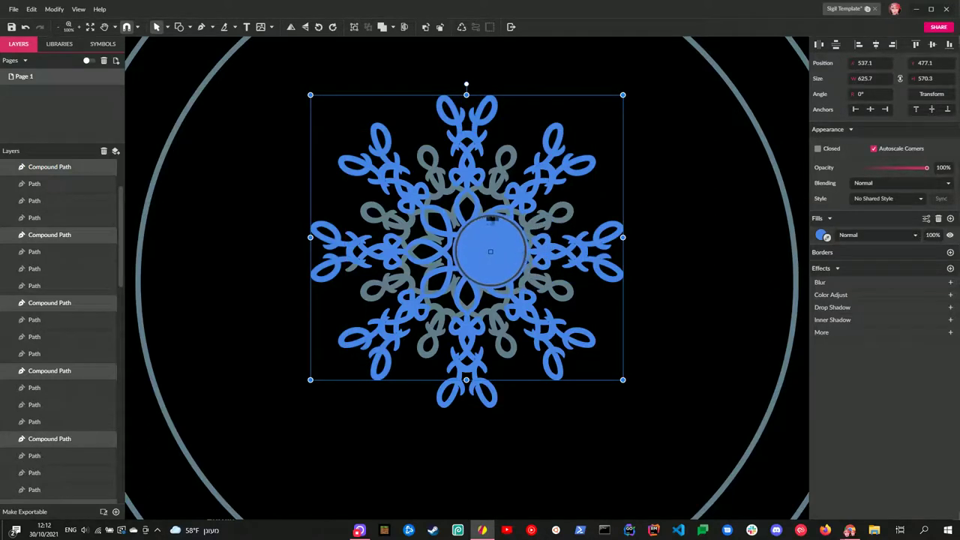
{"action": "left_click", "coordinate": [491, 253]}
{"action": "scroll", "coordinate": [47, 302], "scroll_direction": "up", "scroll_amount": 1}
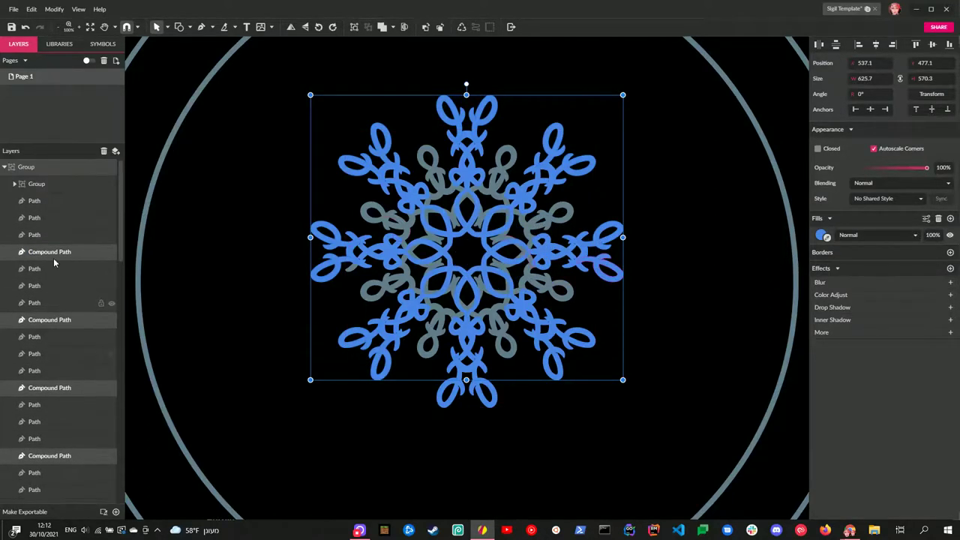
Move the recoloured looped compound paths into the blue group and take that group out of its parent group
{"action": "left_click_drag", "start_coordinate": [53, 259], "coordinate": [48, 187]}
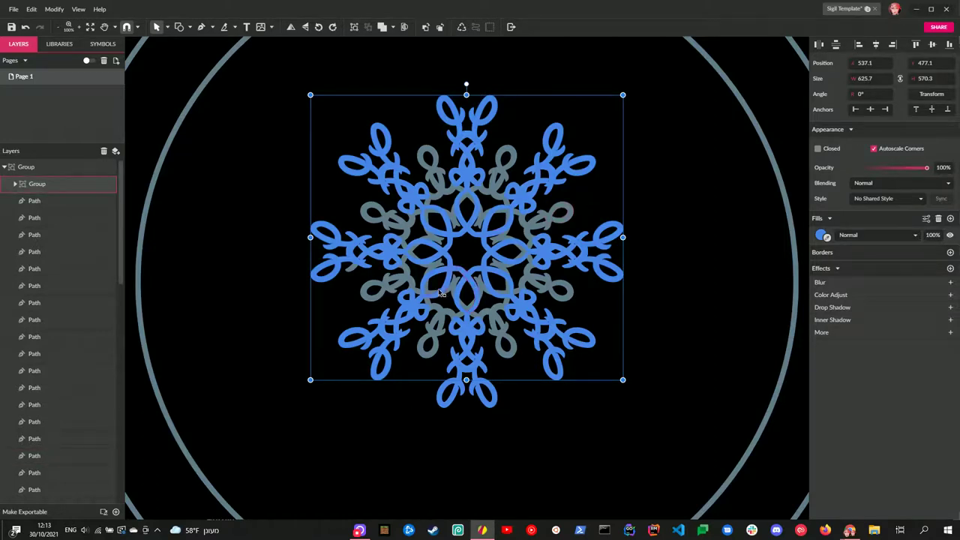
{"action": "mouse_move", "coordinate": [38, 187]}
{"action": "left_mouse_down"}
{"action": "mouse_move", "coordinate": [41, 163]}
{"action": "mouse_move", "coordinate": [41, 171]}
{"action": "left_mouse_up"}
{"action": "left_click", "coordinate": [4, 184]}
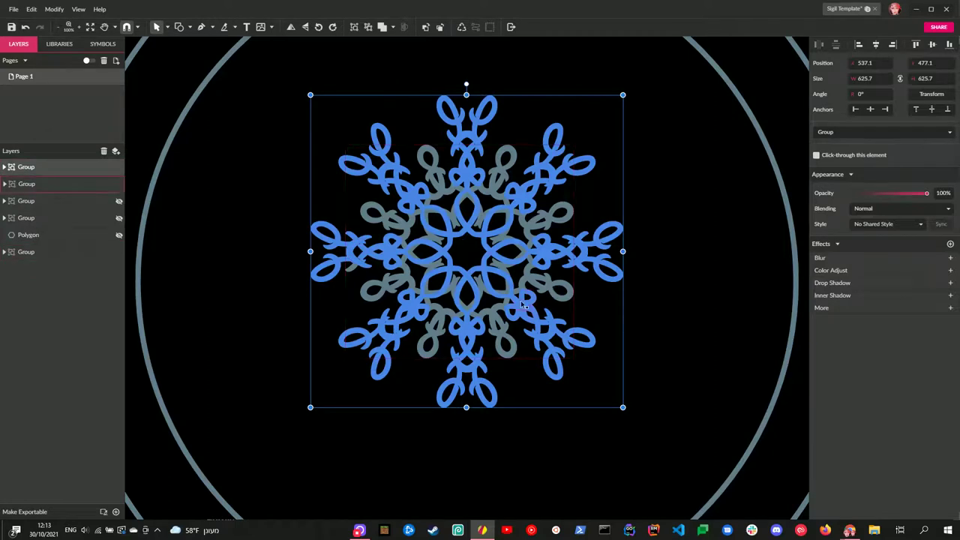
Select both ring ellipses in the circular frame's group and open their border colour for editing
{"action": "scroll", "coordinate": [503, 319], "scroll_direction": "down", "scroll_amount": 5}
{"action": "scroll", "coordinate": [504, 318], "scroll_direction": "up", "scroll_amount": 4}
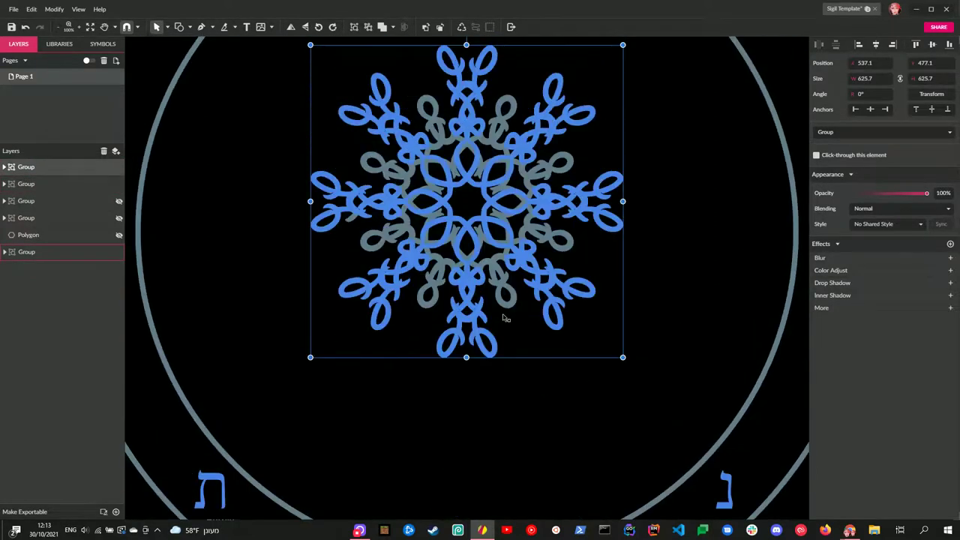
{"action": "key", "text": "ctrl+0"}
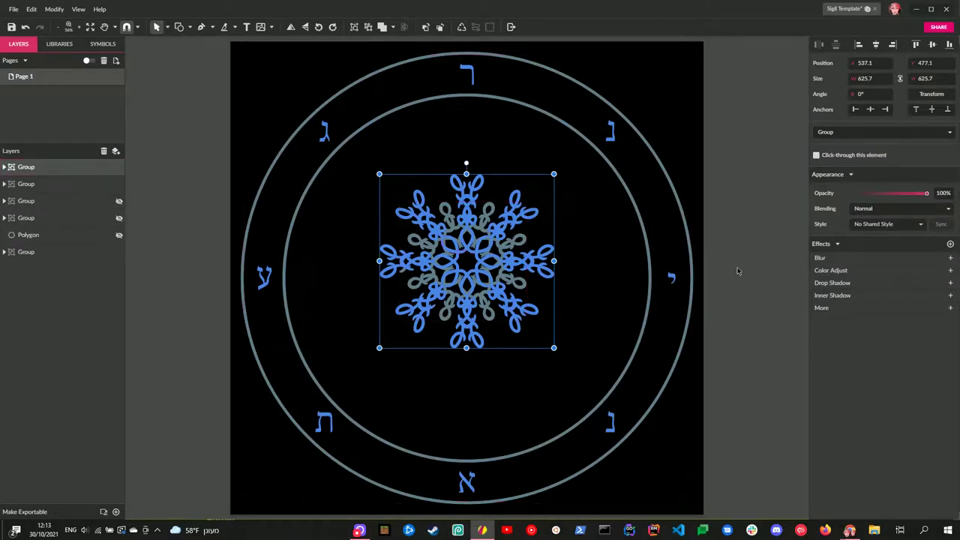
{"action": "left_click", "coordinate": [5, 252]}
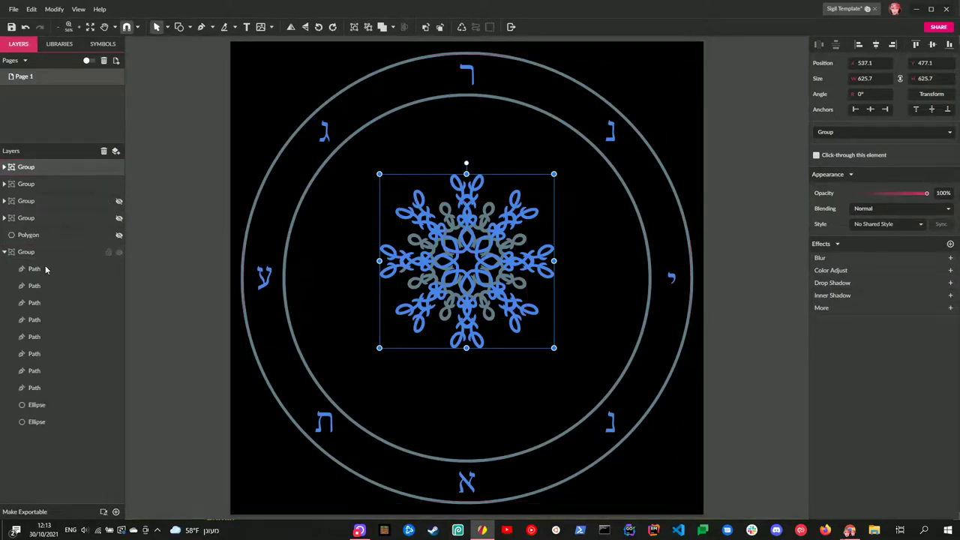
{"action": "left_click", "coordinate": [45, 412]}
{"action": "left_click", "coordinate": [43, 425], "text": "shift"}
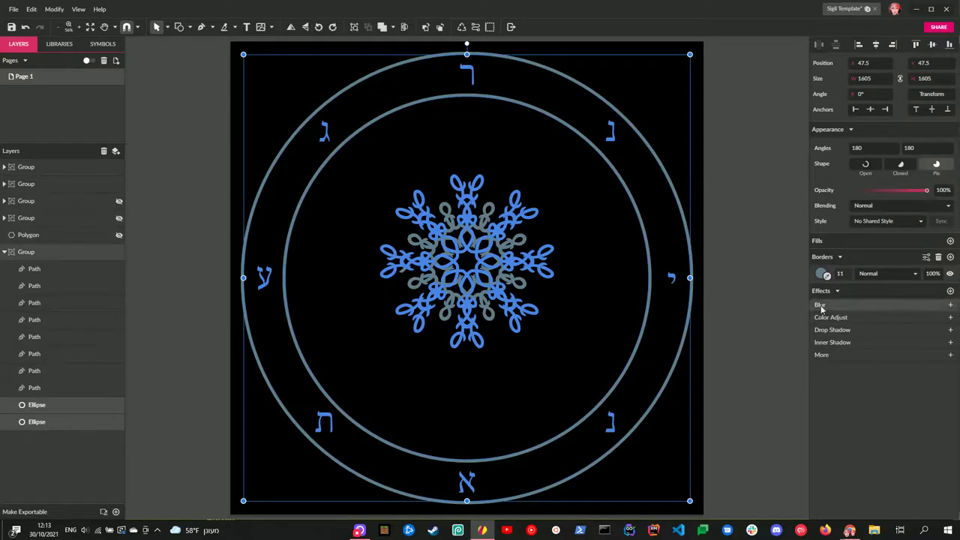
{"action": "left_click", "coordinate": [823, 275]}
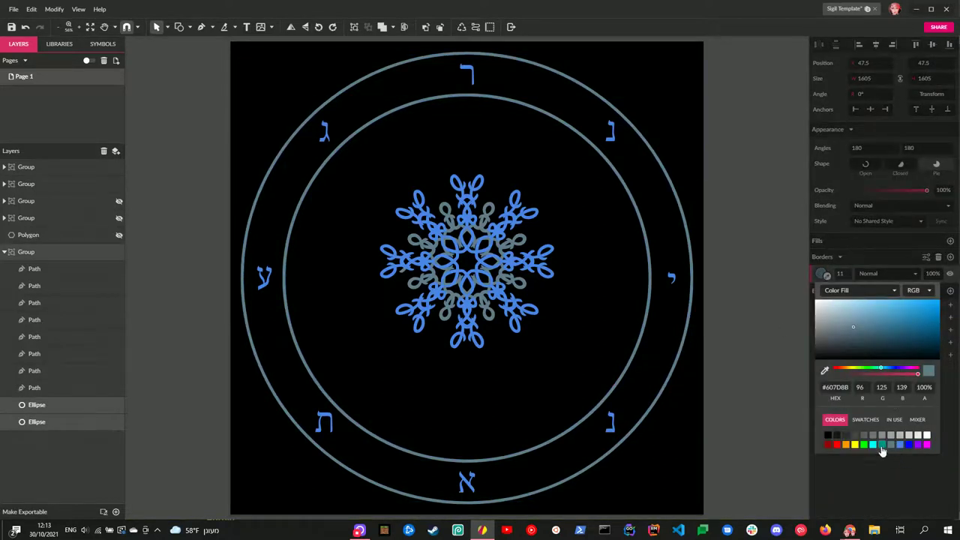
{"action": "left_click", "coordinate": [867, 419]}
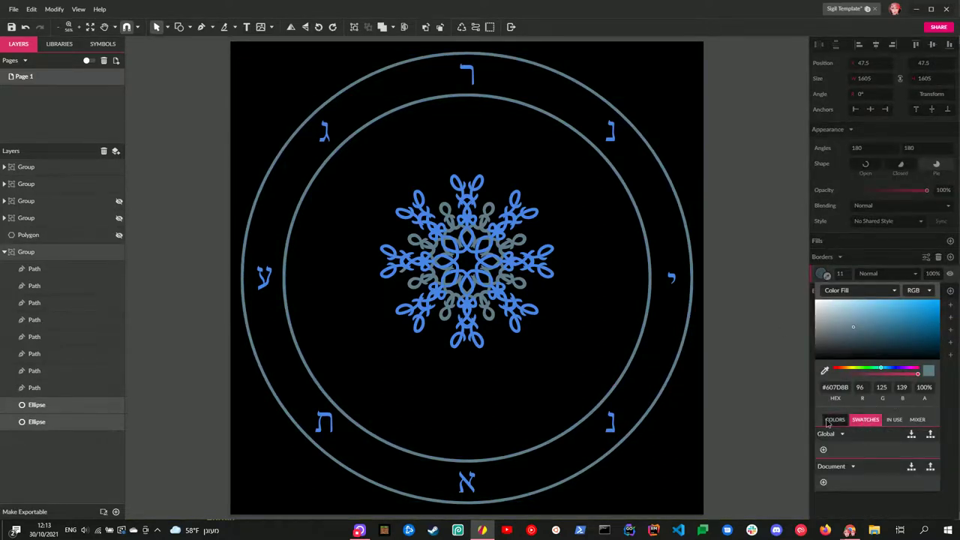
{"action": "left_click", "coordinate": [835, 419]}
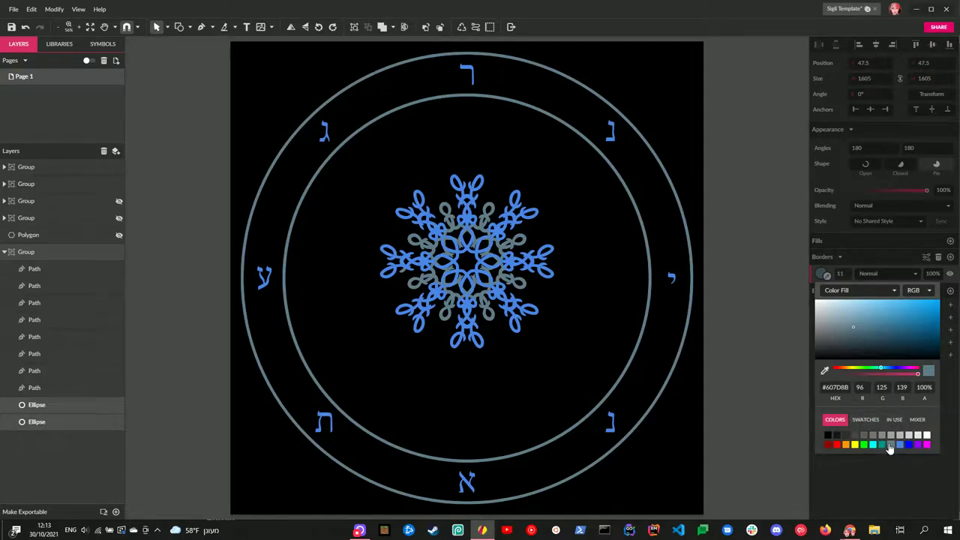
{"action": "left_click", "coordinate": [867, 419]}
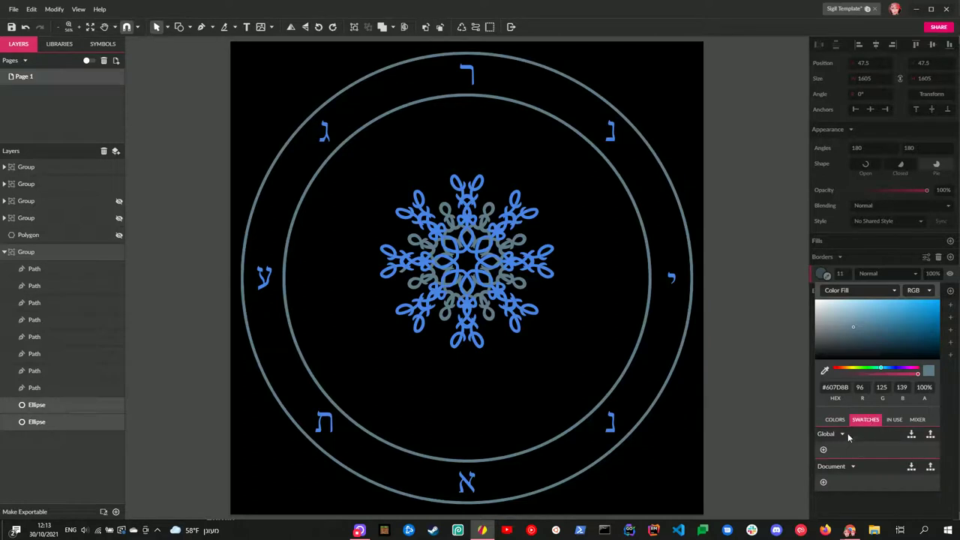
{"action": "left_click", "coordinate": [918, 421]}
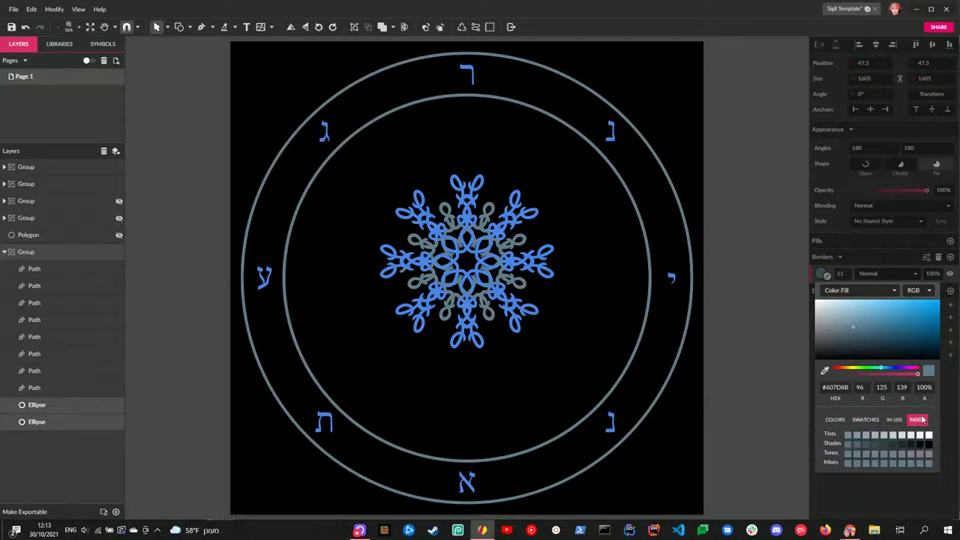
{"action": "left_click", "coordinate": [866, 420]}
{"action": "left_click", "coordinate": [849, 423]}
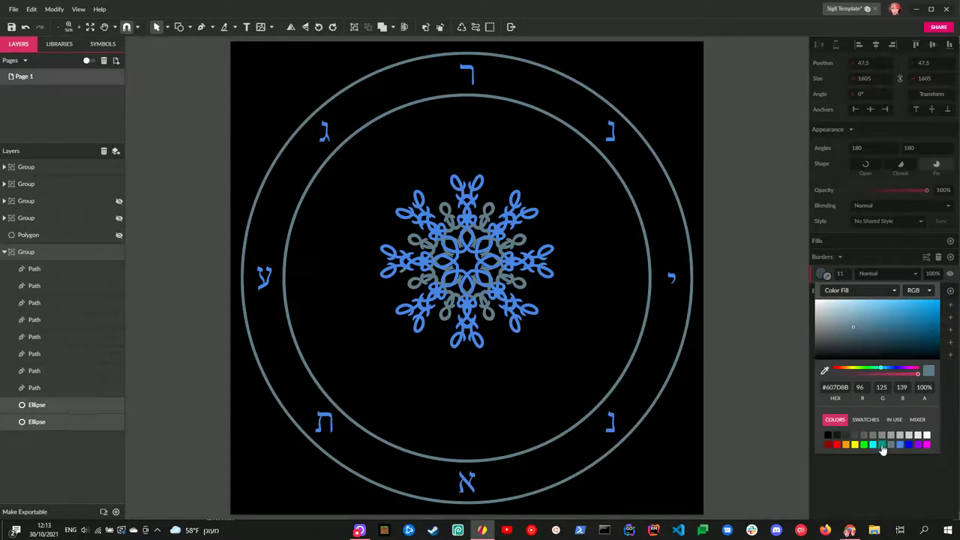
Try two darker shades of teal #009688 on both frame rings, first #005A52 and then #004B44
{"action": "left_click", "coordinate": [882, 445]}
{"action": "left_click", "coordinate": [918, 419]}
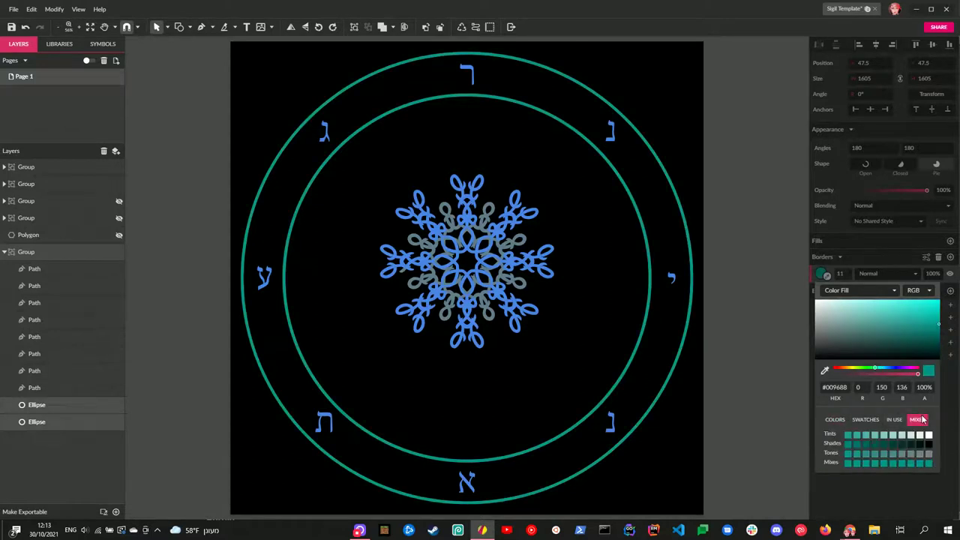
{"action": "left_click", "coordinate": [874, 448]}
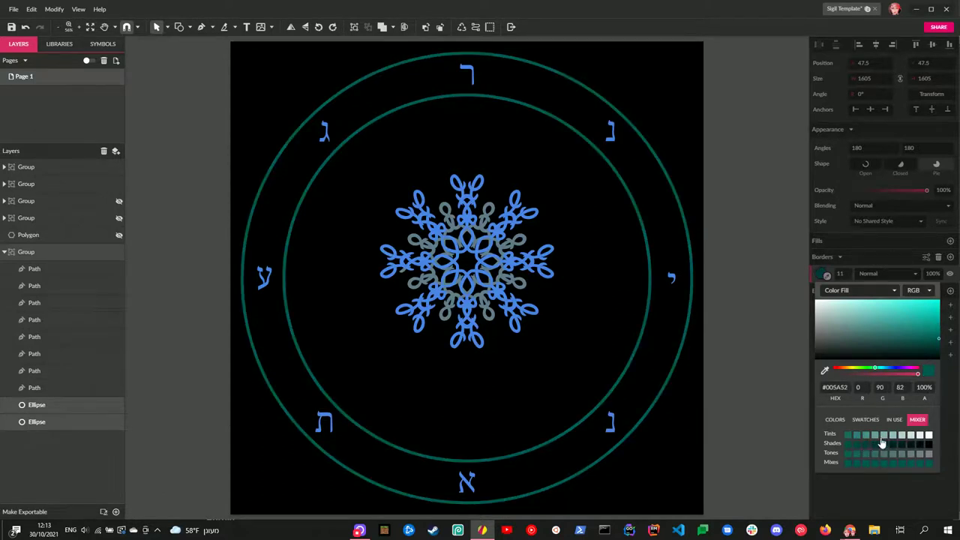
{"action": "left_click", "coordinate": [835, 419]}
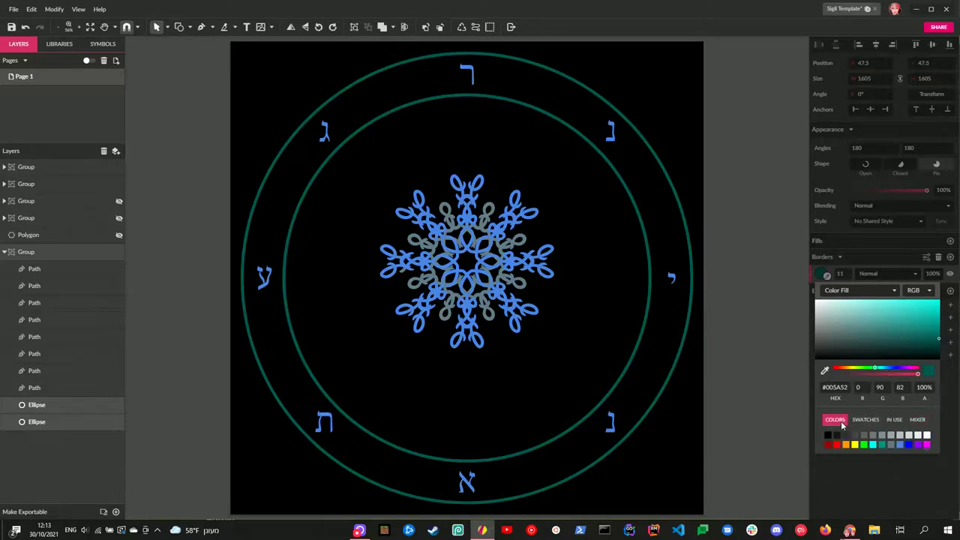
{"action": "left_click", "coordinate": [884, 450]}
{"action": "left_click", "coordinate": [918, 419]}
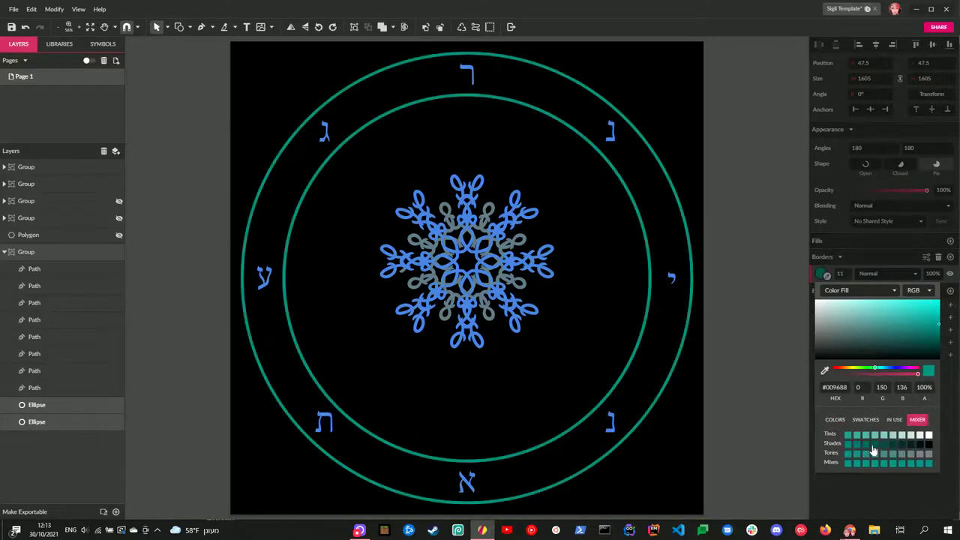
{"action": "left_click", "coordinate": [885, 449]}
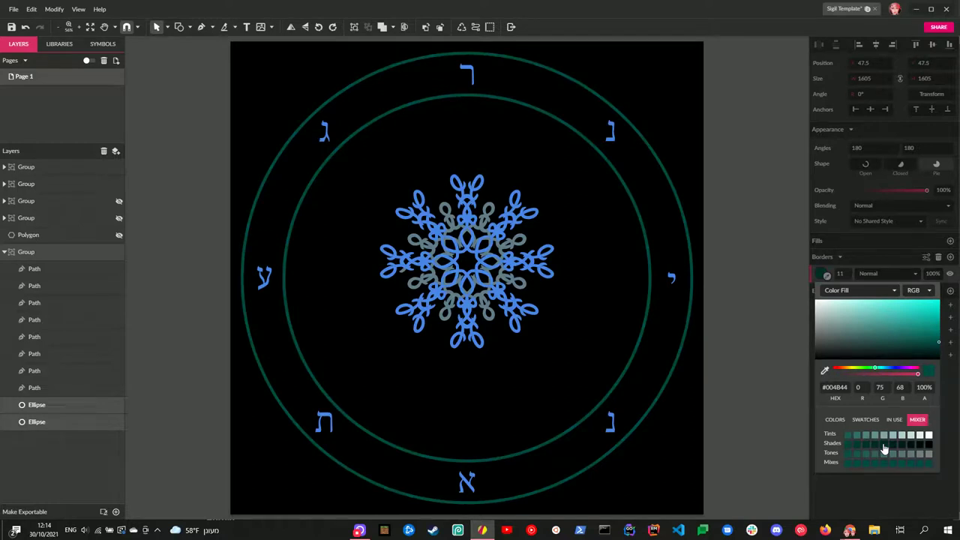
Reset both frame rings' borders to teal #009688 and apply its darker shade #005A52
{"action": "left_click", "coordinate": [835, 420]}
{"action": "left_click", "coordinate": [883, 445]}
{"action": "left_click", "coordinate": [917, 419]}
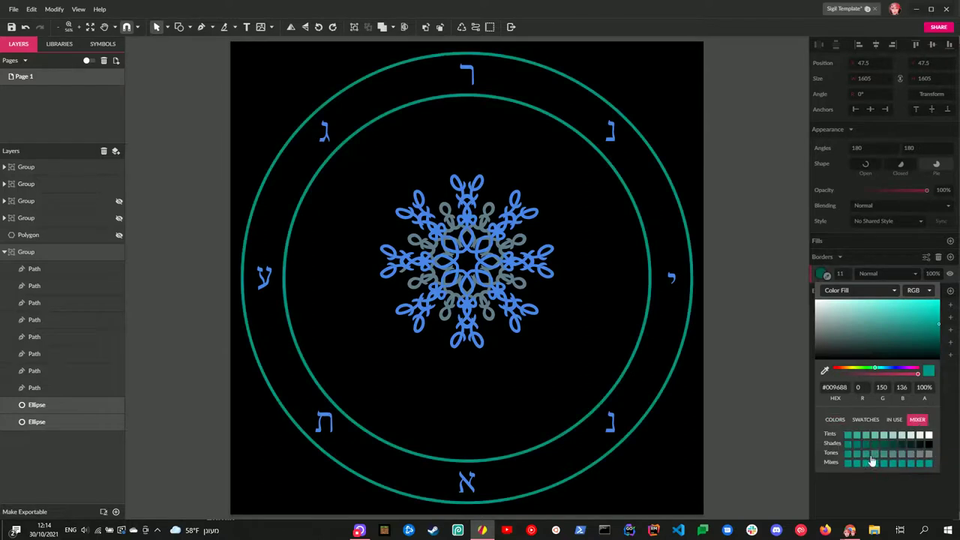
{"action": "left_click", "coordinate": [877, 449]}
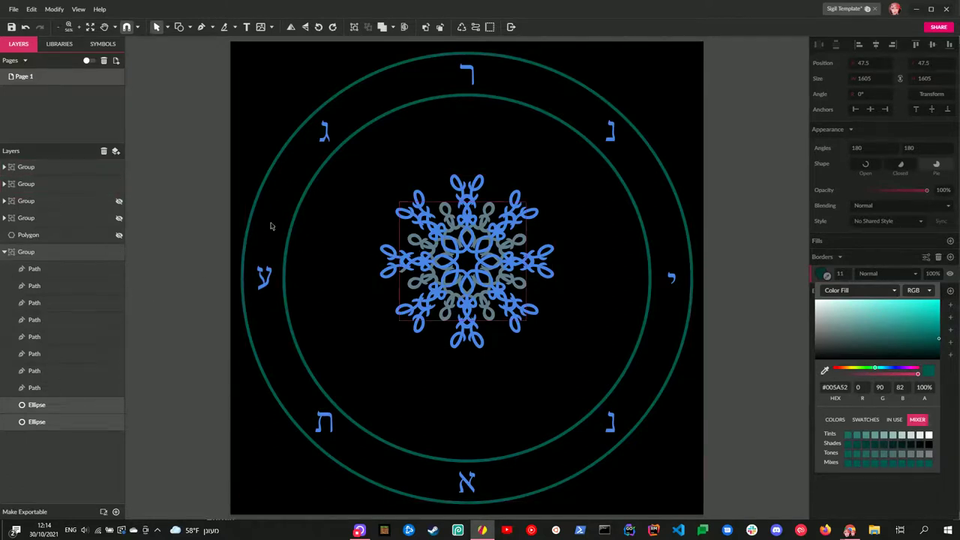
Recolour all grey-blue paths of the centrepiece with the dark teal of the frame rings and clear the selection
{"action": "left_click", "coordinate": [4, 185]}
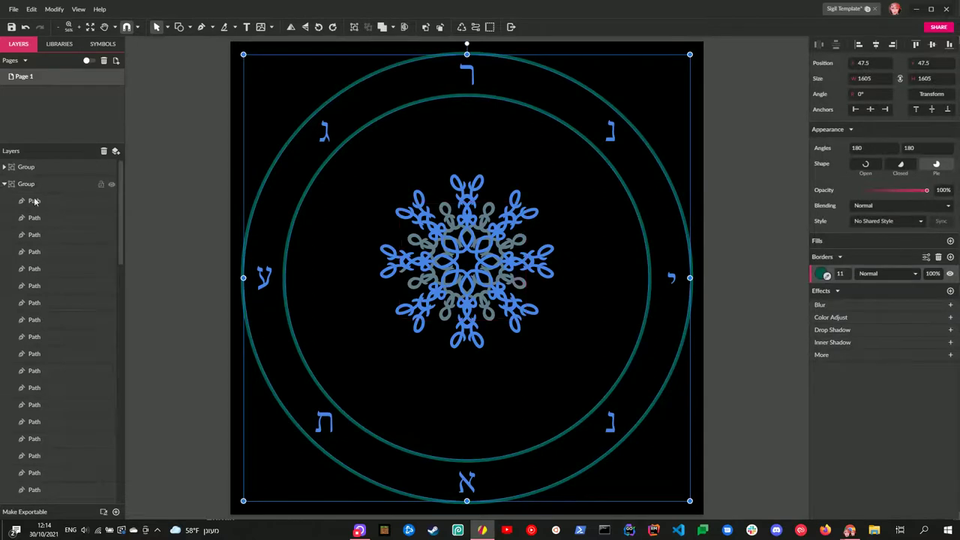
{"action": "left_click", "coordinate": [53, 274]}
{"action": "scroll", "coordinate": [54, 282], "scroll_direction": "down", "scroll_amount": 10}
{"action": "left_click", "coordinate": [52, 252], "text": "shift"}
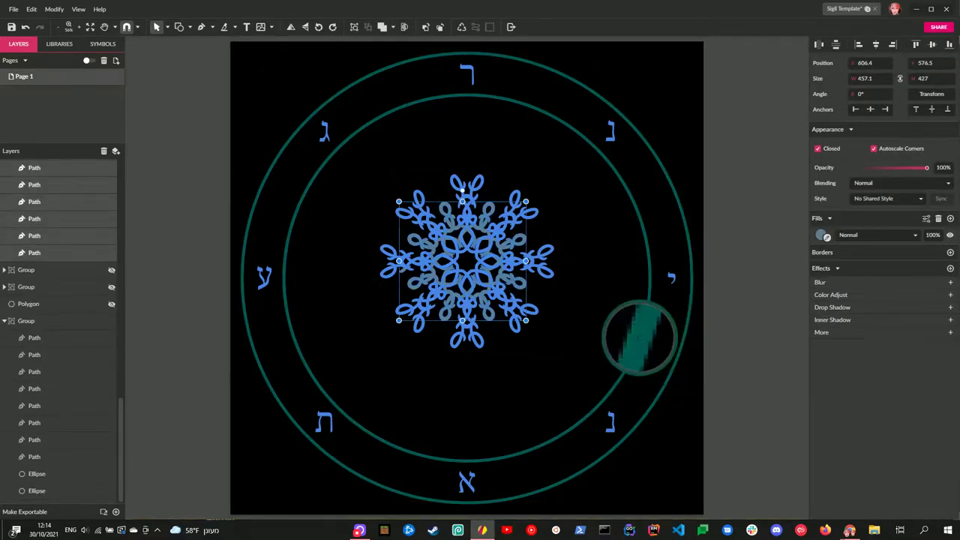
{"action": "left_click", "coordinate": [747, 371]}
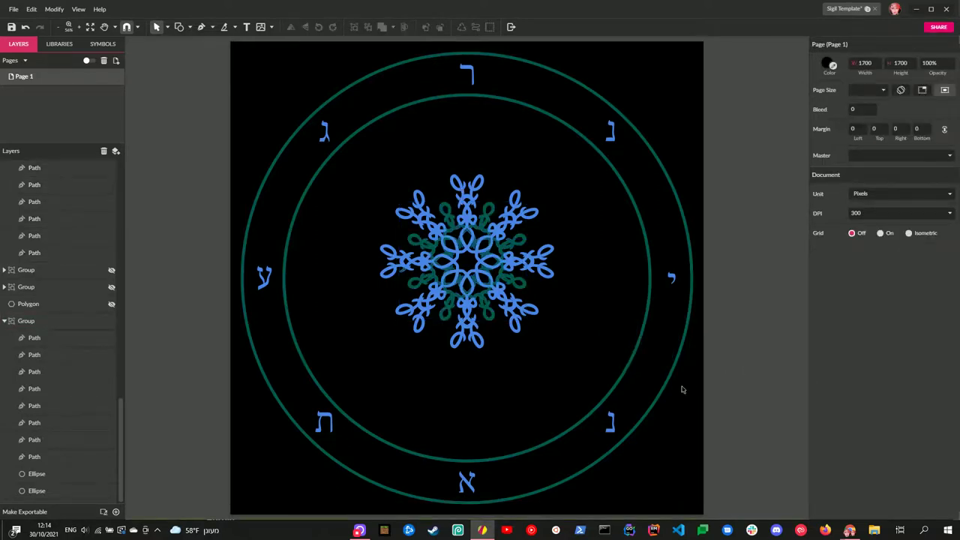
Collapse the expanded layer groups and combine the blue and dark teal groups into one centrepiece group
{"action": "key", "text": "ctrl+plus"}
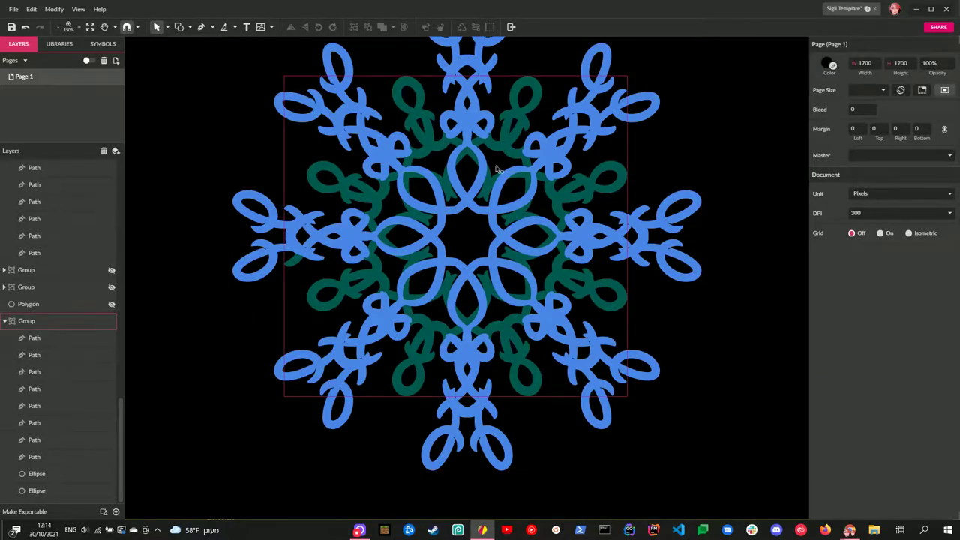
{"action": "scroll", "coordinate": [509, 256], "scroll_direction": "up", "scroll_amount": 2}
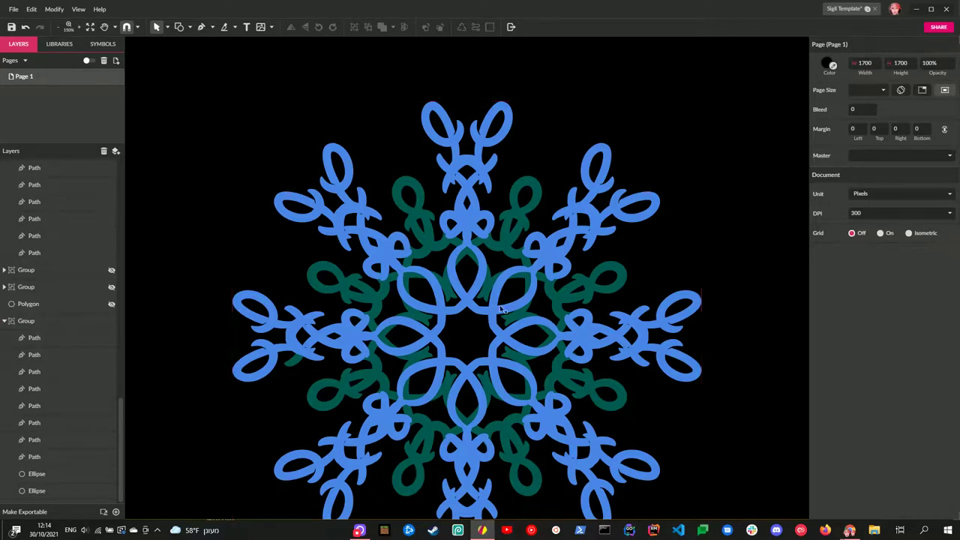
{"action": "scroll", "coordinate": [539, 354], "scroll_direction": "down", "scroll_amount": 2}
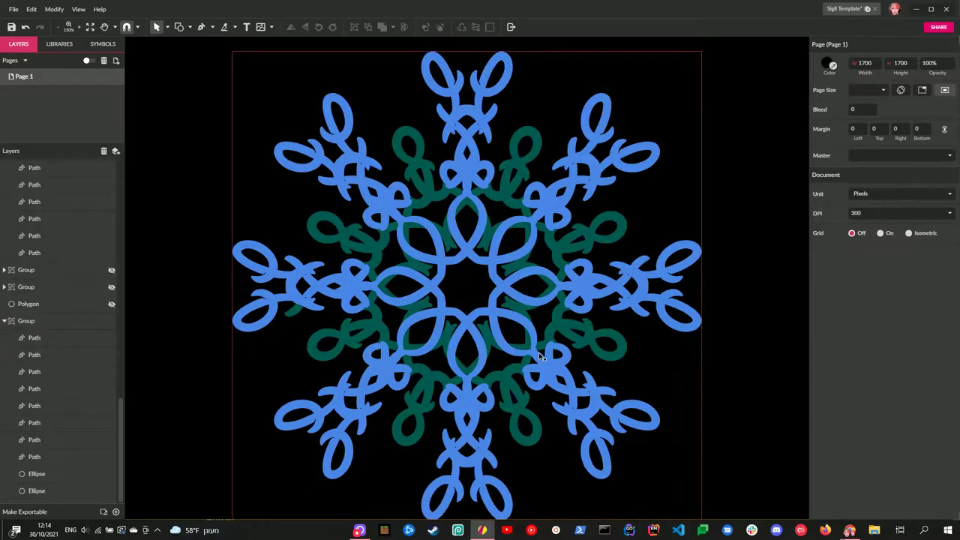
{"action": "key", "text": "ctrl+0"}
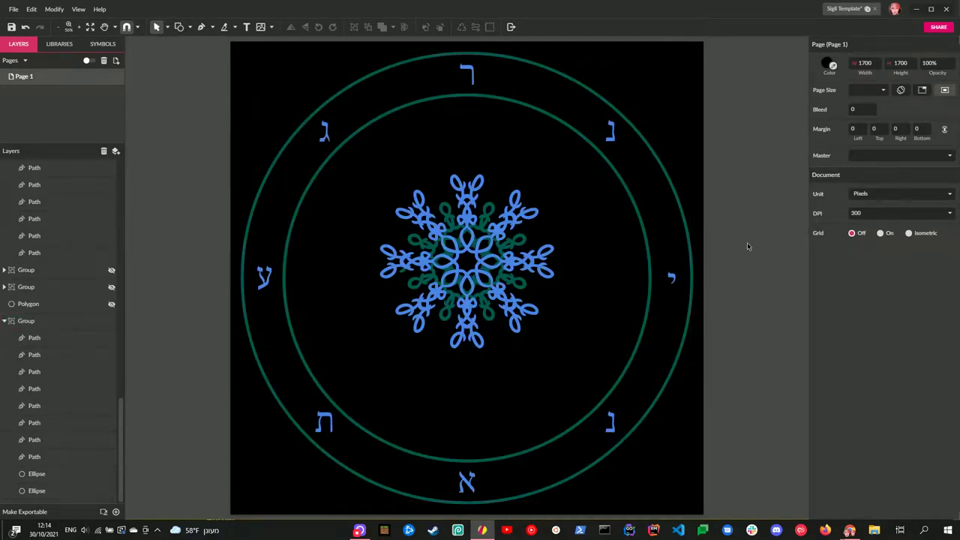
{"action": "left_click", "coordinate": [4, 322]}
{"action": "scroll", "coordinate": [58, 360], "scroll_direction": "up", "scroll_amount": 5}
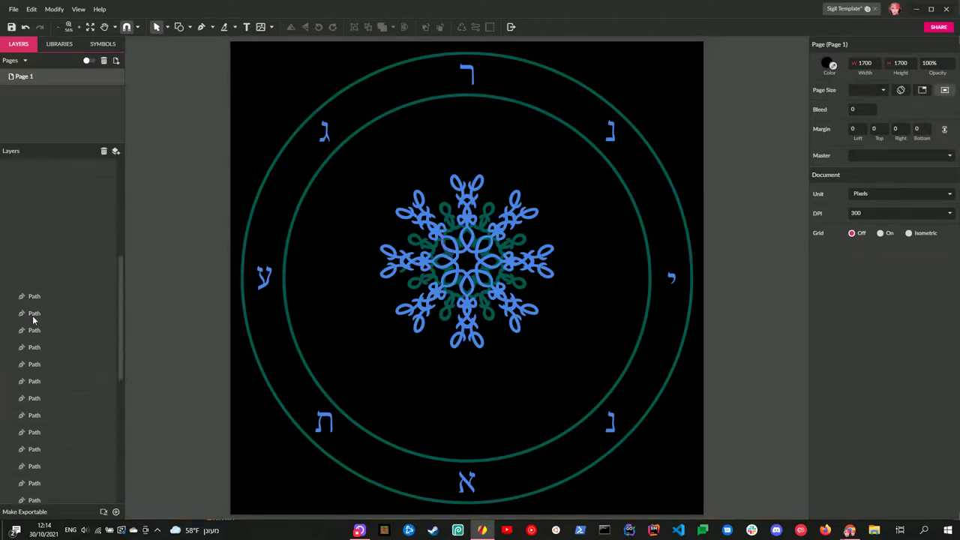
{"action": "left_click", "coordinate": [4, 184]}
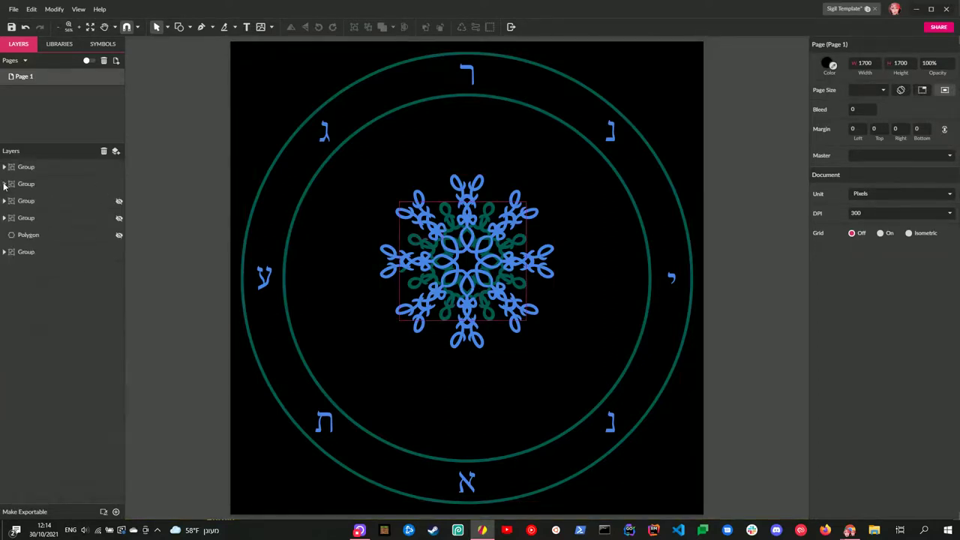
{"action": "left_click", "coordinate": [30, 172]}
{"action": "left_click_drag", "start_coordinate": [30, 179], "coordinate": [89, 232]}
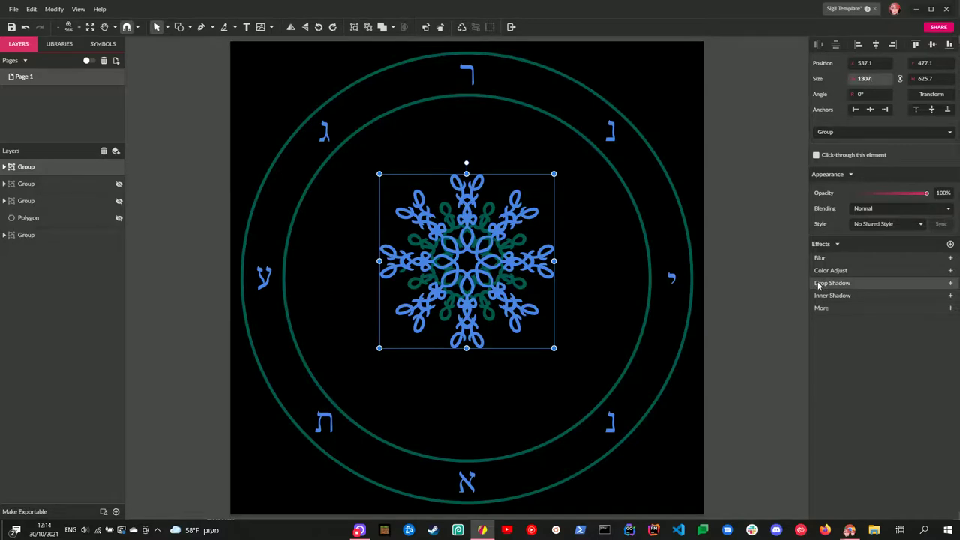
Scale the centrepiece group proportionally to a width of 1307 px and centre it inside the rings
{"action": "key", "text": "Return"}
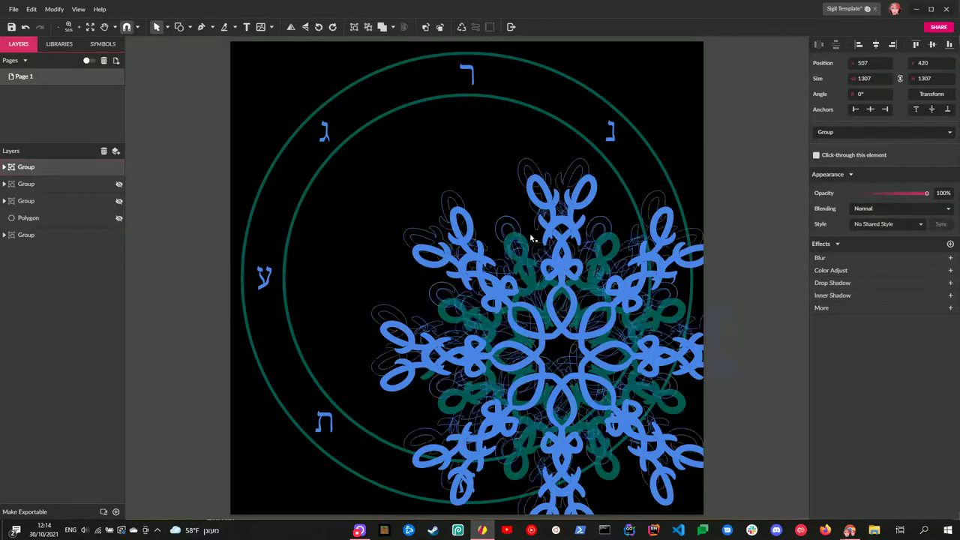
{"action": "left_click_drag", "start_coordinate": [531, 238], "coordinate": [468, 191]}
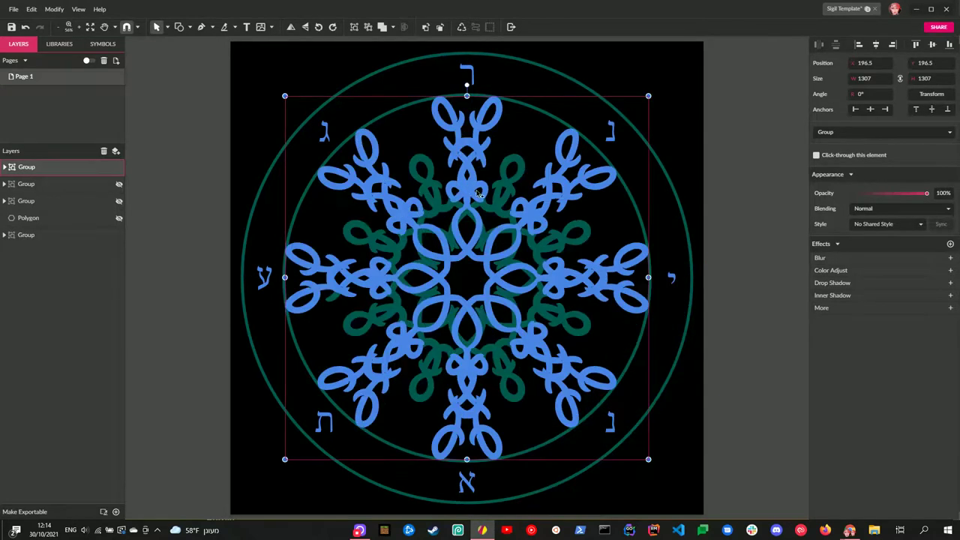
Set the centrepiece group's width to 1280 px with proportions kept and recentre it inside the inner ring
{"action": "left_click", "coordinate": [865, 78]}
{"action": "type", "text": "128"}
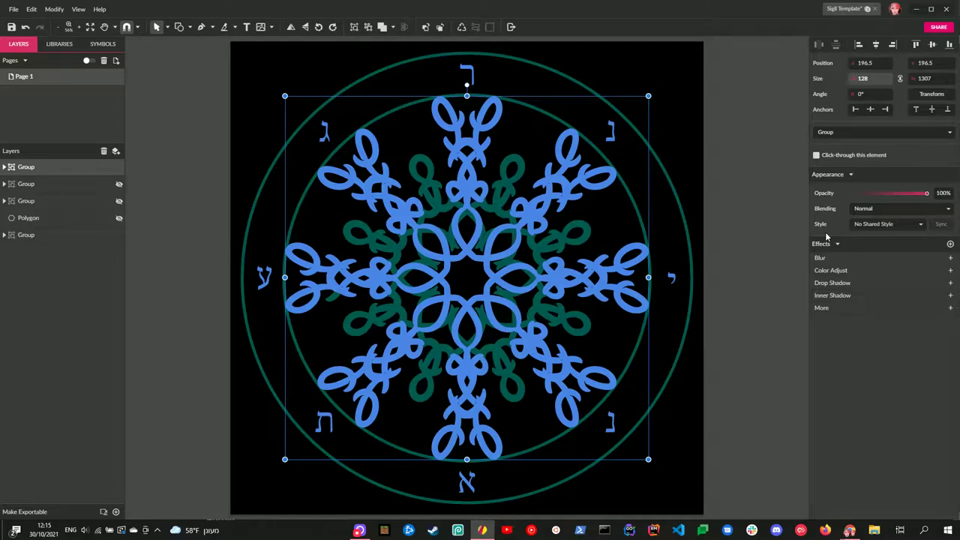
{"action": "type", "text": "0"}
{"action": "key", "text": "Return"}
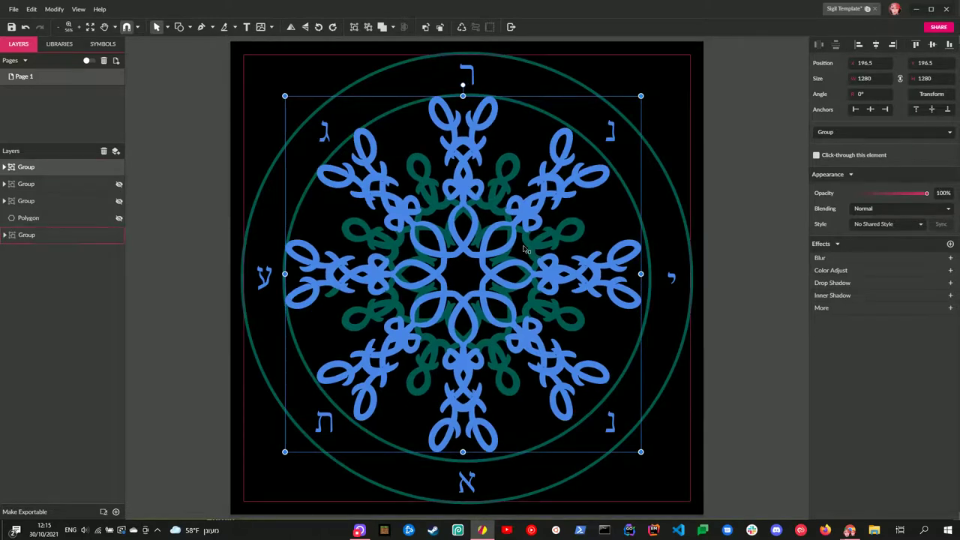
{"action": "left_click_drag", "start_coordinate": [503, 257], "coordinate": [504, 260]}
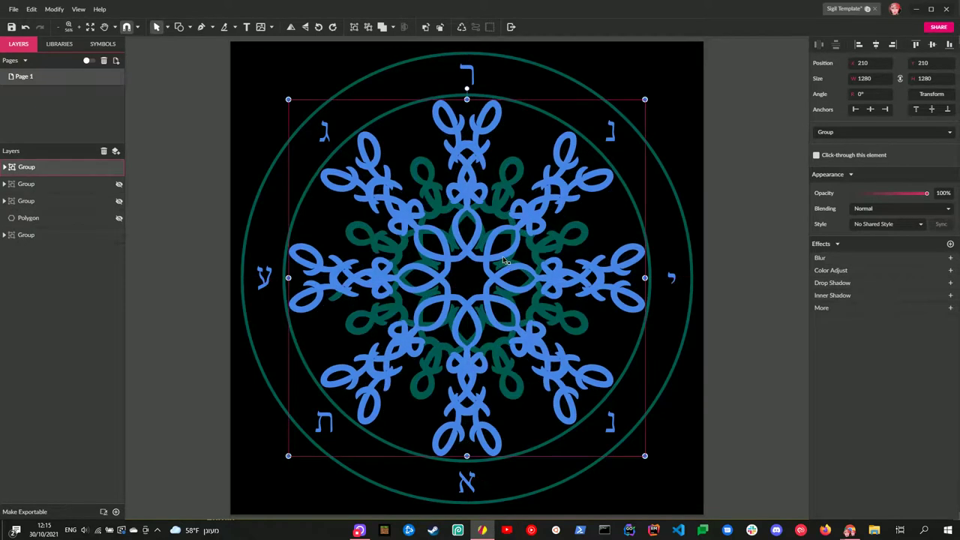
Set the centrepiece group's width to 1307 px and move the inner ring ellipse out of the frame group to the top of the layer order
{"action": "left_click", "coordinate": [880, 79]}
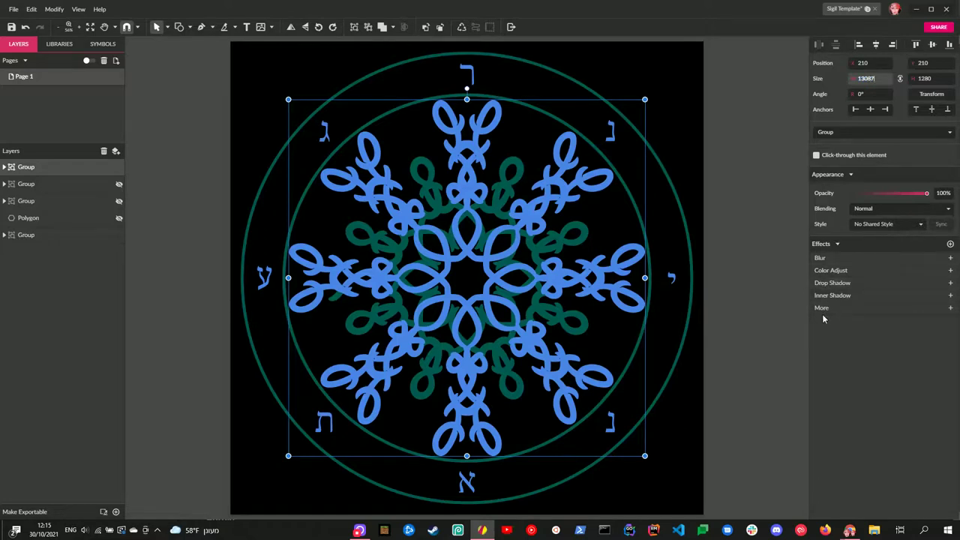
{"action": "key", "text": "Return"}
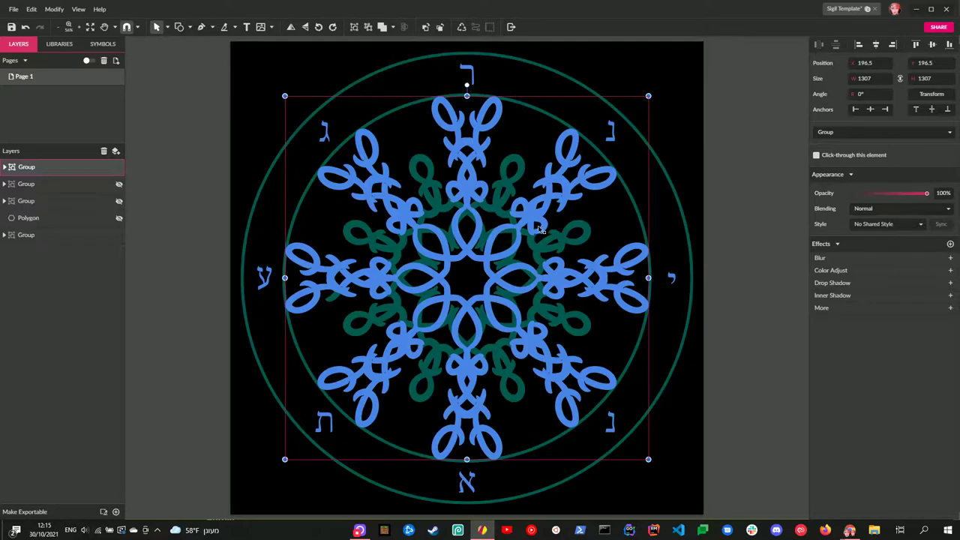
{"action": "left_click", "coordinate": [4, 235]}
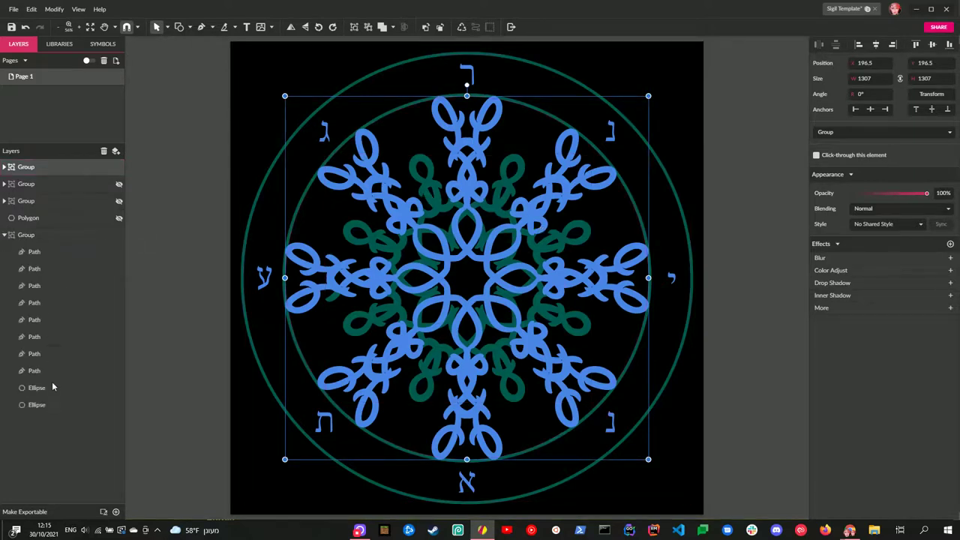
{"action": "left_click_drag", "start_coordinate": [55, 388], "coordinate": [64, 165]}
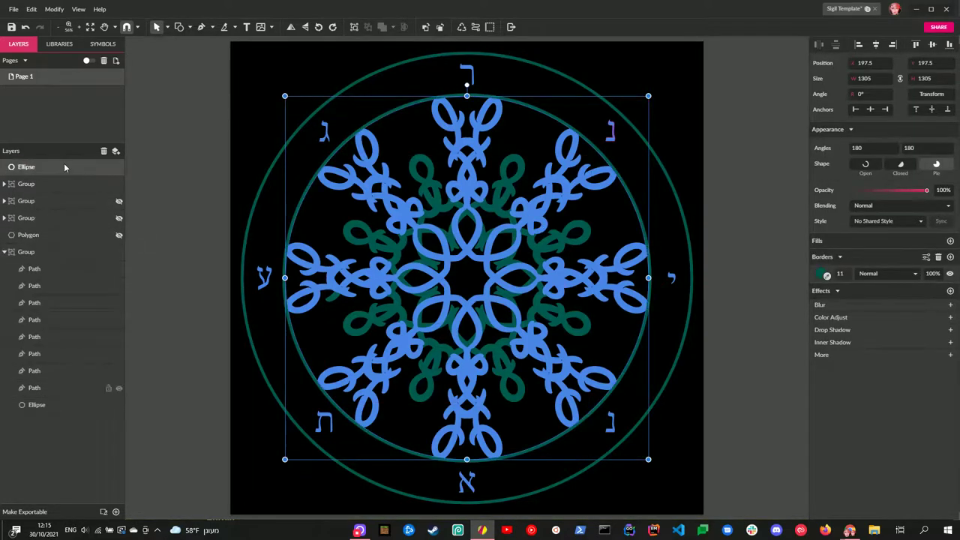
{"action": "left_click", "coordinate": [728, 174]}
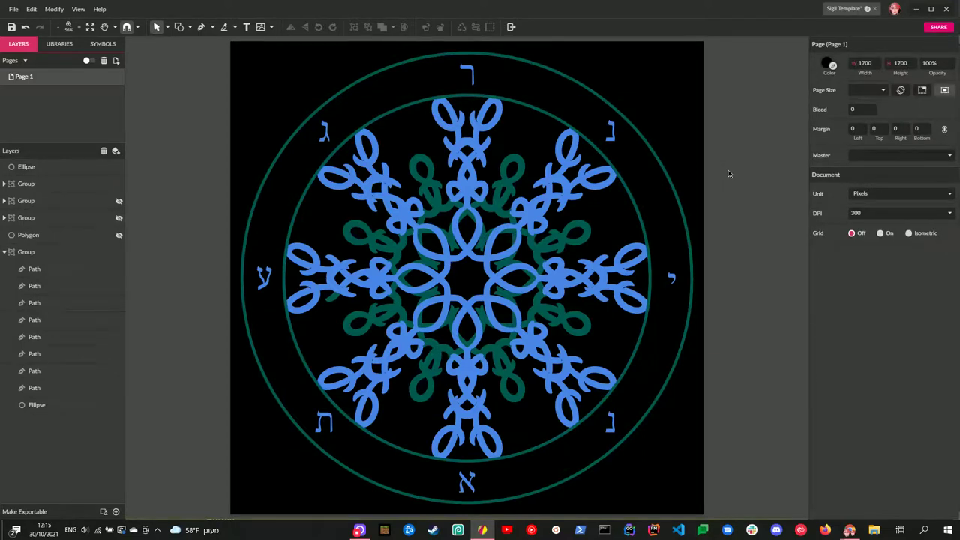
Resize the centrepiece group proportionally to a width of 1291 px, recentre it inside the inner ring and clear the selection
{"action": "left_click", "coordinate": [490, 256]}
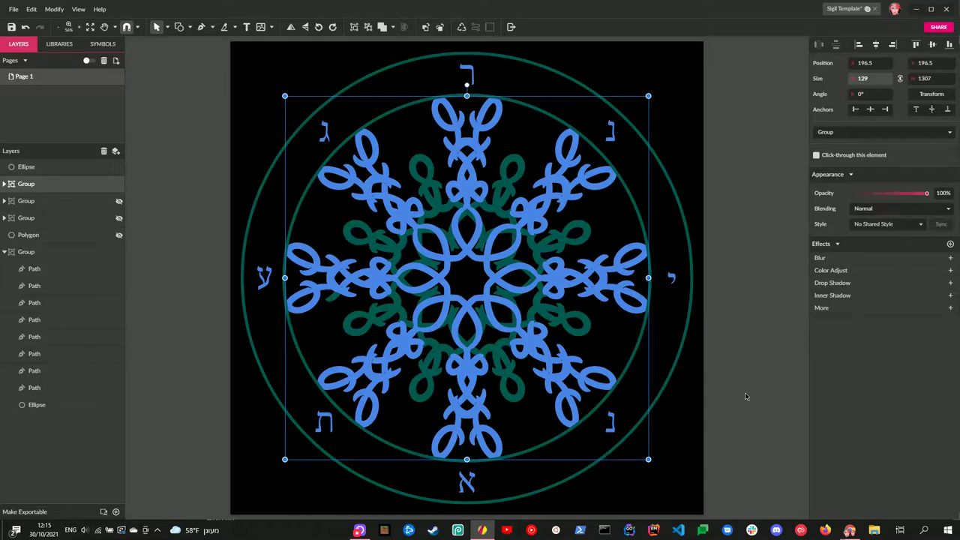
{"action": "type", "text": "1"}
{"action": "key", "text": "Return"}
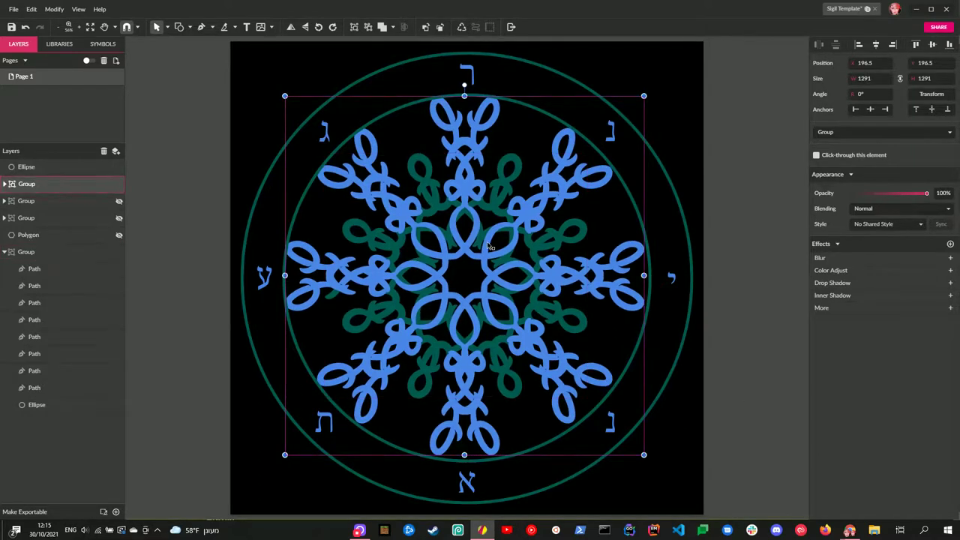
{"action": "left_click_drag", "start_coordinate": [491, 247], "coordinate": [493, 247]}
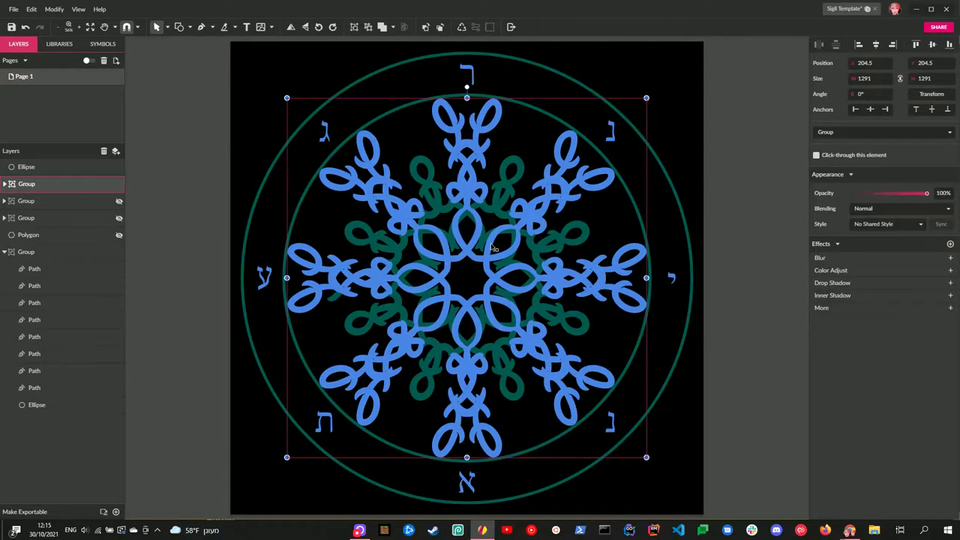
{"action": "left_click", "coordinate": [738, 232]}
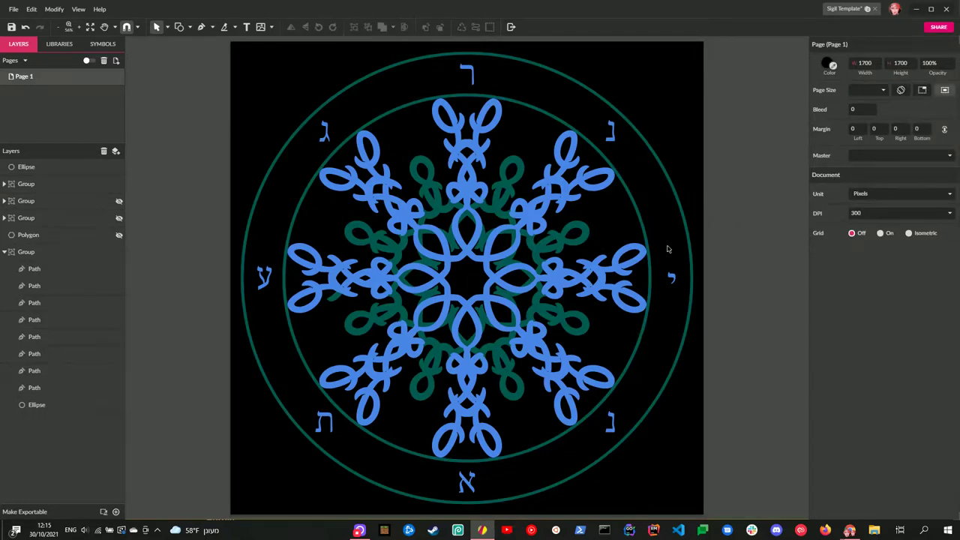
Set the centrepiece group's width to 1293 px with proportions kept, recentre it inside the rings and deselect it
{"action": "left_click", "coordinate": [26, 184]}
{"action": "left_click", "coordinate": [875, 78]}
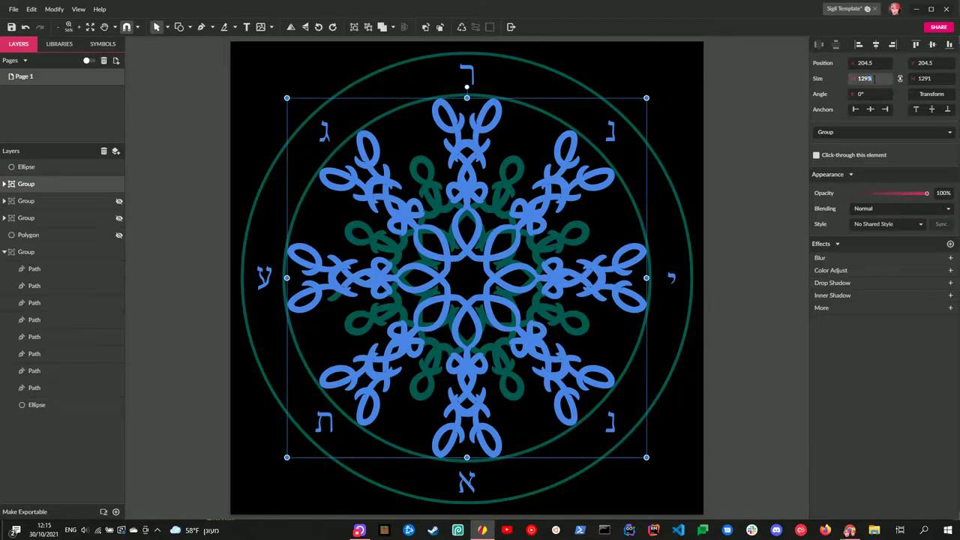
{"action": "type", "text": "1293"}
{"action": "key", "text": "Return"}
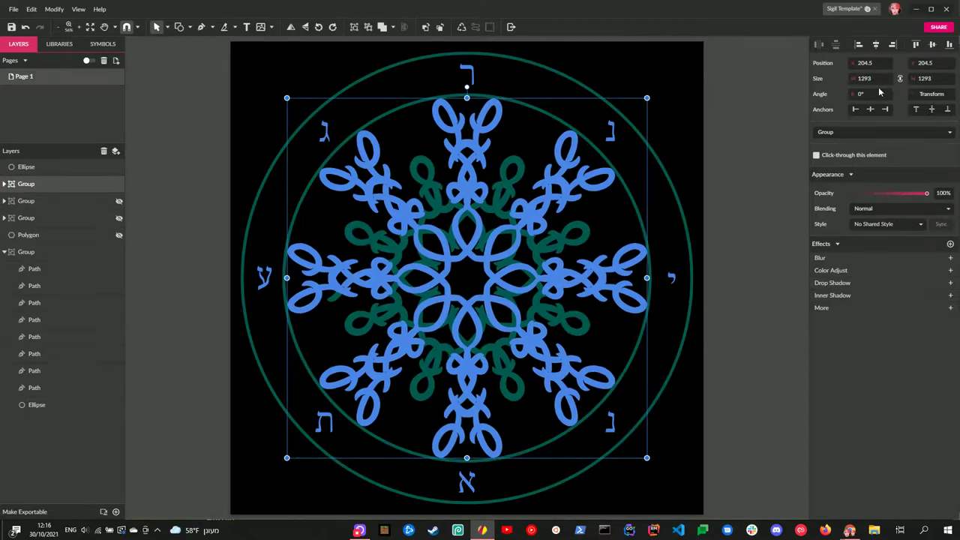
{"action": "left_click_drag", "start_coordinate": [535, 224], "coordinate": [529, 218]}
{"action": "left_click", "coordinate": [734, 107]}
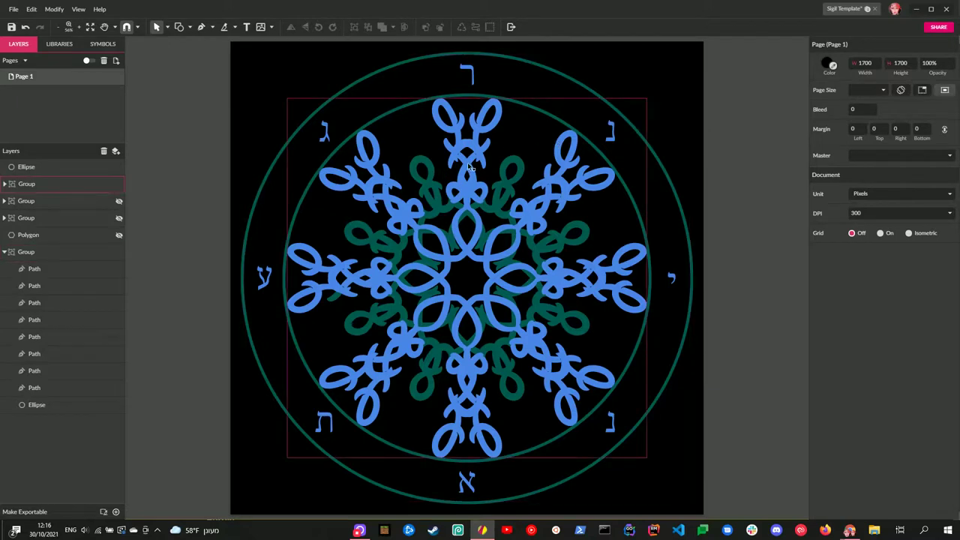
Collapse the frame group and make the page background fully transparent with 0% opacity
{"action": "left_click", "coordinate": [4, 252]}
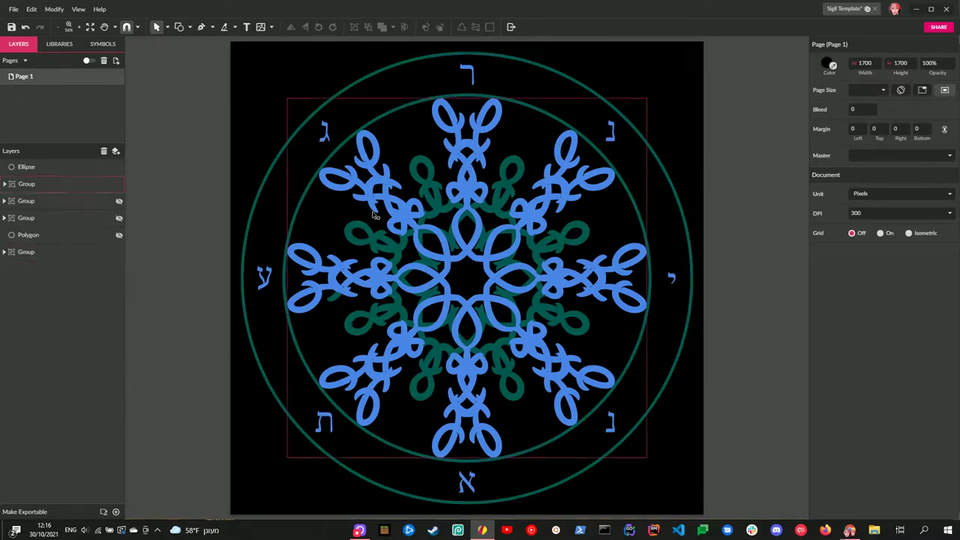
{"action": "left_click_drag", "start_coordinate": [829, 64], "coordinate": [756, 138]}
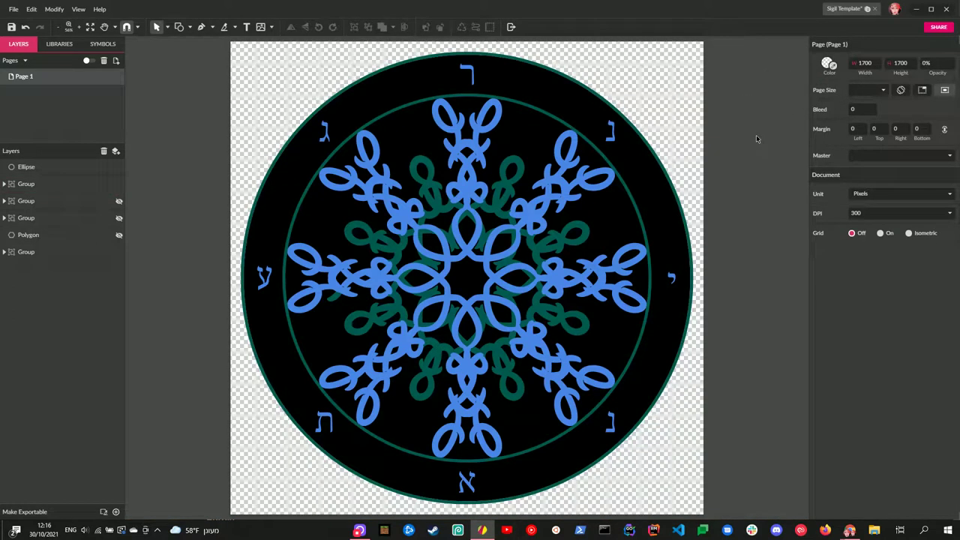
Save the design to the cloud as a new file named "אני נרגעת"
{"action": "left_click", "coordinate": [14, 10]}
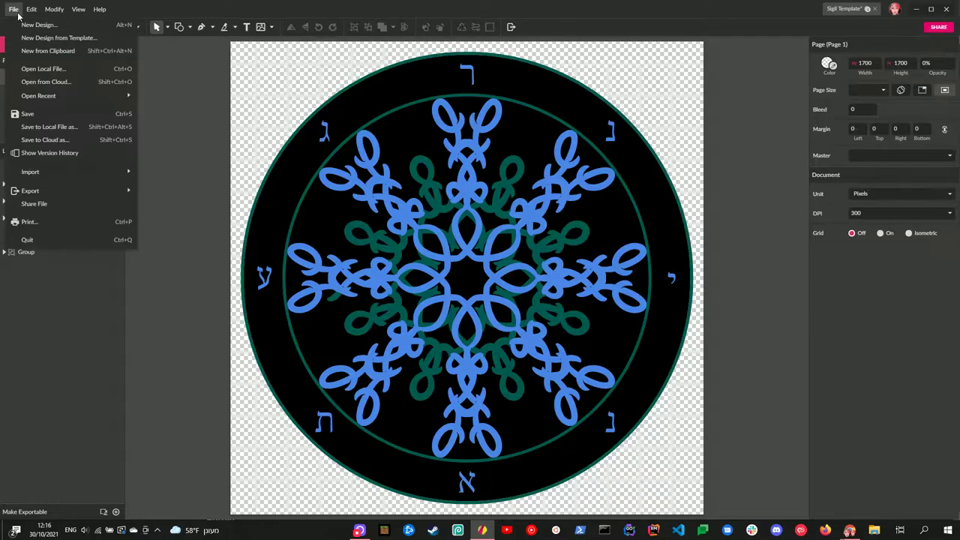
{"action": "left_click", "coordinate": [60, 138]}
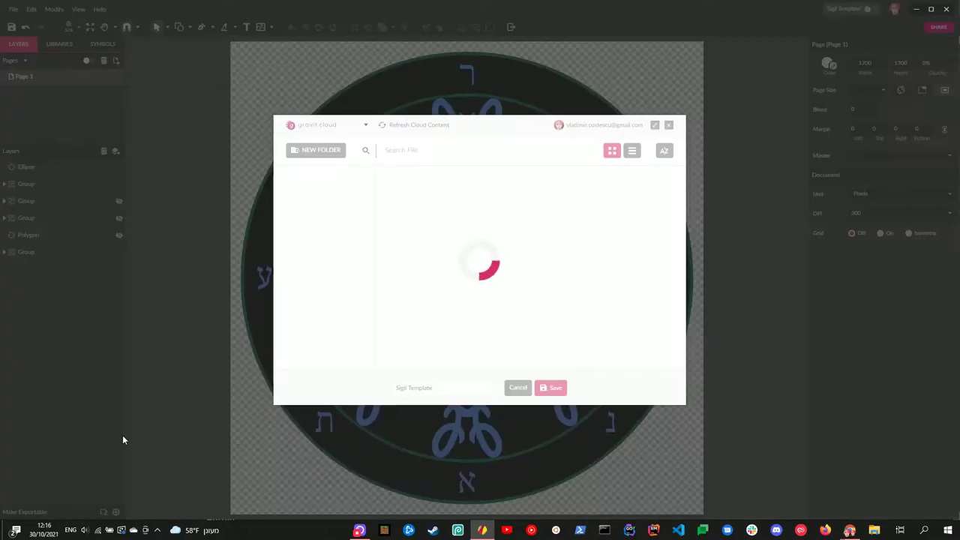
{"action": "key", "text": "super+space"}
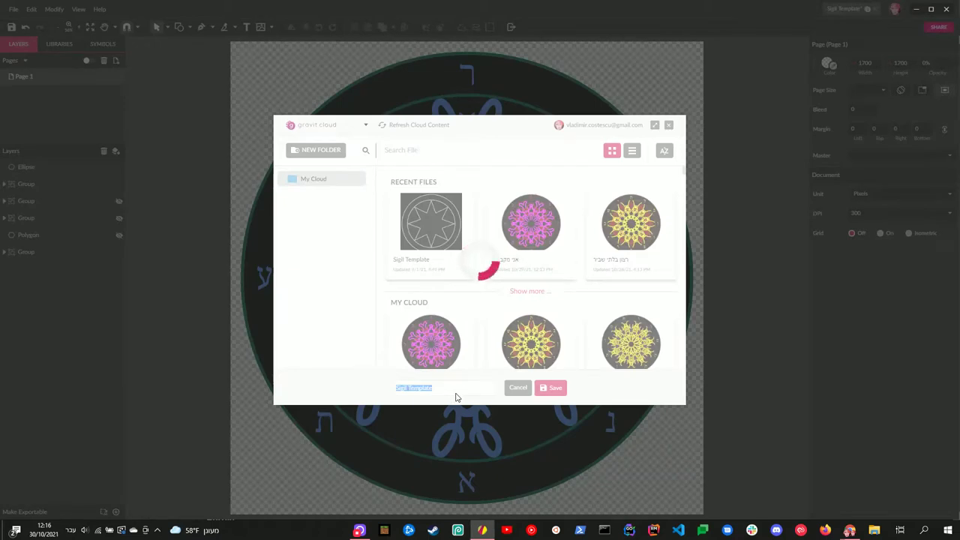
{"action": "type", "text": "אני "}
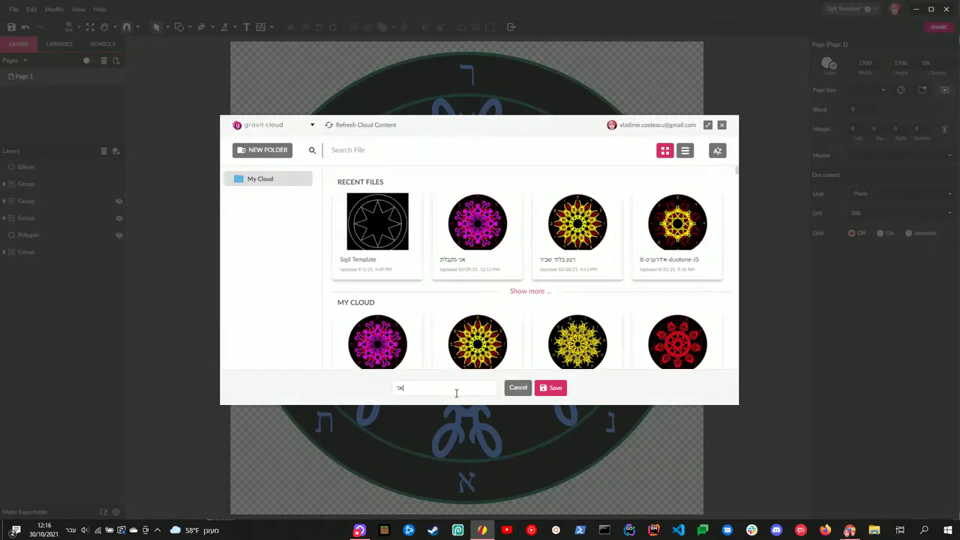
{"action": "type", "text": "נ"}
{"action": "key", "text": "BackSpace"}
{"action": "key", "text": "BackSpace"}
{"action": "type", "text": "ני נרגעת"}
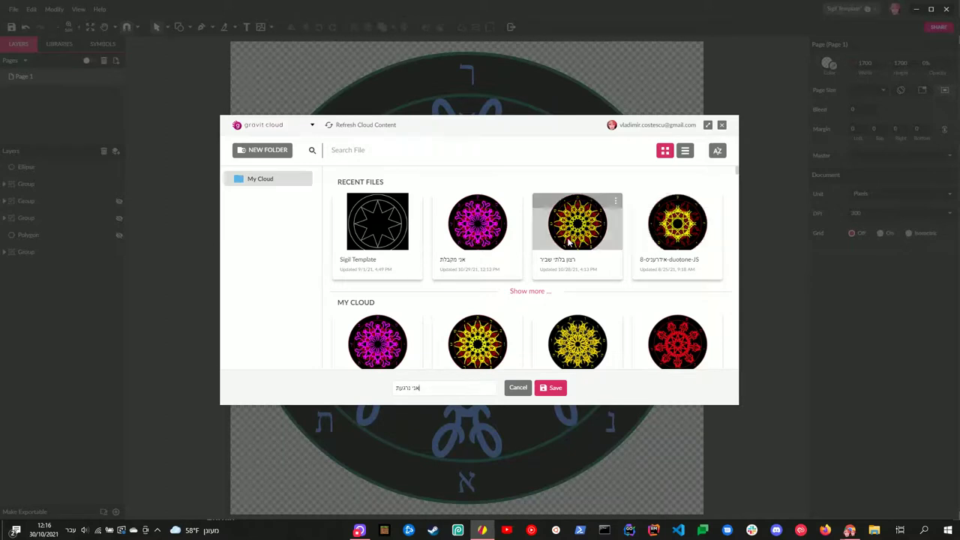
{"action": "scroll", "coordinate": [607, 315], "scroll_direction": "down", "scroll_amount": 1}
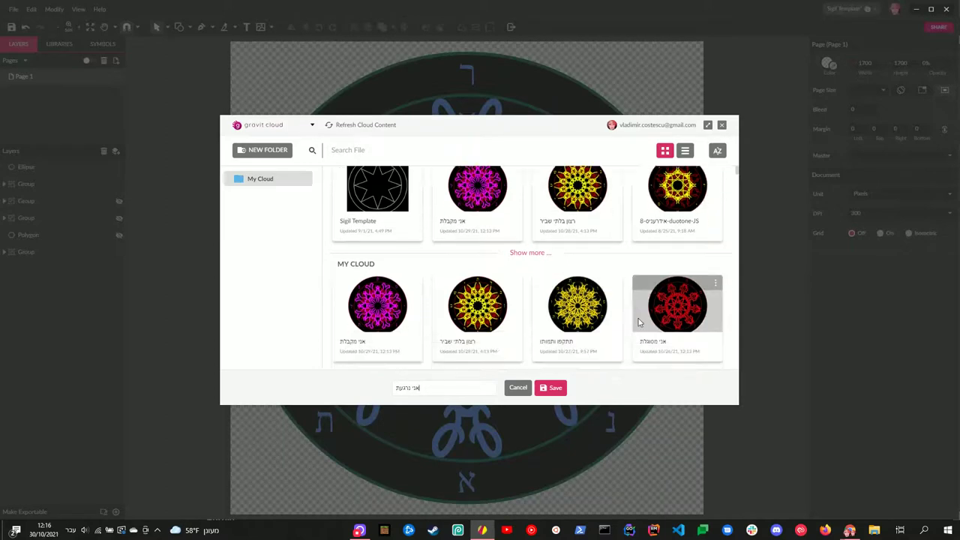
{"action": "scroll", "coordinate": [614, 289], "scroll_direction": "down", "scroll_amount": 2}
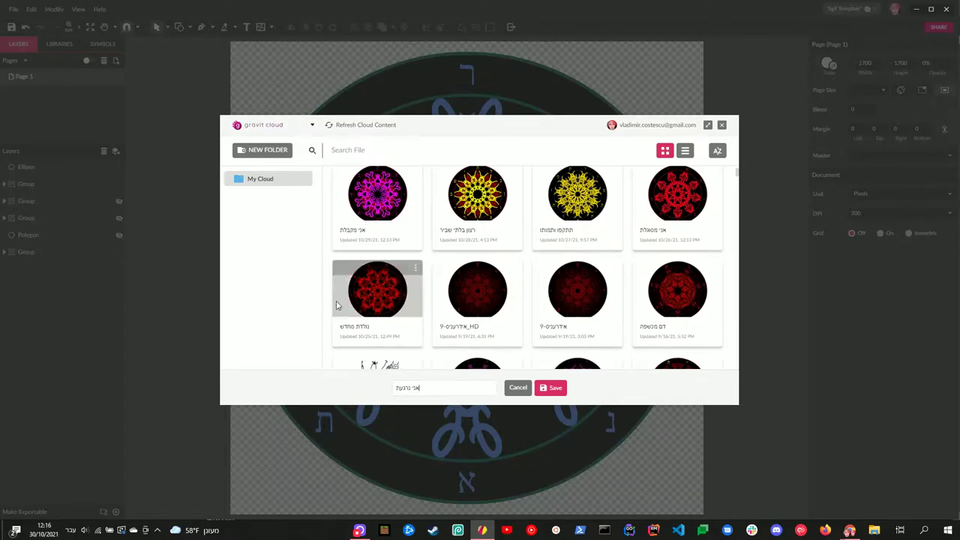
{"action": "scroll", "coordinate": [645, 225], "scroll_direction": "up", "scroll_amount": 1}
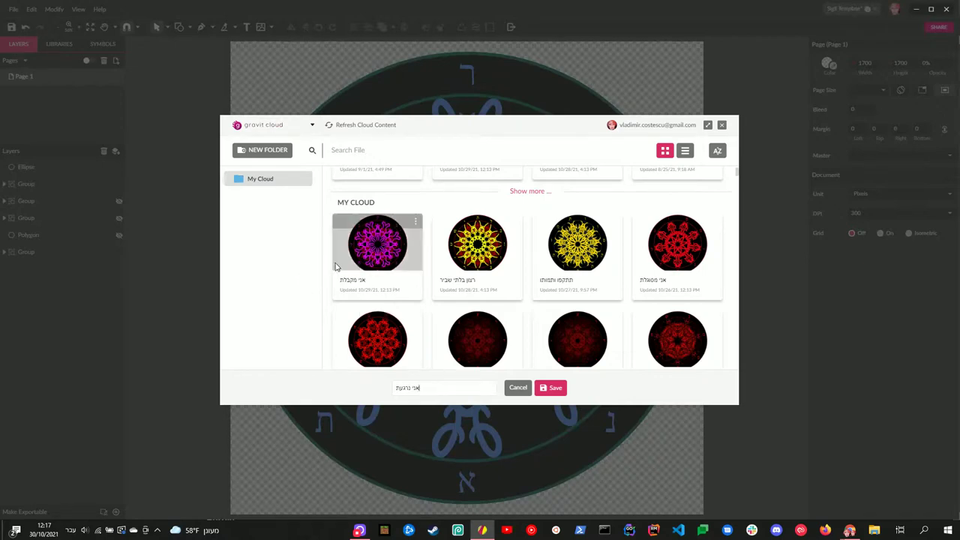
{"action": "scroll", "coordinate": [326, 264], "scroll_direction": "up", "scroll_amount": 1}
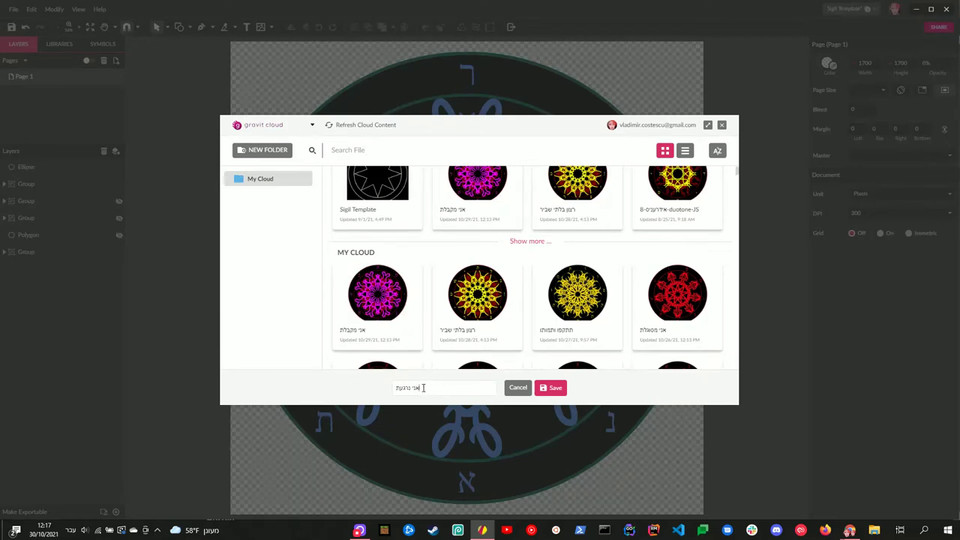
{"action": "left_click", "coordinate": [555, 388]}
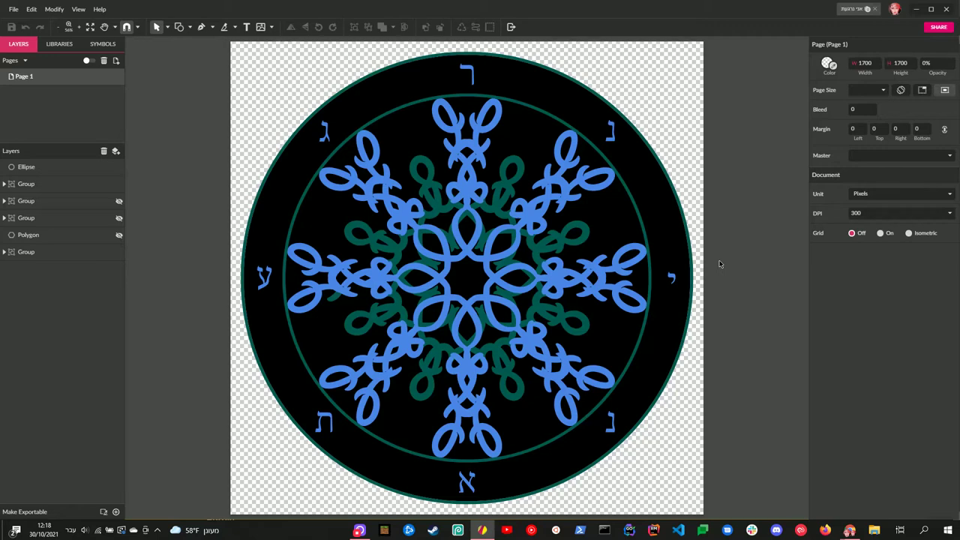
{"action": "left_click", "coordinate": [492, 234]}
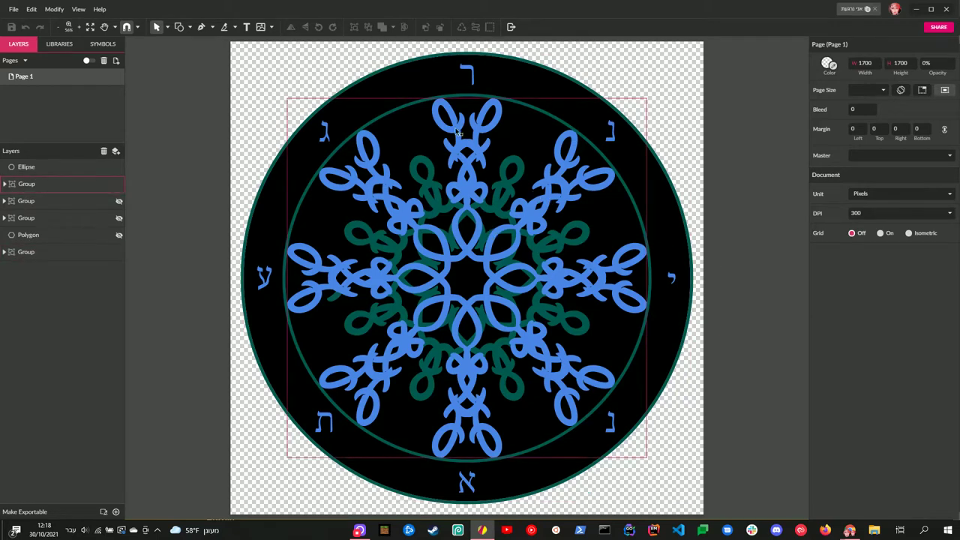
{"action": "left_click", "coordinate": [464, 106]}
{"action": "left_click", "coordinate": [458, 96]}
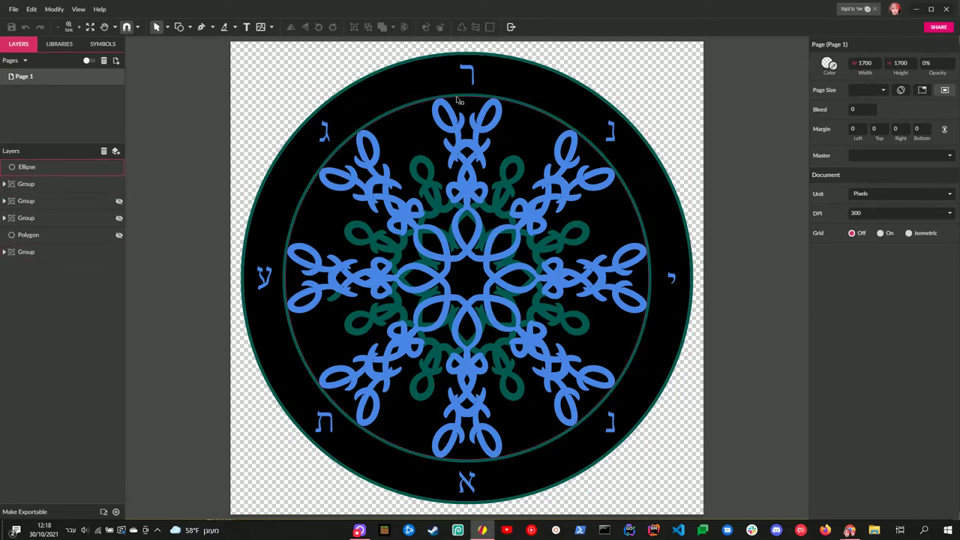
{"action": "left_click", "coordinate": [471, 95]}
{"action": "left_click", "coordinate": [469, 96]}
{"action": "left_click", "coordinate": [461, 99]}
{"action": "left_click", "coordinate": [463, 100]}
{"action": "left_click", "coordinate": [465, 100]}
{"action": "left_click", "coordinate": [467, 100]}
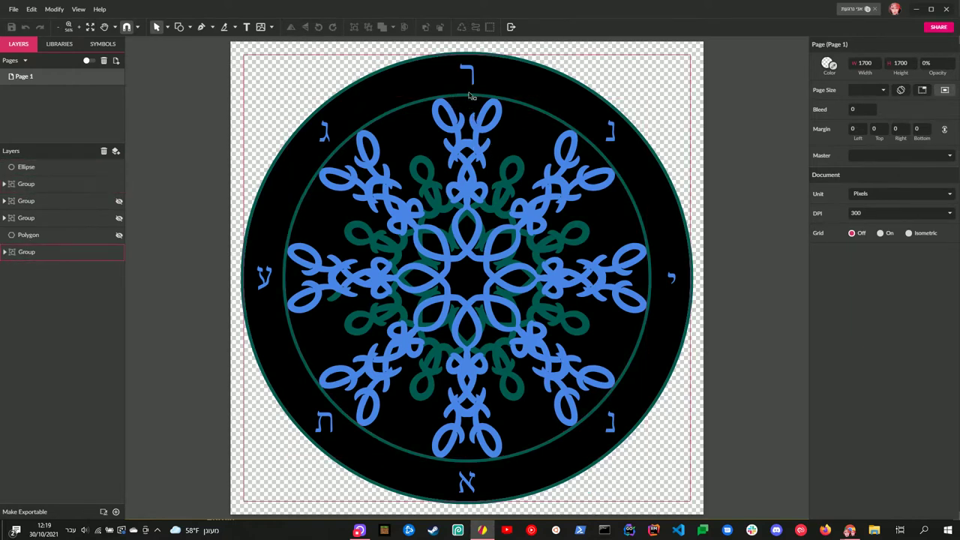
{"action": "left_click", "coordinate": [471, 102]}
{"action": "left_click", "coordinate": [472, 225]}
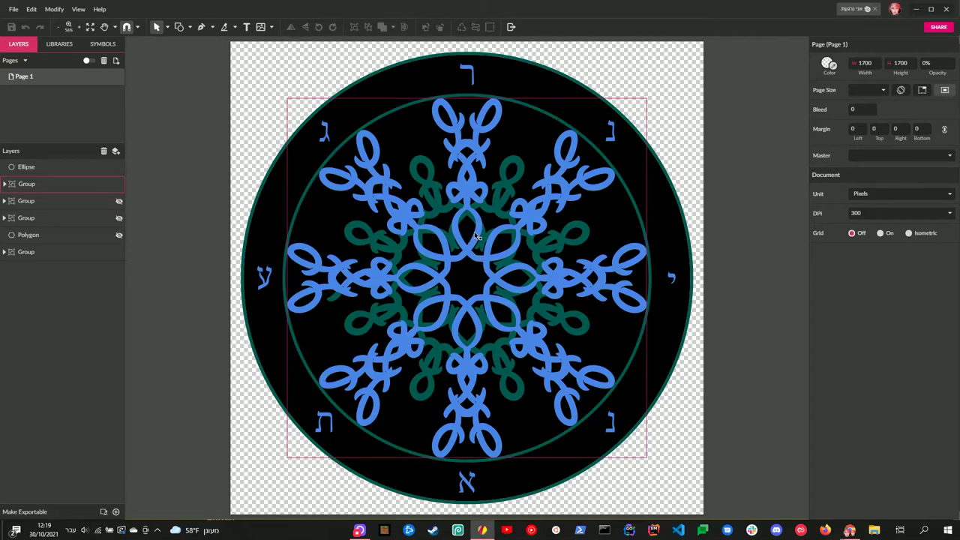
{"action": "left_click", "coordinate": [467, 140]}
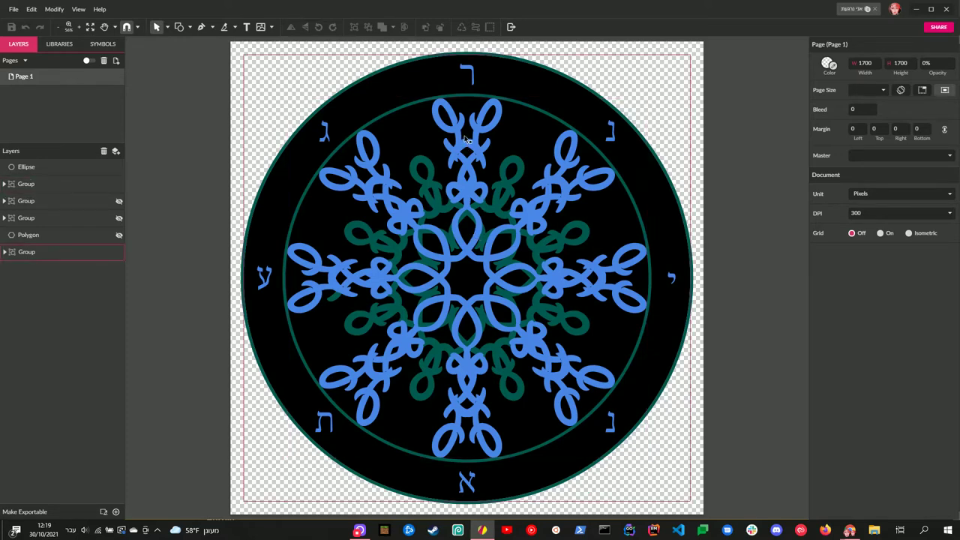
{"action": "left_click", "coordinate": [477, 159]}
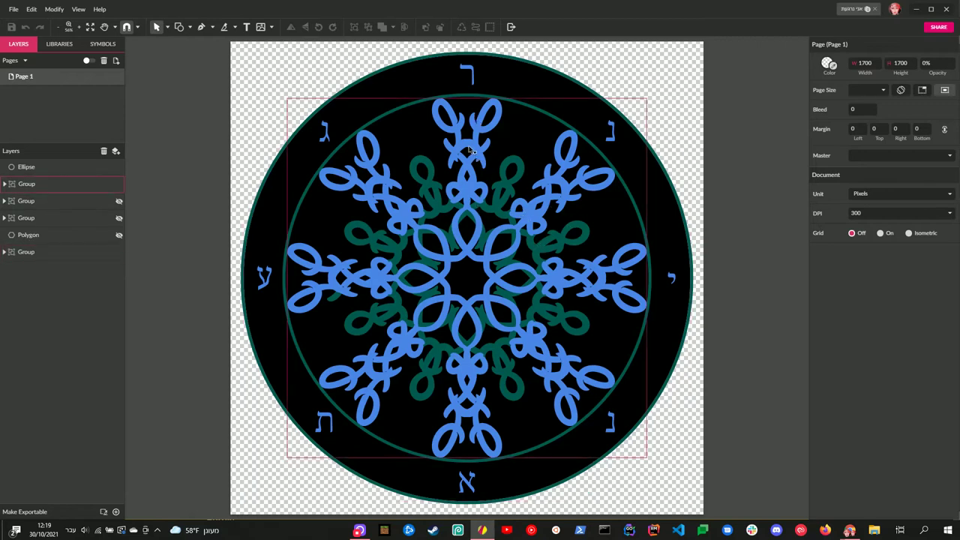
{"action": "left_click", "coordinate": [467, 122]}
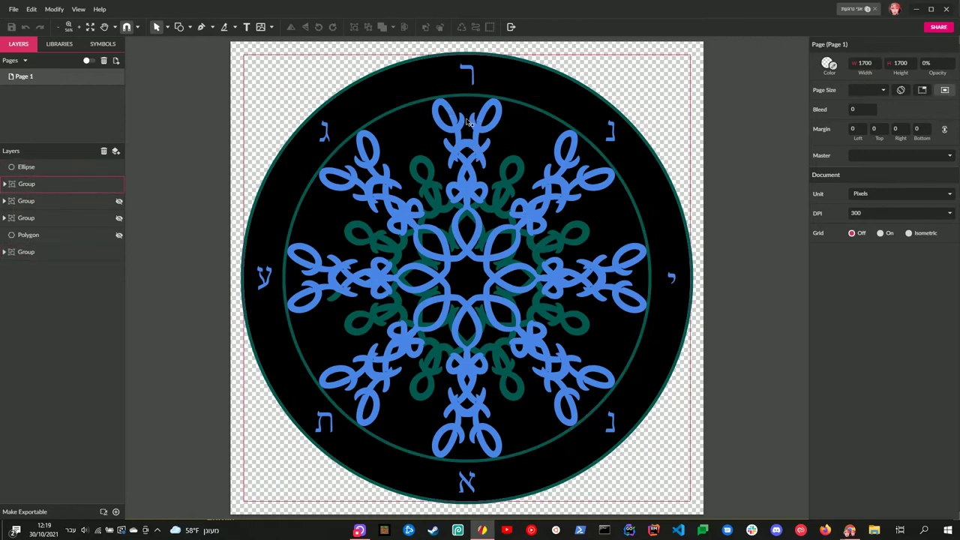